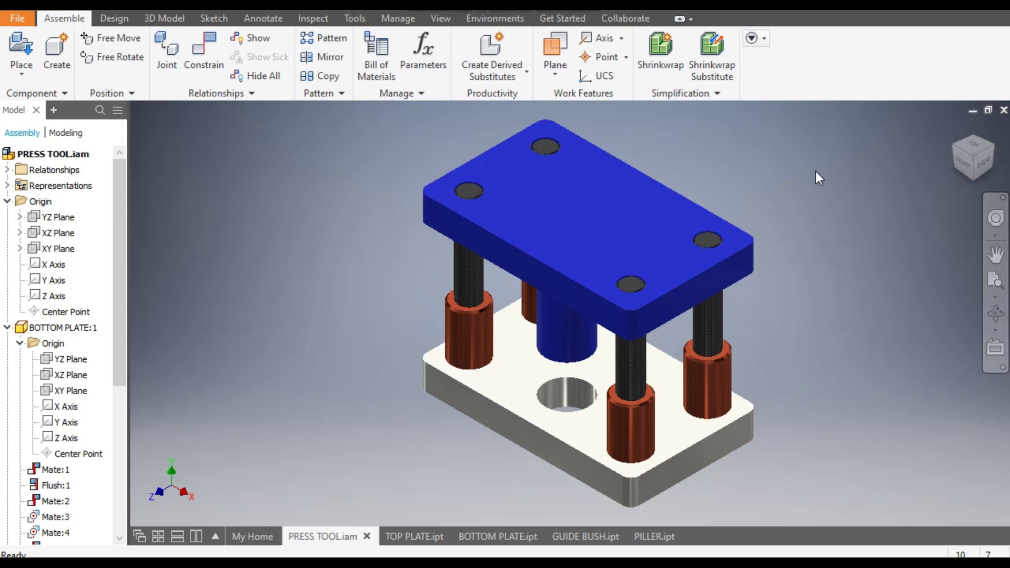
Step: Review the top plate, bottom plate, guide bush and piller part files, and identify the components in the PRESS TOOL assembly
click(402, 539)
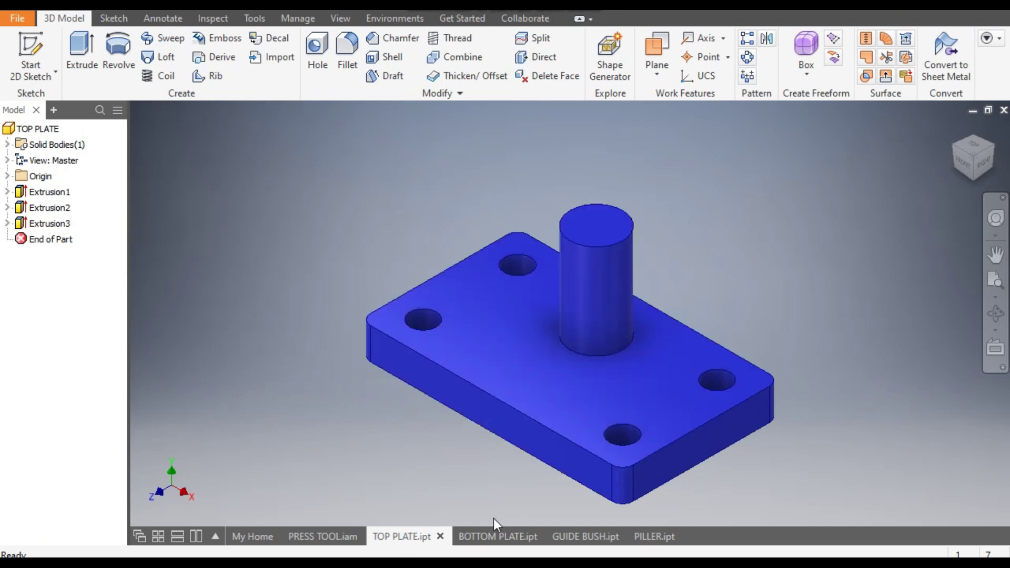
click(490, 532)
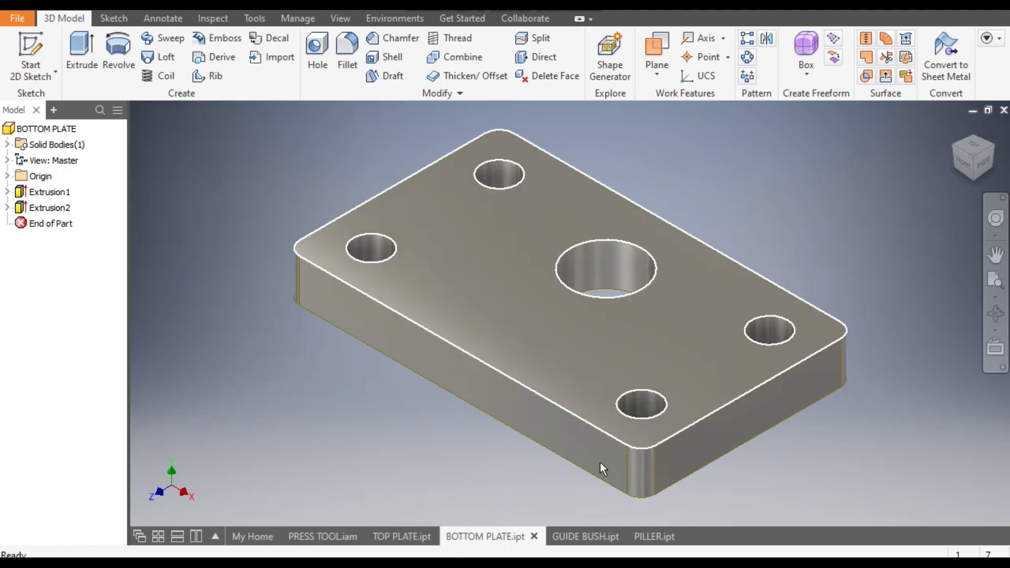
click(573, 538)
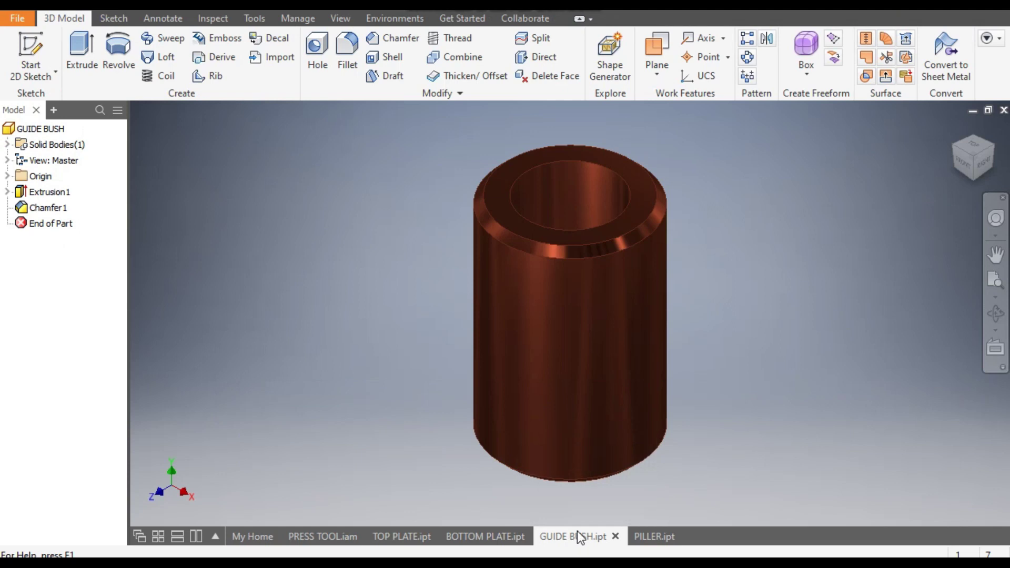
click(652, 536)
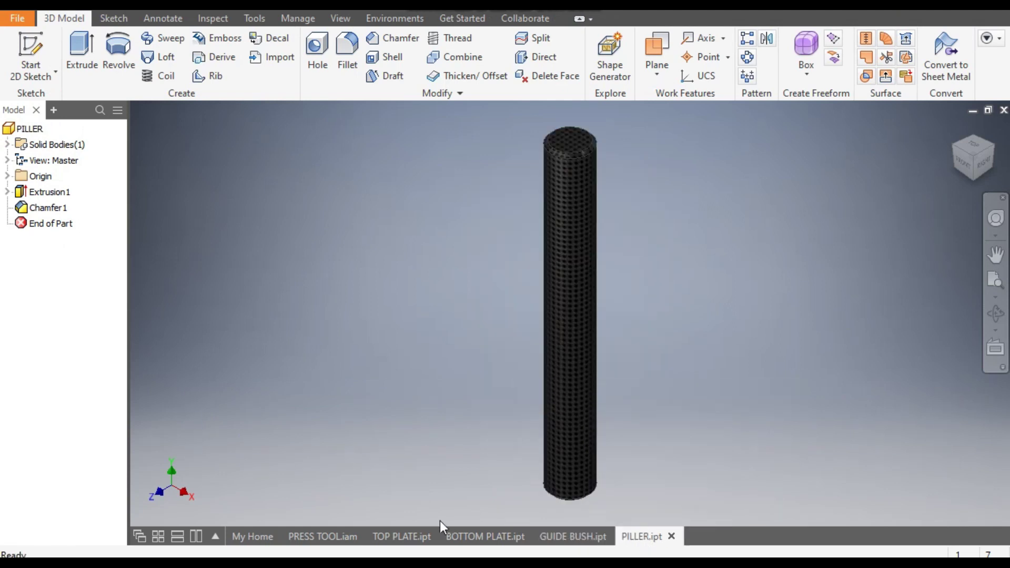
click(349, 537)
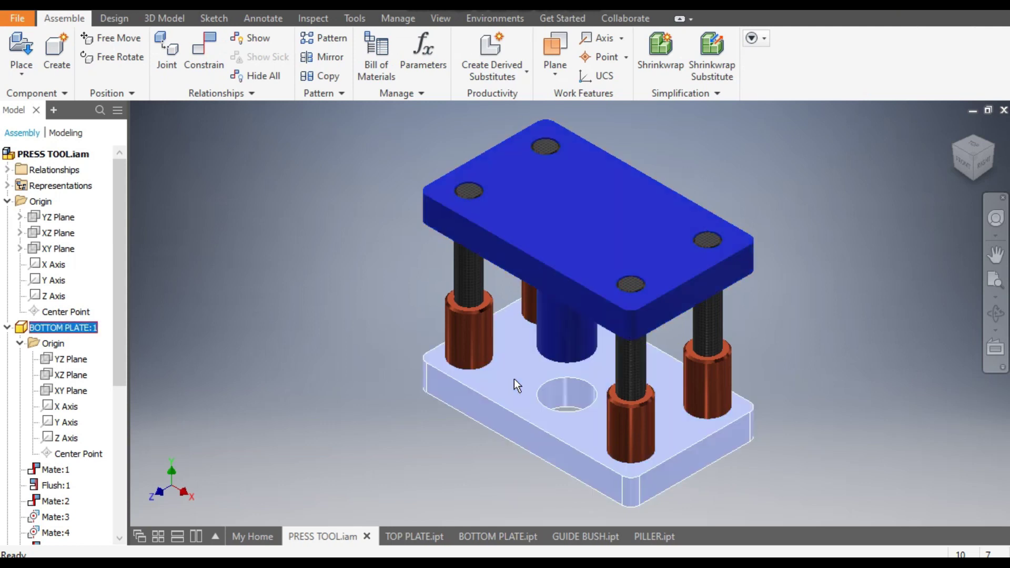
click(513, 387)
click(460, 337)
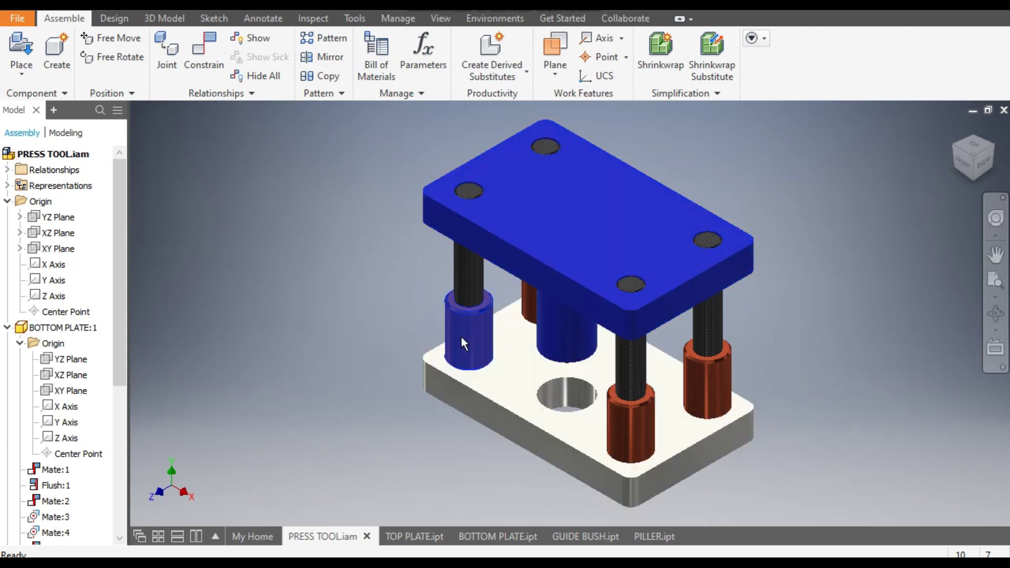
click(471, 275)
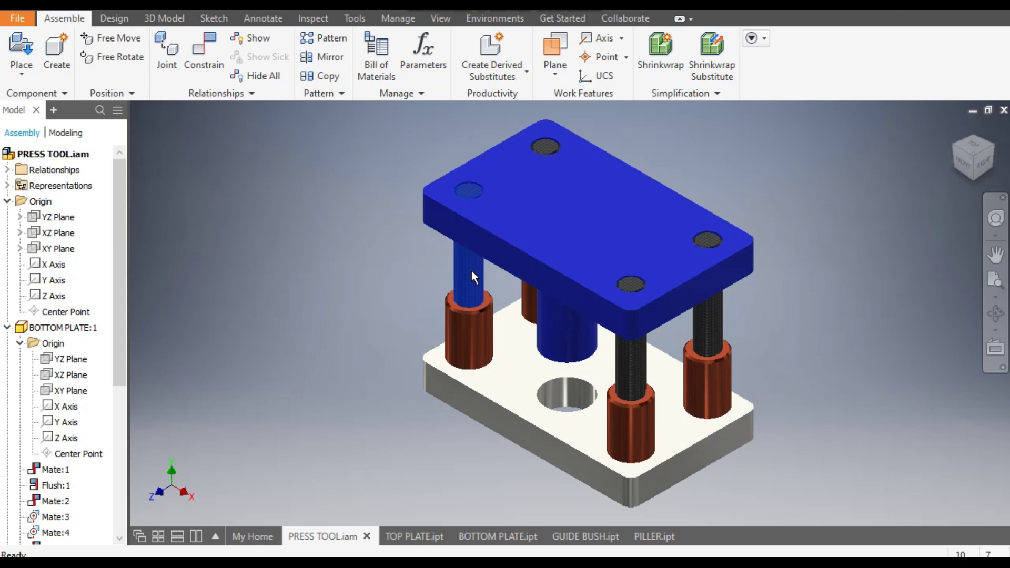
click(337, 267)
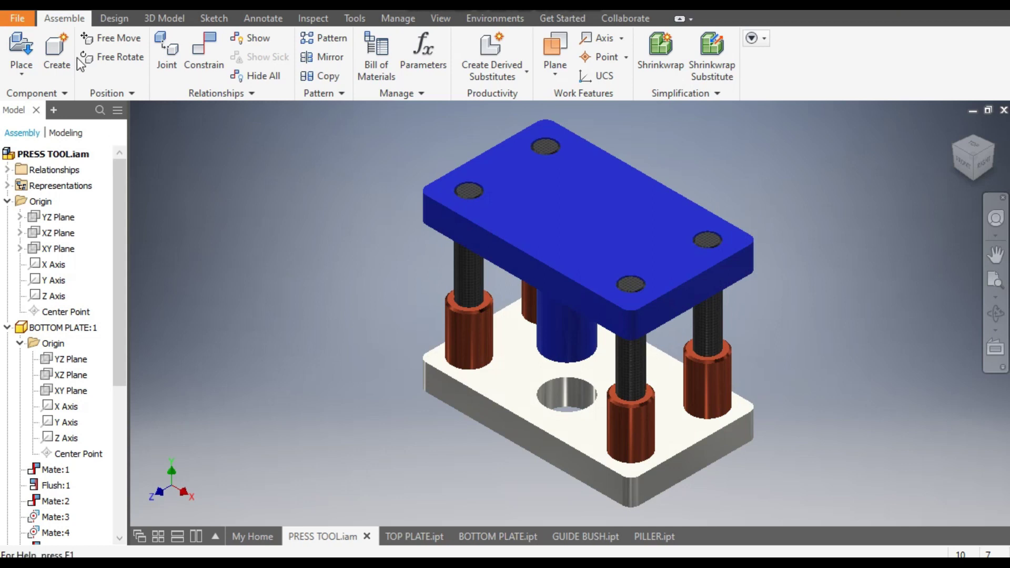
Step: Create a new part file from the metric Standard (mm).ipt template
key(ctrl+n)
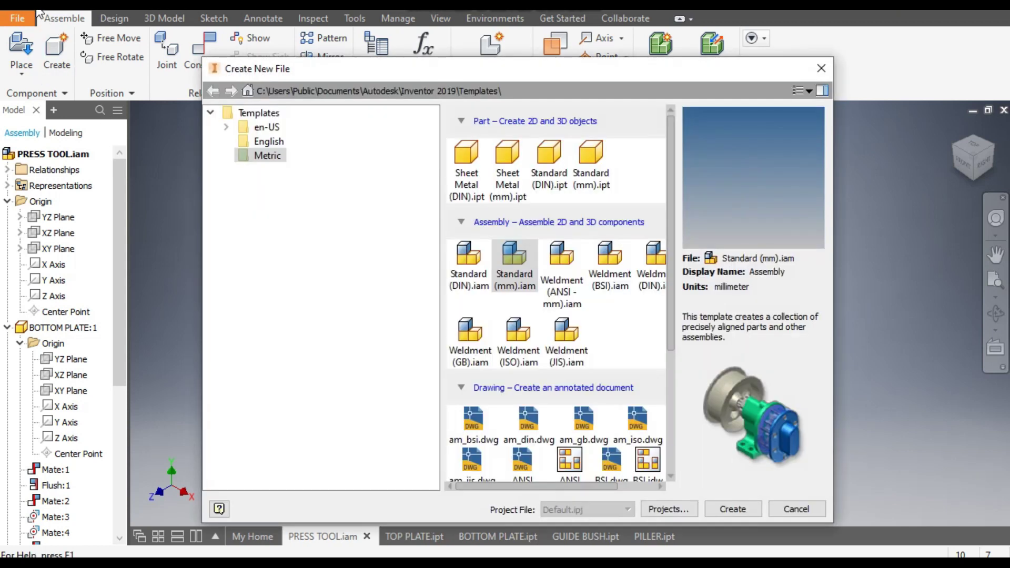
click(592, 154)
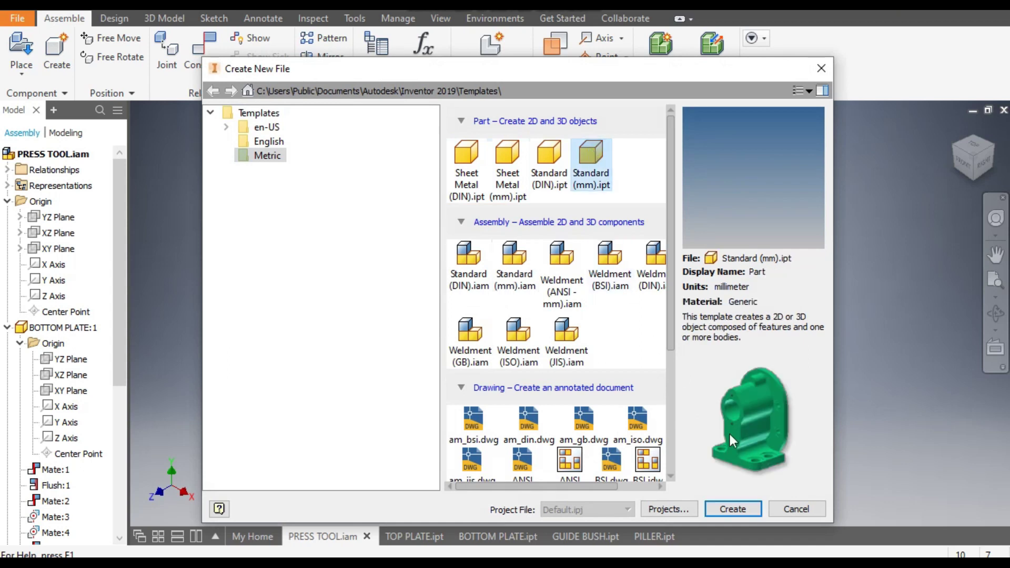
click(736, 509)
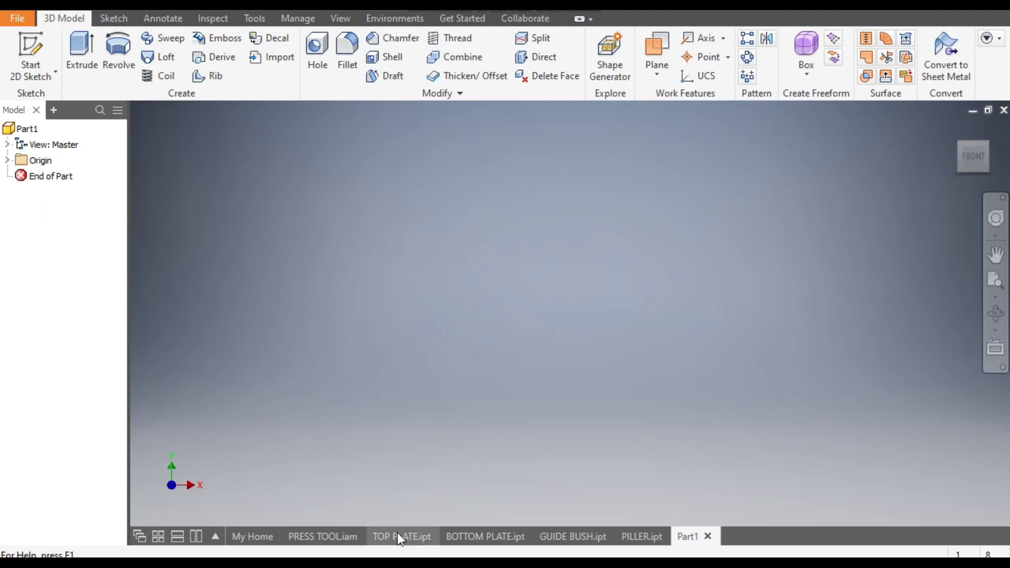
Step: Sketch a 250 by 150 mm two-point center rectangle on the XZ plane, centred on the origin
mouse_move(393, 534)
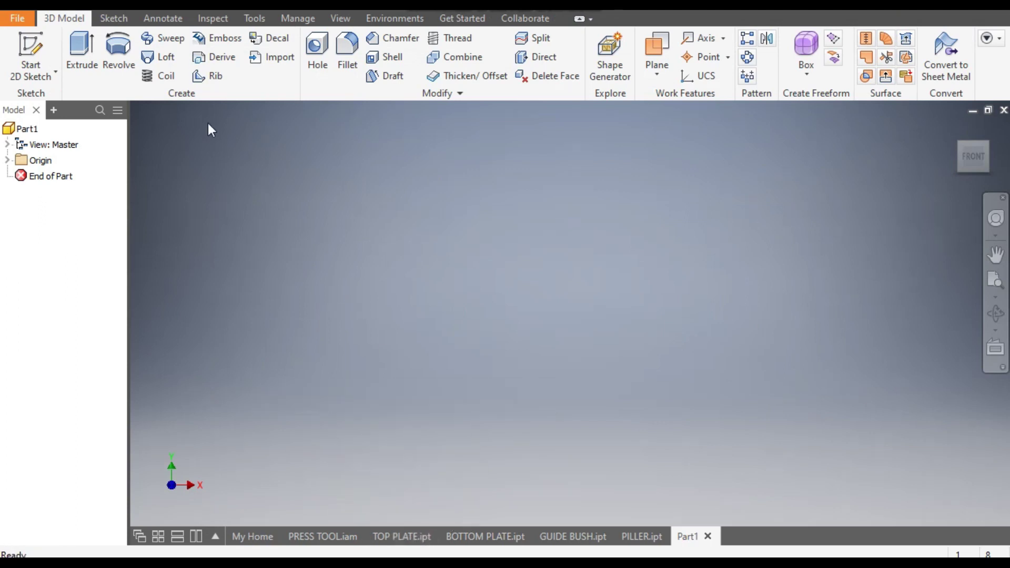
click(37, 46)
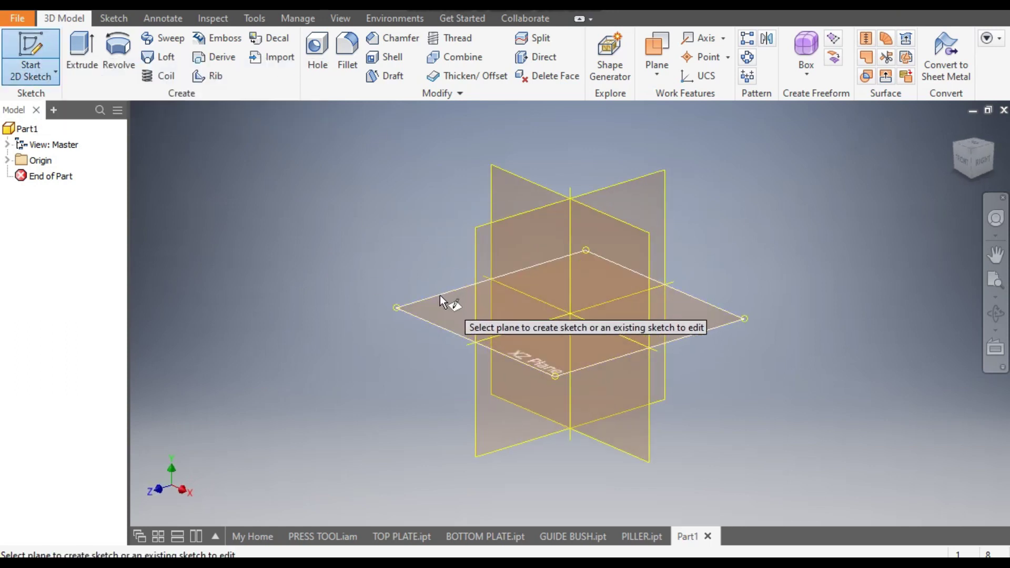
click(438, 294)
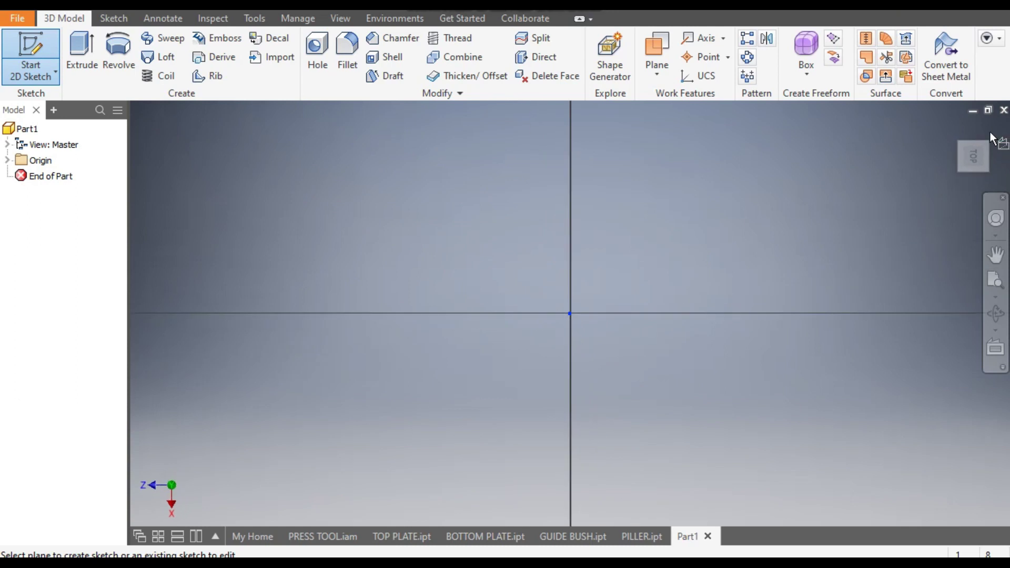
click(994, 129)
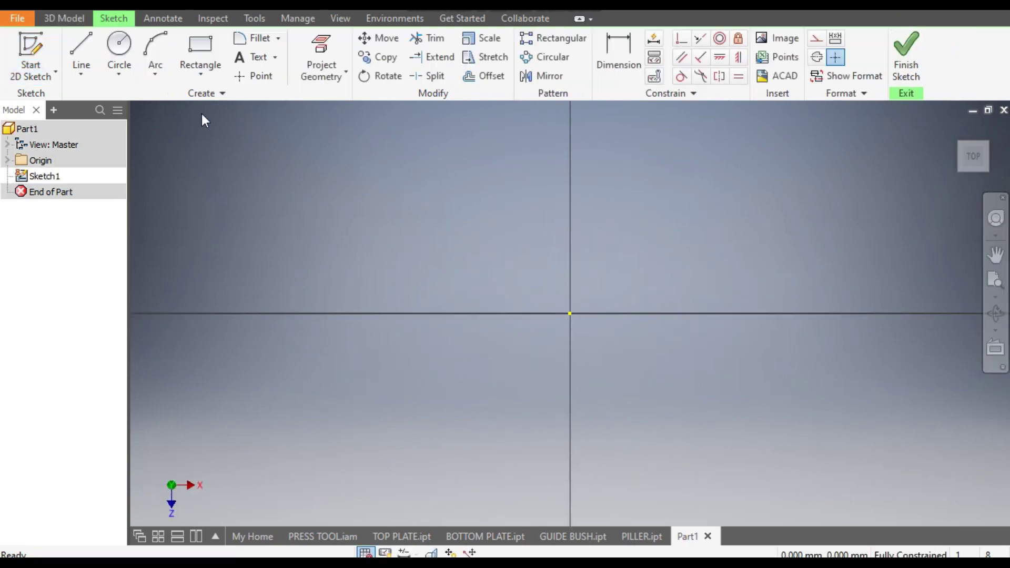
click(197, 68)
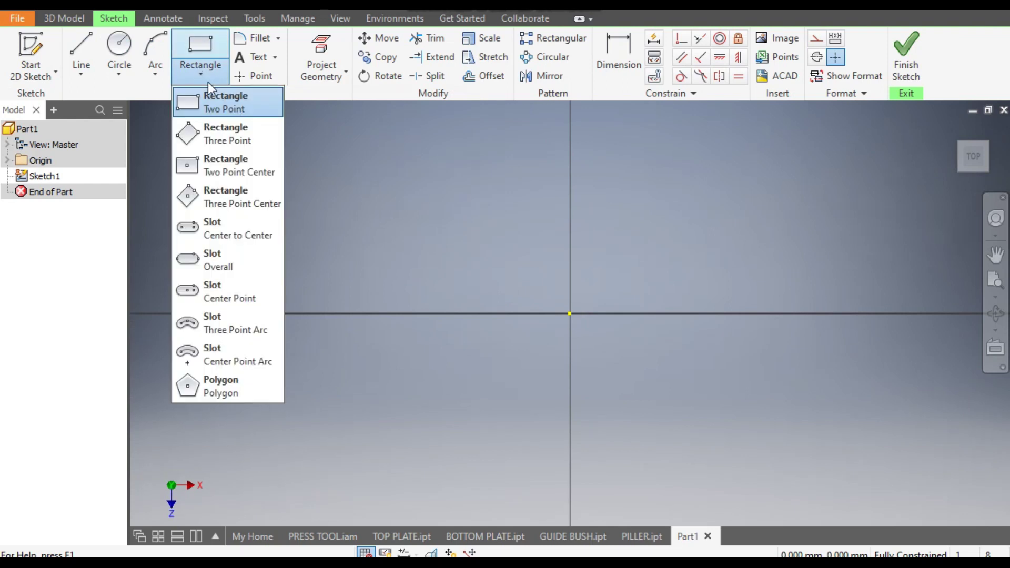
click(233, 169)
click(570, 313)
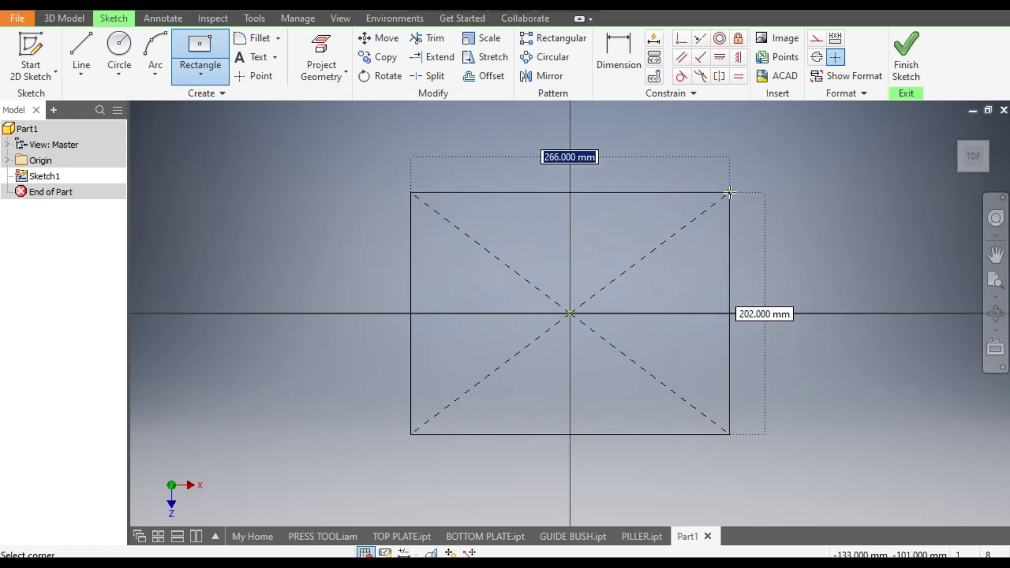
text(250)
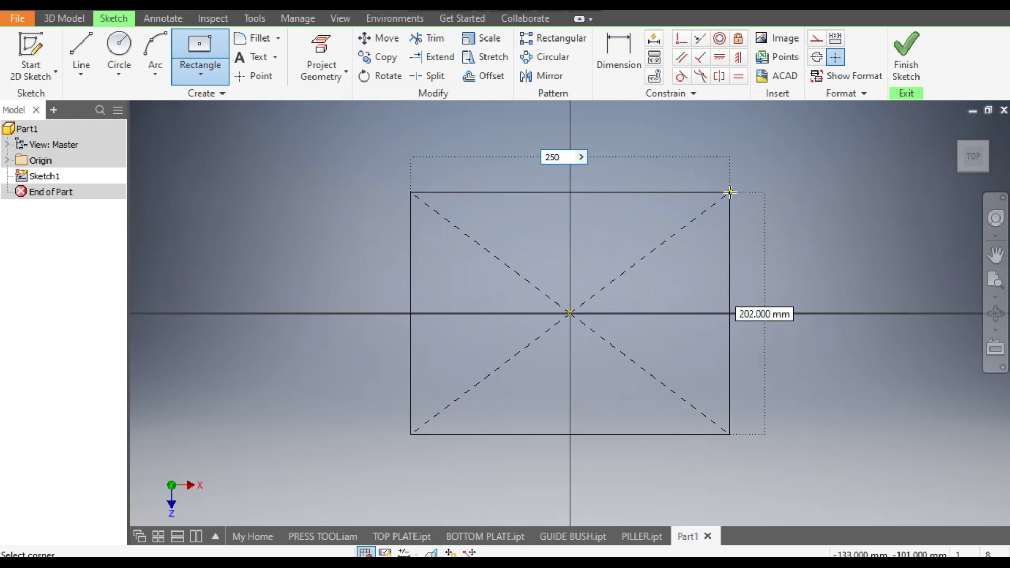
key(Tab)
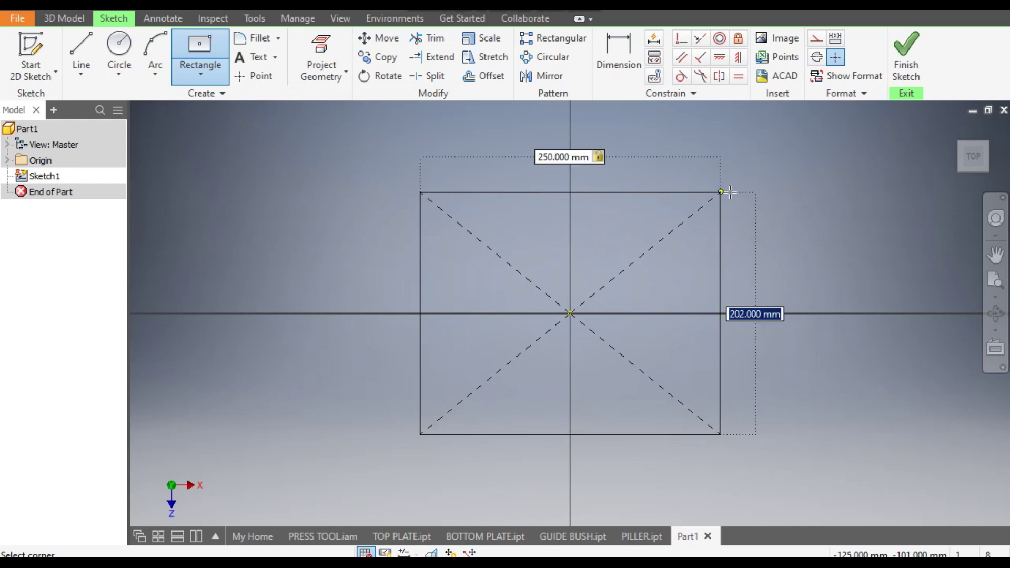
text(150)
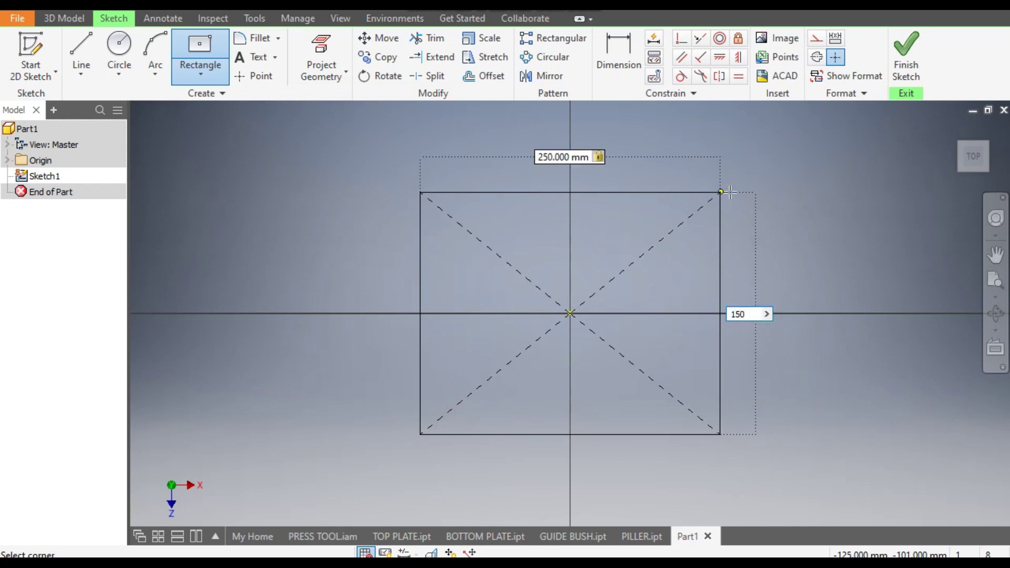
key(Return)
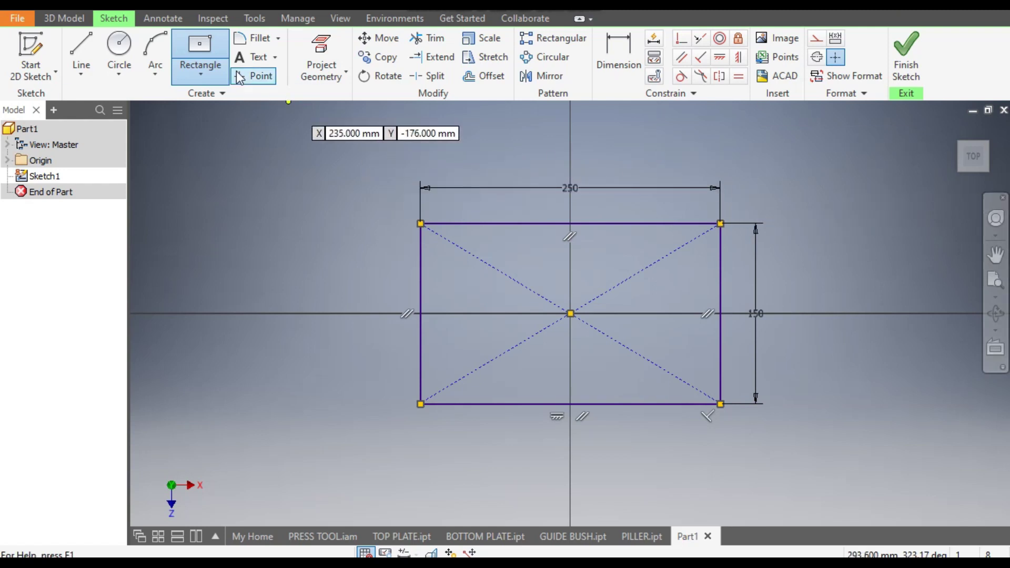
Step: Round all four corners of the sketched rectangle with 10 mm fillets
click(253, 39)
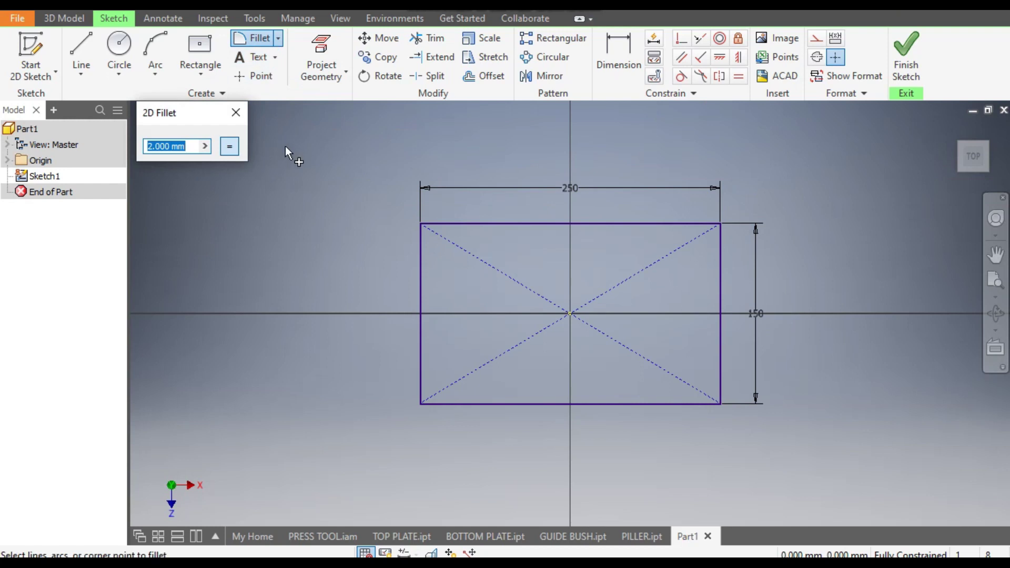
text(10)
click(466, 224)
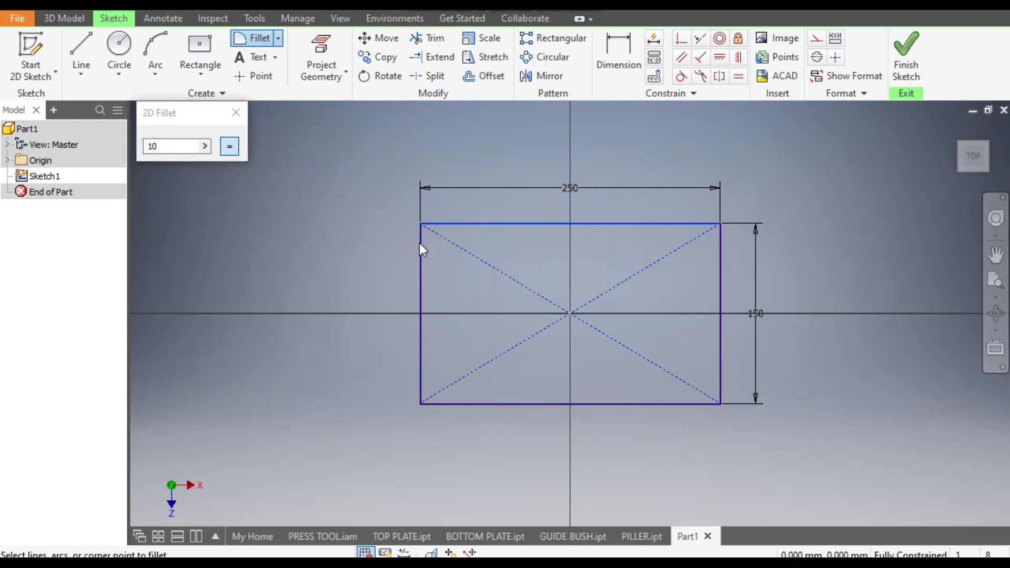
click(421, 243)
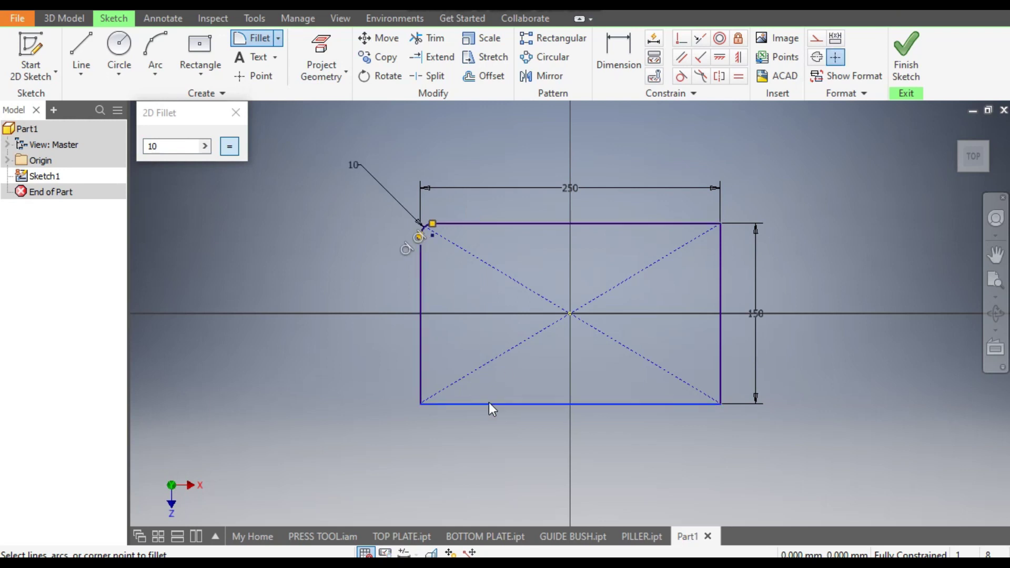
click(421, 370)
click(692, 224)
click(719, 241)
click(686, 404)
click(720, 377)
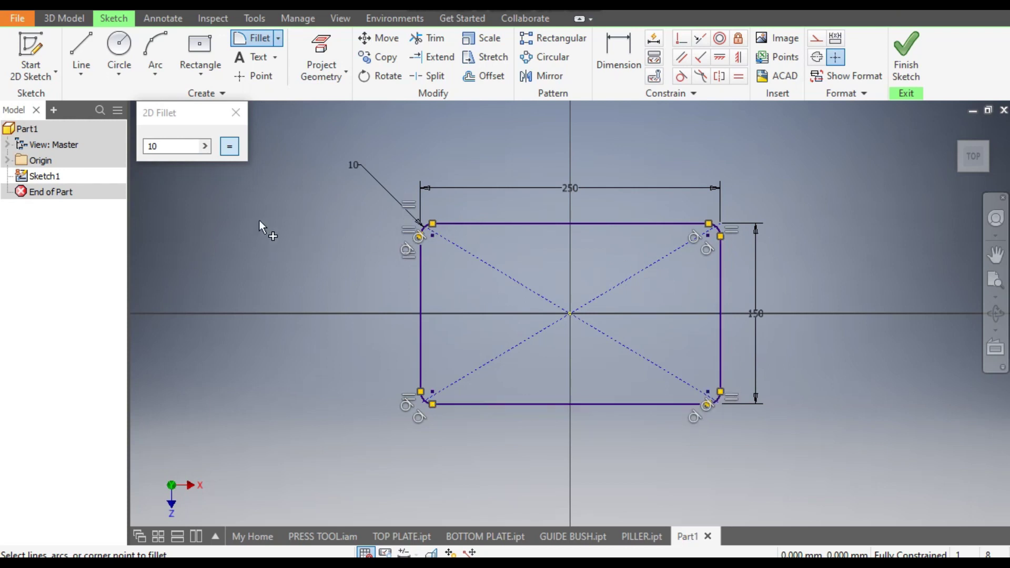
click(236, 113)
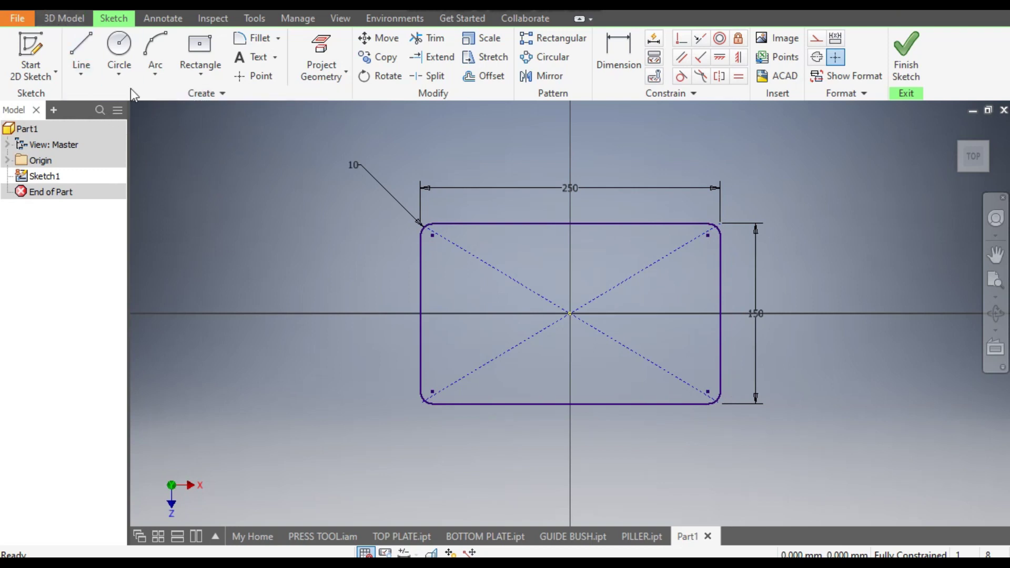
Step: Extrude the rounded rectangle profile upward by 30 mm as a solid plate
click(67, 23)
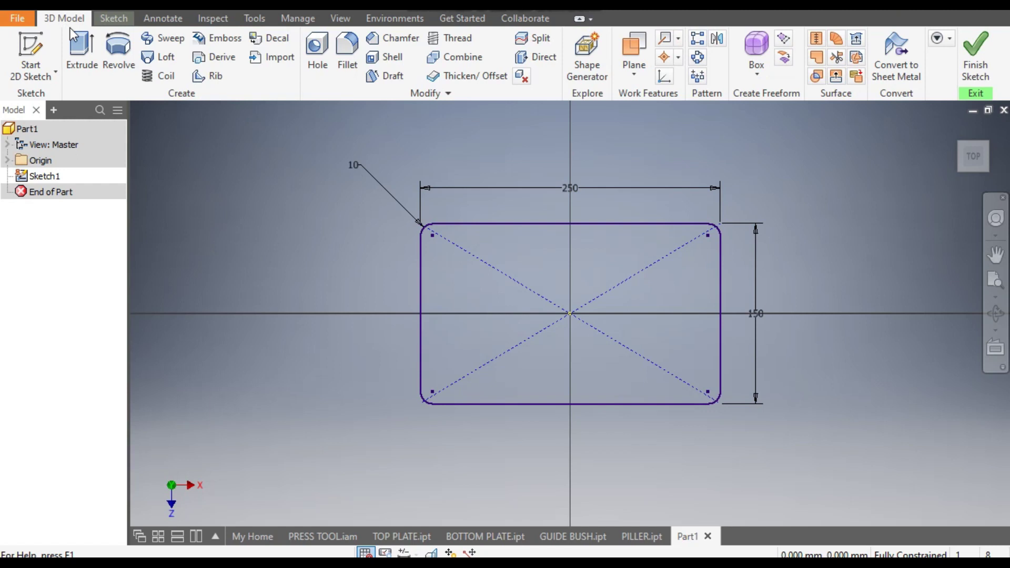
click(77, 49)
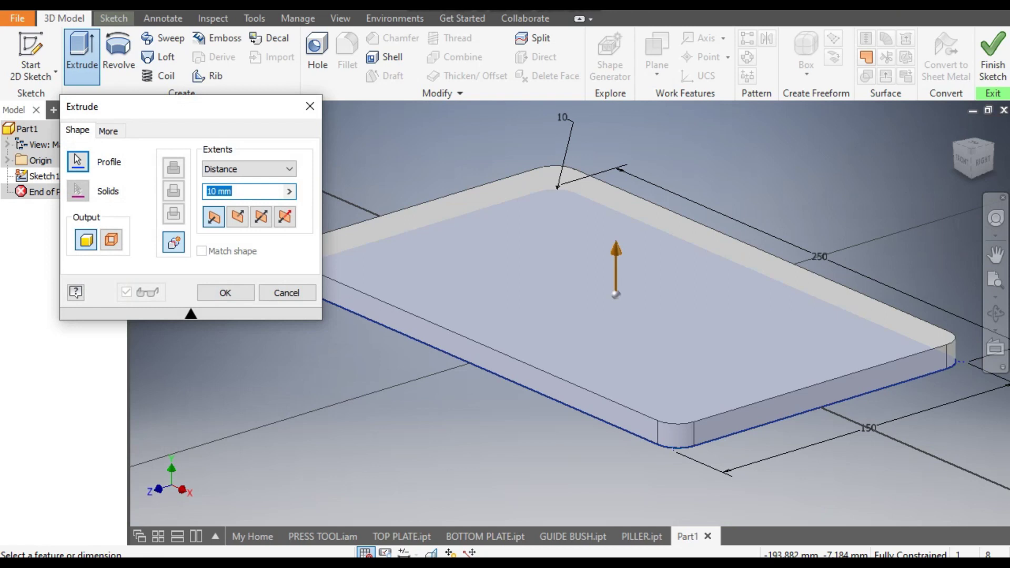
text(30)
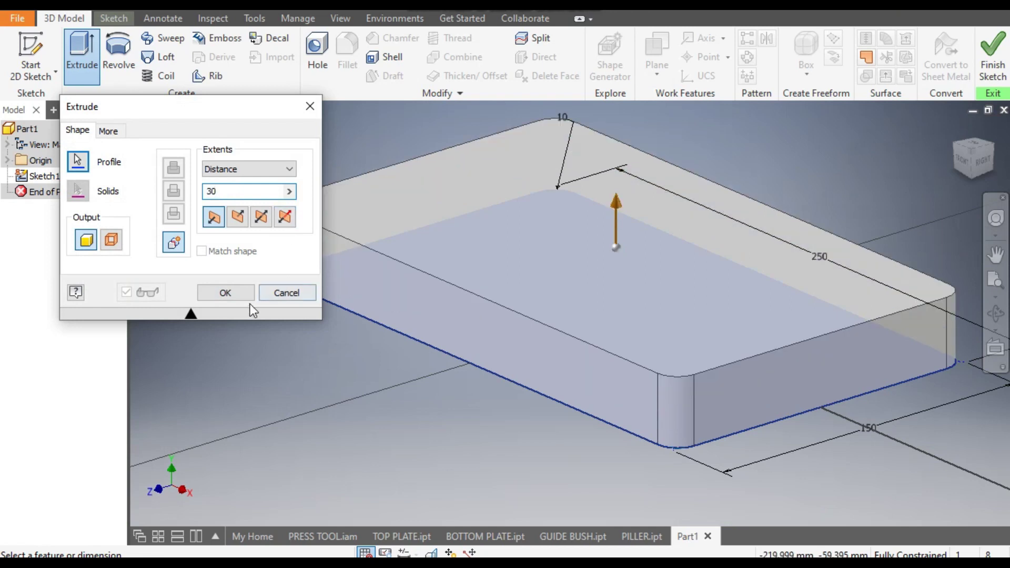
click(222, 296)
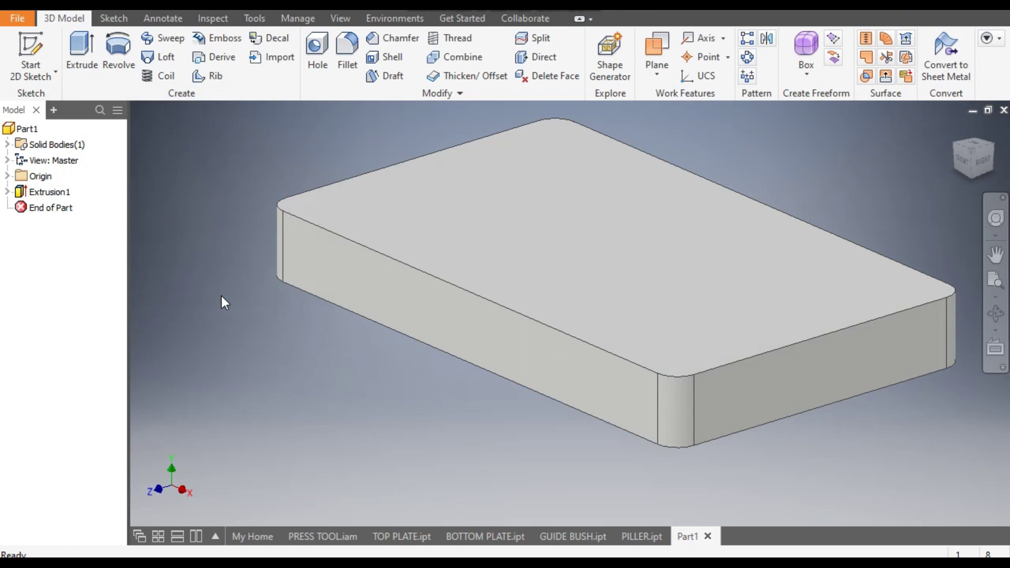
Step: Start a sketch on the plate's top face and draw a 50 mm diameter circle on the vertical centreline above the origin
click(536, 190)
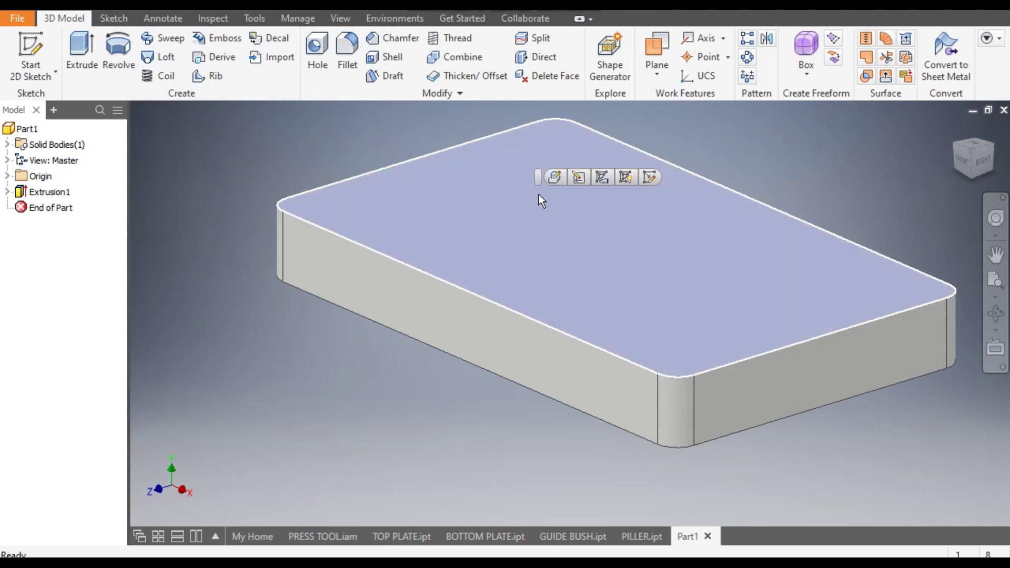
click(652, 176)
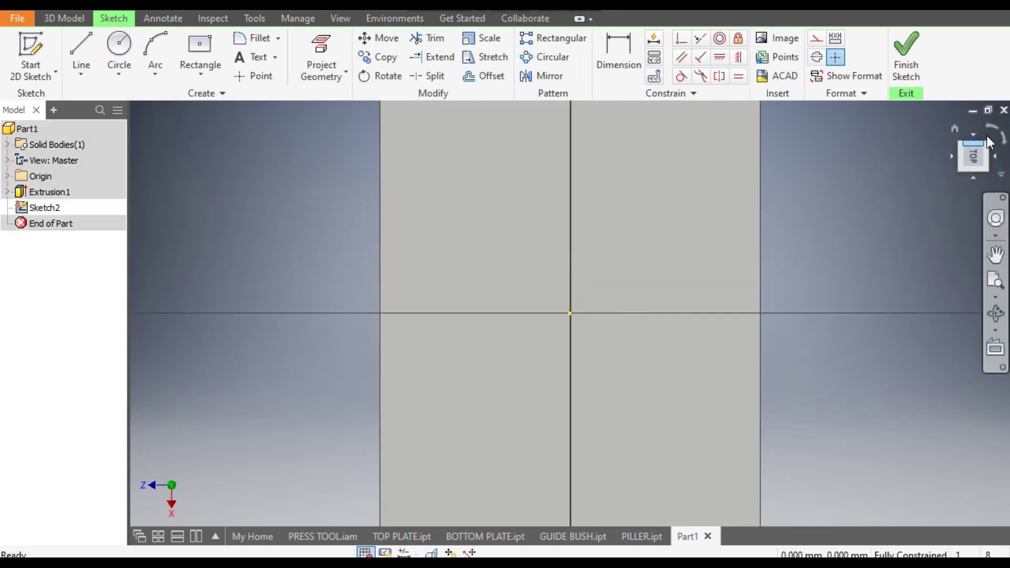
click(973, 150)
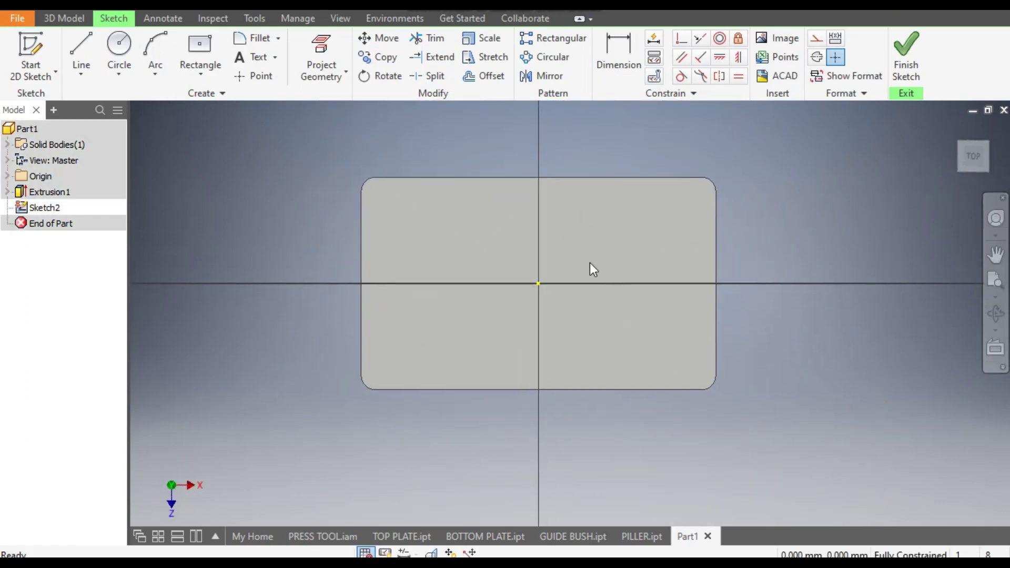
click(116, 55)
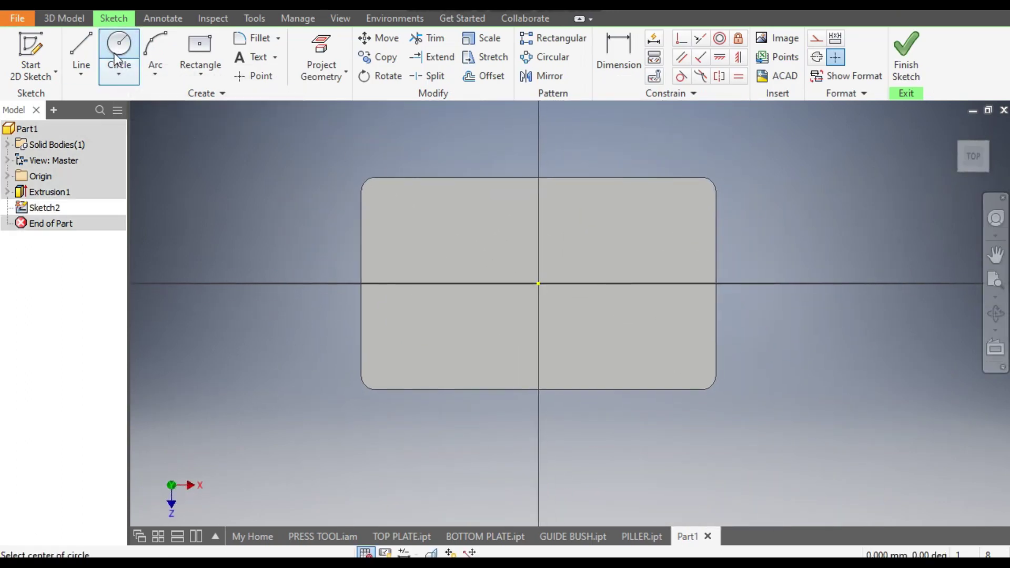
click(538, 222)
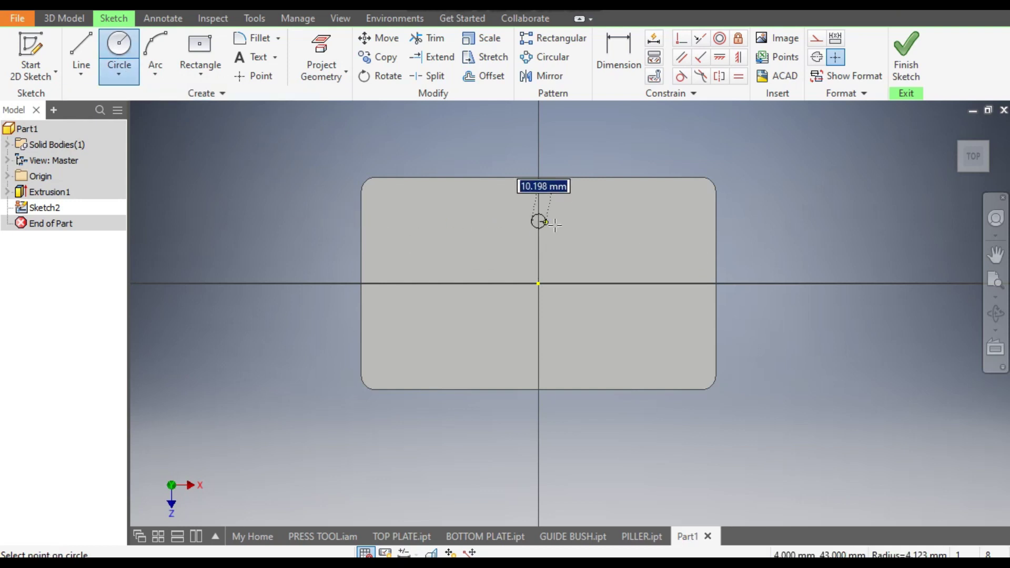
text(50)
key(Tab)
key(Return)
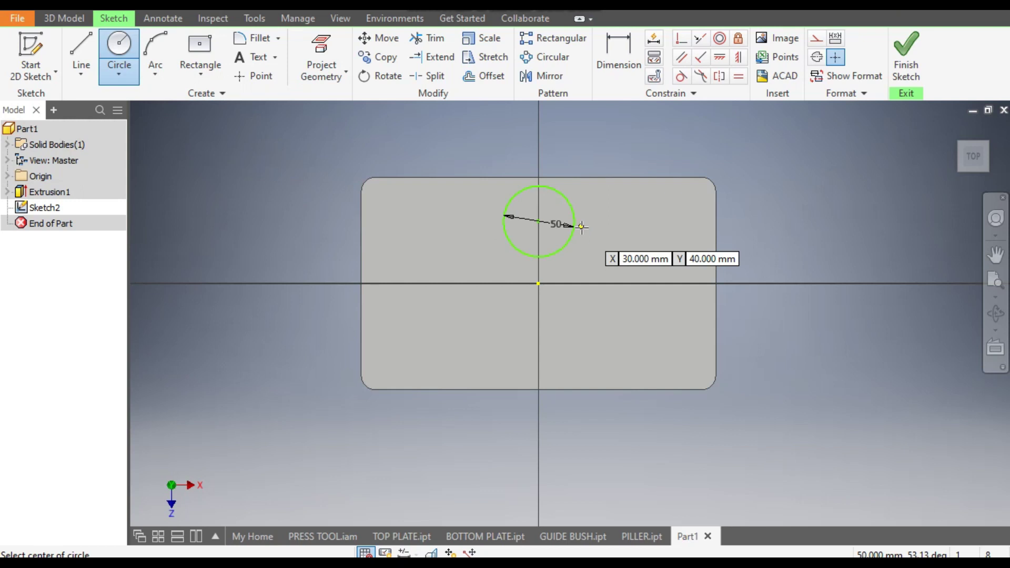
Step: Dimension the circle's centre 50 mm from the plate's upper long edge
click(623, 62)
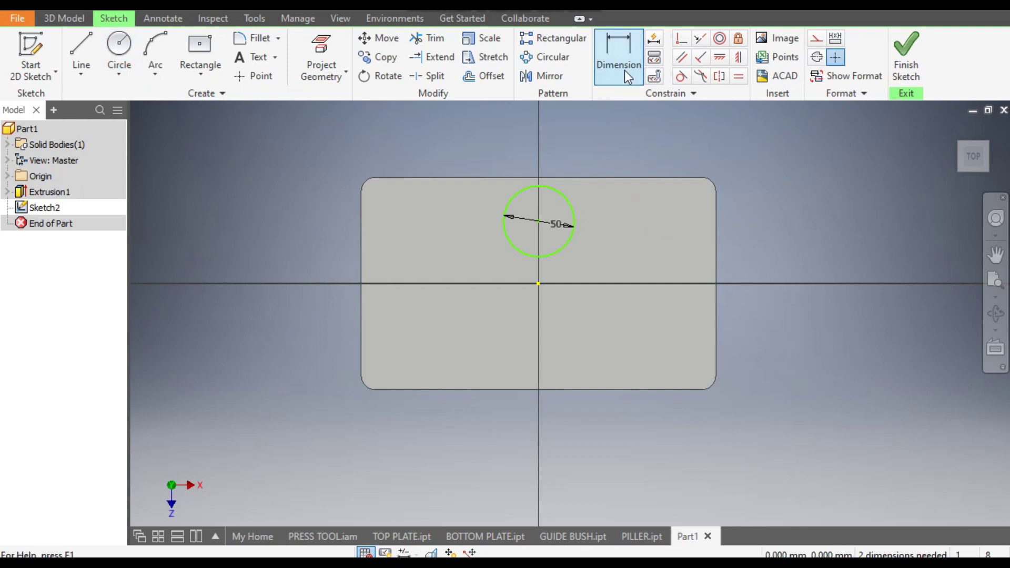
click(607, 179)
click(575, 217)
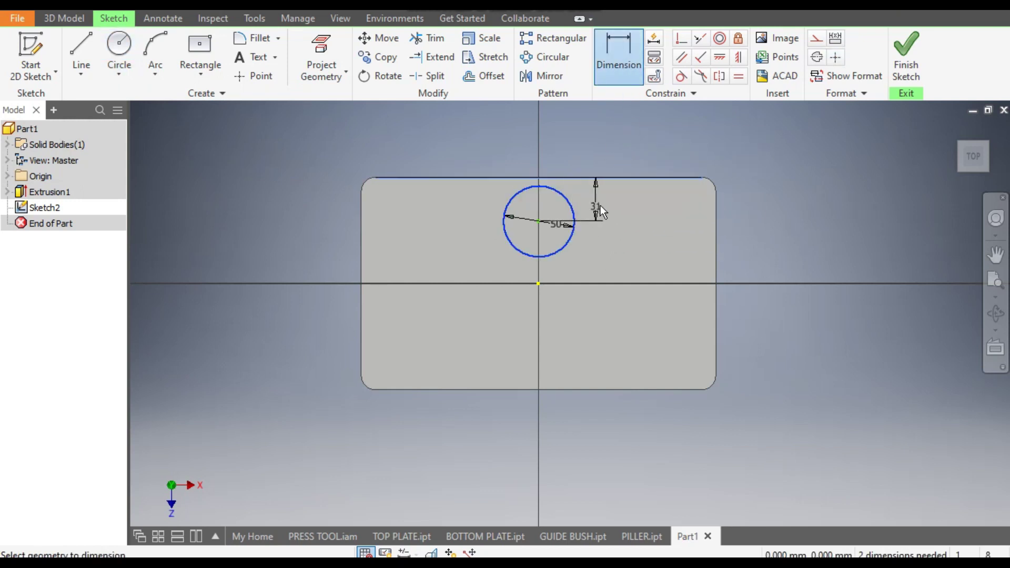
click(602, 204)
text(50)
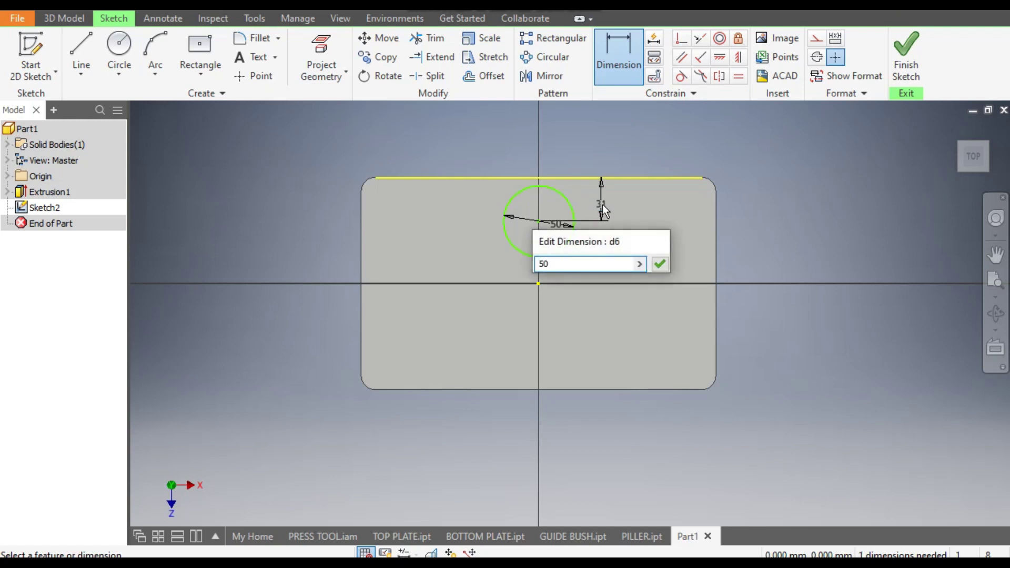
key(Return)
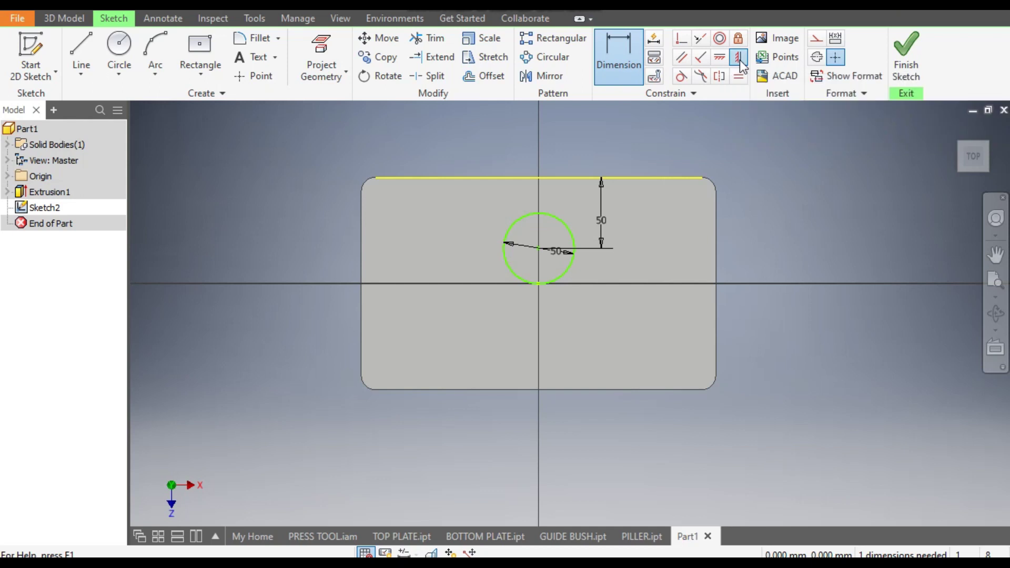
Step: Constrain the circle's centre vertically in line with the sketch origin and finish the sketch
click(739, 58)
click(538, 247)
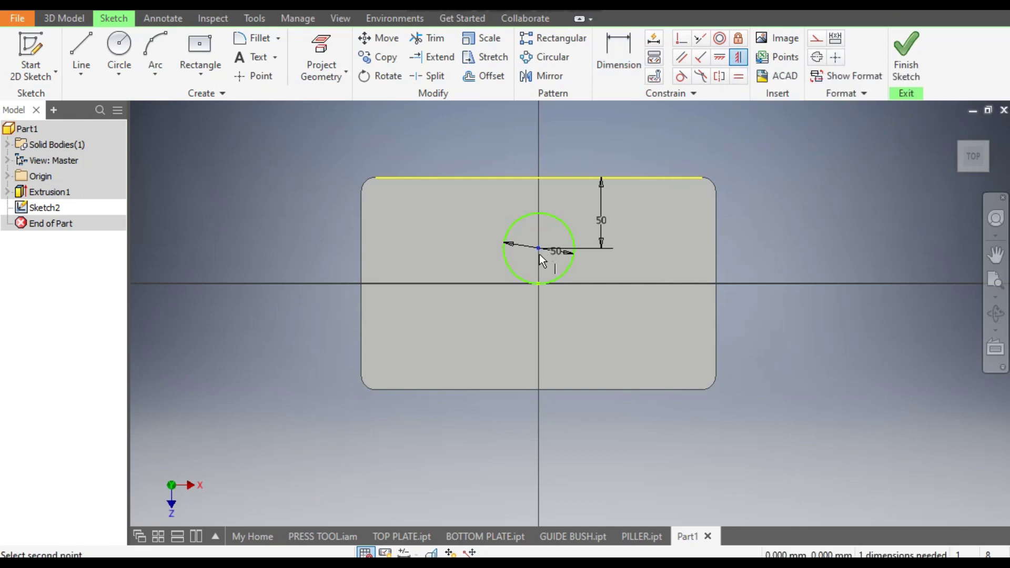
scroll(540, 258, up, 5)
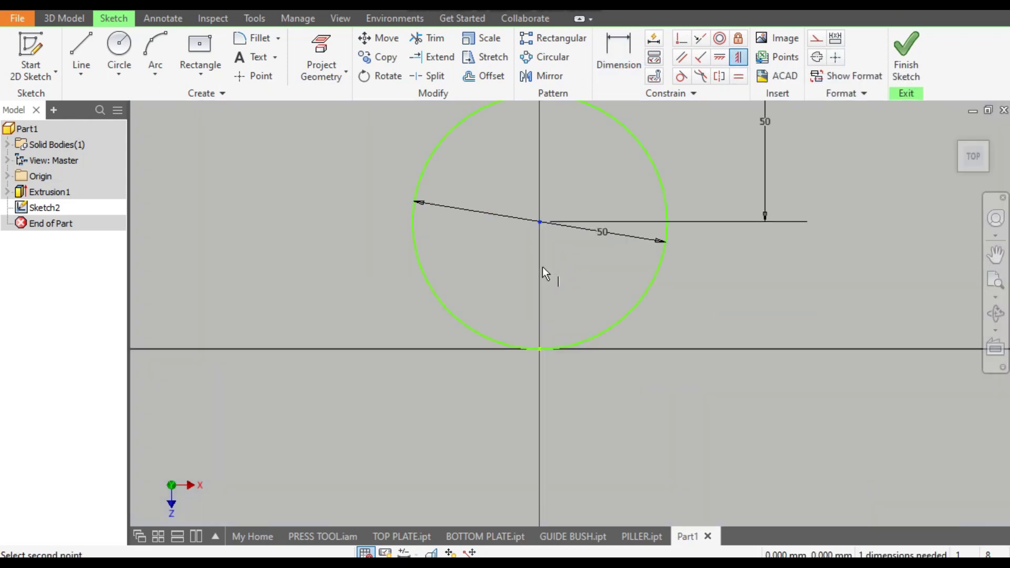
click(539, 348)
scroll(639, 320, down, 3)
scroll(639, 320, down, 3)
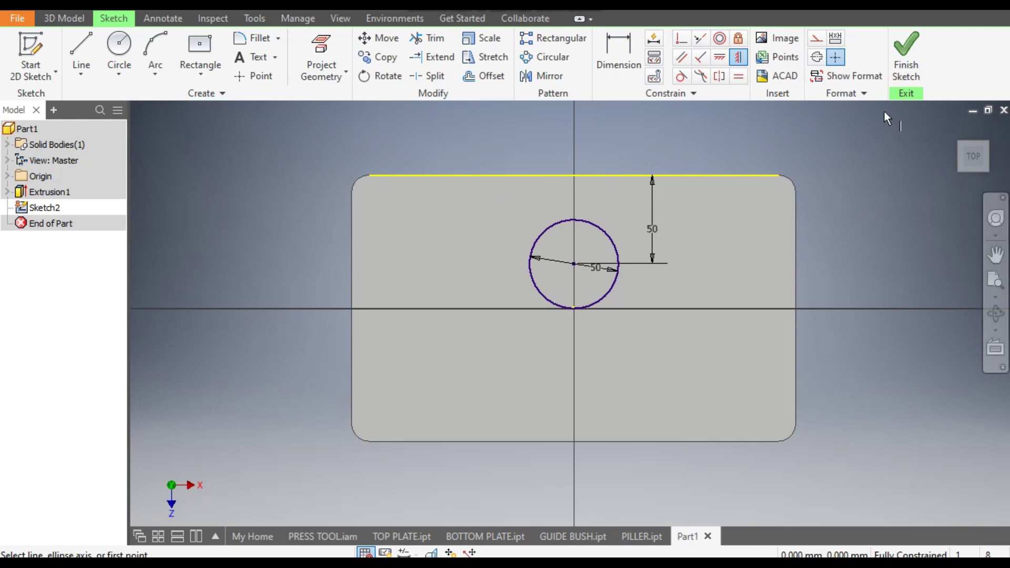
click(904, 60)
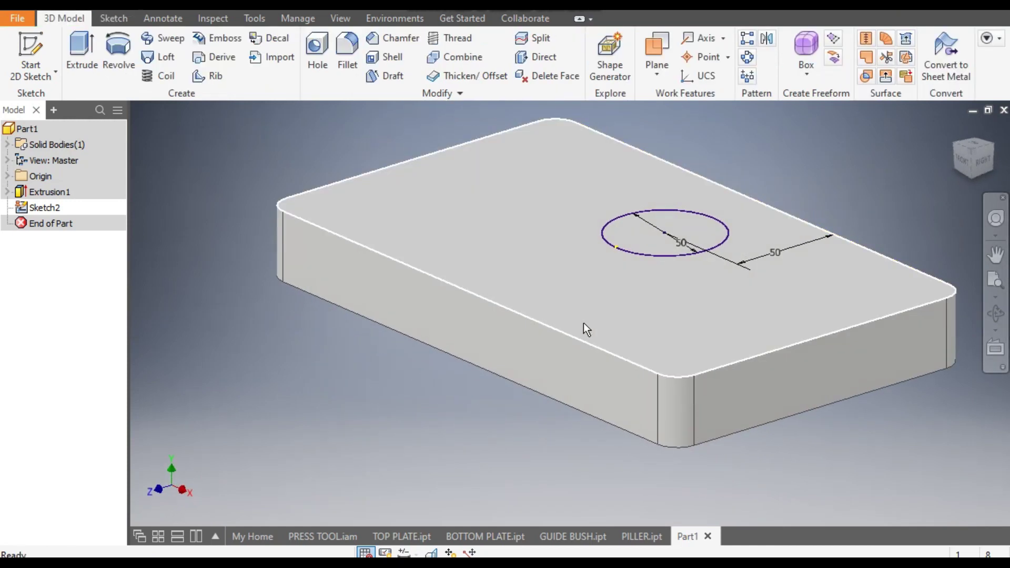
Step: Extrude the circle 90 mm upward from the plate's top face as a joined cylinder
click(75, 52)
scroll(651, 375, down, 3)
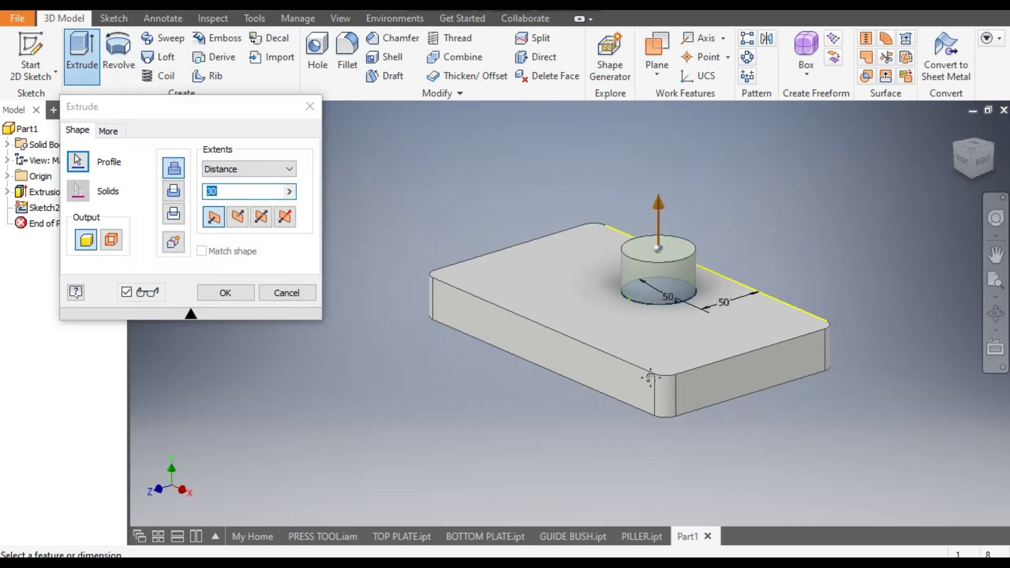
middle_drag(651, 375, 620, 400)
click(209, 218)
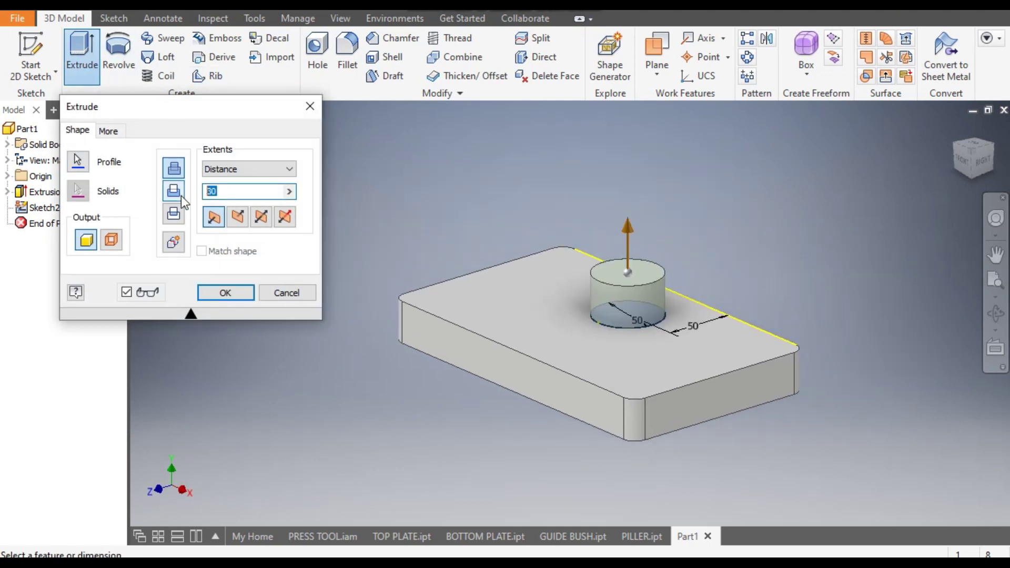
text(90)
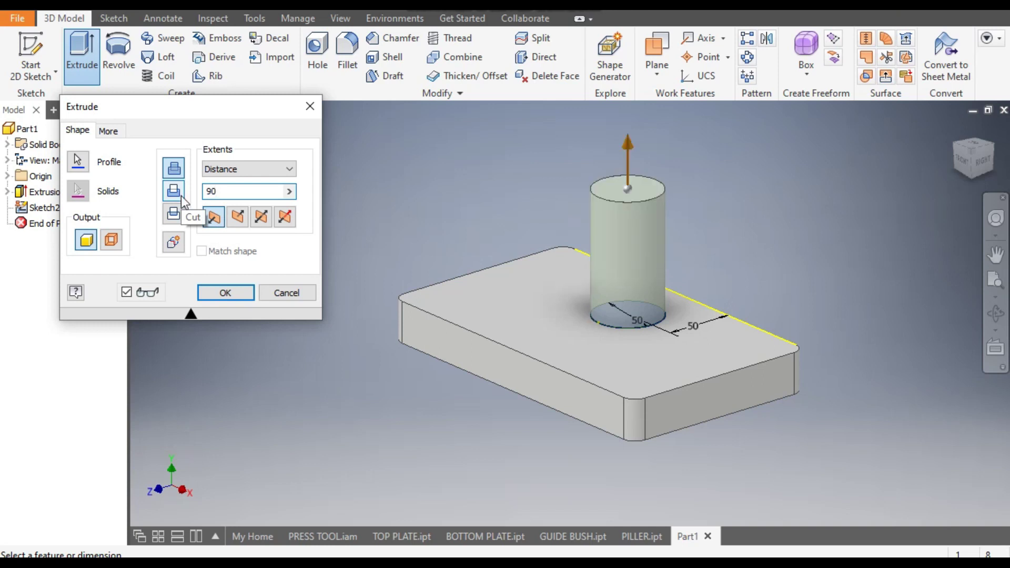
click(204, 294)
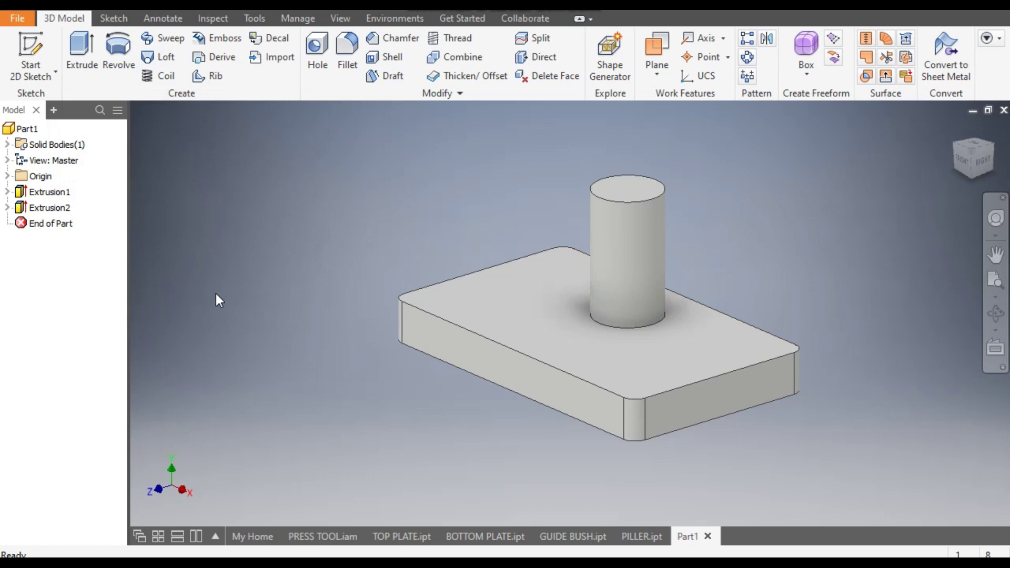
Step: Start a sketch on the plate's top face and draw a construction two-point center rectangle at the origin, about 15 mm inside the long edges
click(484, 295)
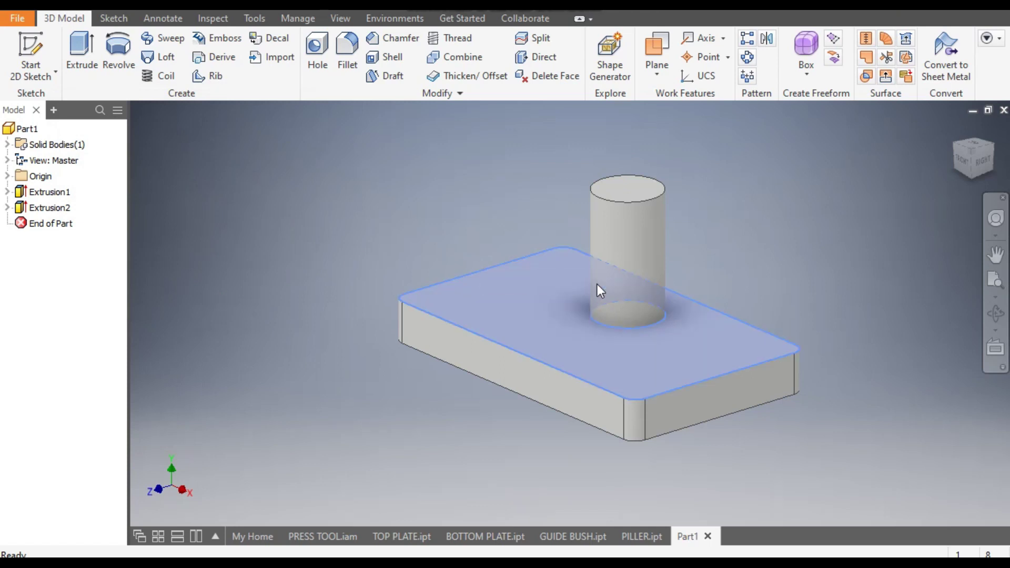
click(597, 283)
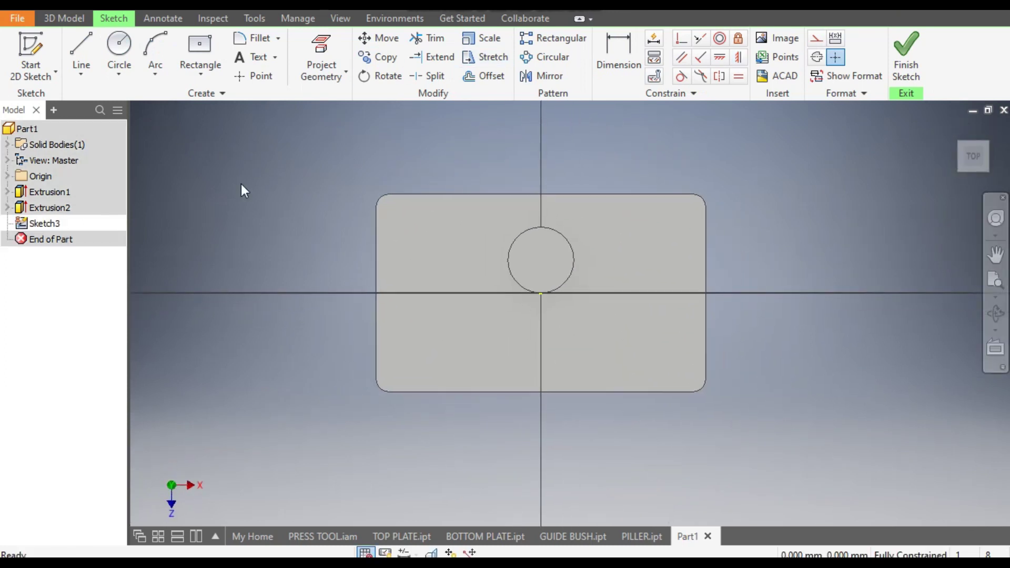
click(194, 65)
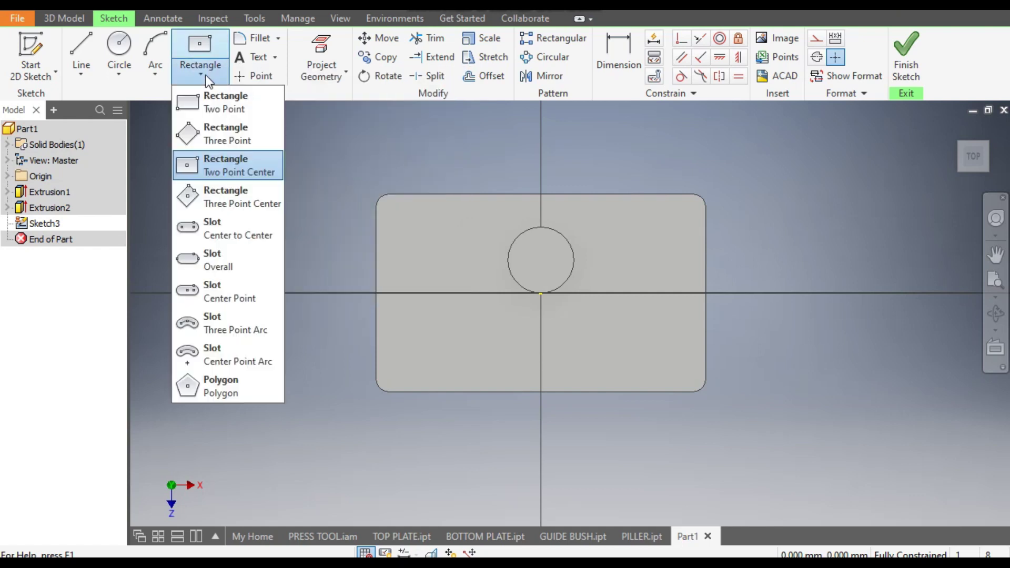
click(232, 171)
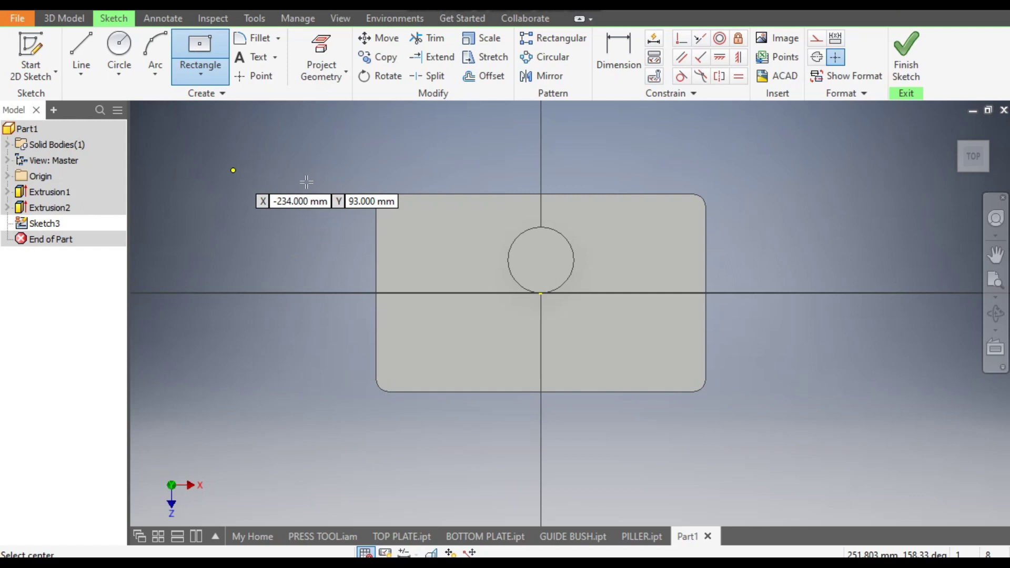
click(815, 40)
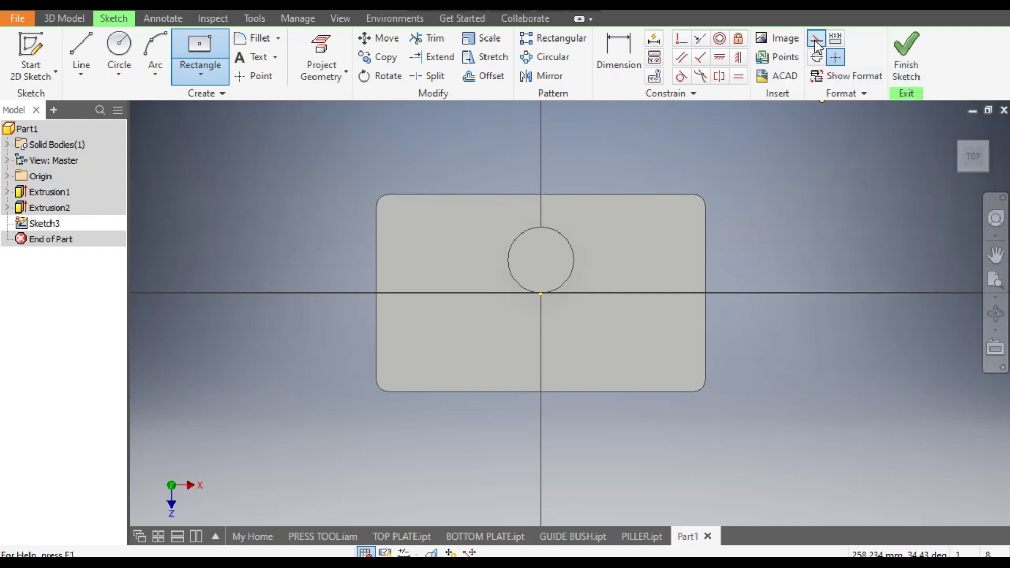
click(542, 293)
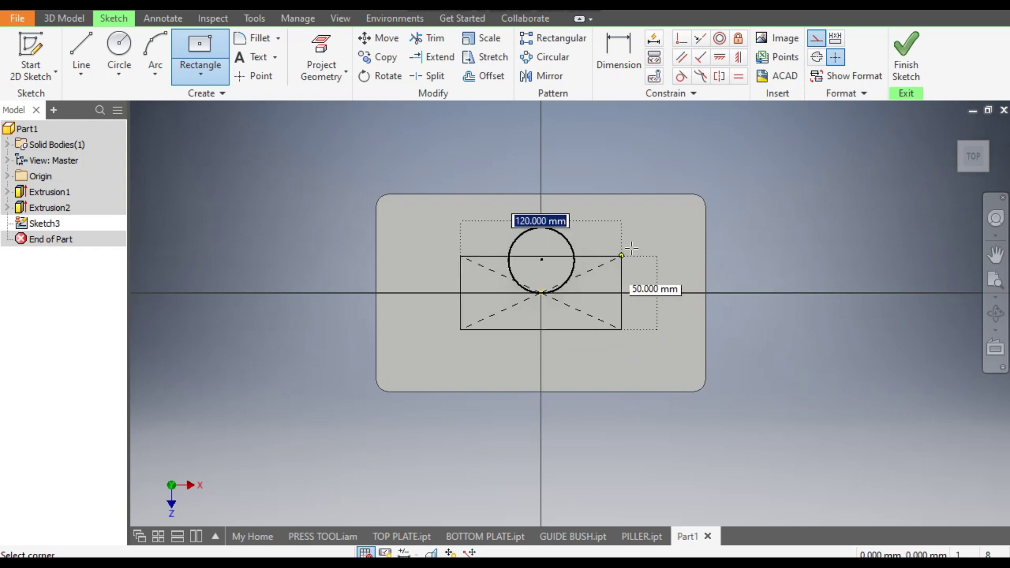
click(678, 214)
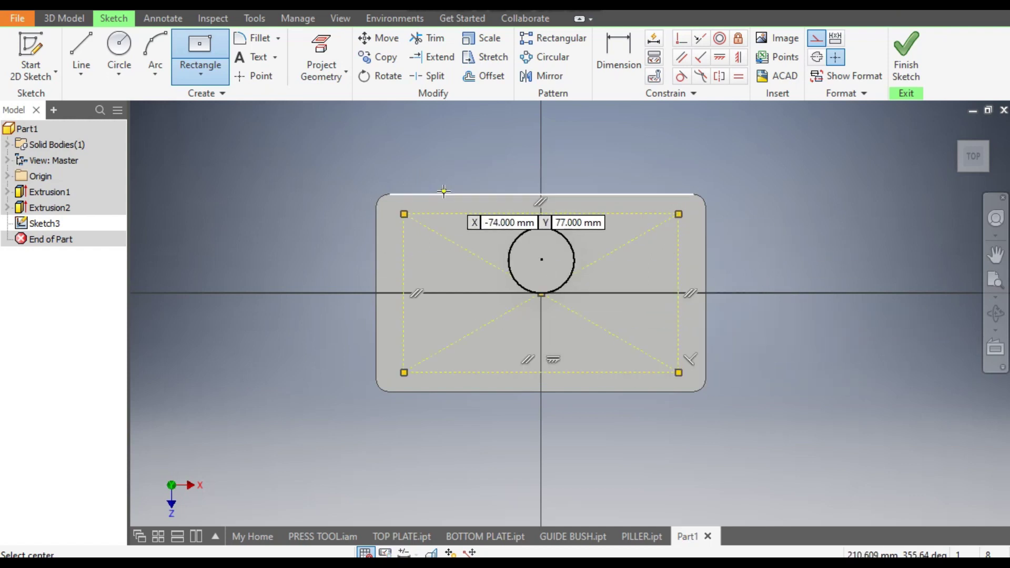
Step: Dimension the construction rectangle's left side 30 mm from the plate's left edge
click(619, 52)
click(404, 287)
click(377, 286)
click(340, 321)
text(30)
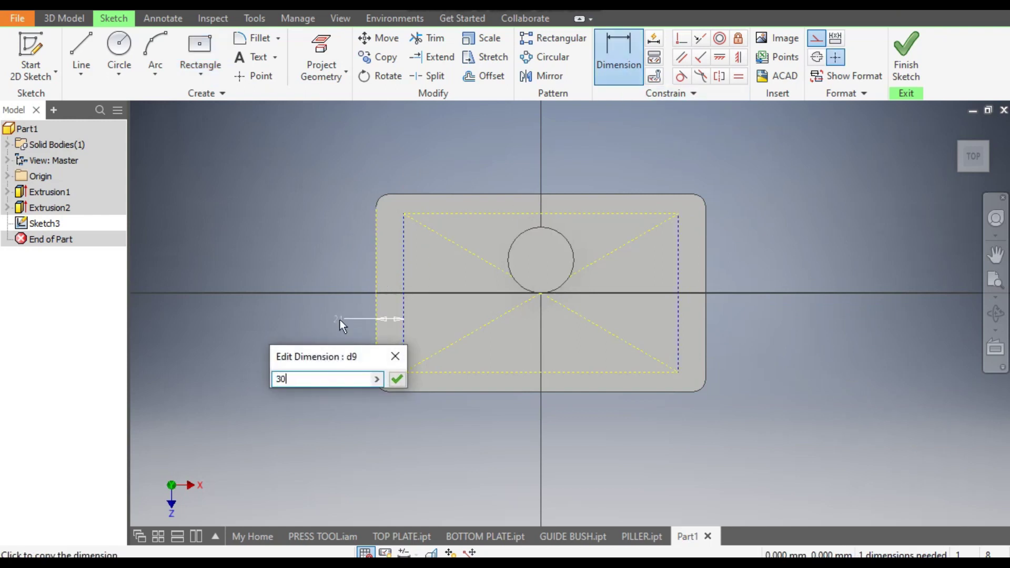
key(Return)
Step: Check the distance between the construction rectangle's right side and the plate's right edge without placing a dimension
click(705, 302)
click(667, 318)
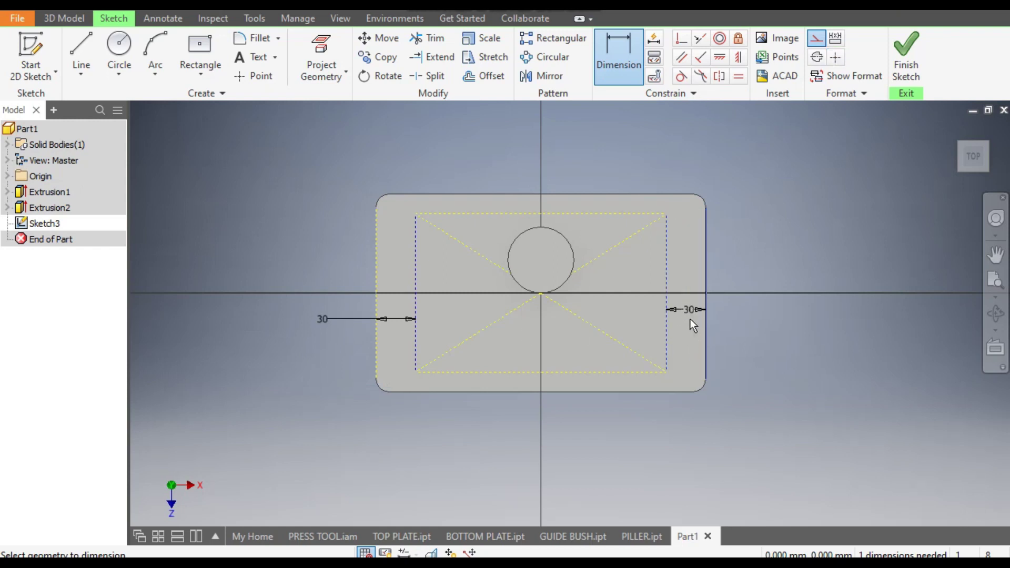
key(Escape)
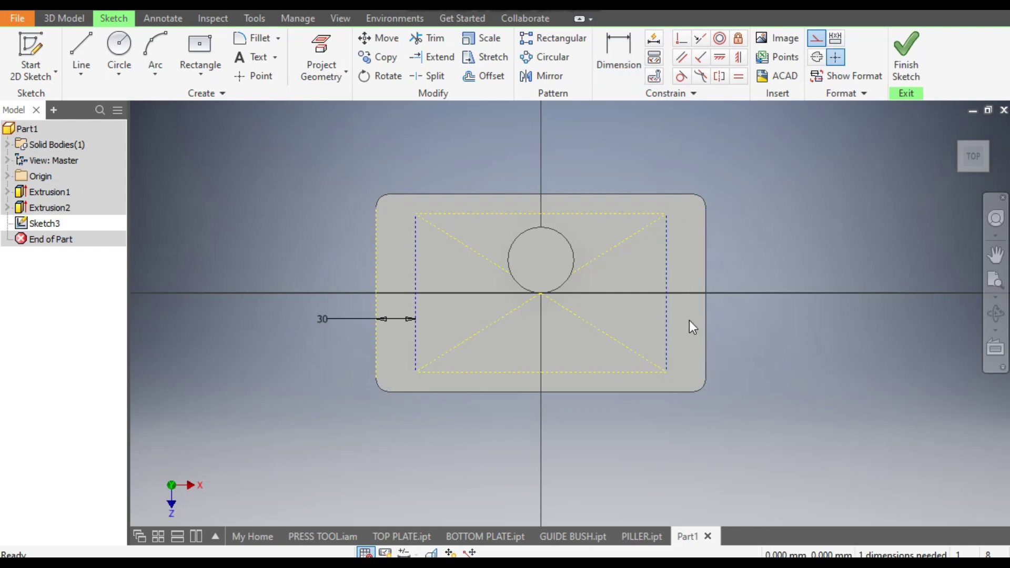
Step: Dimension the construction rectangle's upper side 30 mm from the plate's upper edge
click(614, 58)
click(584, 214)
click(589, 195)
click(589, 205)
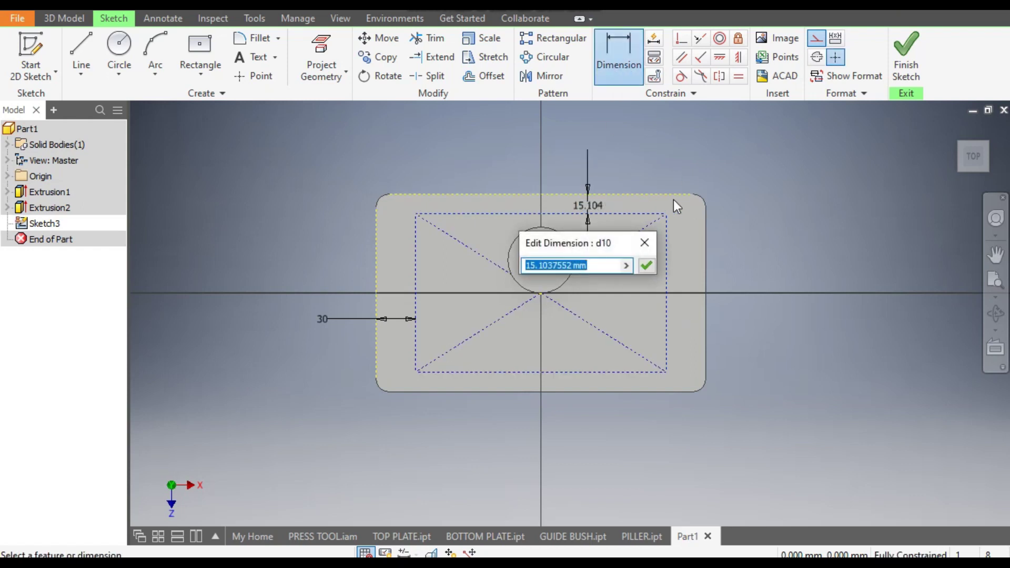
text(3)
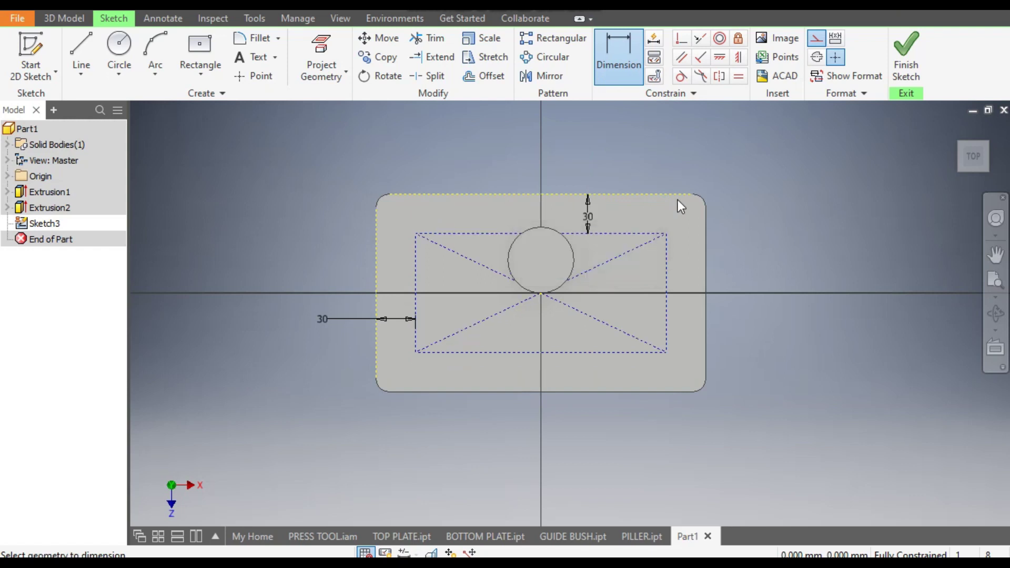
Step: Check the distance between the construction rectangle's lower side and the plate's lower edge without placing a dimension
click(586, 392)
click(592, 353)
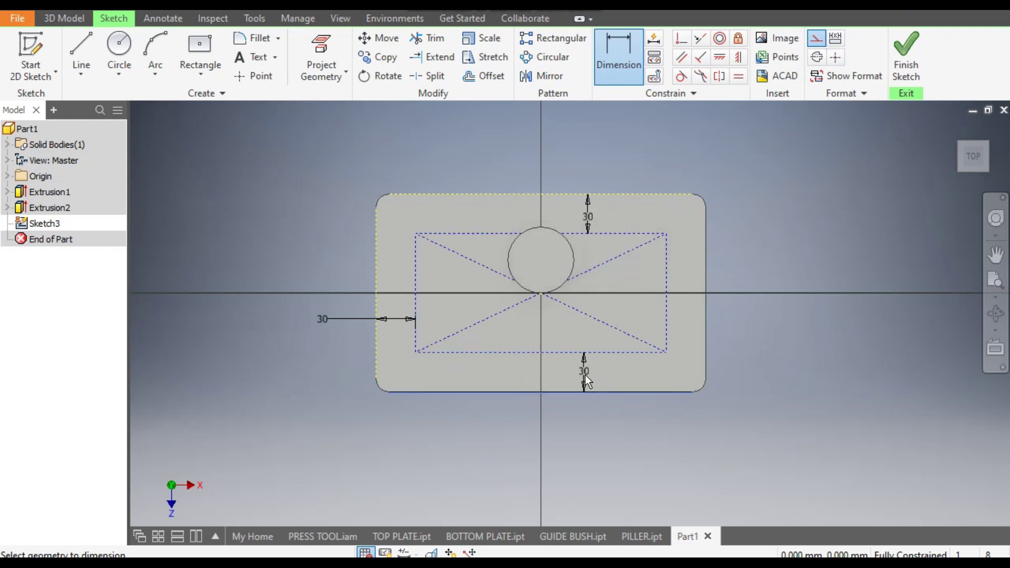
key(Escape)
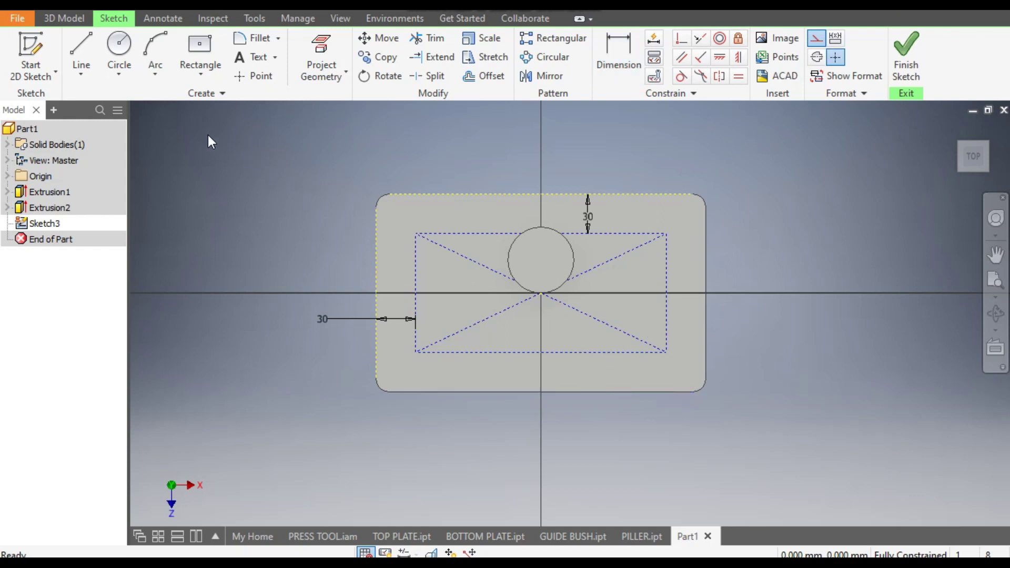
Step: Draw a 25 mm diameter circle centred on the construction rectangle's upper-left corner
click(119, 49)
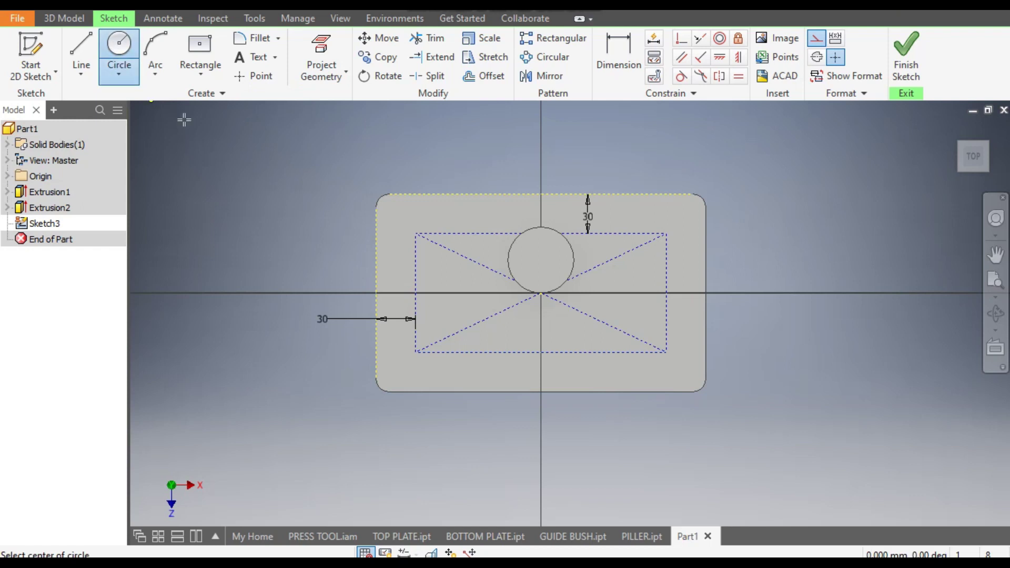
click(415, 234)
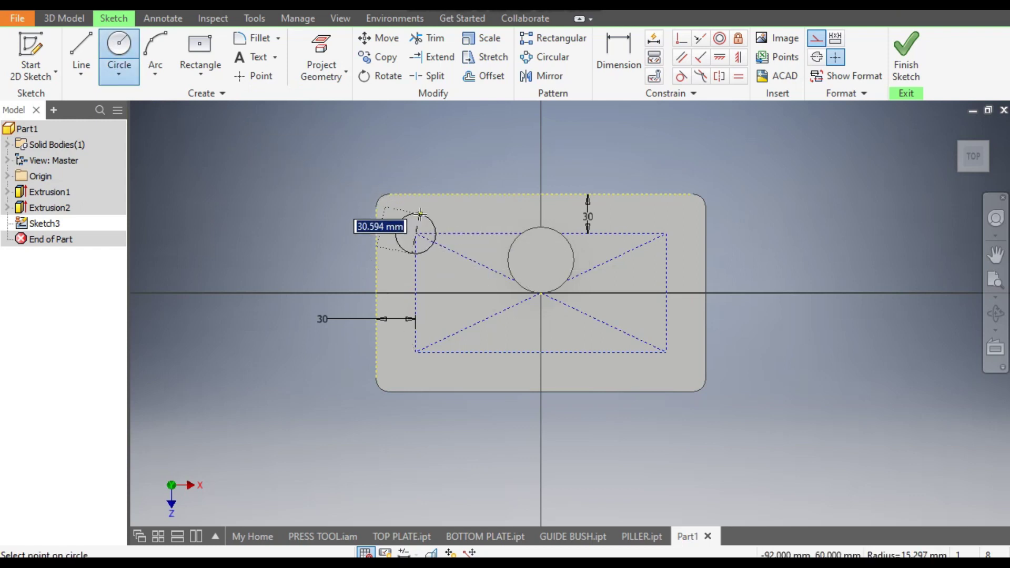
text(25)
key(Return)
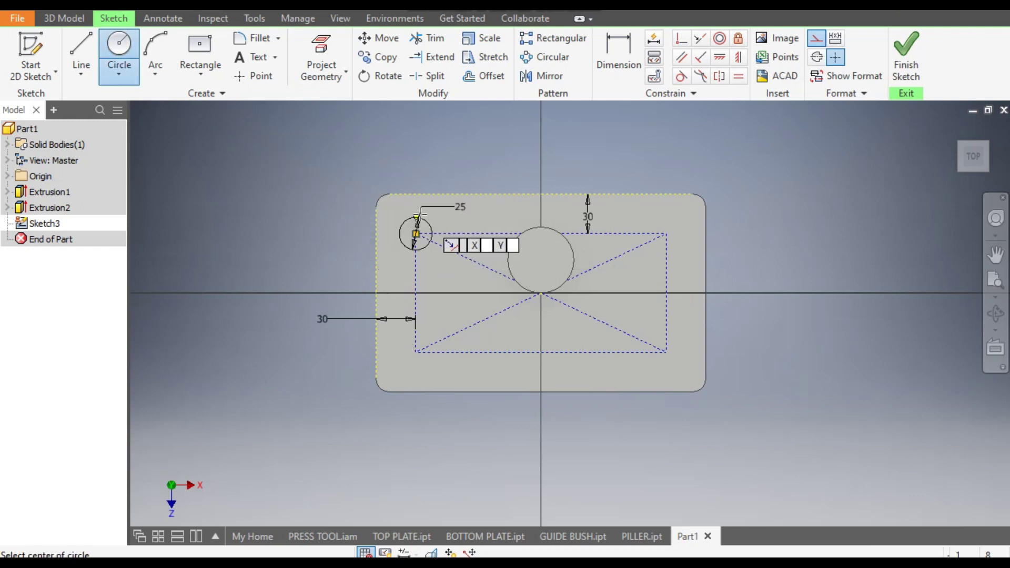
Step: Draw 25 mm diameter circles centred on the construction rectangle's upper-right, lower-right and lower-left corners
click(666, 233)
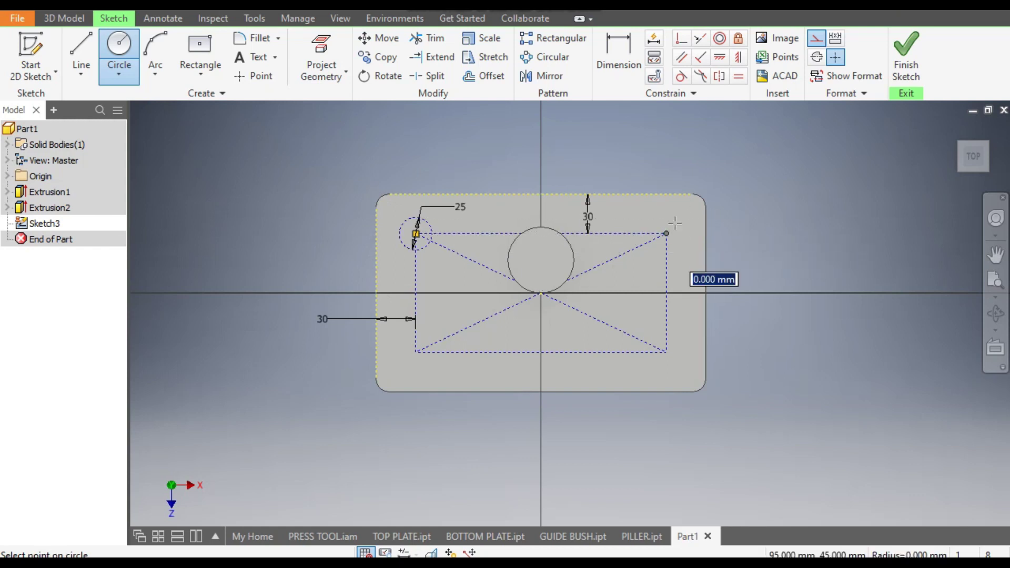
text(25)
key(Return)
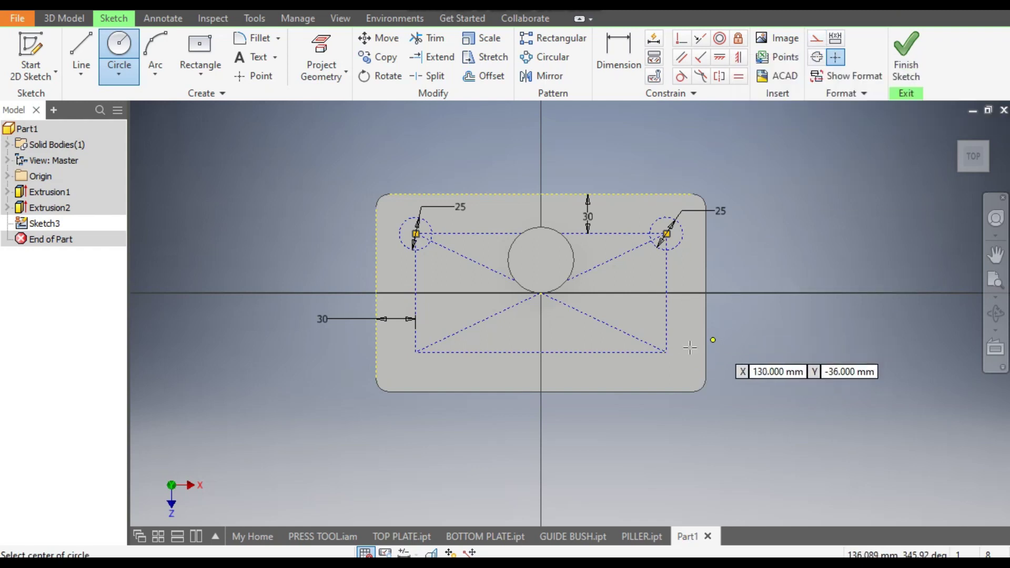
click(666, 352)
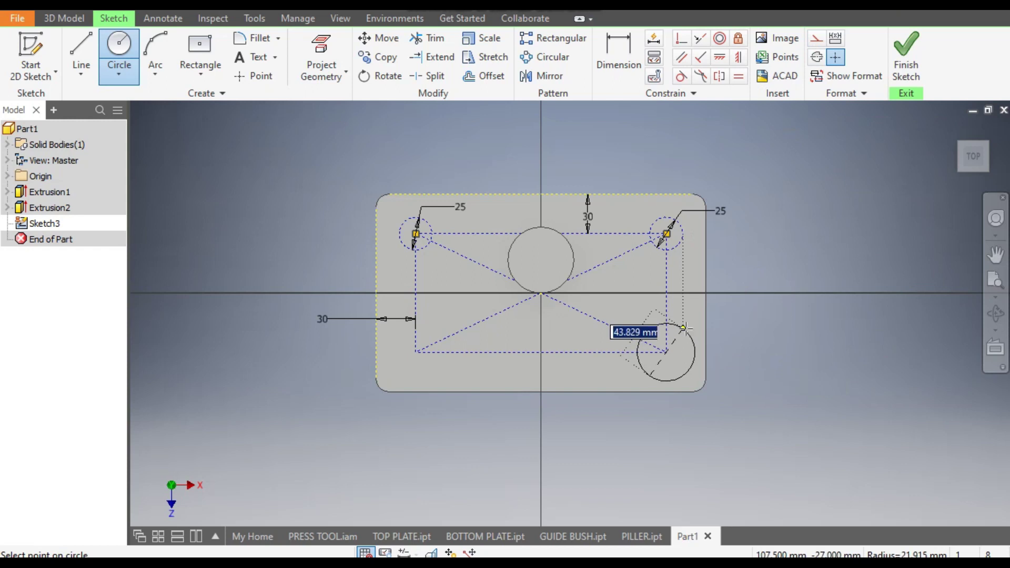
click(686, 329)
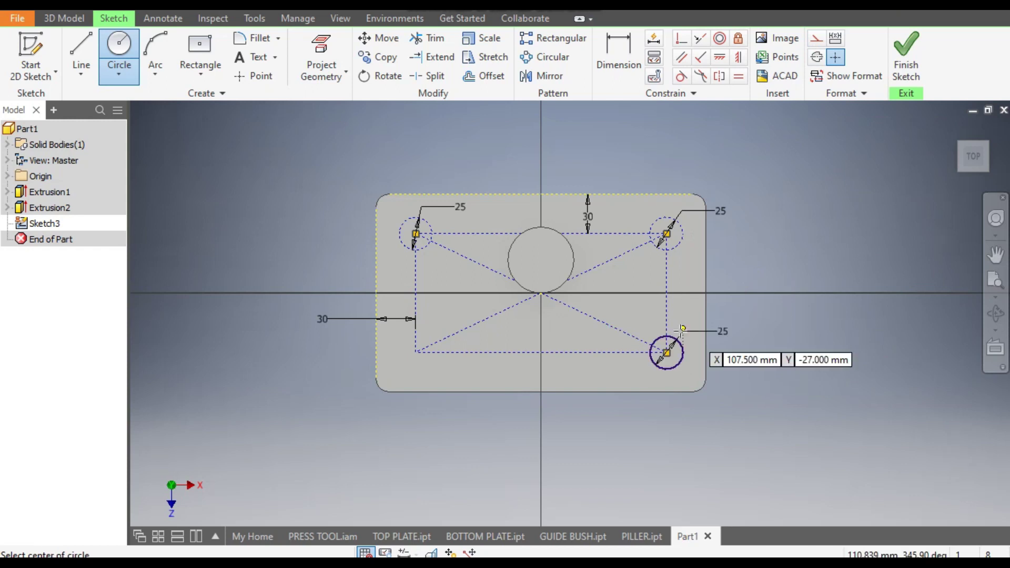
click(415, 352)
text(25)
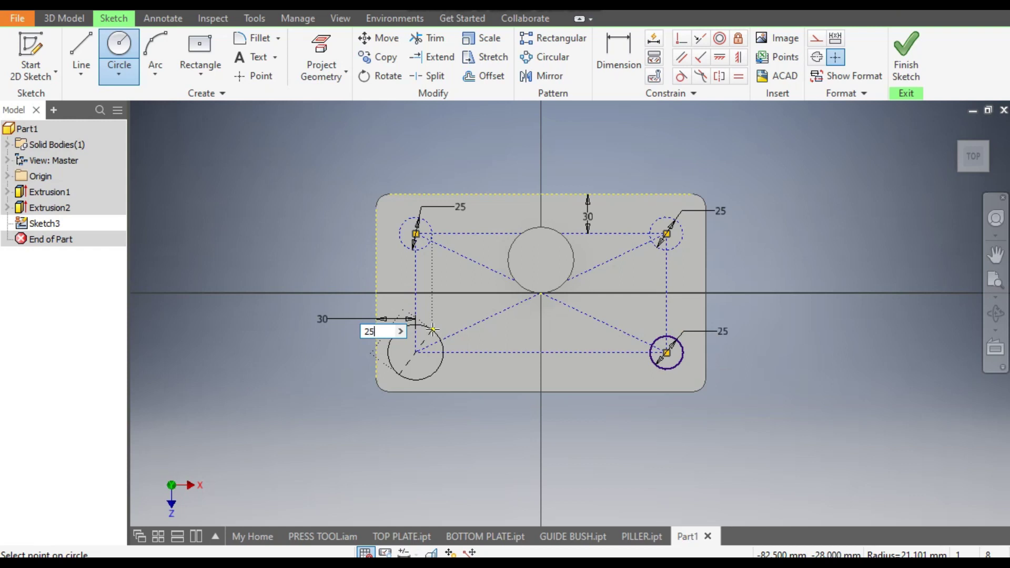
key(Return)
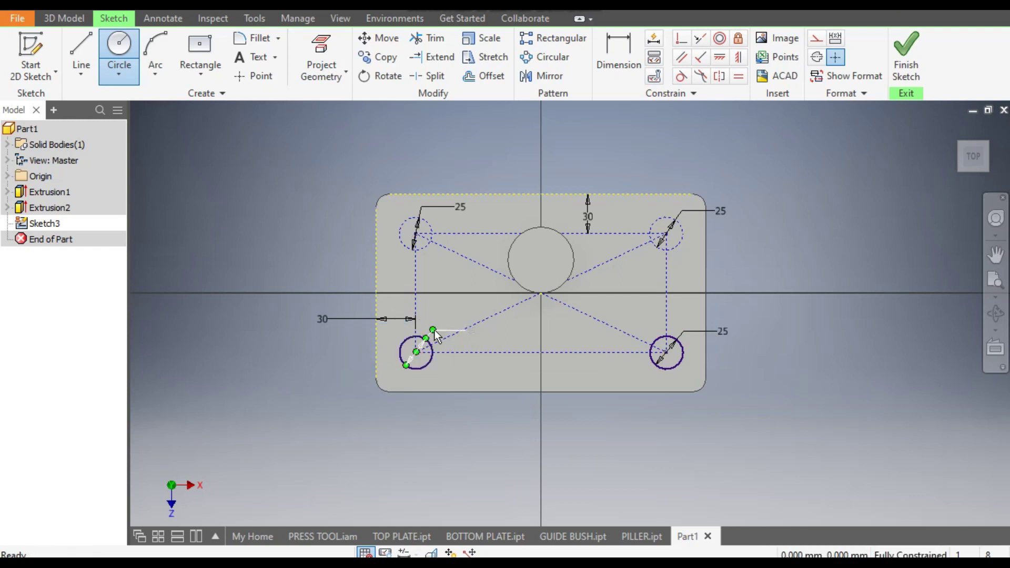
key(Escape)
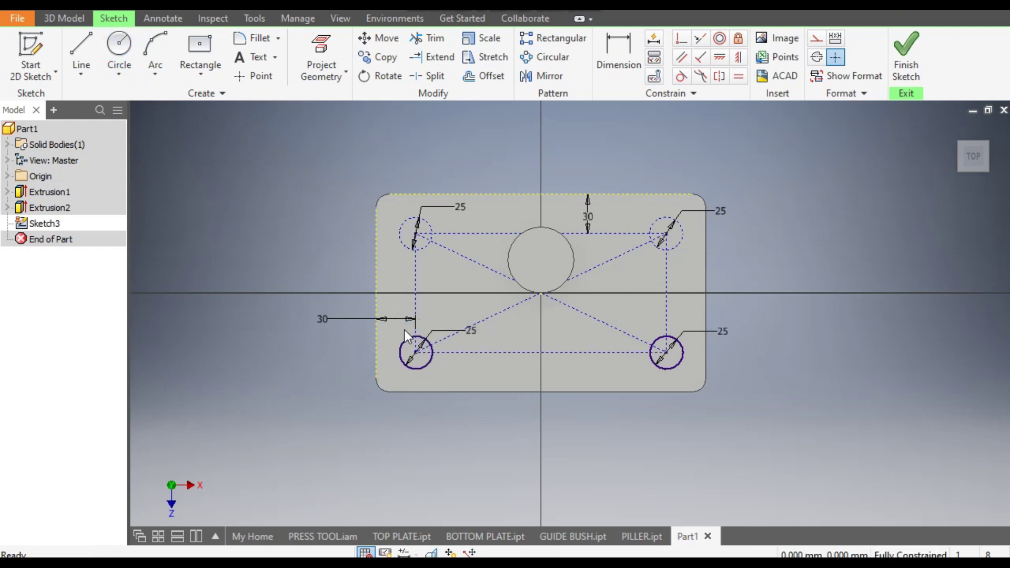
Step: Convert the two upper corner circles from construction to regular geometry and finish the sketch
key(super)
key(super)
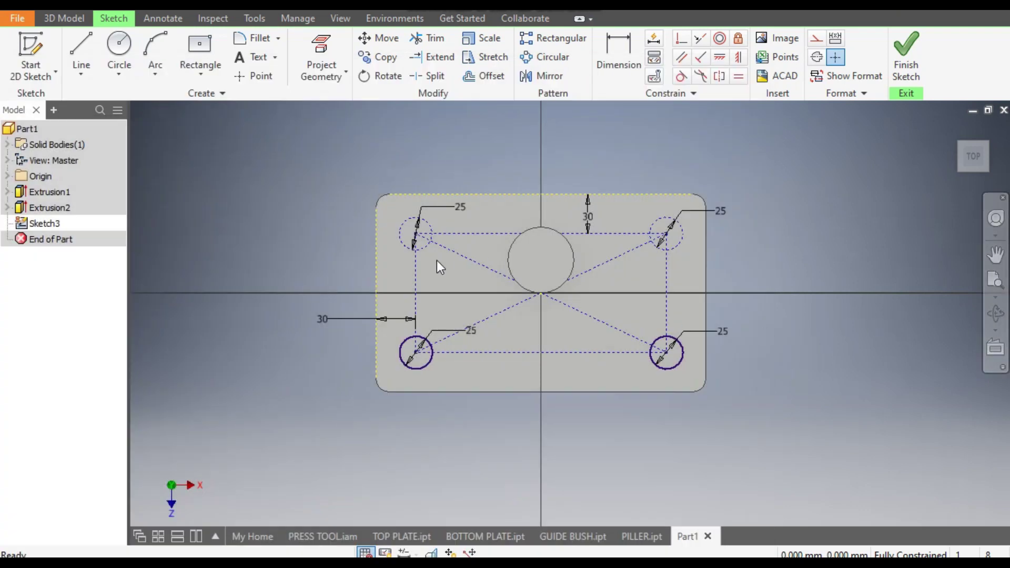
click(682, 258)
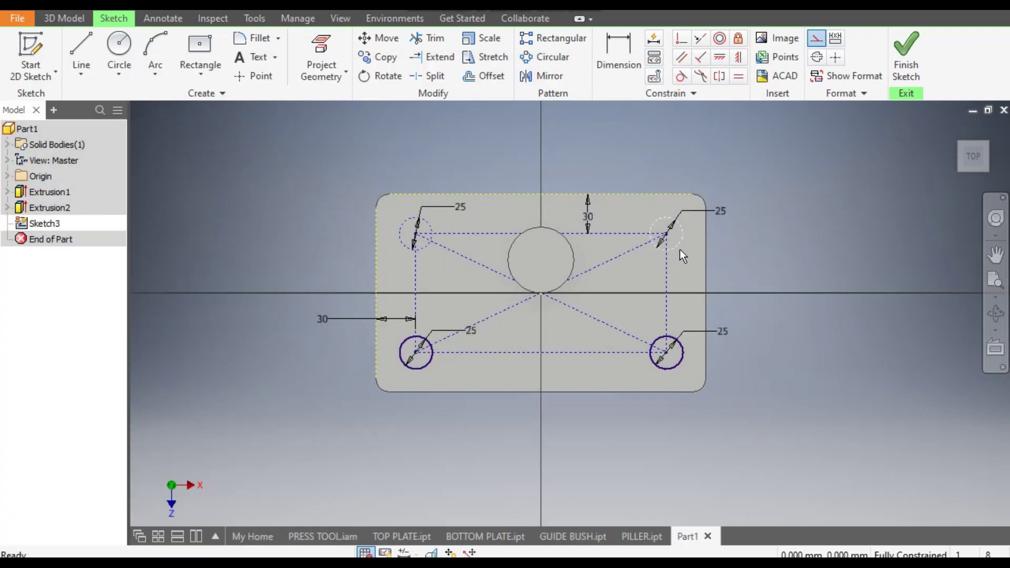
click(815, 42)
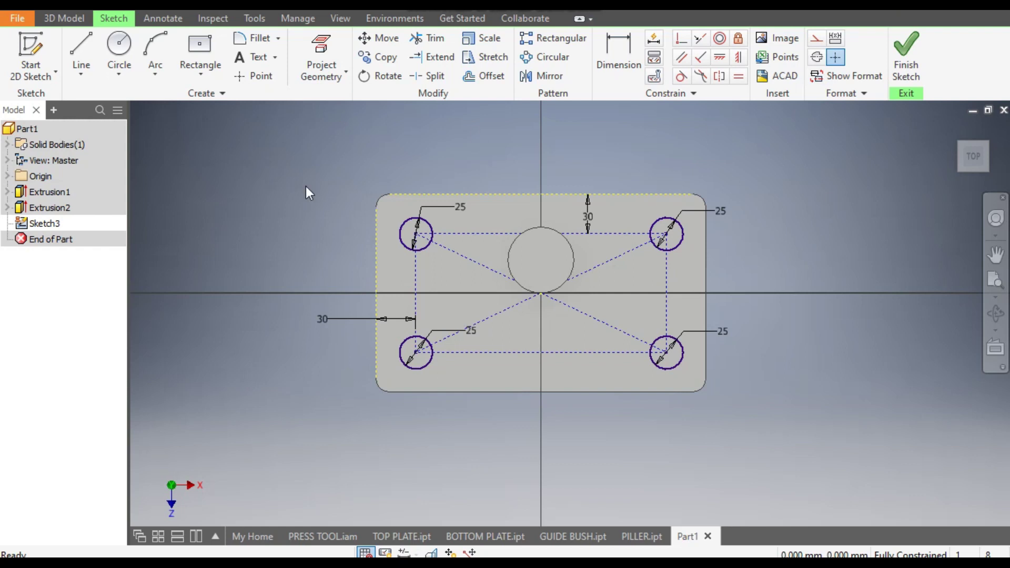
click(905, 53)
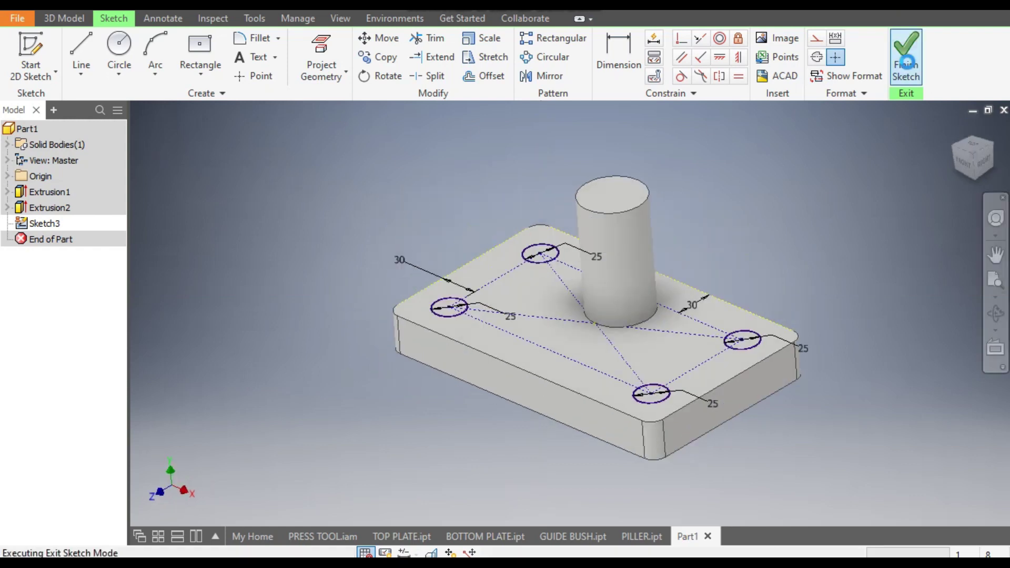
Step: Cut the four 25 mm corner circles downward through the plate with an extrusion distance of 90 mm
click(78, 58)
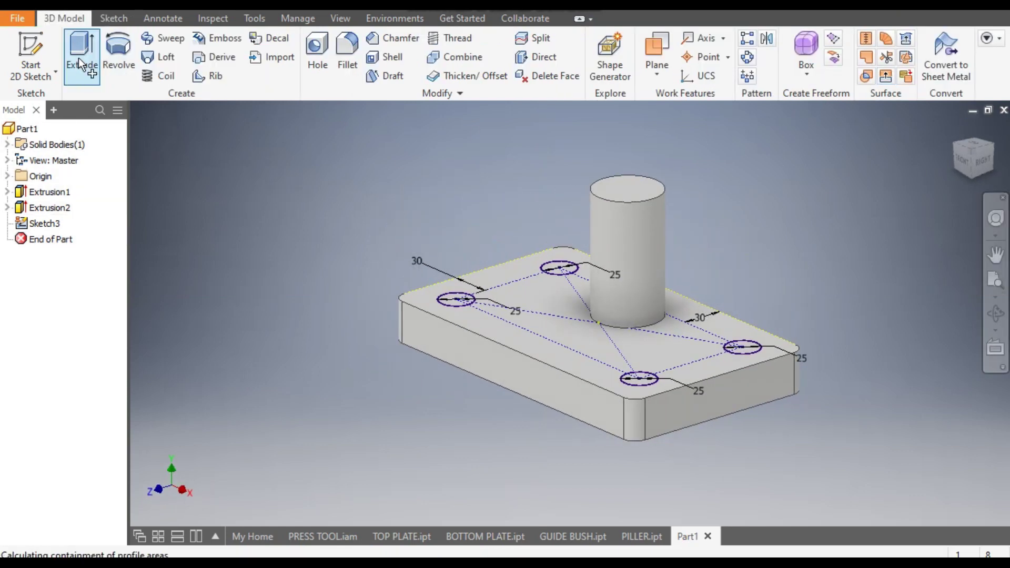
click(972, 148)
mouse_move(657, 178)
mouse_down()
mouse_move(502, 352)
mouse_move(452, 493)
mouse_move(444, 484)
mouse_up()
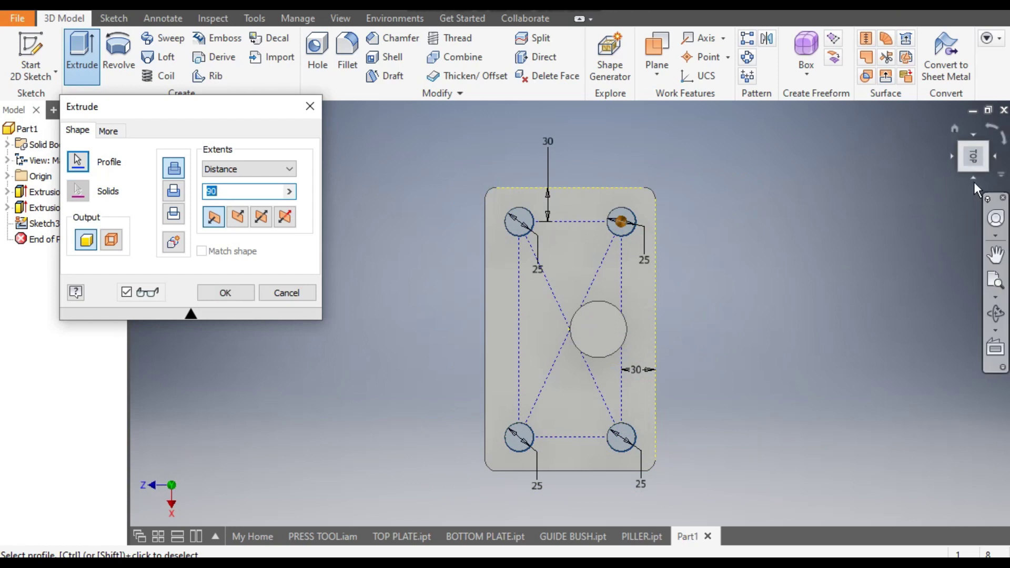
click(955, 131)
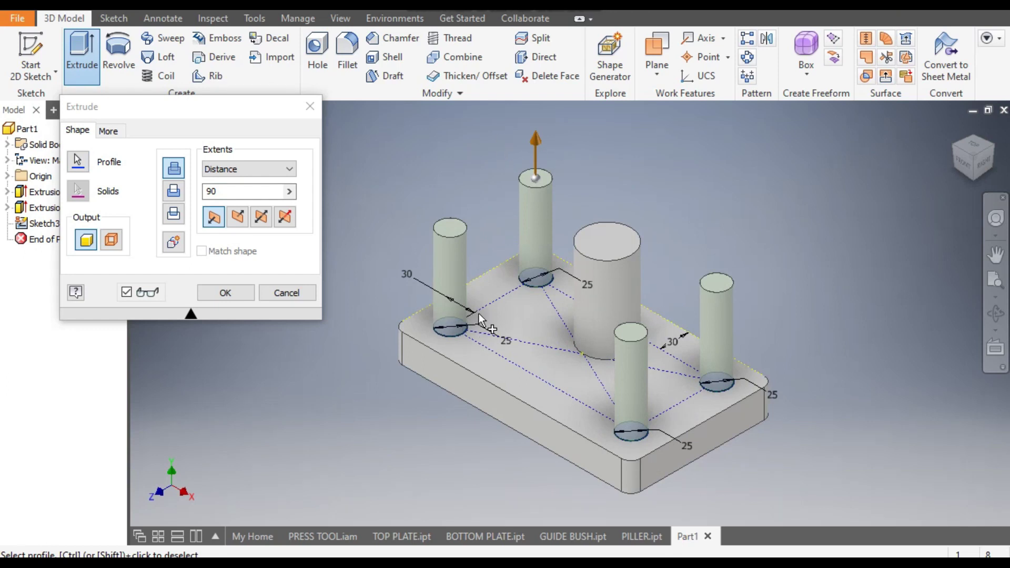
click(178, 193)
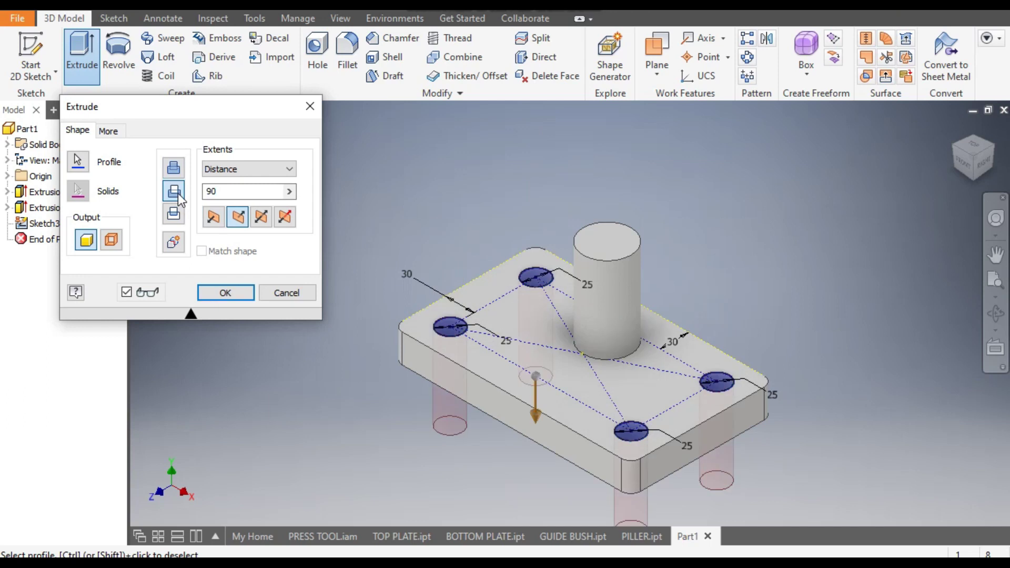
click(224, 299)
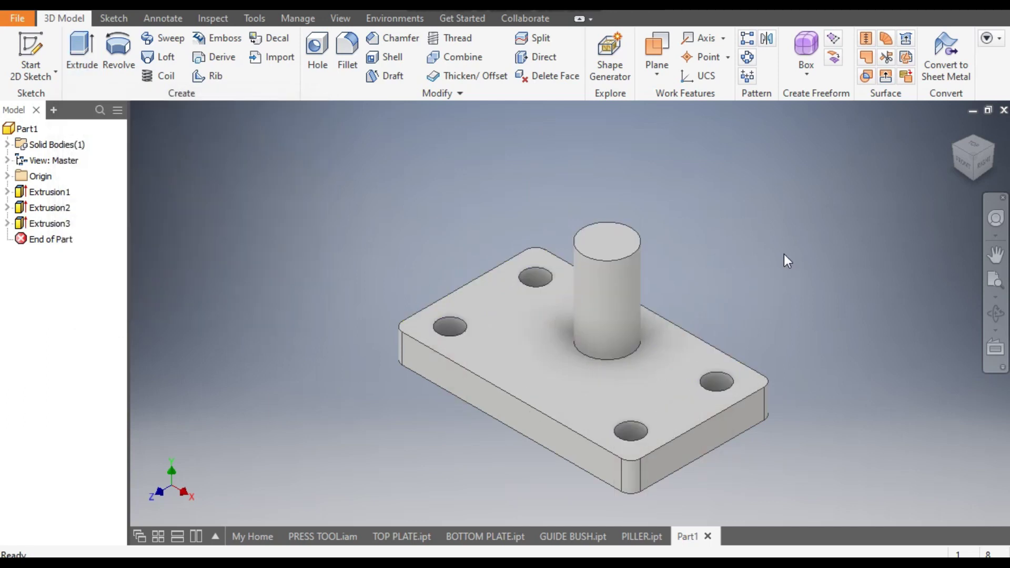
Step: Apply the Blue - Wall Paint - Glossy appearance to the whole part
click(392, 12)
scroll(419, 252, up, 5)
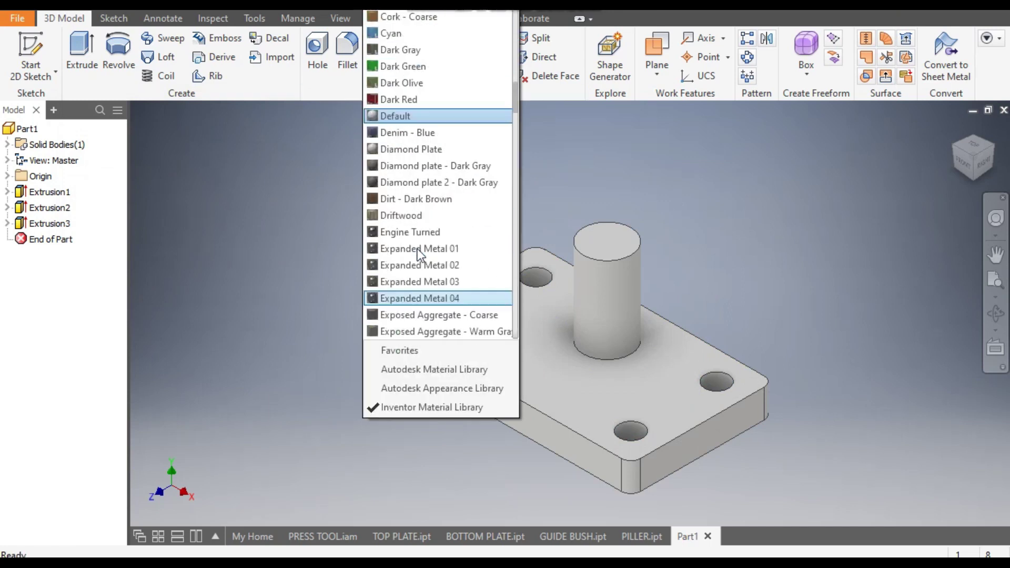
scroll(419, 252, up, 4)
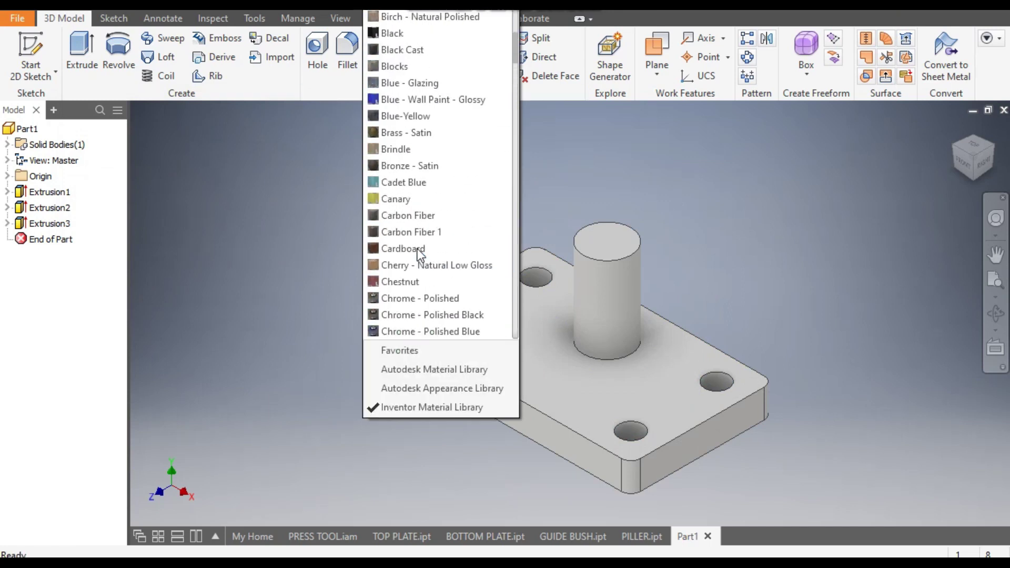
click(430, 99)
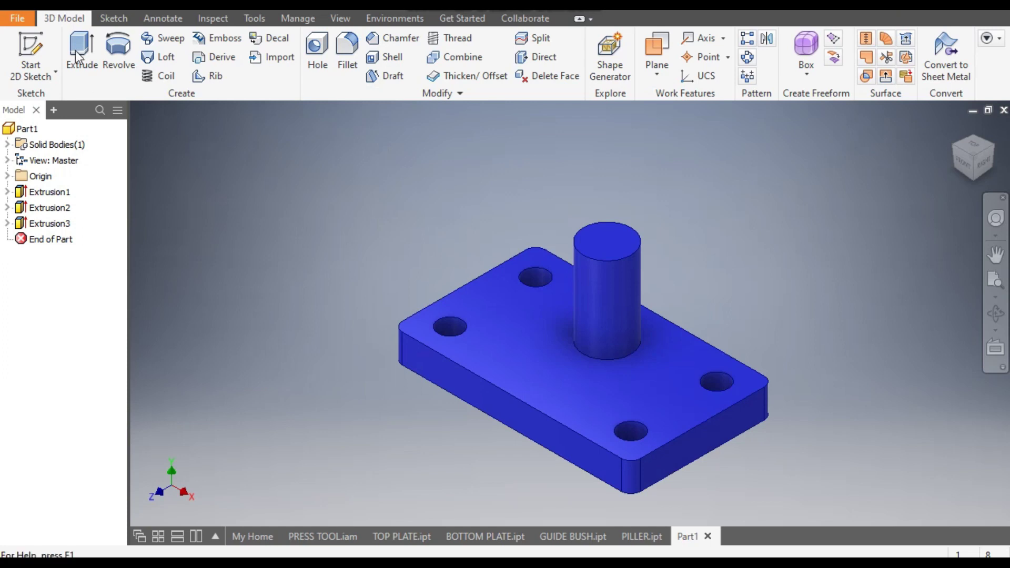
Step: Start saving the part and go to the PRESS TOOL ASSEMBLY folder inside the Youtube folder
key(ctrl+s)
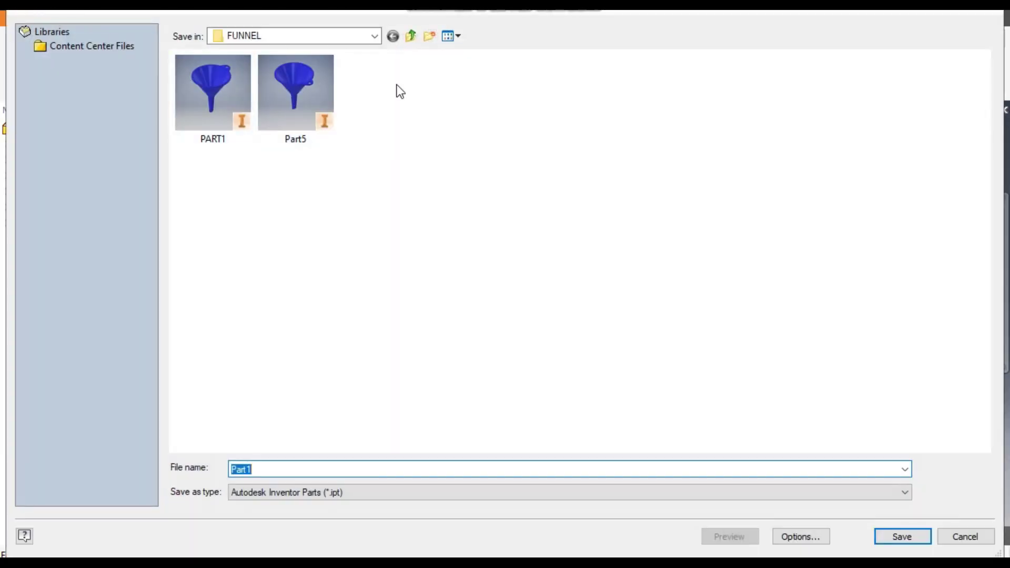
click(411, 36)
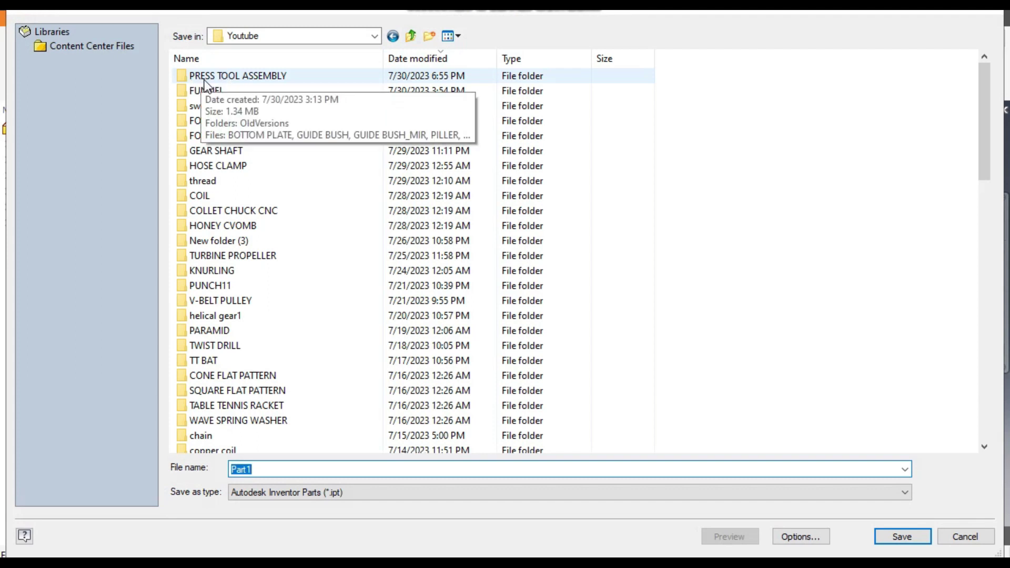
double_click(231, 80)
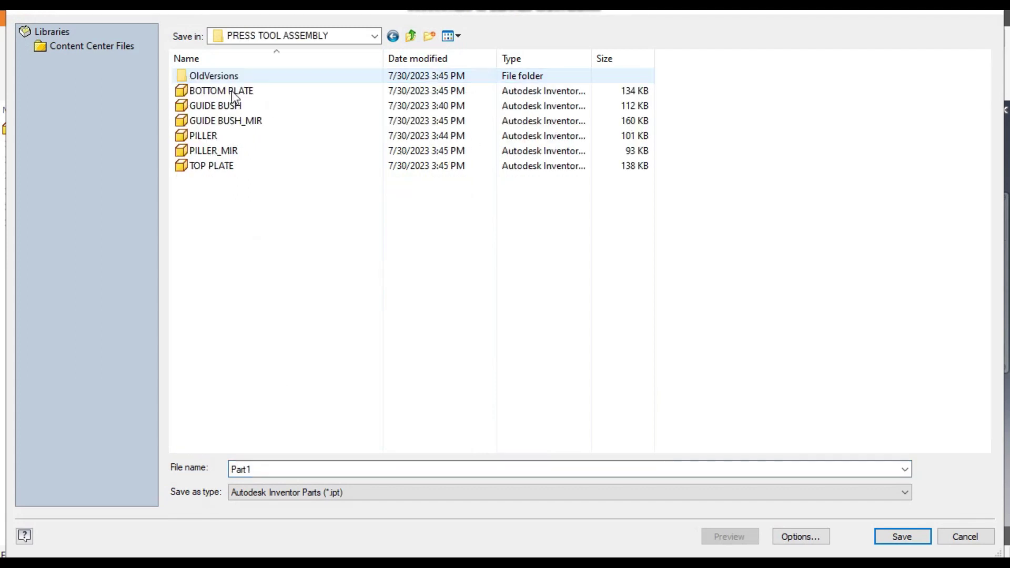
Step: Create a subfolder named "new press tool assy" in the PRESS TOOL ASSEMBLY folder and open it
click(431, 41)
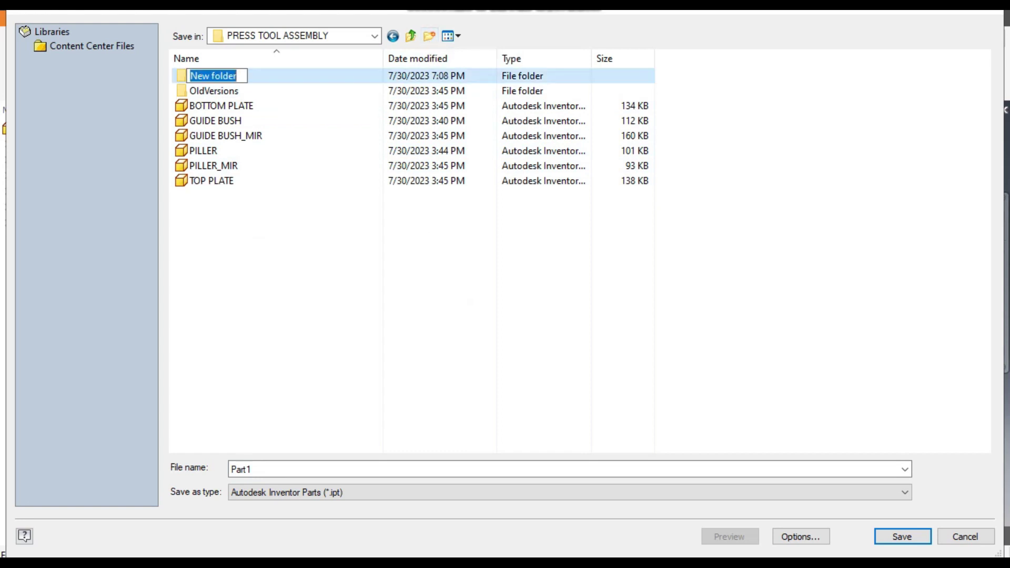
text(new)
text( press)
text( toll)
key(BackSpace)
key(BackSpace)
text(o)
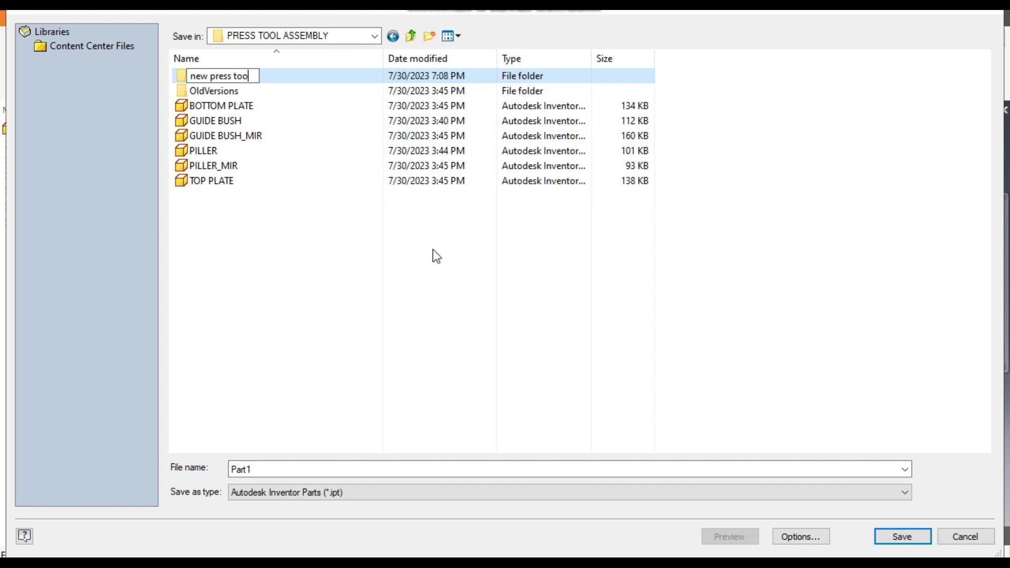
text(l assy.)
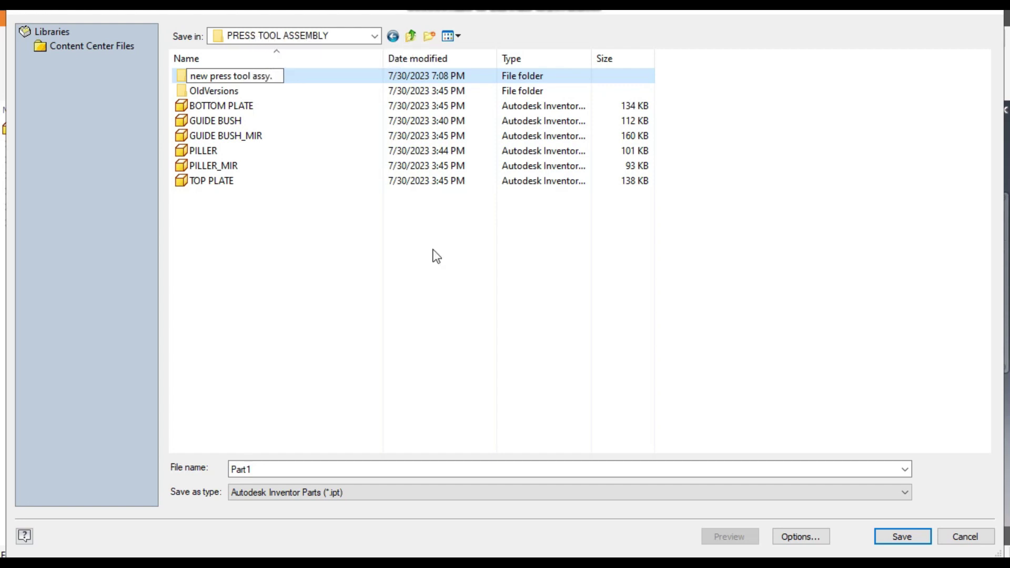
key(Return)
key(Return)
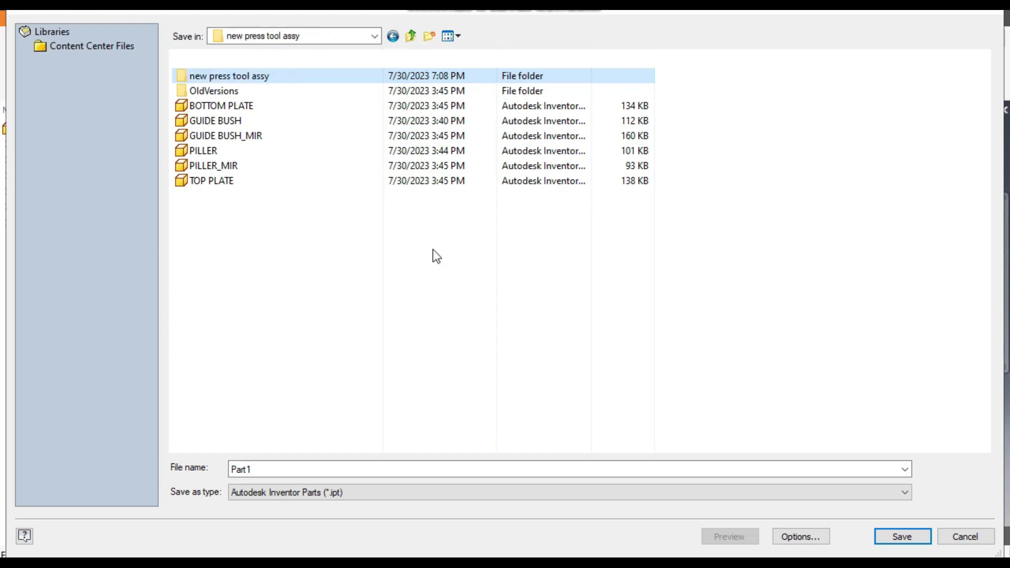
Step: Save the part under the file name TOP PLATE in the new press tool assy folder
double_click(262, 469)
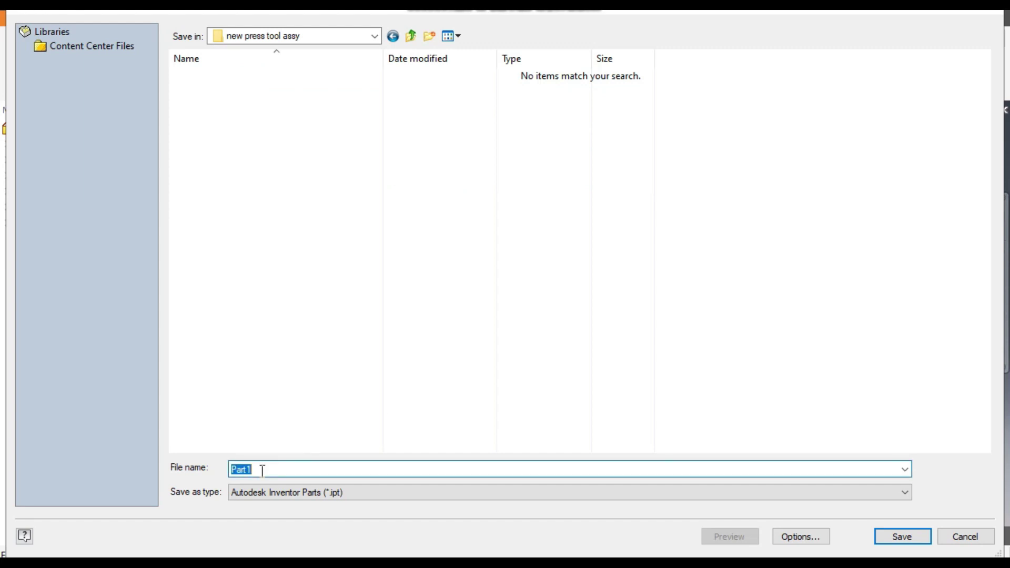
text(TOP )
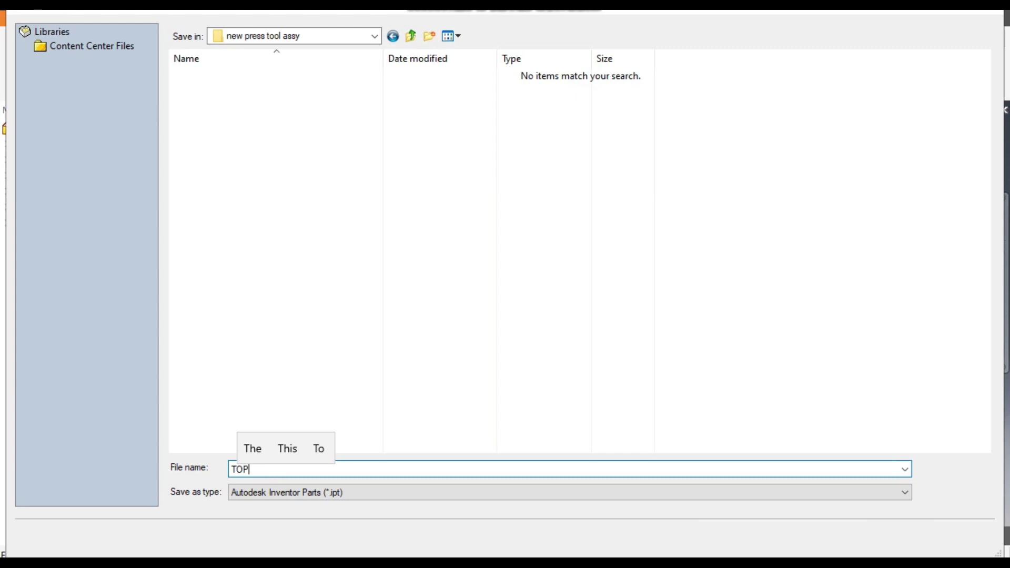
text(PLATE)
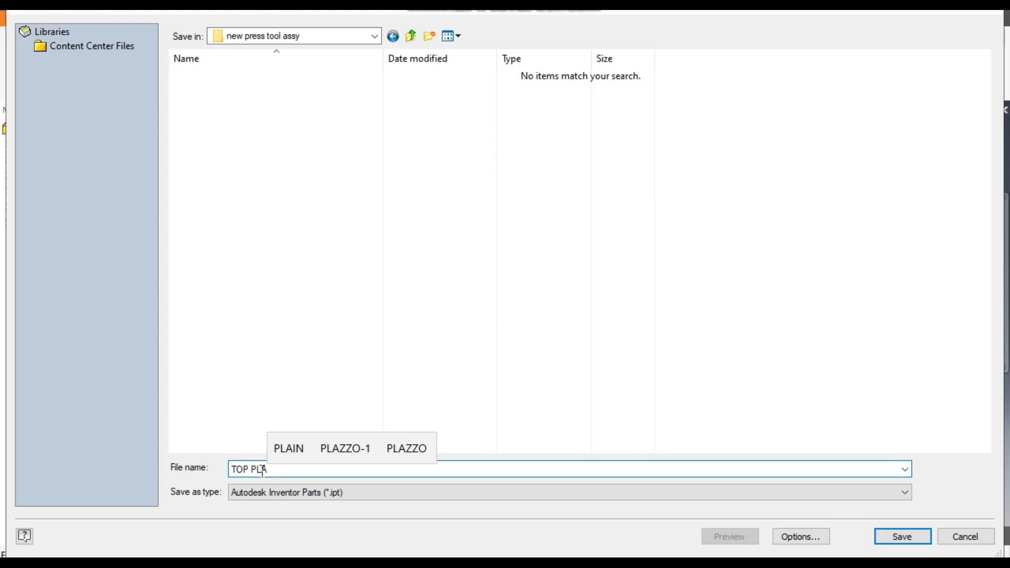
click(896, 539)
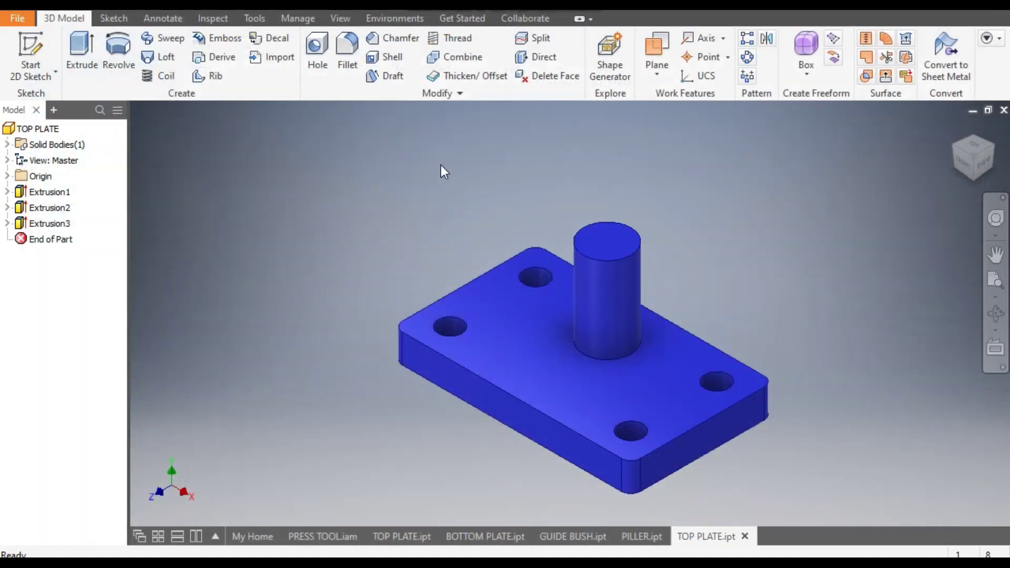
Step: Create a new part from the metric Standard (mm).ipt template and start a sketch on its horizontal XZ plane
click(36, 9)
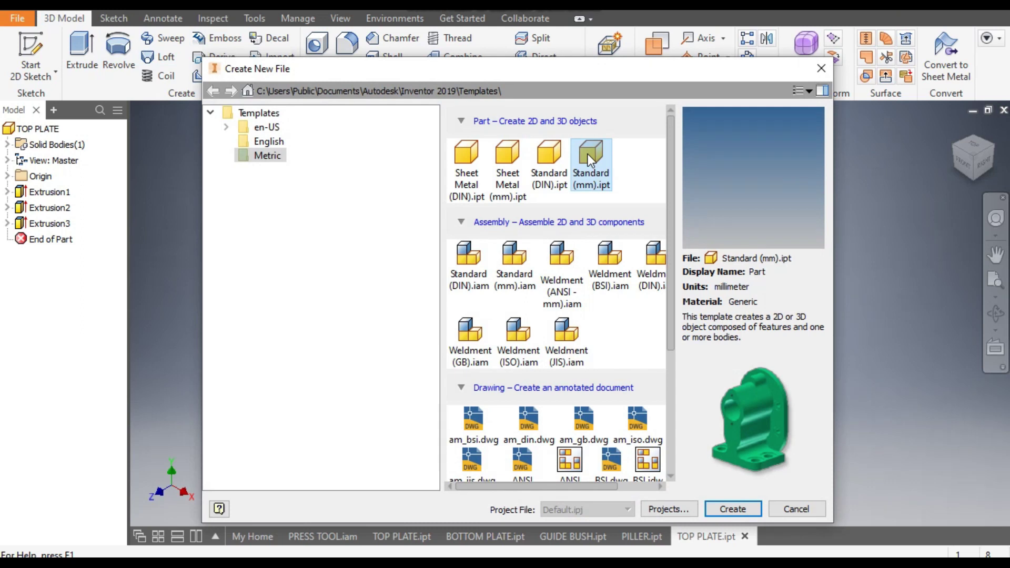
click(731, 508)
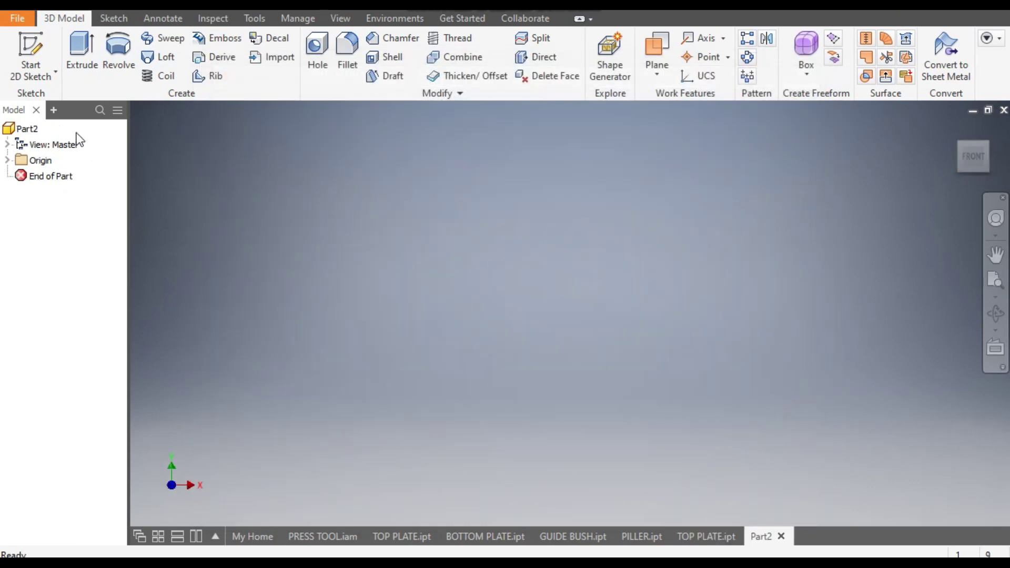
click(33, 50)
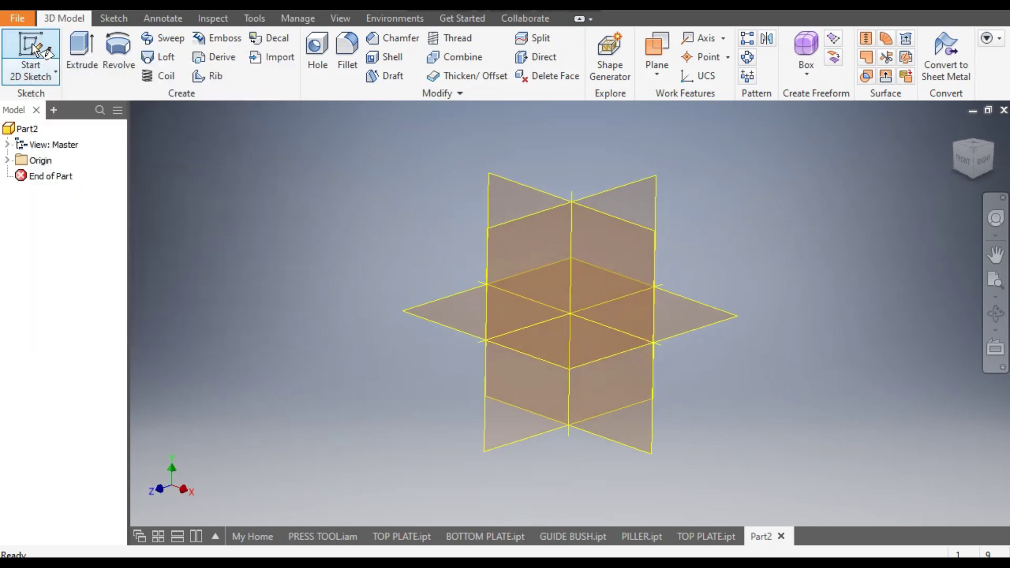
click(420, 307)
click(991, 129)
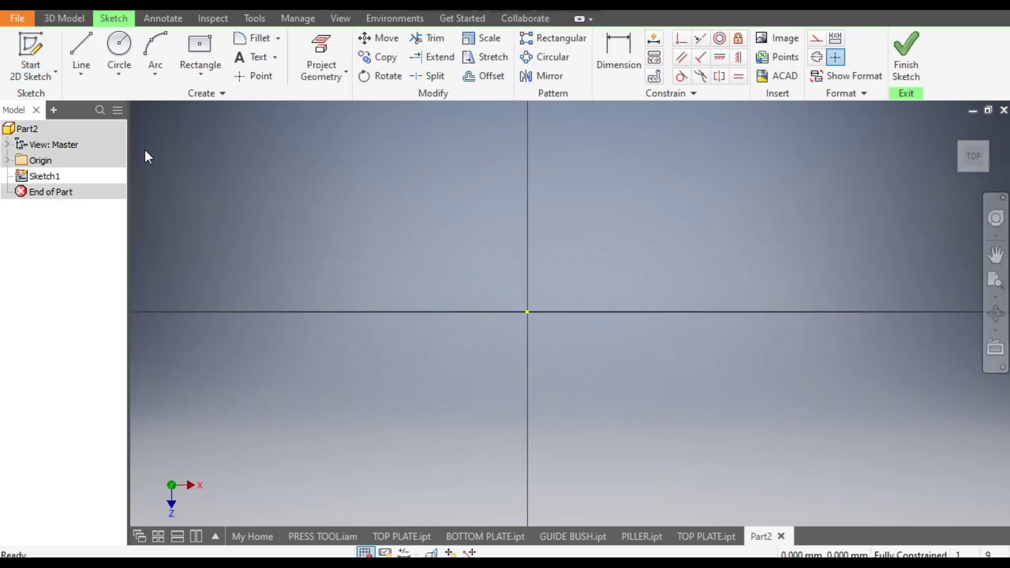
Step: Sketch a two-point center rectangle on the origin, 250 mm wide and 150 mm high
click(195, 50)
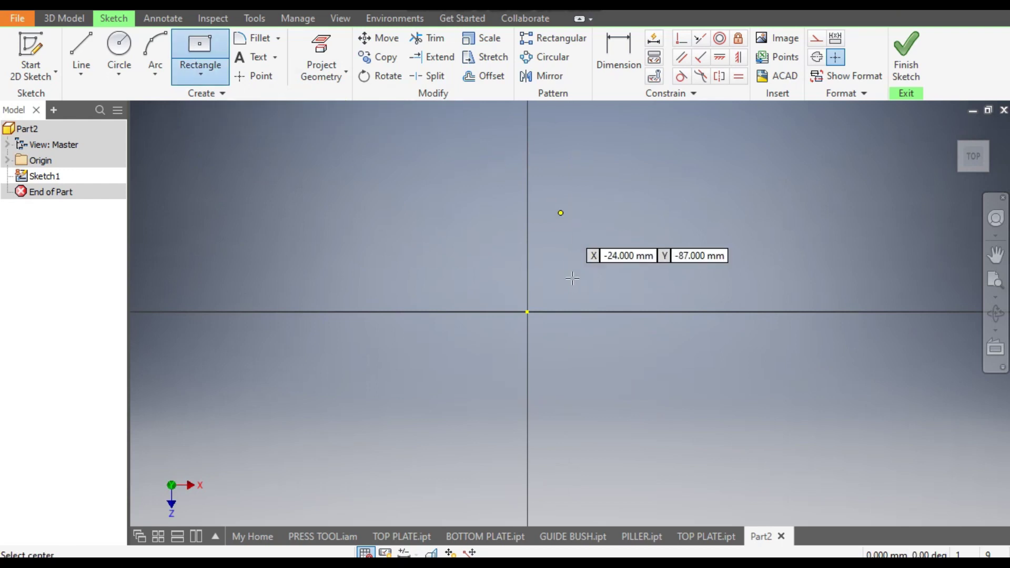
click(527, 313)
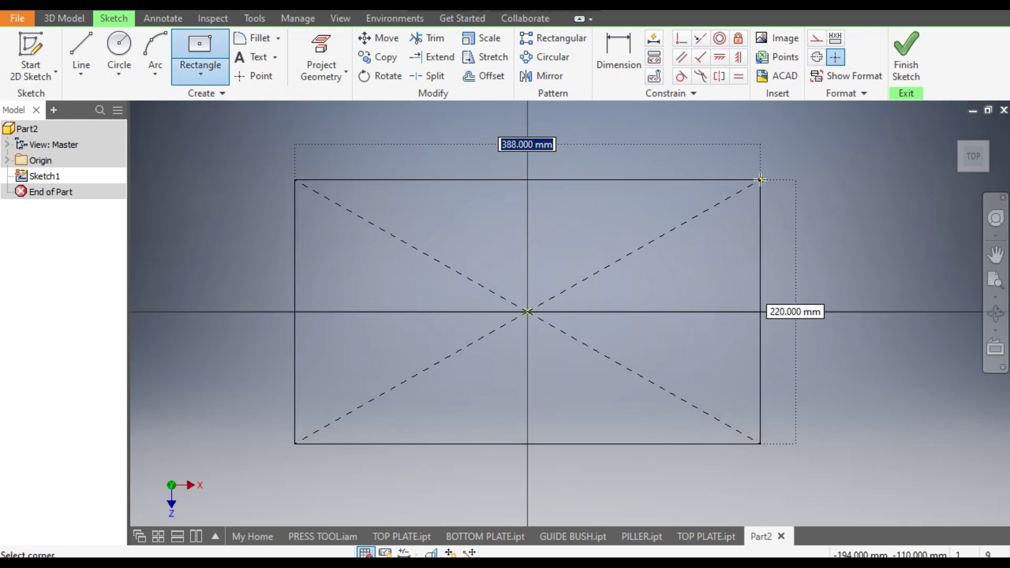
text(250)
key(Tab)
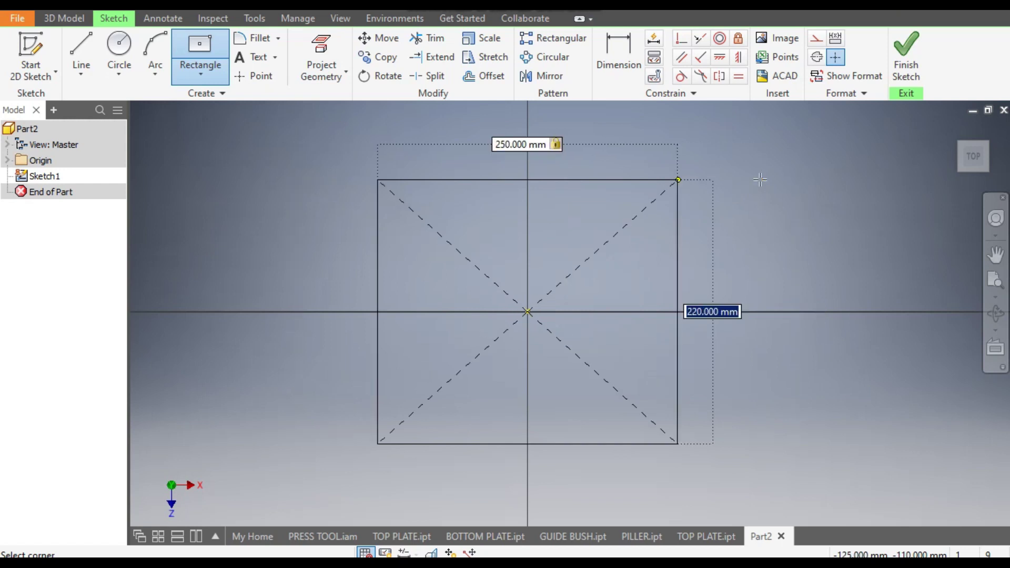
text(150)
key(Return)
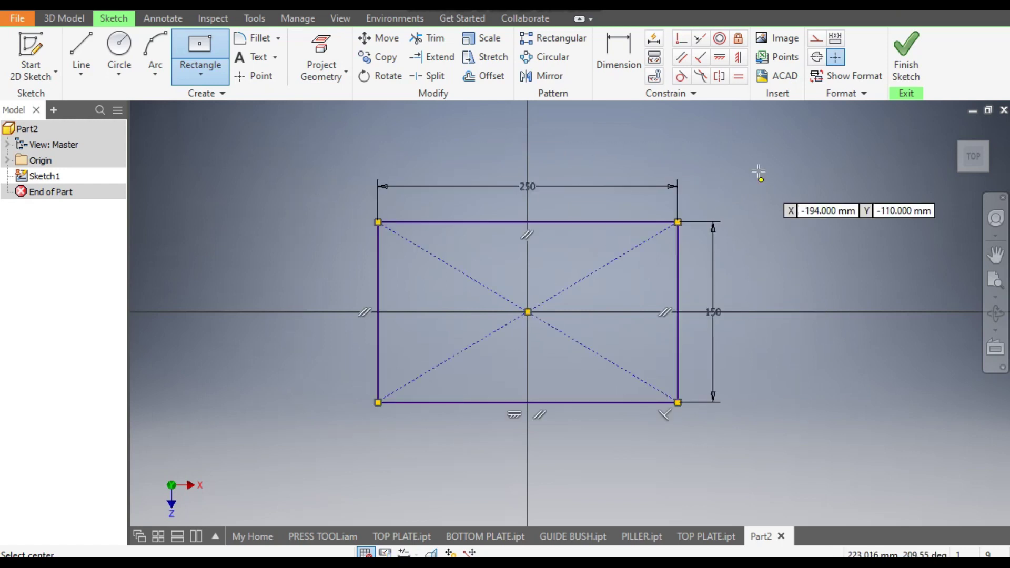
Step: Sketch a smaller center rectangle on the origin inside the first and dimension its right side 30 mm from the outer right side
click(528, 312)
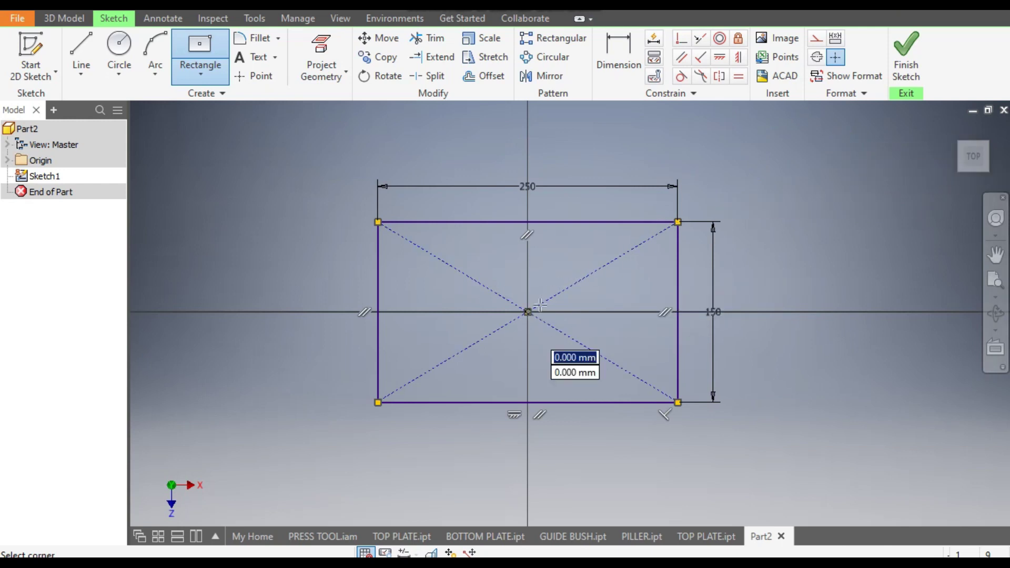
click(650, 251)
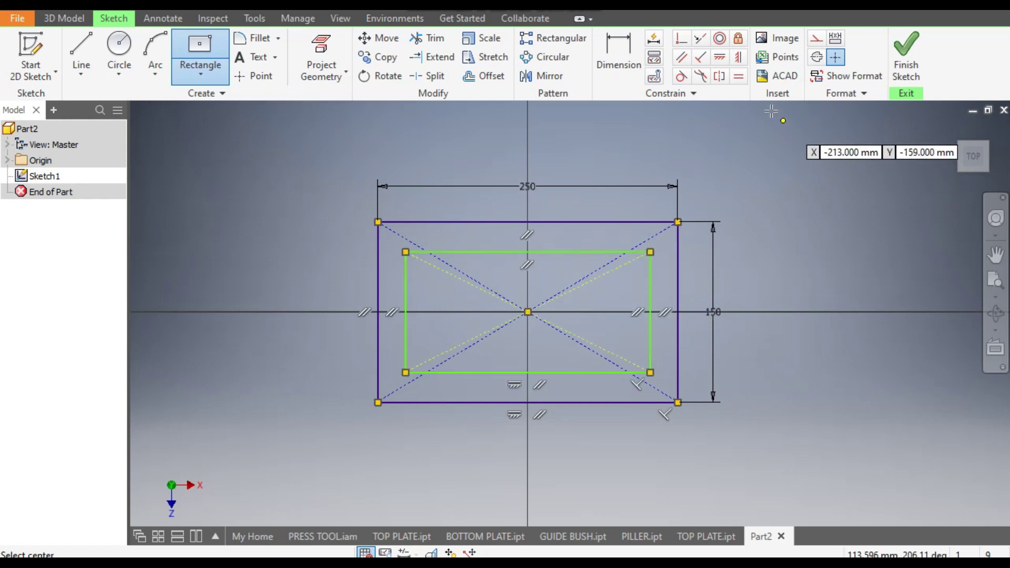
click(623, 49)
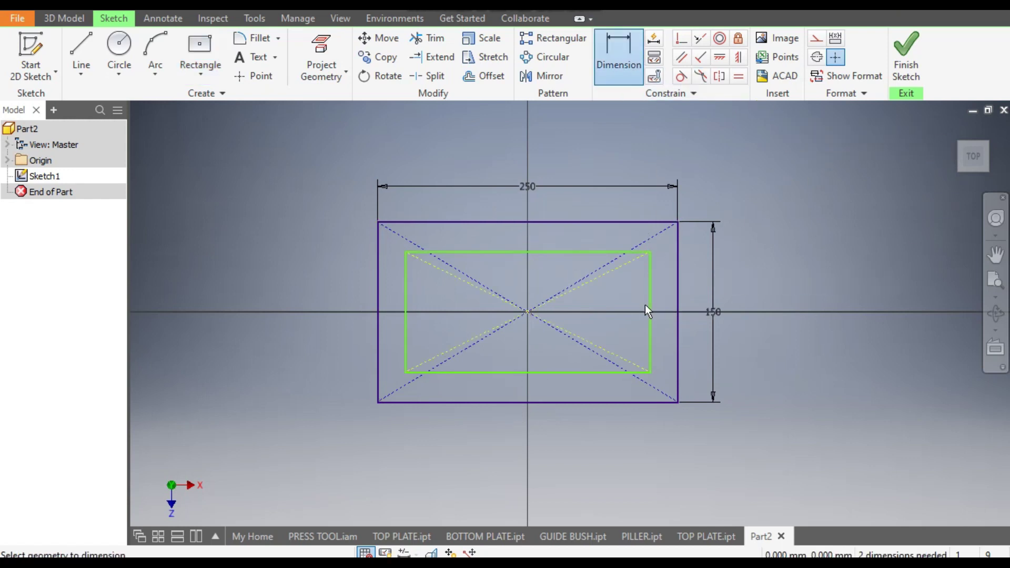
click(677, 293)
click(664, 305)
text(30)
key(Return)
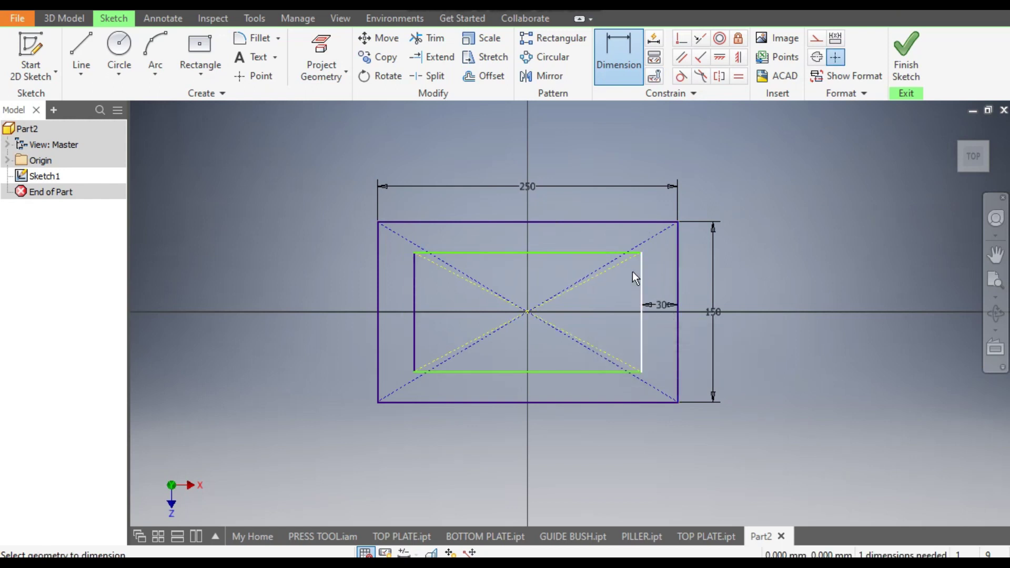
Step: Dimension the inner rectangle's upper edge 30 mm from the outer rectangle's upper edge
click(589, 253)
click(588, 222)
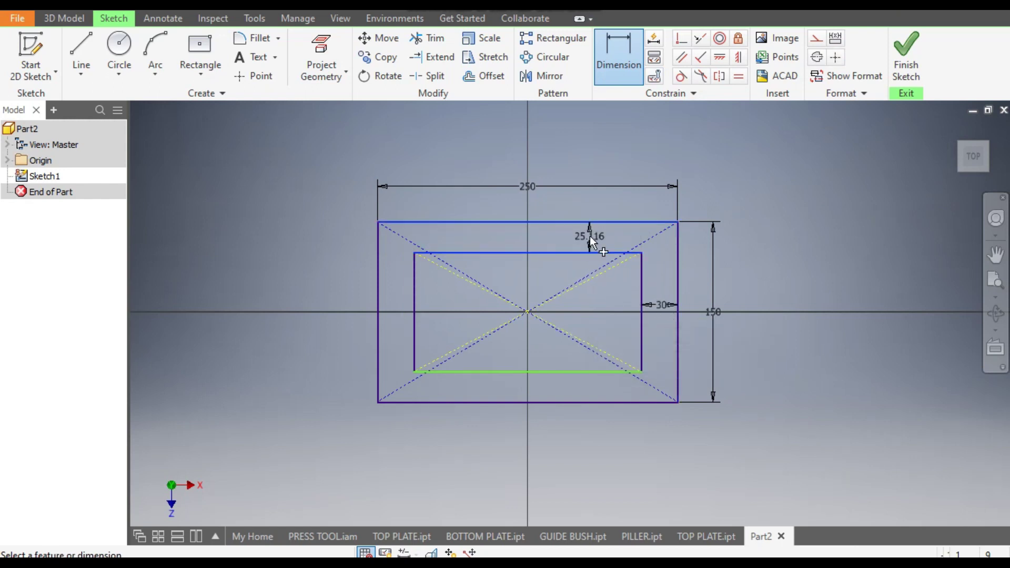
click(589, 236)
text(30)
key(Return)
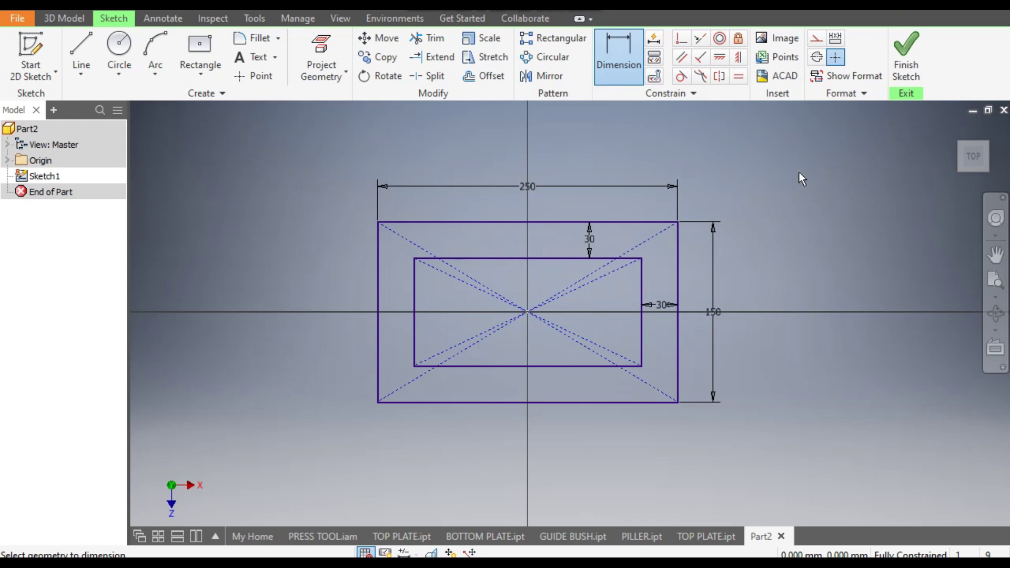
key(Escape)
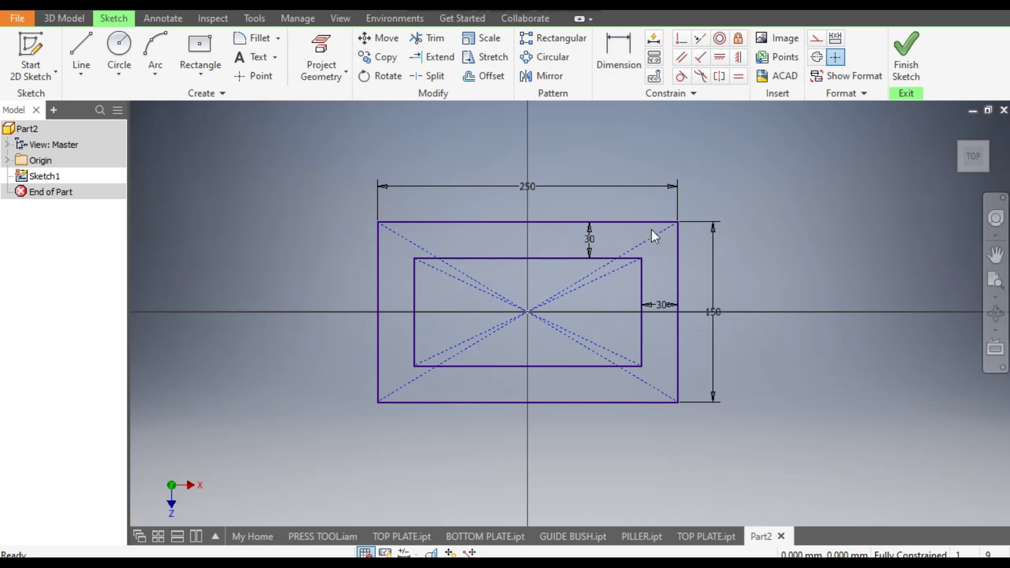
Step: Convert the inner rectangle's lines to construction geometry
drag(657, 249, 400, 384)
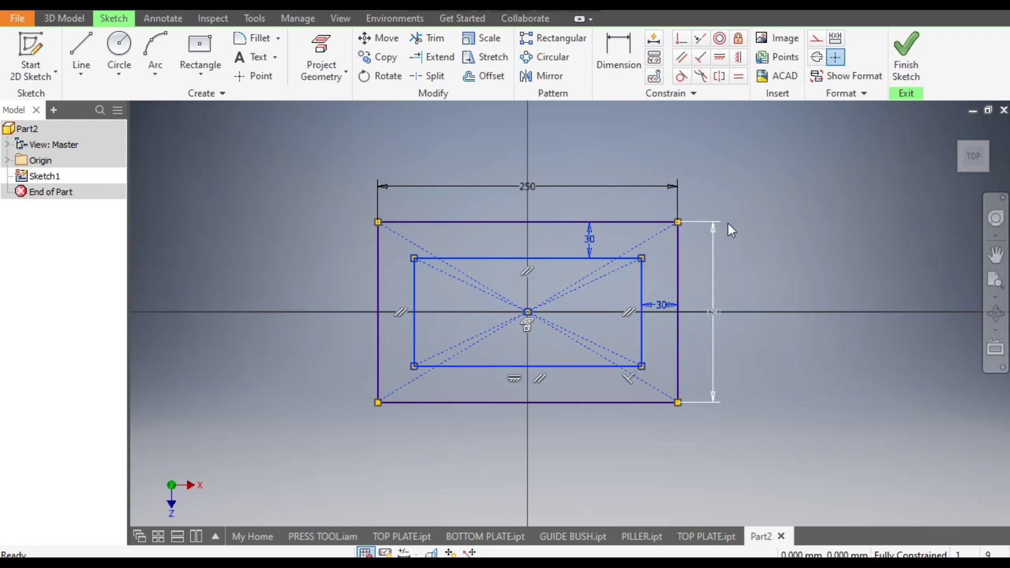
click(815, 38)
key(Escape)
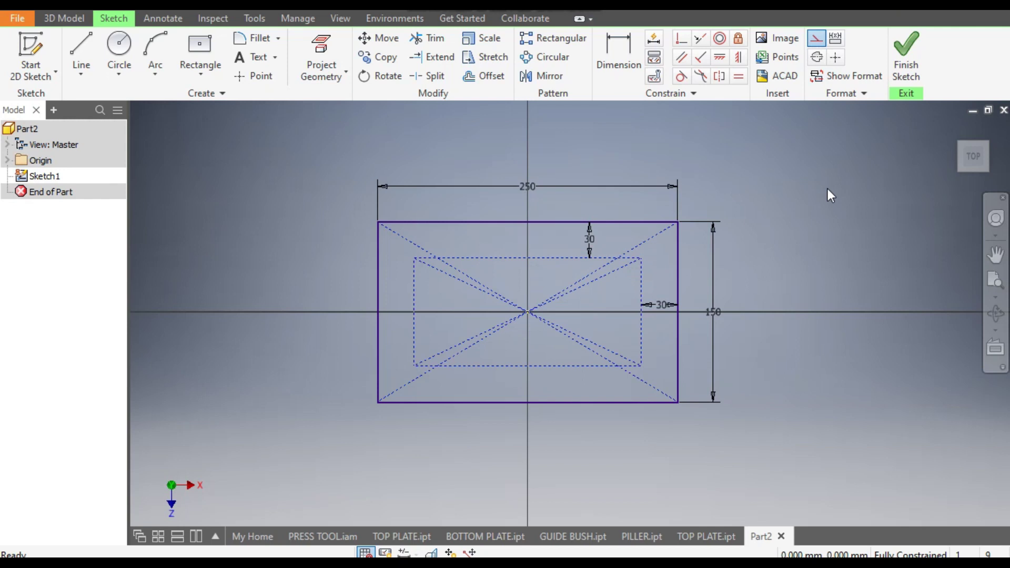
Step: Draw 25 mm diameter circles centred on the two upper corners of the construction rectangle
click(125, 61)
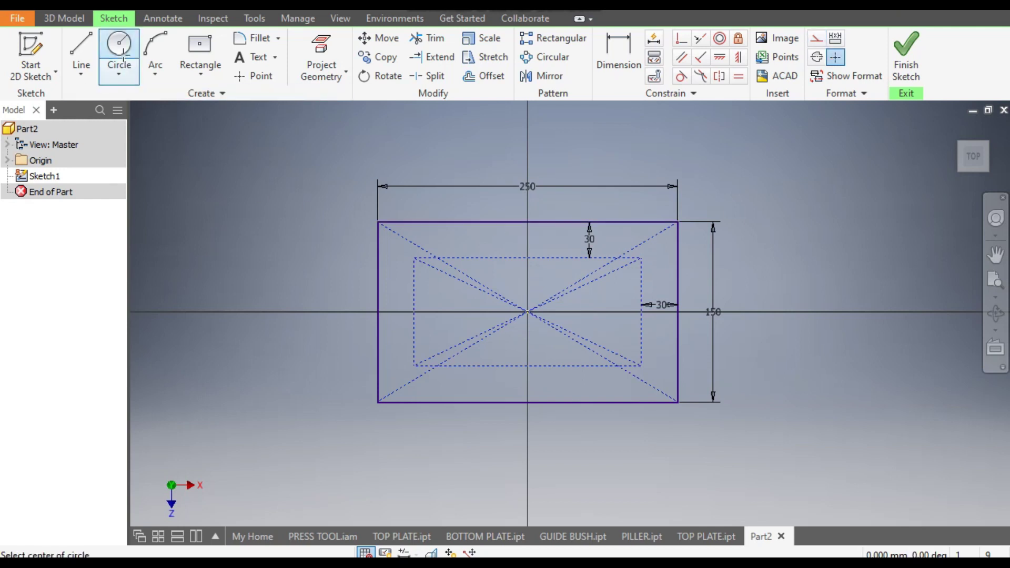
click(641, 258)
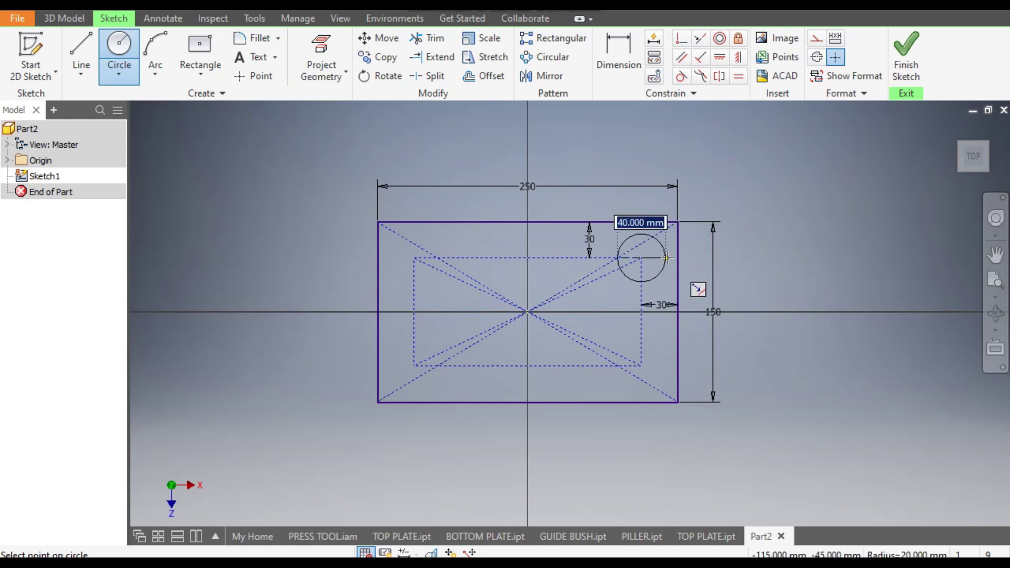
text(25)
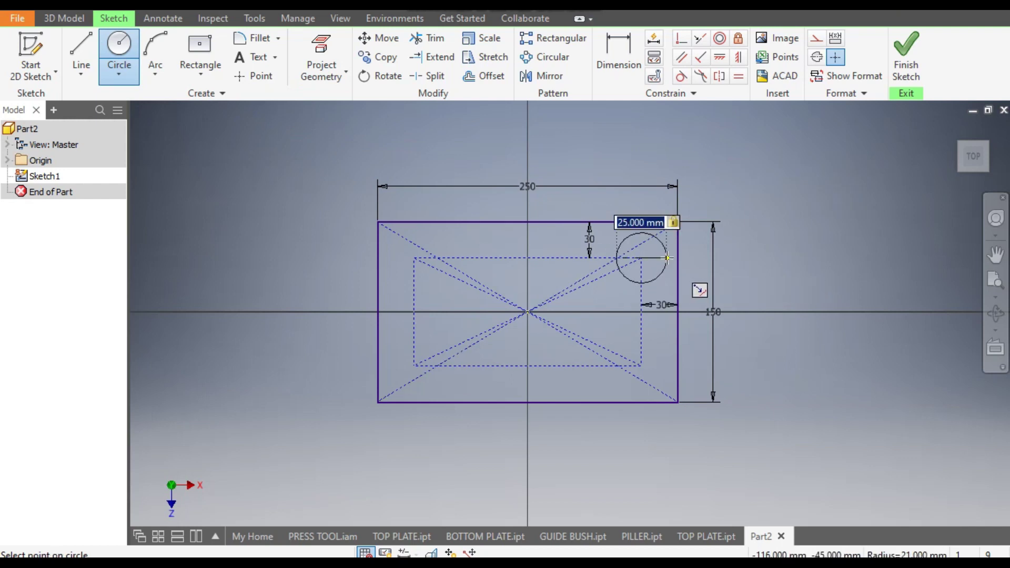
key(Return)
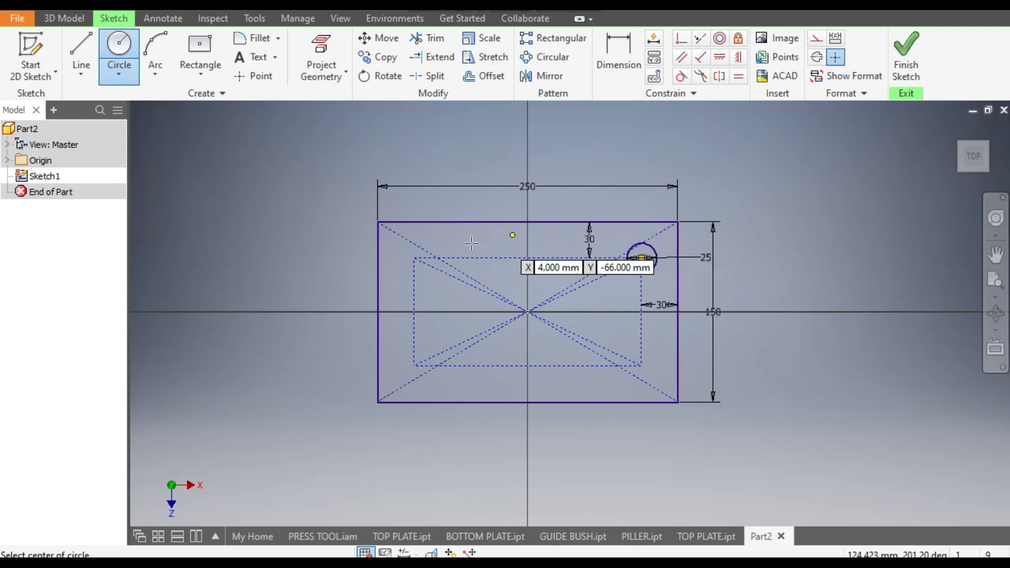
click(414, 258)
text(25)
key(Return)
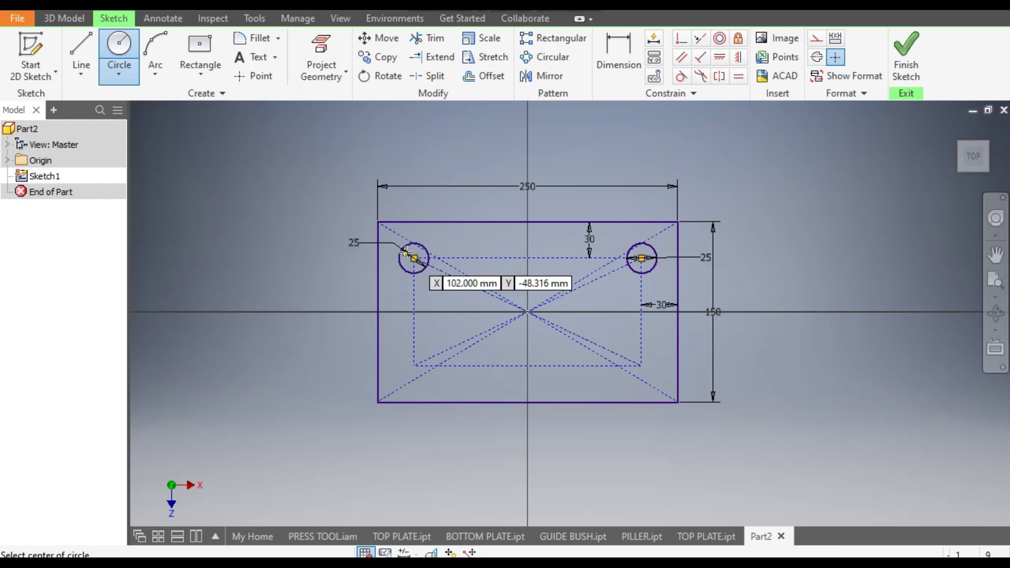
Step: Draw 25 mm diameter circles centred on the two lower corners of the construction rectangle
click(414, 365)
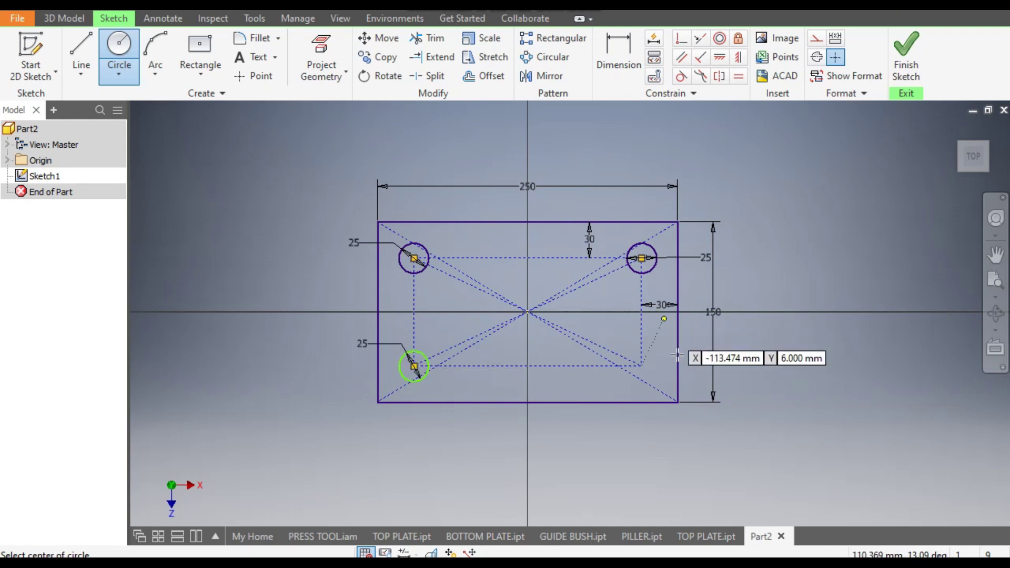
click(641, 366)
text(25)
key(Return)
key(Escape)
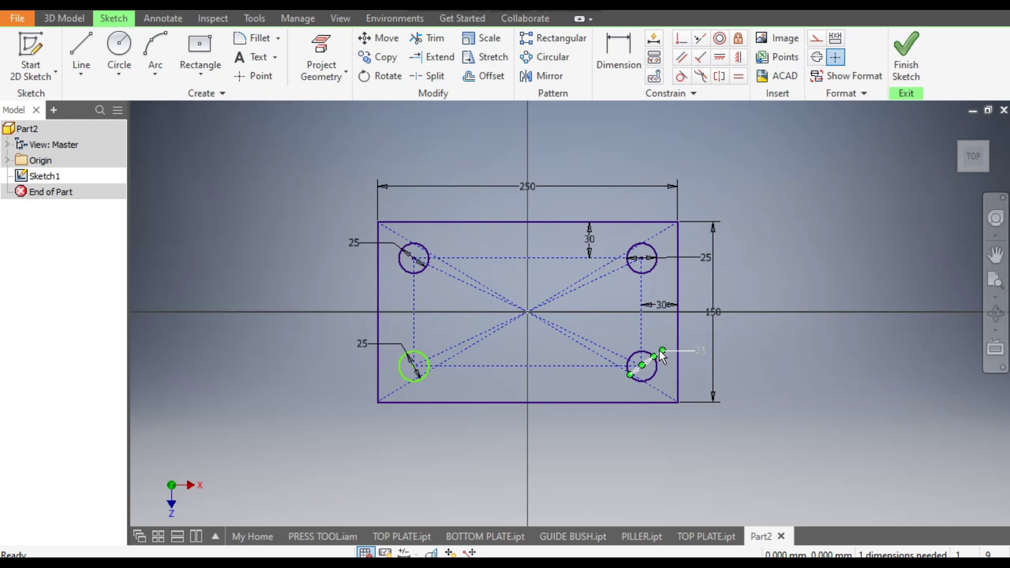
Step: Delete the under-constrained circle at the construction rectangle's lower-left corner
scroll(417, 369, up, 6)
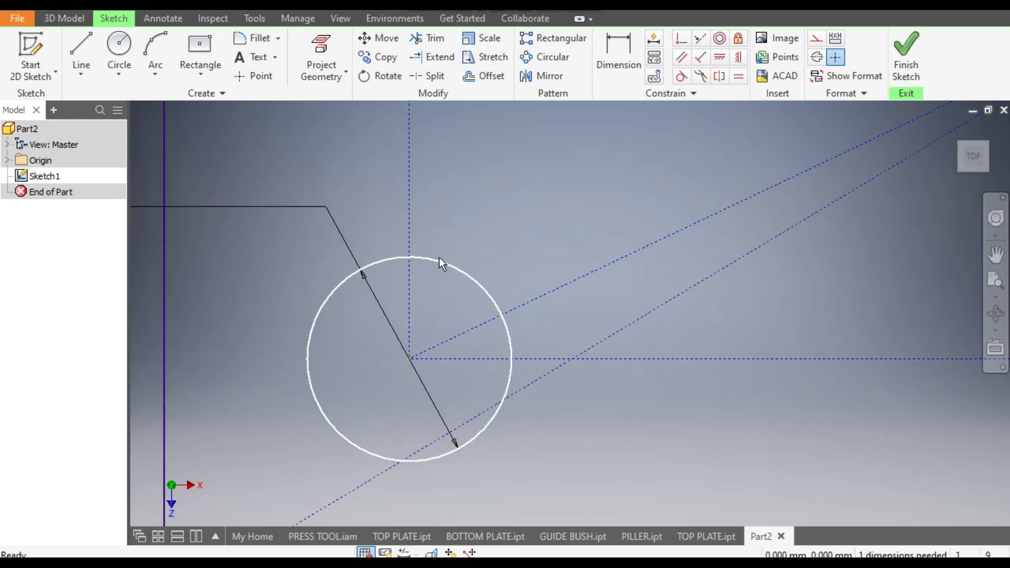
drag(315, 314, 244, 382)
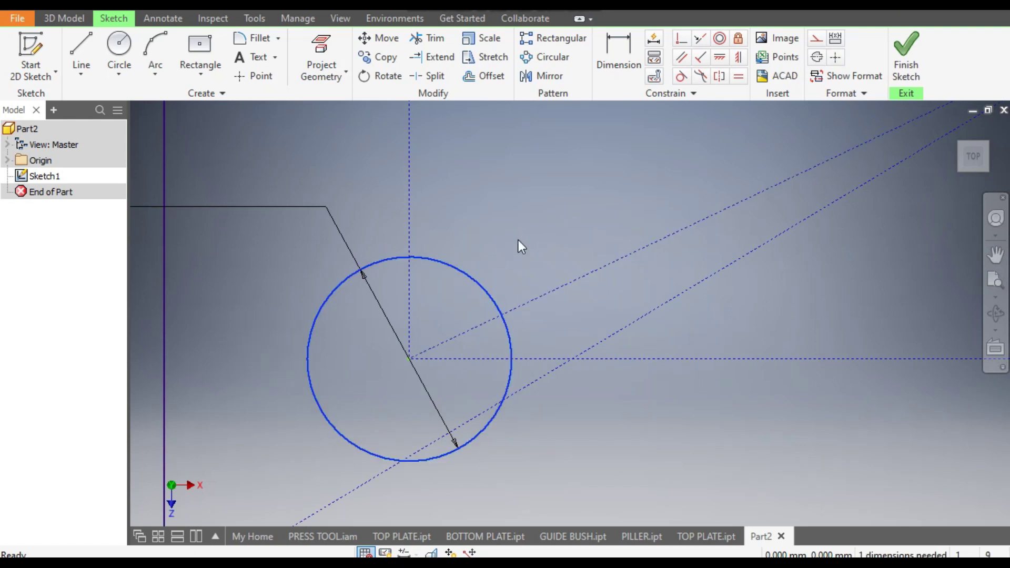
key(Delete)
scroll(532, 296, up, 2)
scroll(532, 296, up, 1)
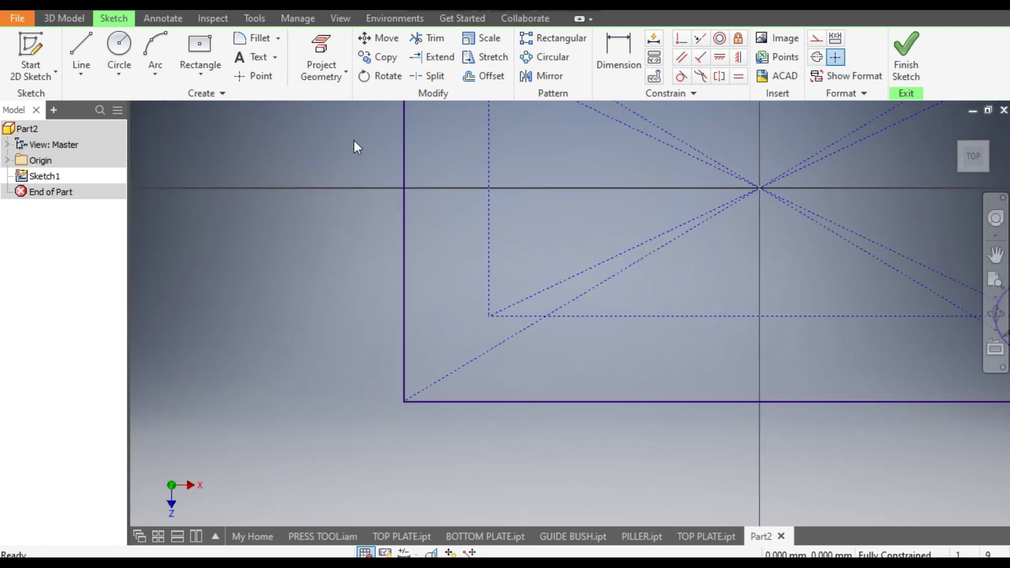
Step: Redraw a 25 mm diameter circle centred exactly on the construction rectangle's lower-left corner
click(118, 46)
click(489, 315)
text(25)
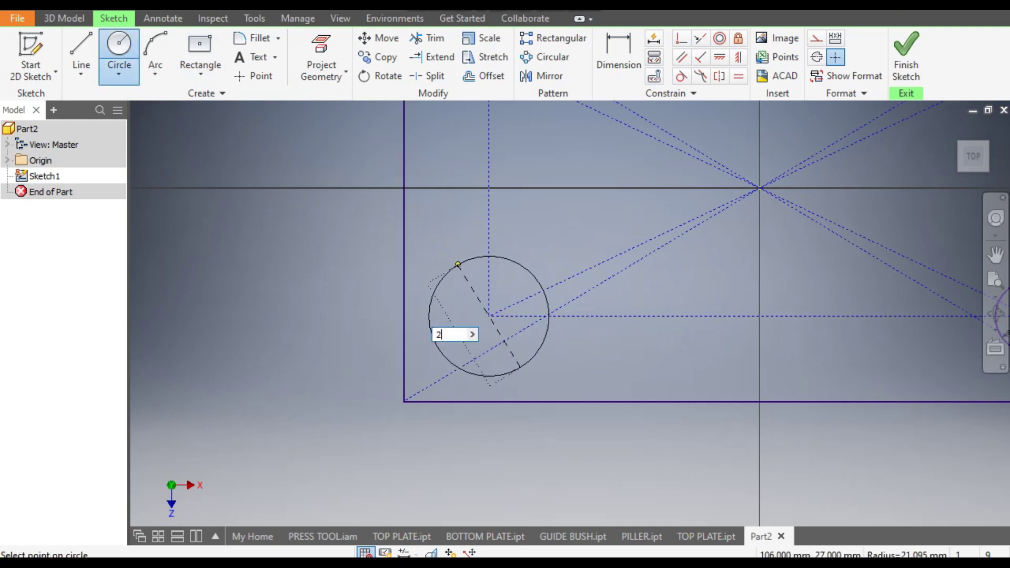
key(Return)
scroll(463, 279, up, 3)
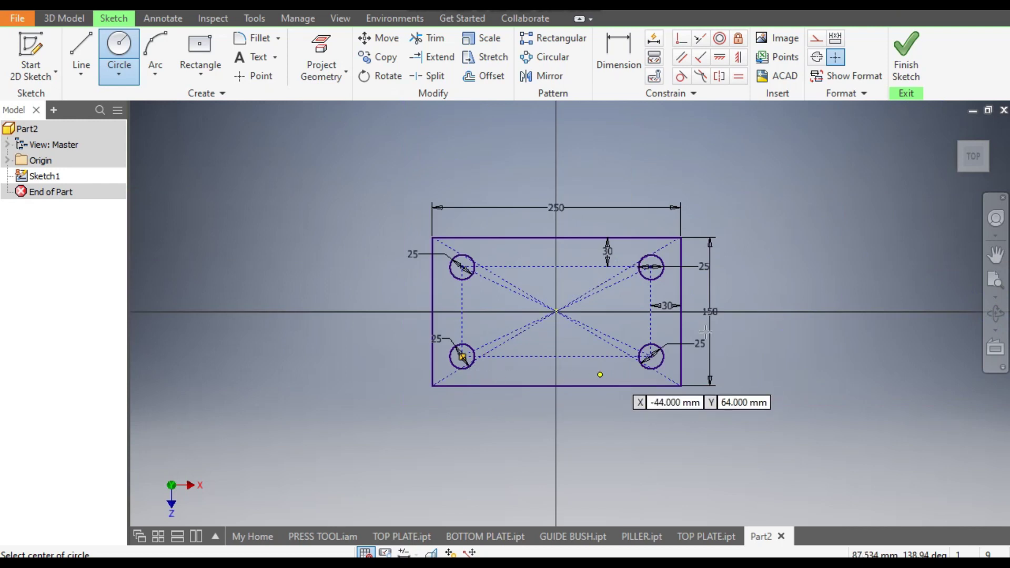
Step: Draw a 50 mm diameter circle on the vertical centre line above the origin
scroll(538, 281, down, 3)
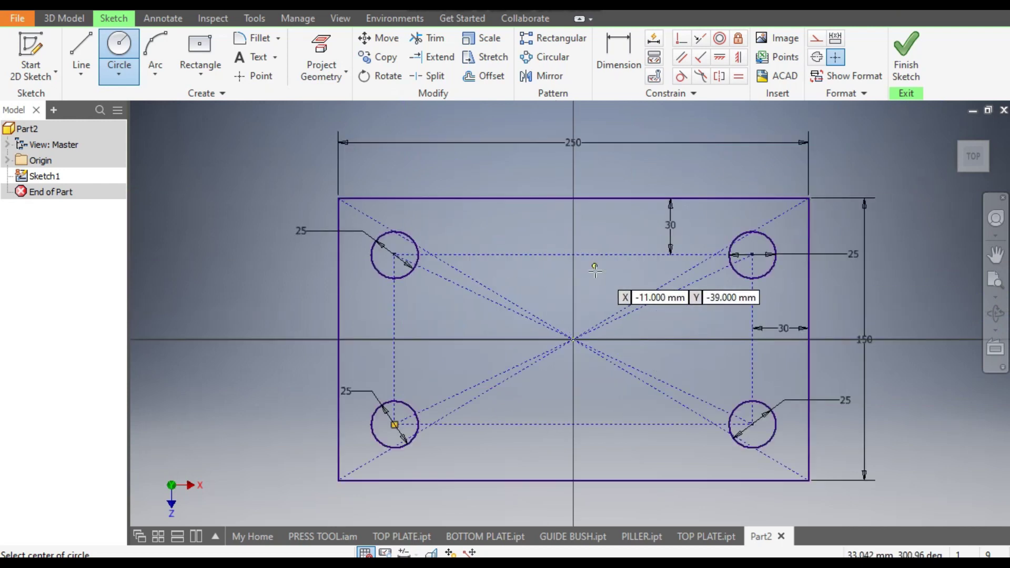
click(573, 276)
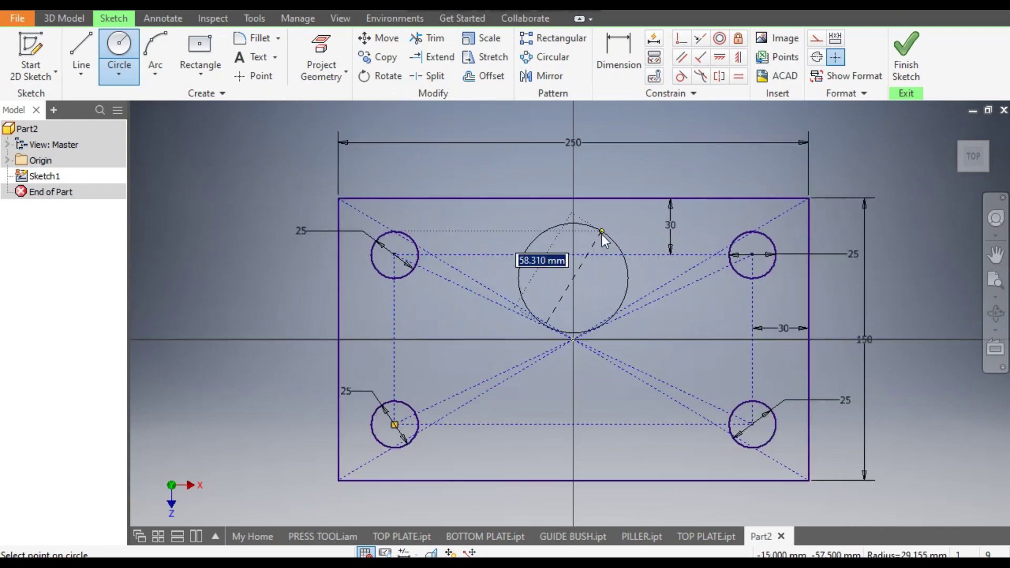
text(50)
key(Return)
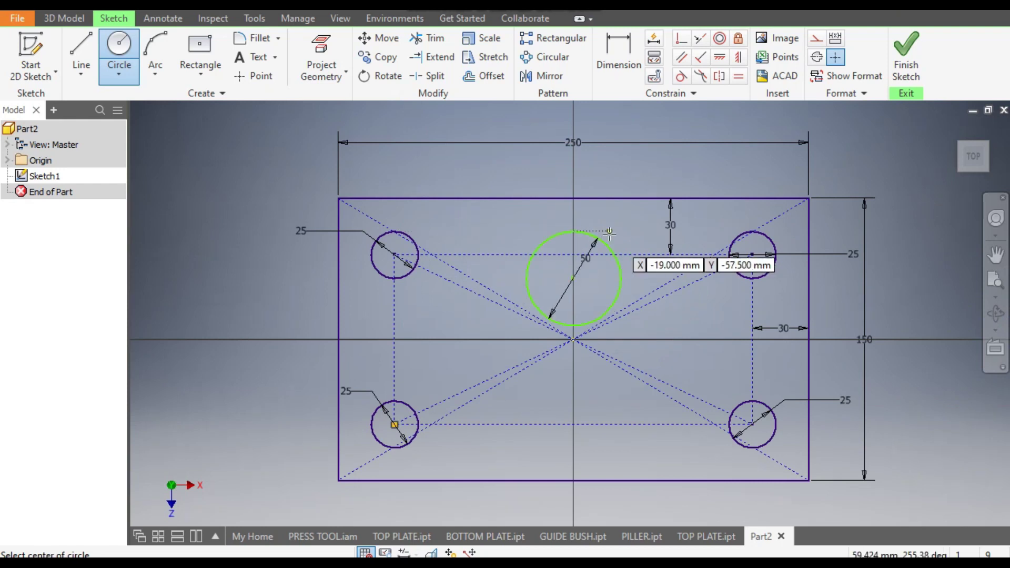
Step: Dimension the large circle's centre 50 mm from the outer rectangle's upper edge
click(619, 52)
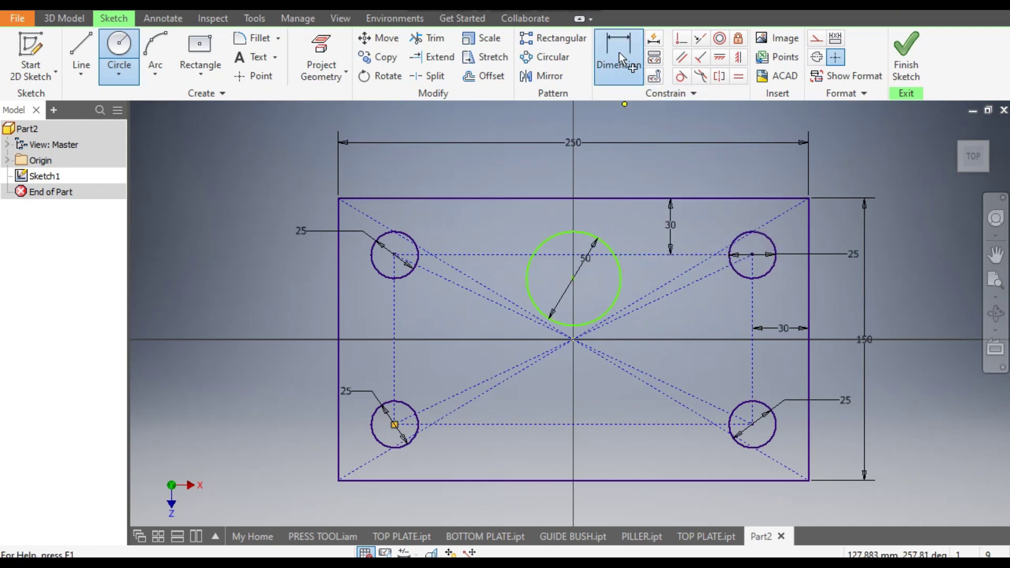
click(616, 199)
click(603, 243)
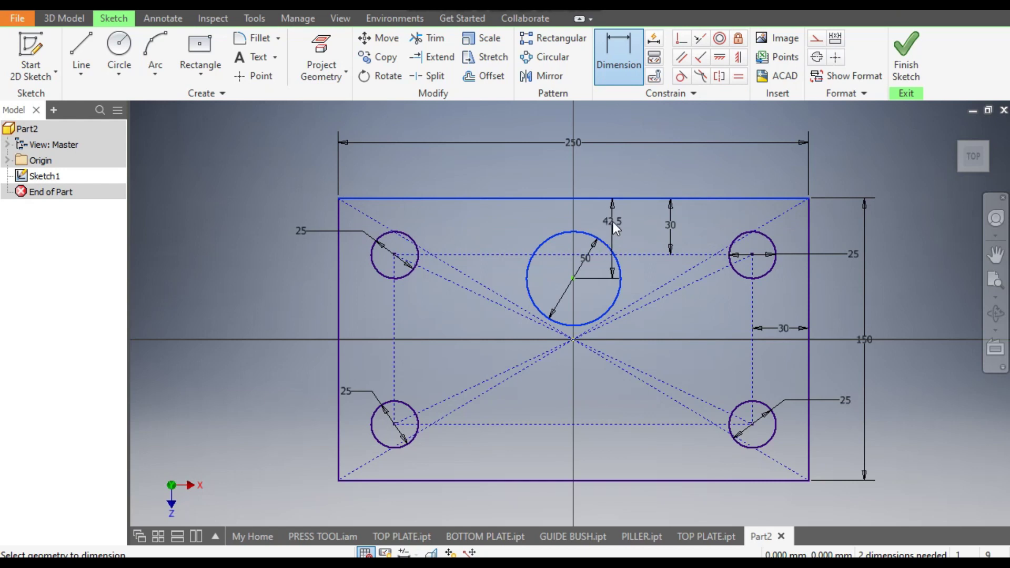
click(614, 224)
text(50)
key(Return)
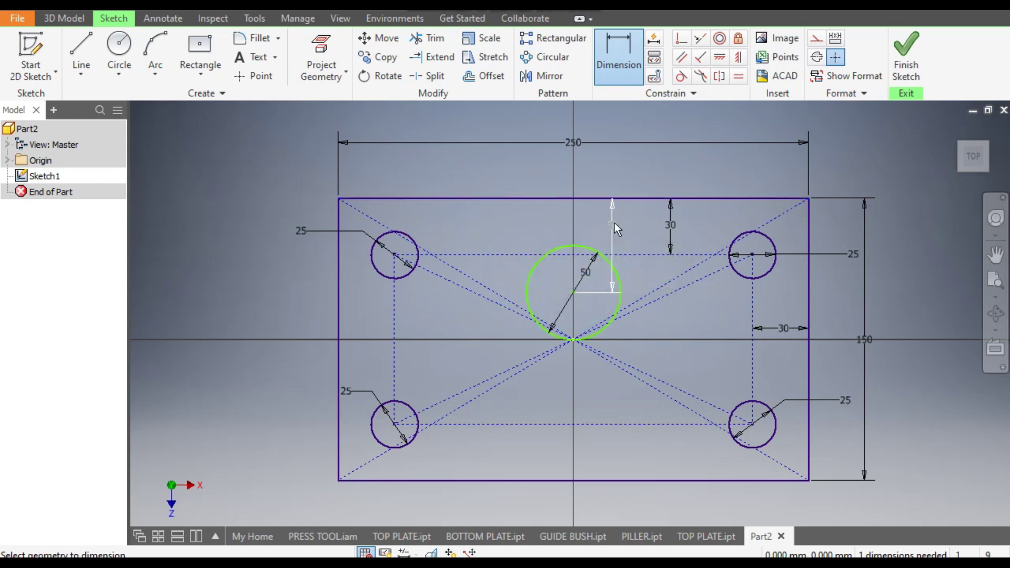
Step: Apply a vertical constraint between the large circle's centre and the sketch origin
scroll(582, 363, up, 5)
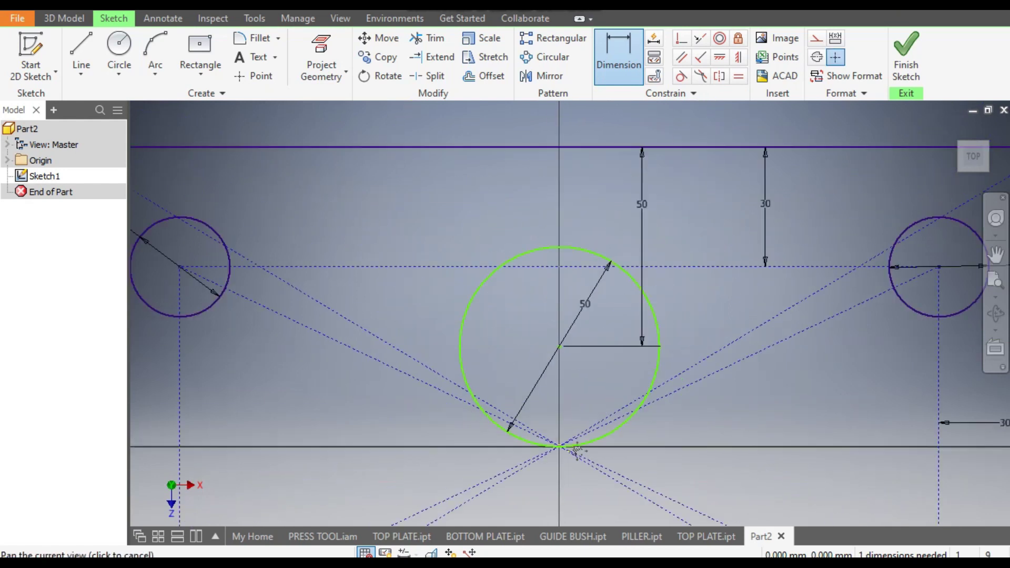
click(738, 57)
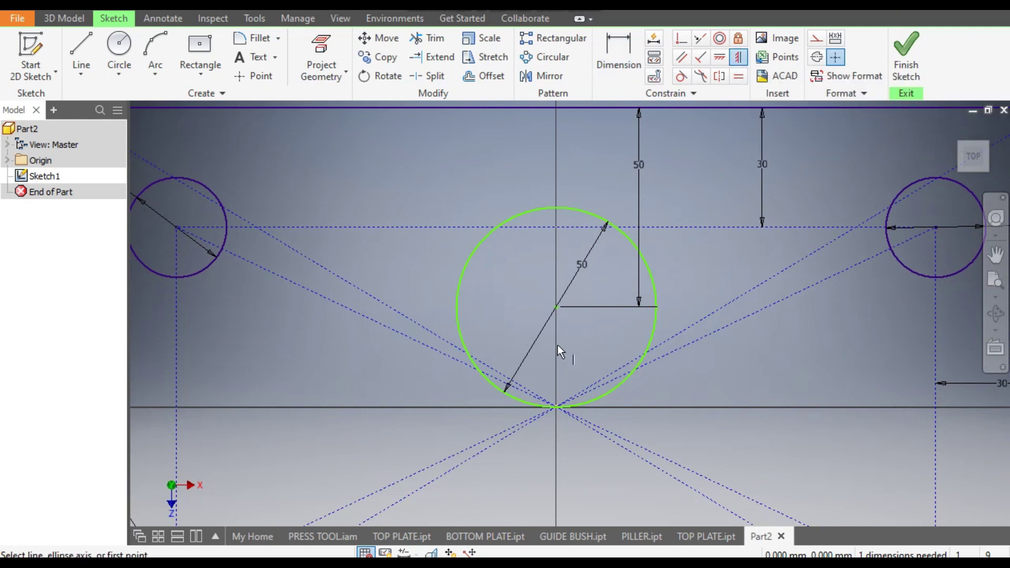
click(556, 305)
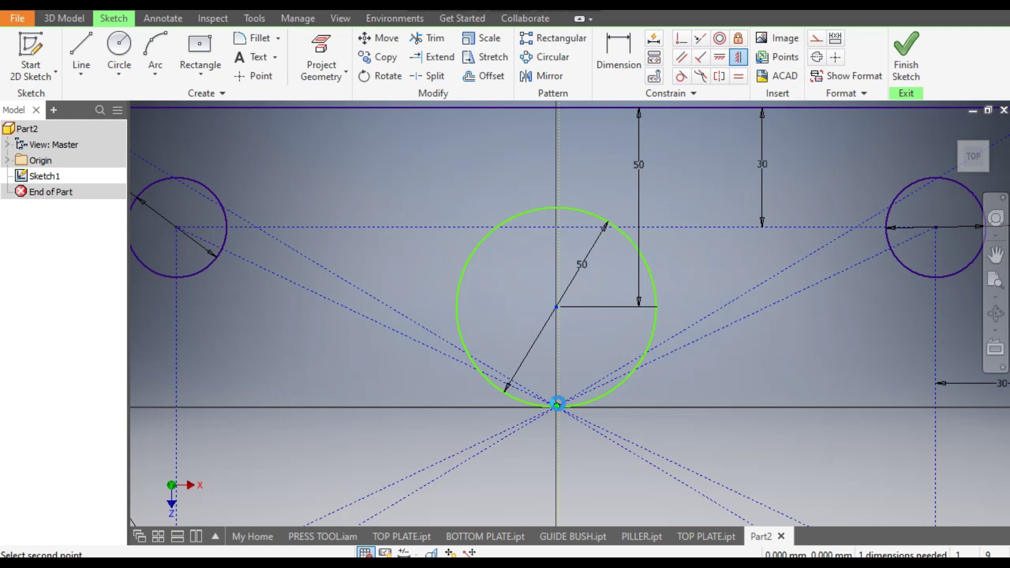
click(556, 407)
scroll(640, 301, down, 5)
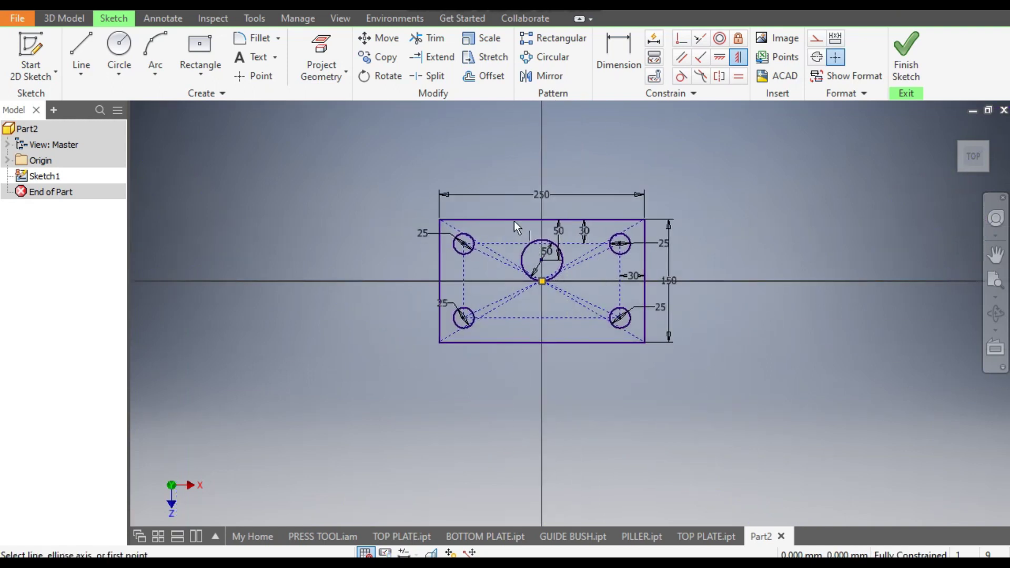
Step: Extrude the plate profile 30 mm, leaving the four corner circles and the large circle as through holes
click(78, 20)
click(77, 50)
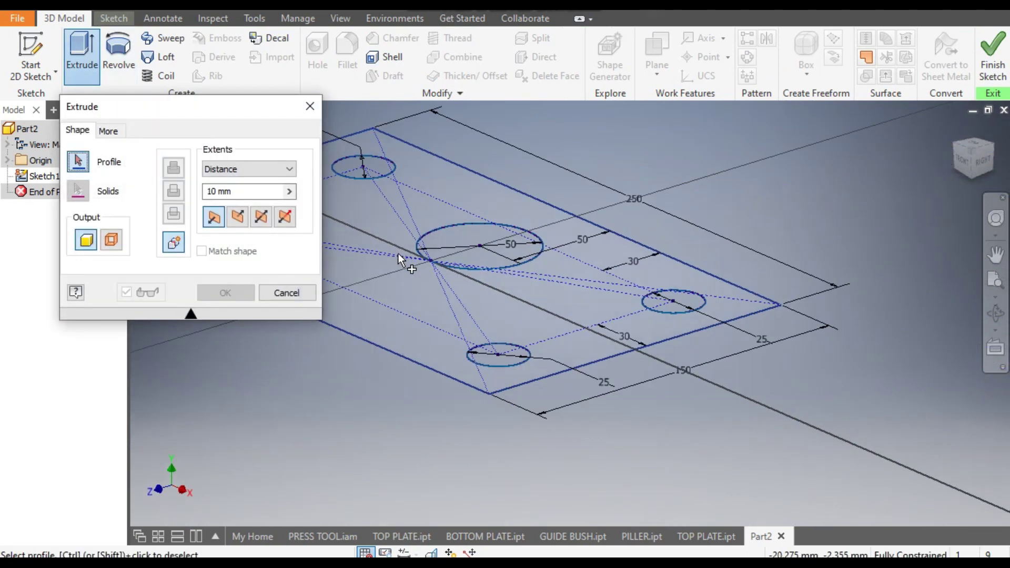
click(430, 209)
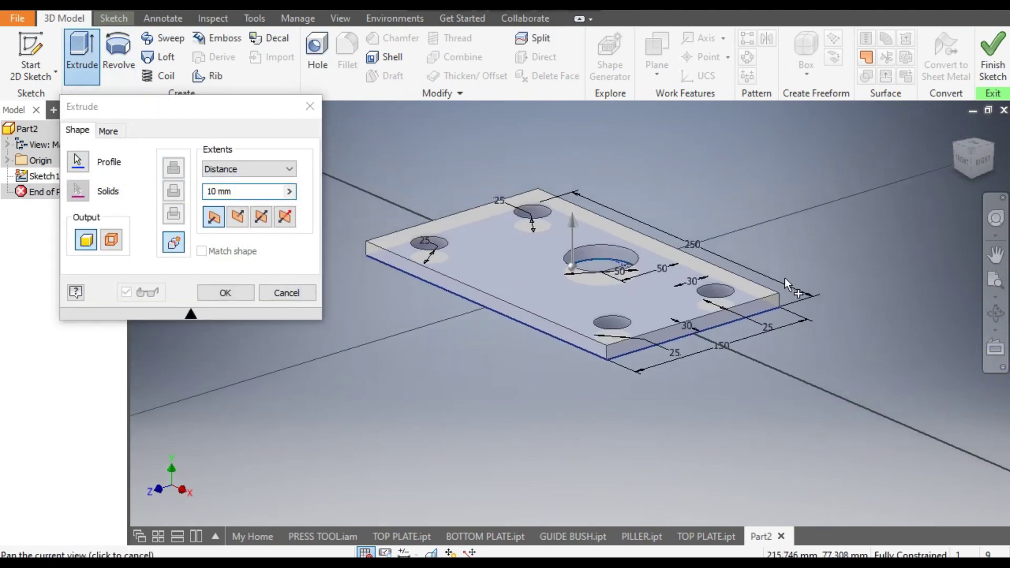
click(220, 190)
drag(219, 186, 197, 192)
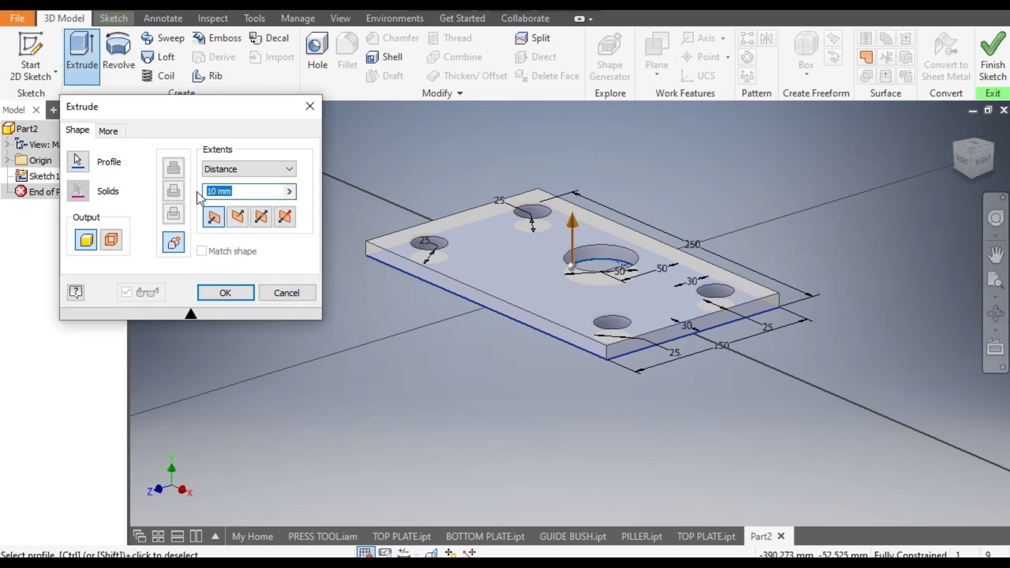
text(30)
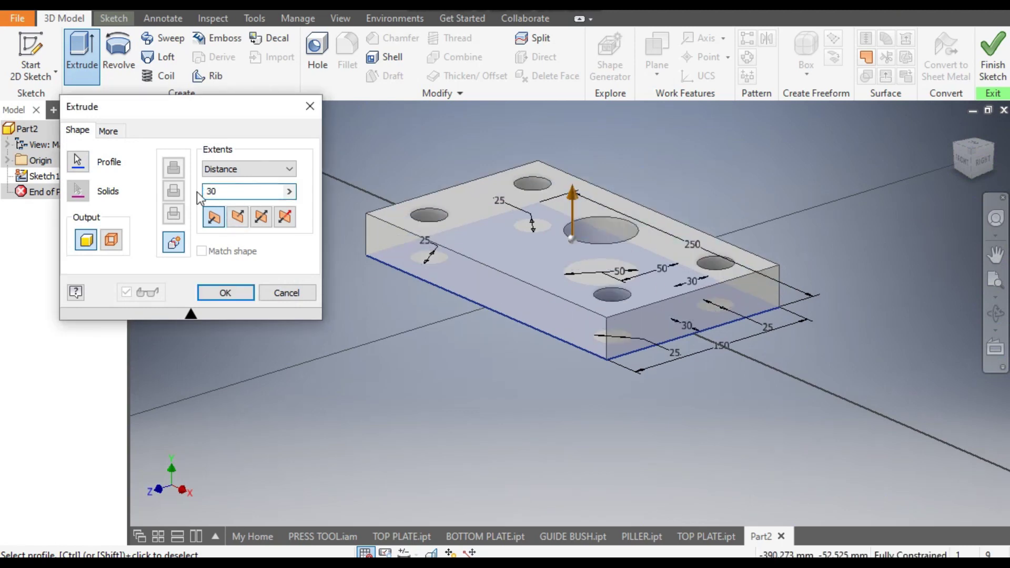
click(225, 293)
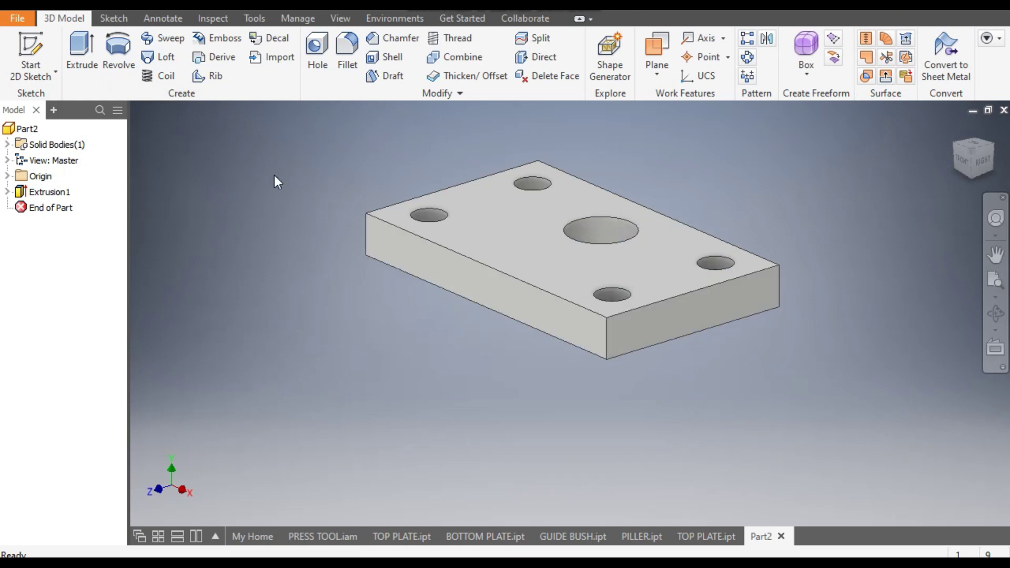
Step: Fillet the plate's four vertical corner edges with a 10 mm radius
click(346, 48)
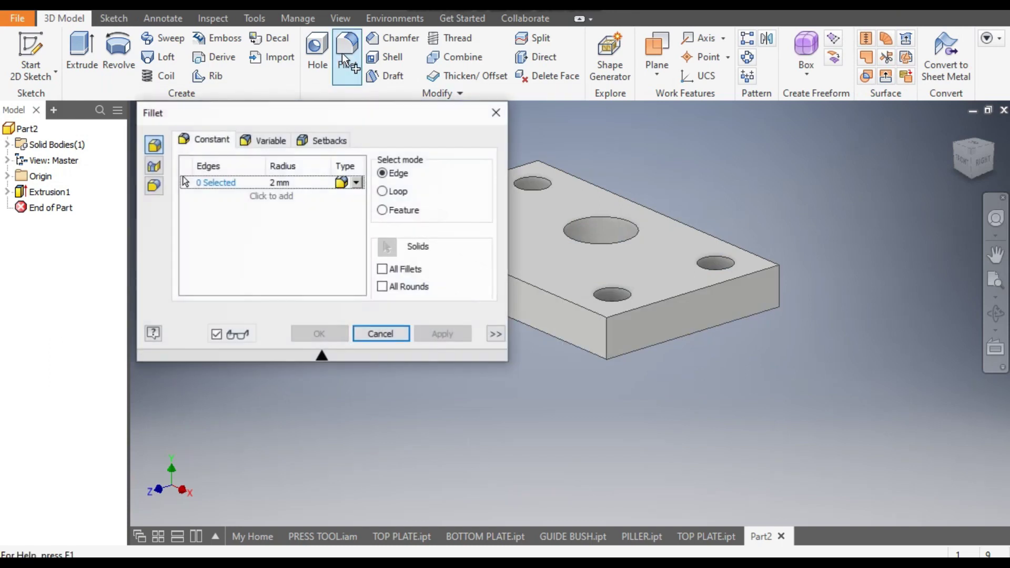
click(287, 184)
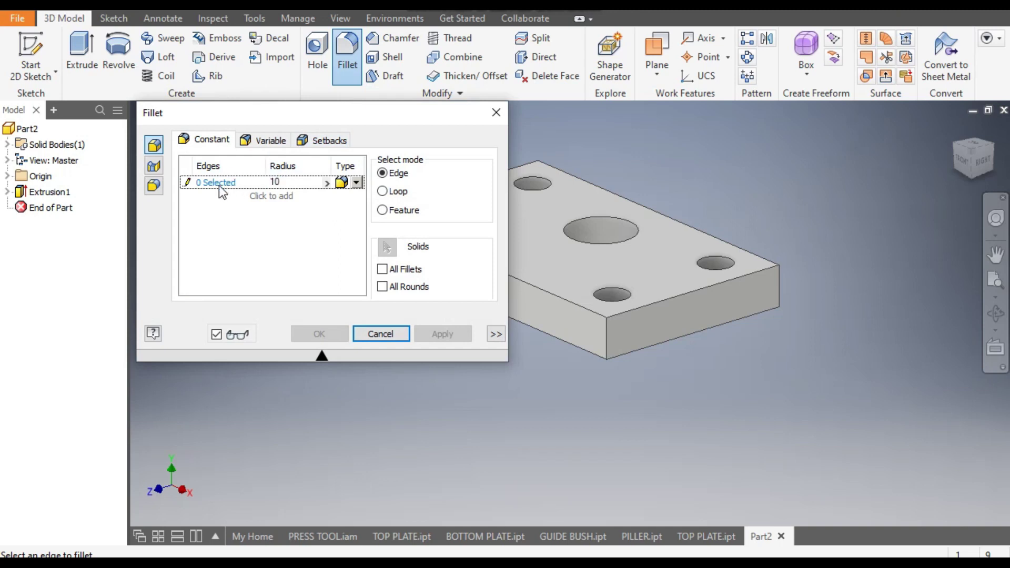
click(608, 342)
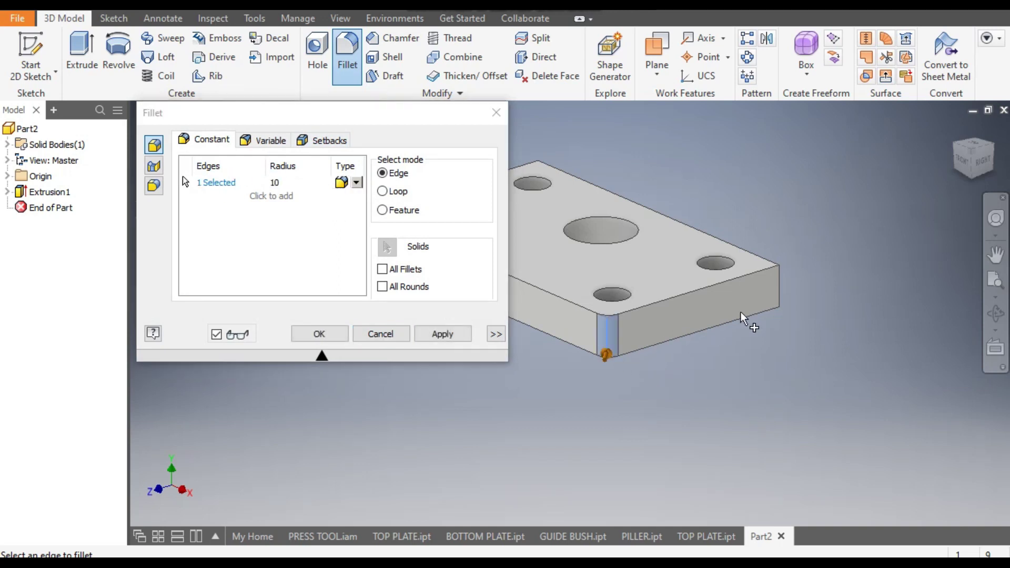
click(784, 279)
shift+middle_drag(783, 280, 775, 334)
click(771, 343)
scroll(769, 266, up, 3)
click(319, 336)
middle_drag(786, 377, 570, 373)
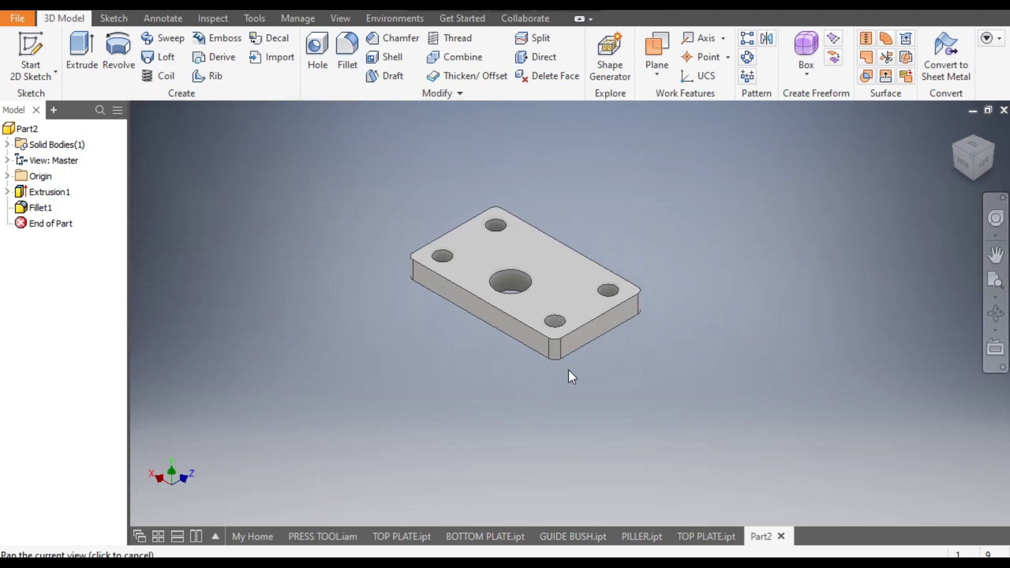
Step: Apply the Silver appearance from the Inventor Material Library to the whole plate
click(974, 150)
click(955, 129)
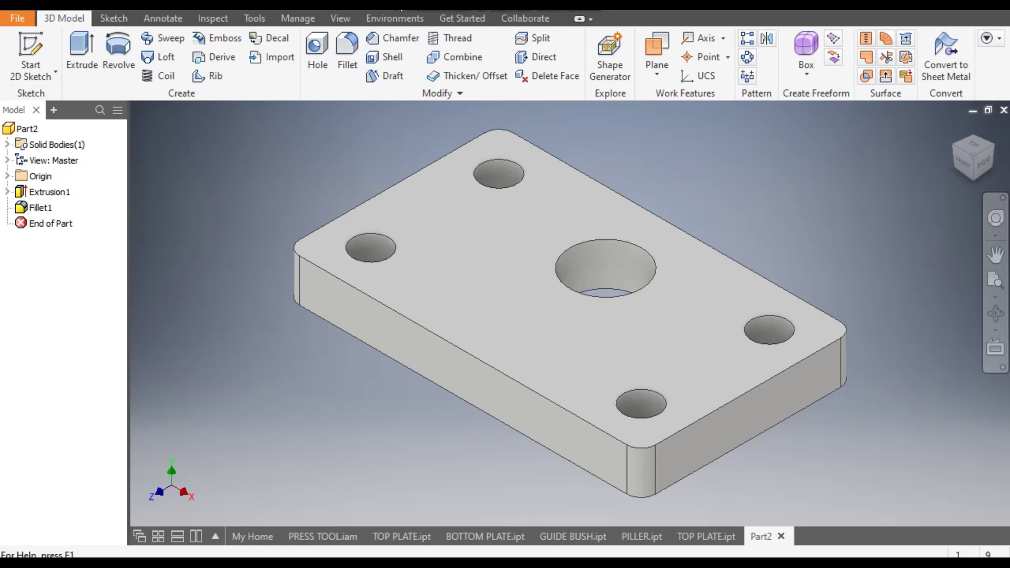
click(447, 7)
scroll(443, 237, up, 3)
scroll(443, 237, down, 8)
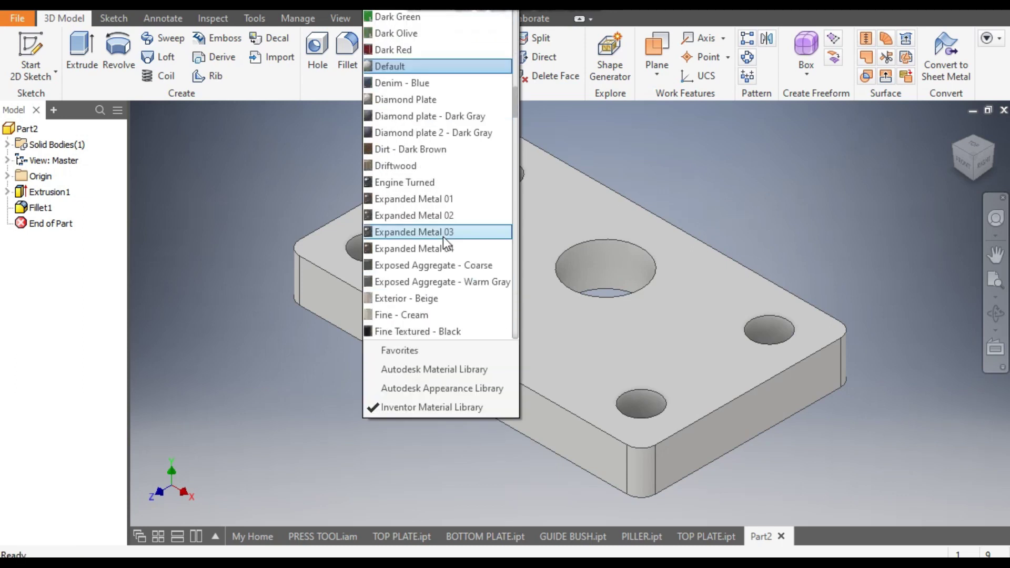
scroll(443, 236, down, 6)
scroll(421, 197, down, 4)
scroll(421, 196, down, 8)
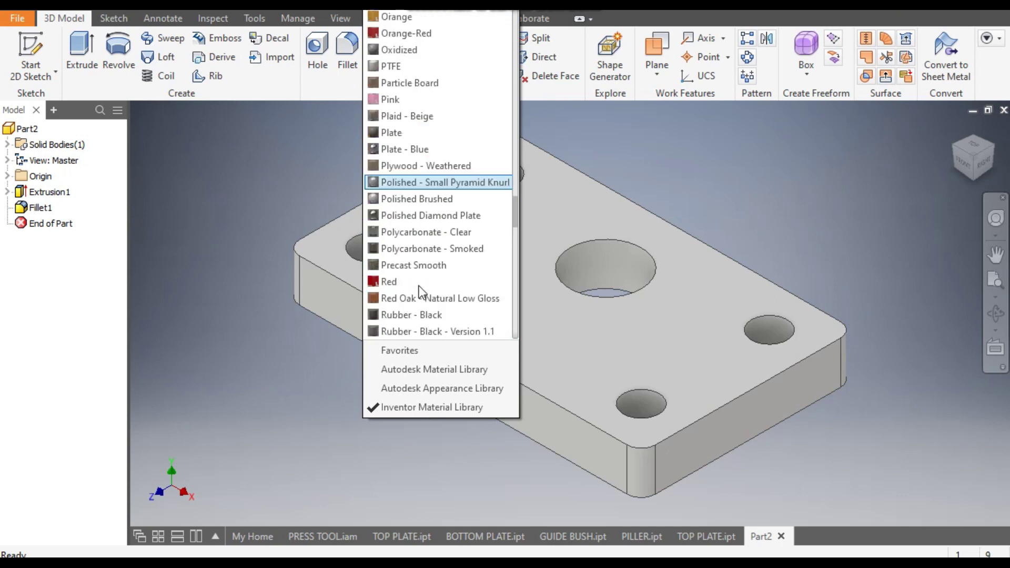
scroll(415, 286, down, 2)
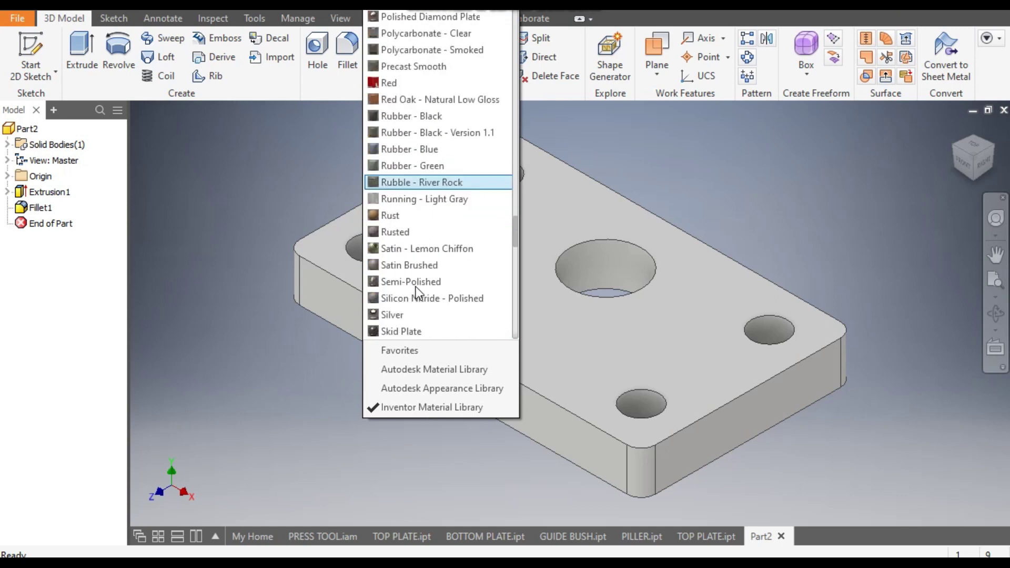
click(408, 312)
middle_drag(226, 169, 278, 183)
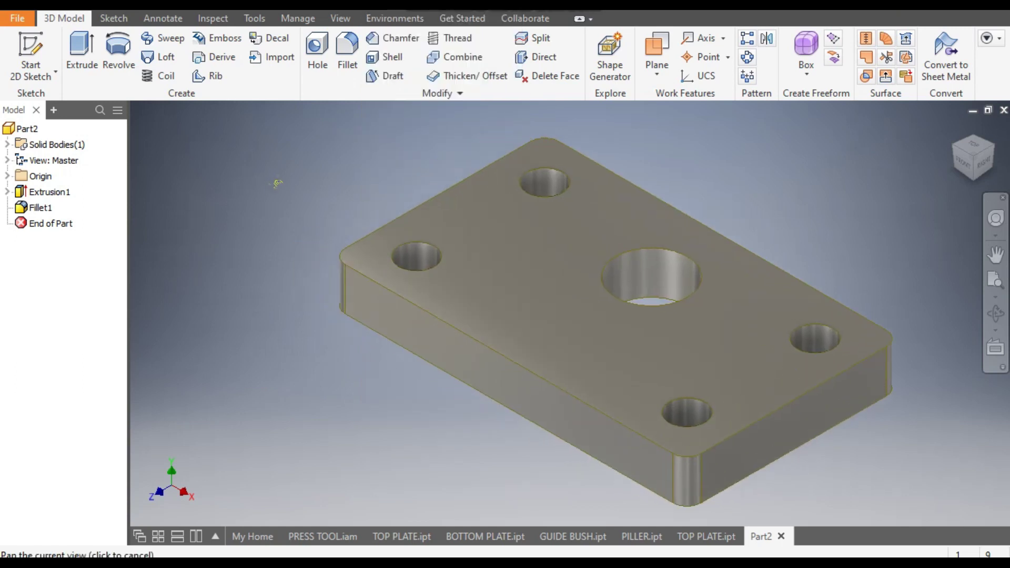
scroll(278, 183, up, 2)
key(Escape)
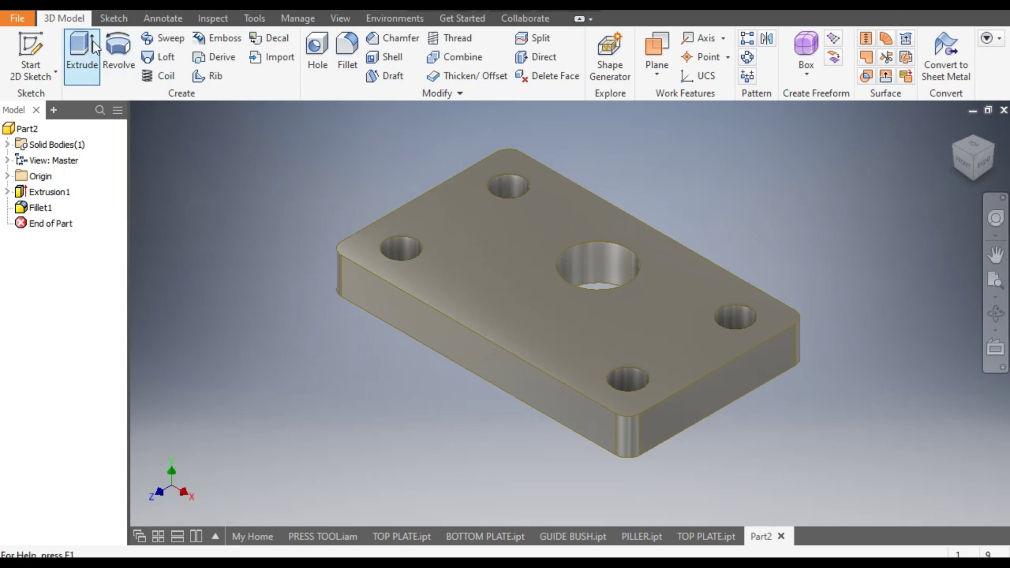
Step: Save the part as BOTTOM PLATE in the new press tool assy folder
key(ctrl+s)
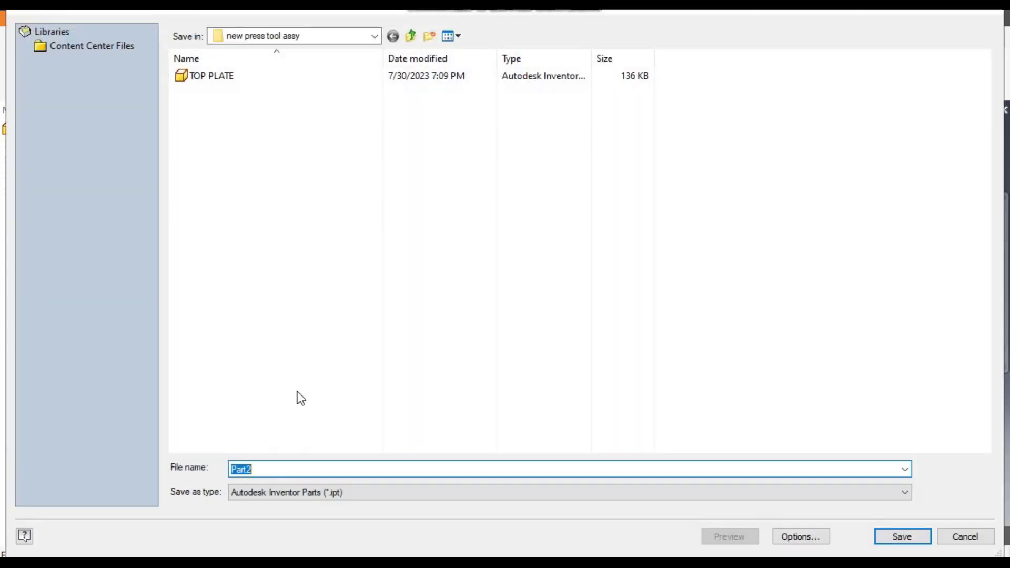
text(BOTT)
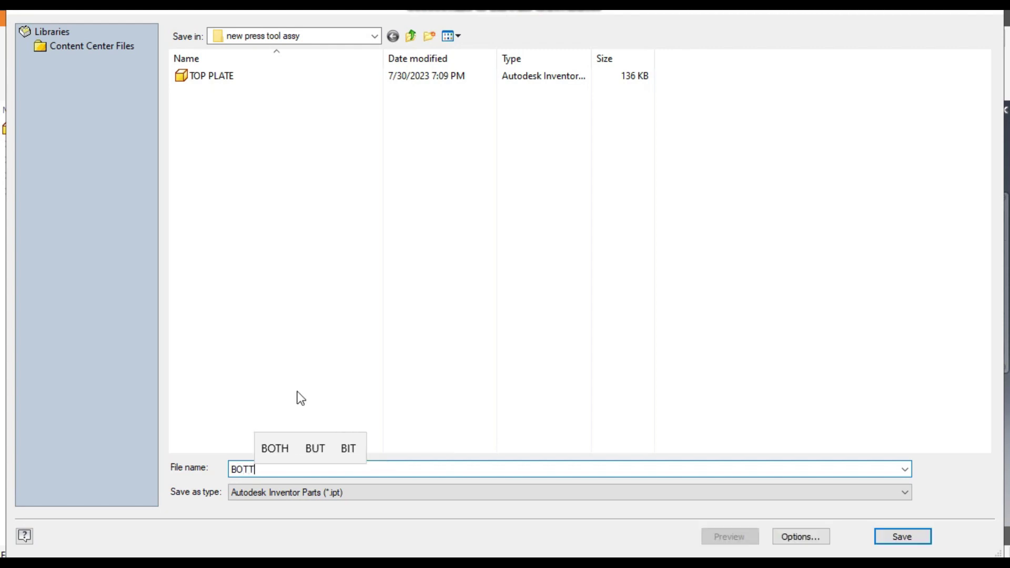
text(OM PLATE)
key(Return)
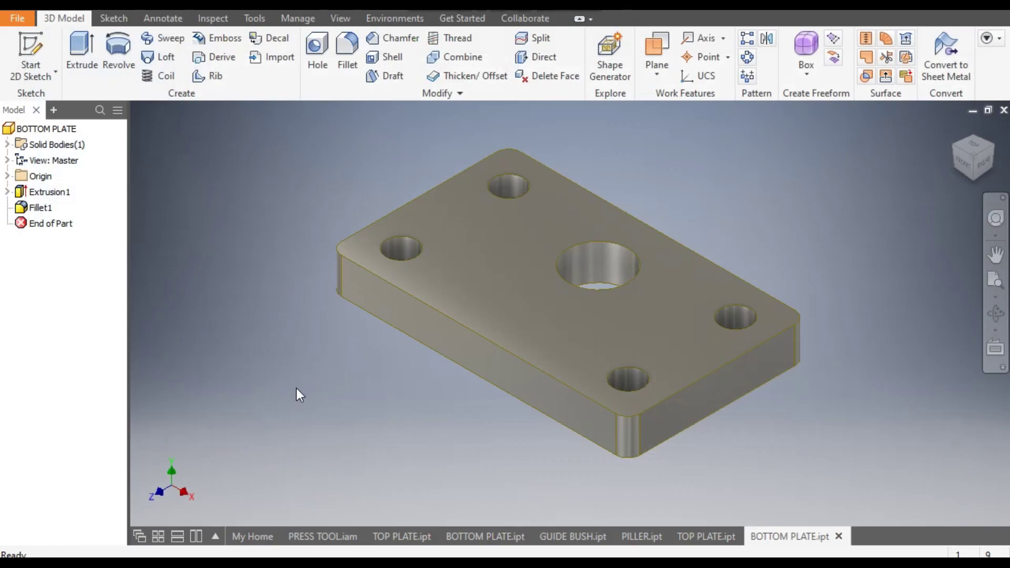
click(481, 535)
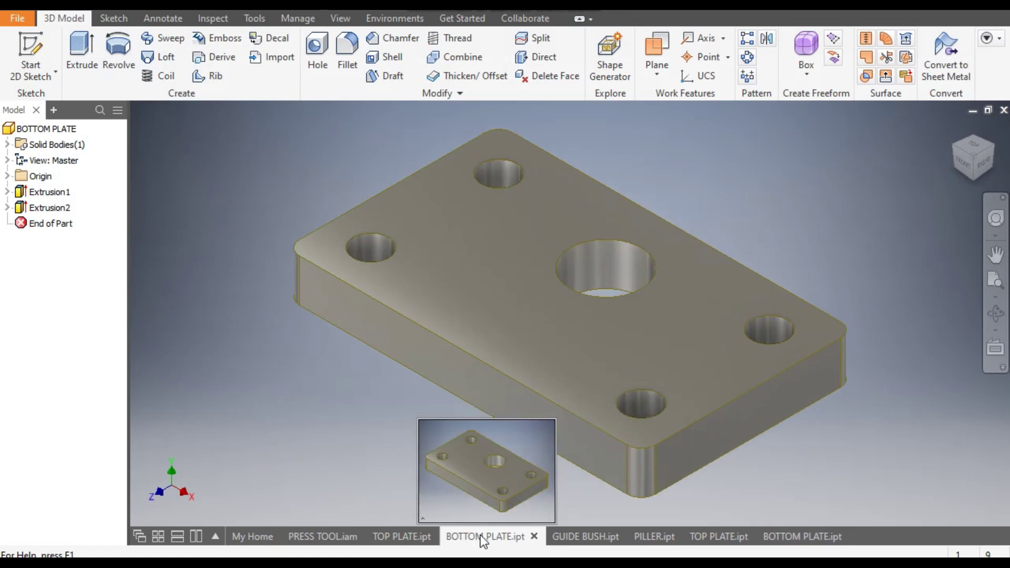
click(558, 534)
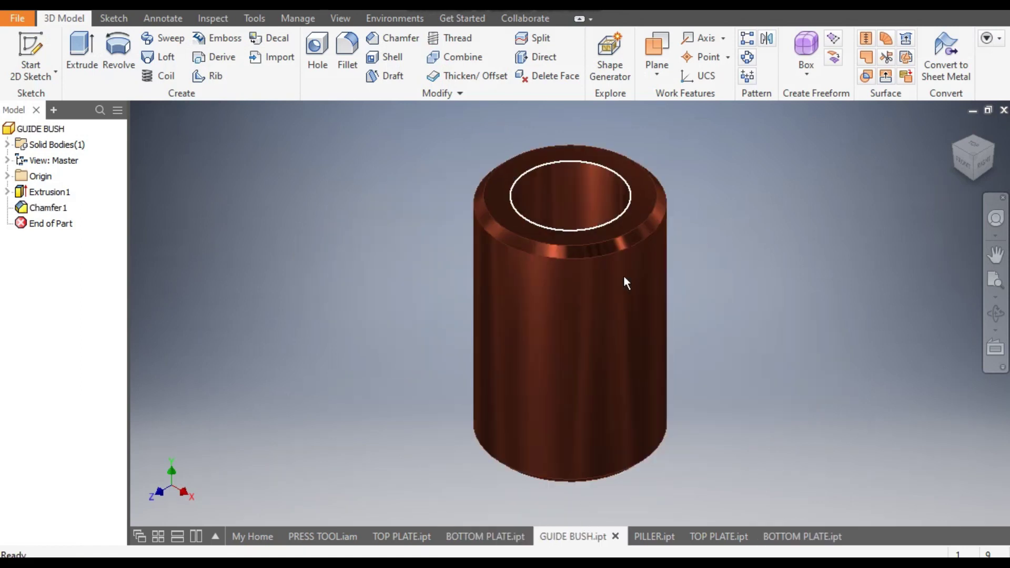
click(821, 537)
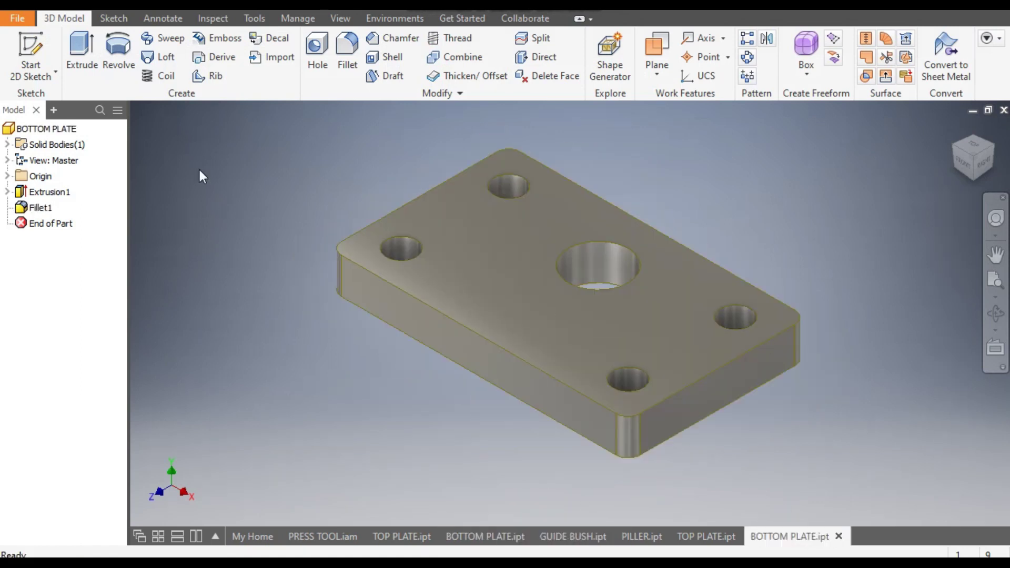
click(34, 9)
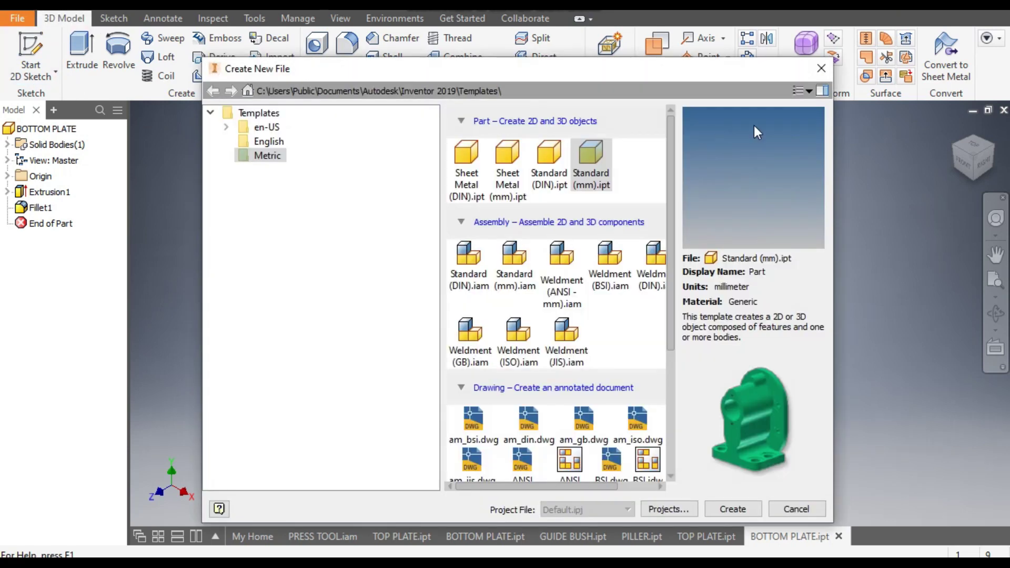
click(820, 68)
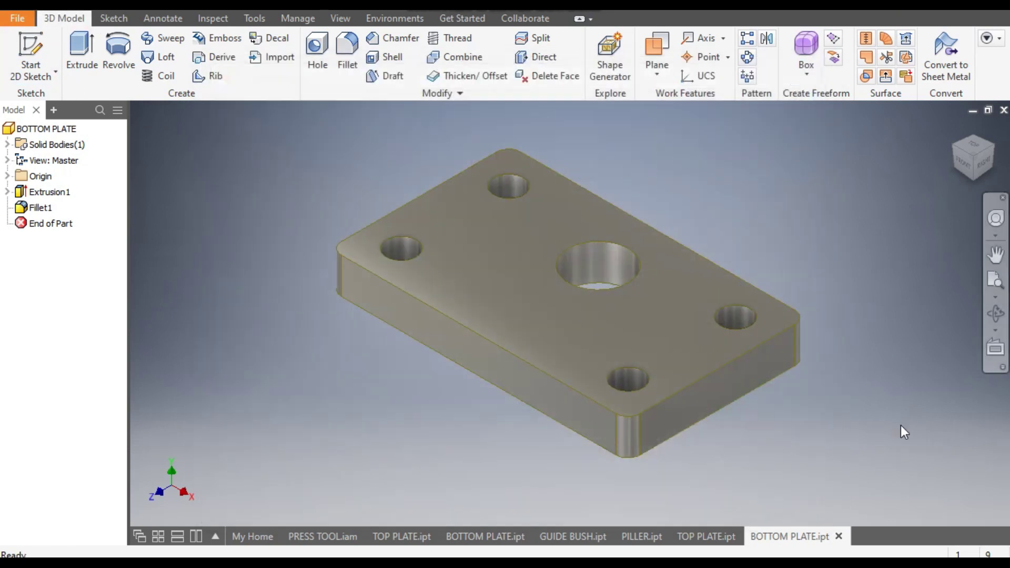
Step: Close both bottom plate files and both top plate files, keeping the guide bush, piller and press tool assembly open
click(838, 535)
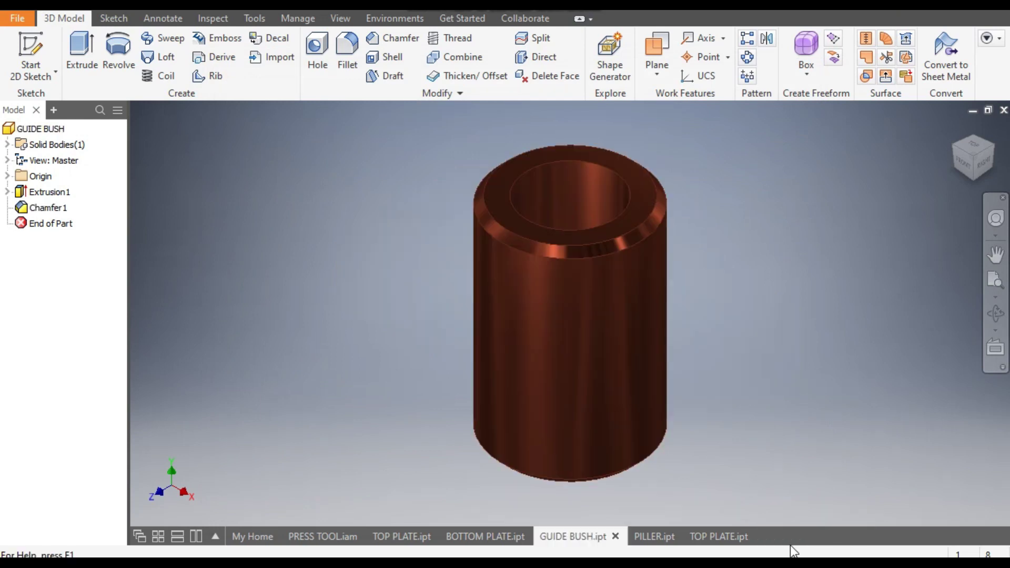
click(735, 539)
click(744, 535)
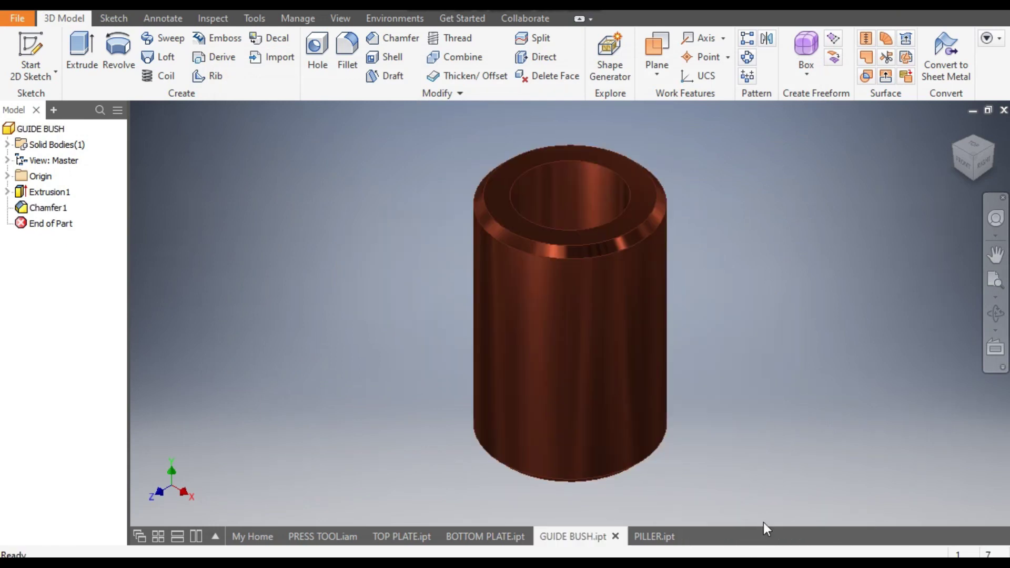
click(521, 536)
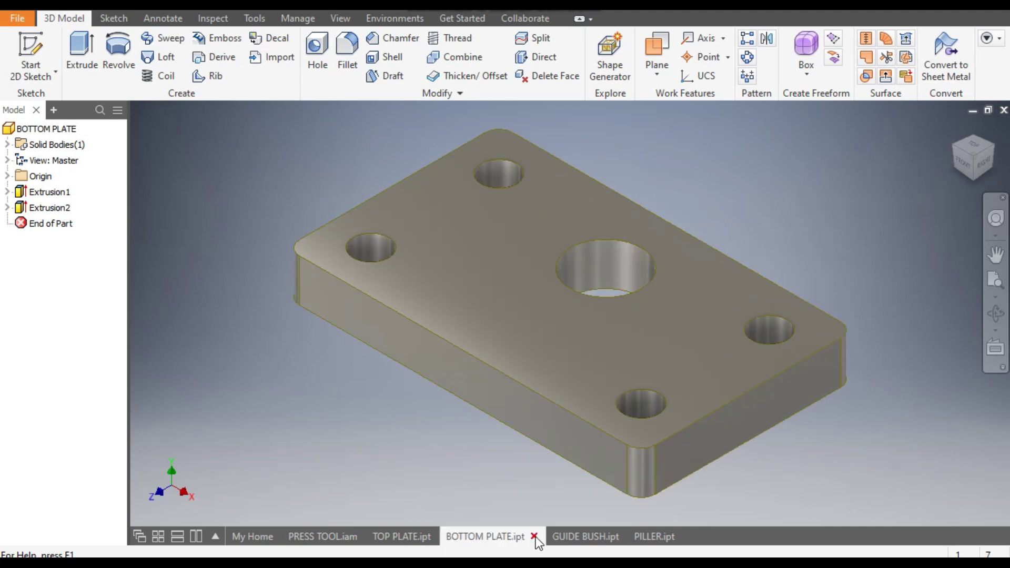
click(535, 536)
click(431, 538)
click(440, 536)
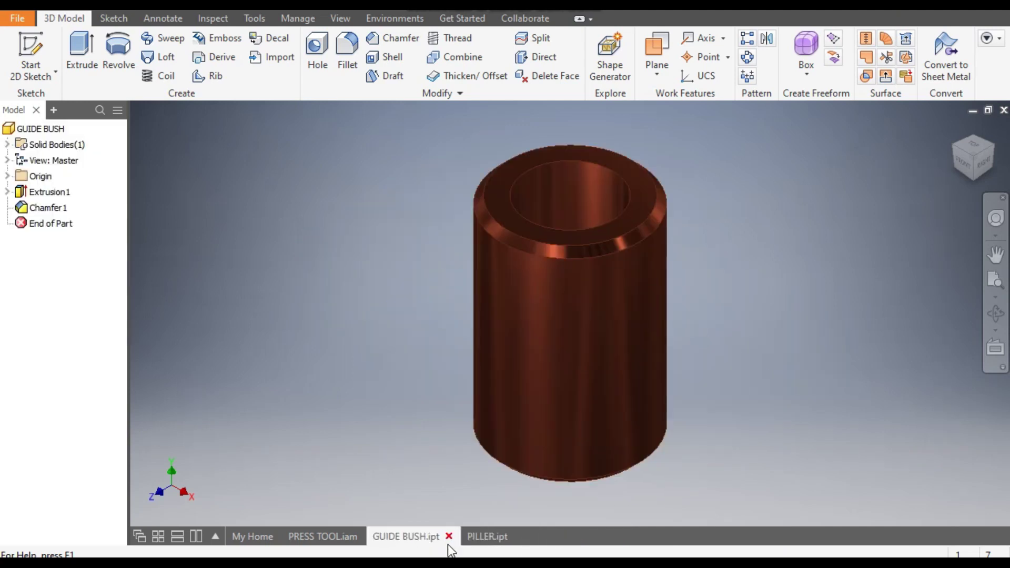
click(481, 541)
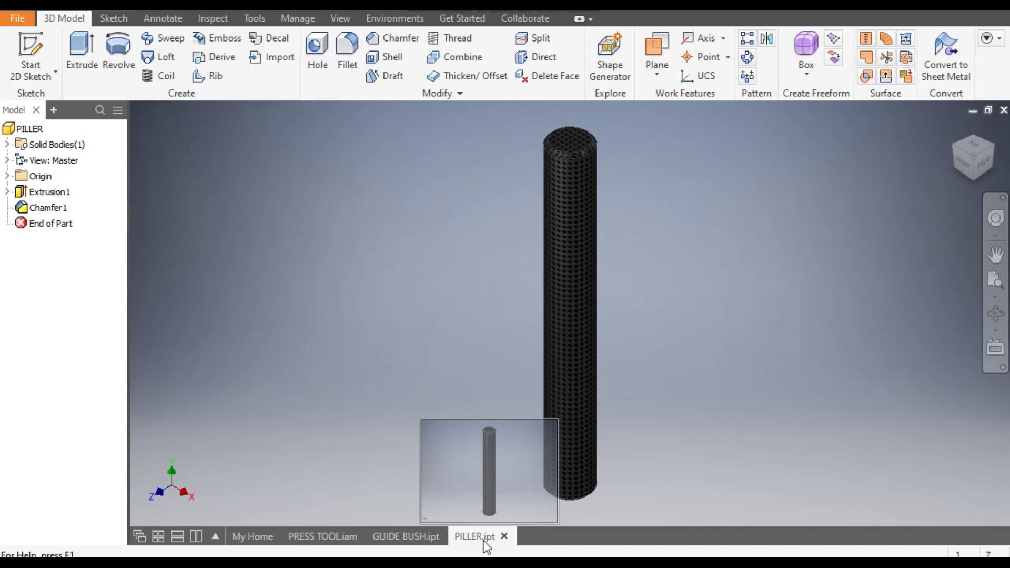
click(406, 535)
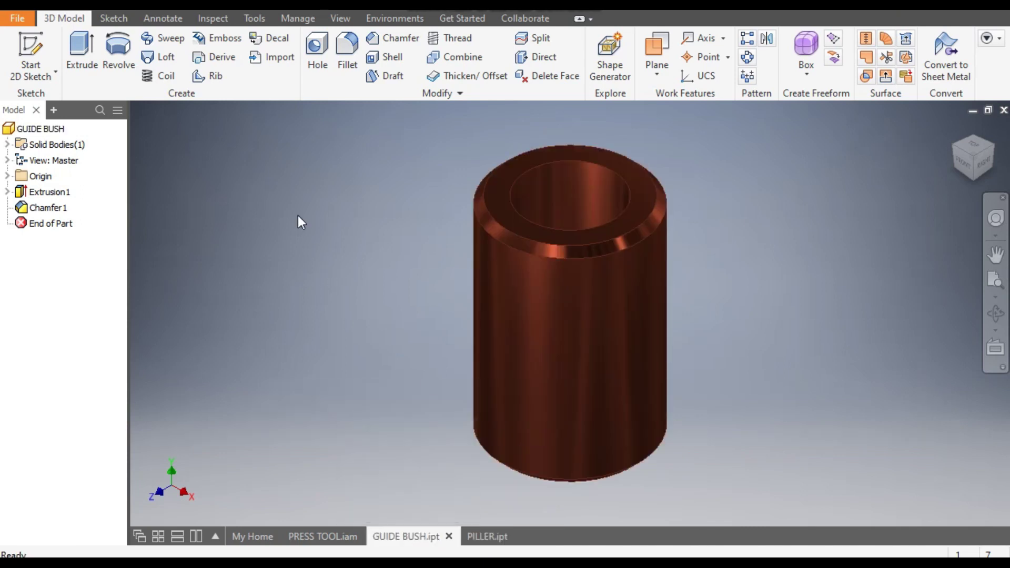
click(489, 536)
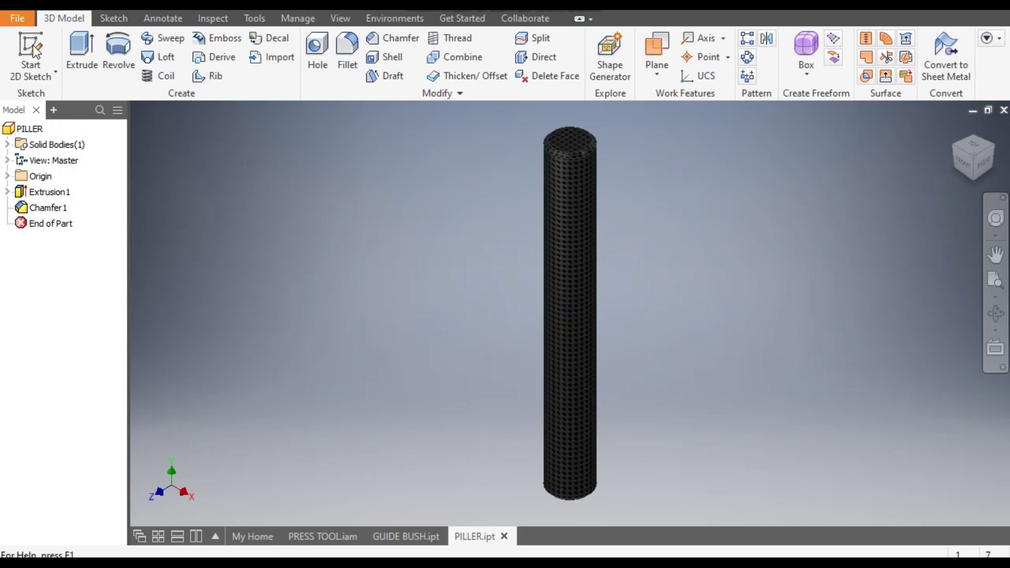
Step: Create a new Standard (mm).ipt part and start a 2D sketch on its horizontal XZ origin plane
click(34, 11)
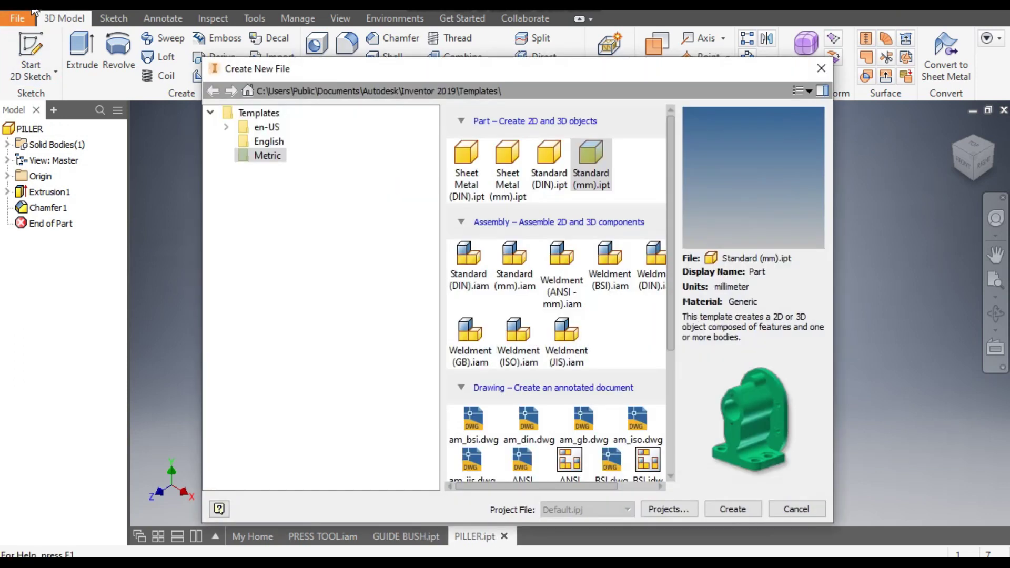
double_click(589, 151)
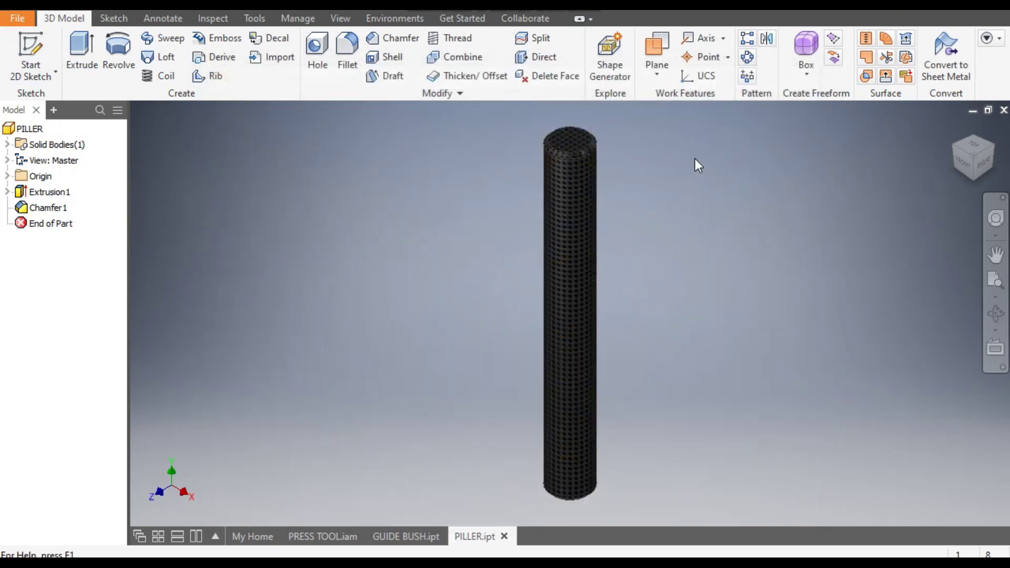
click(25, 48)
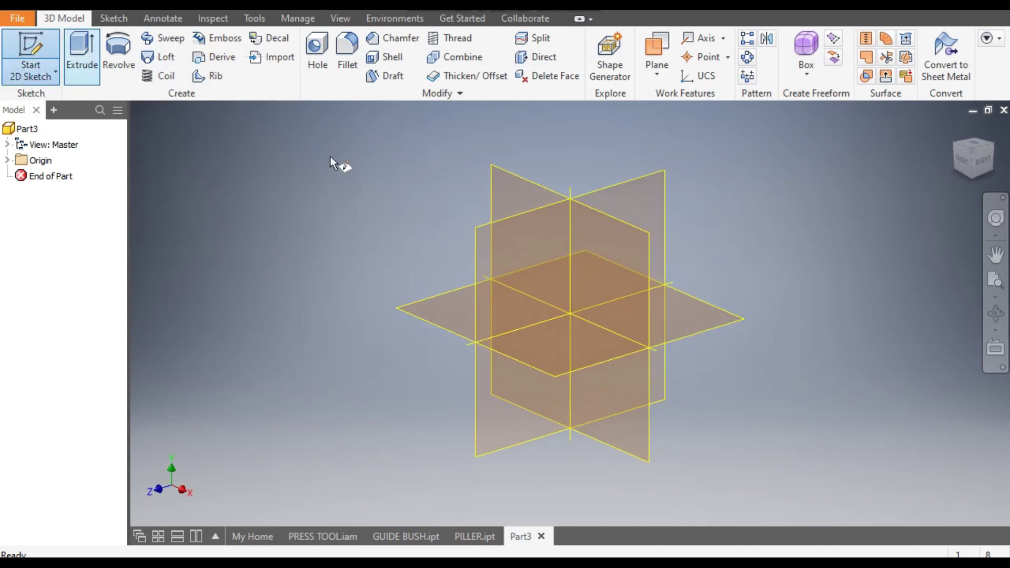
click(426, 300)
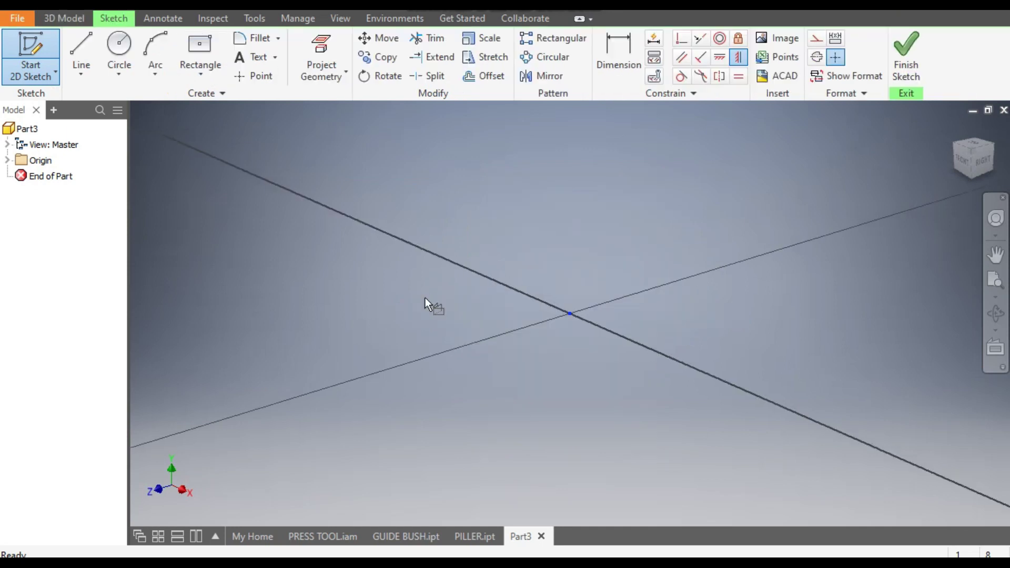
Step: Sketch two concentric circles centred on the origin with diameters of 40 mm and 25 mm
click(120, 51)
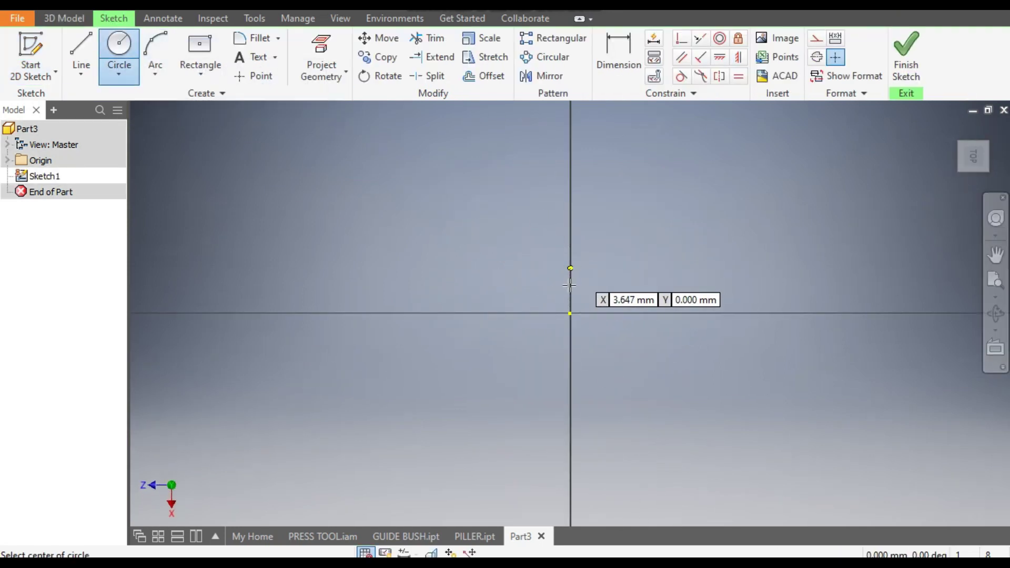
click(568, 313)
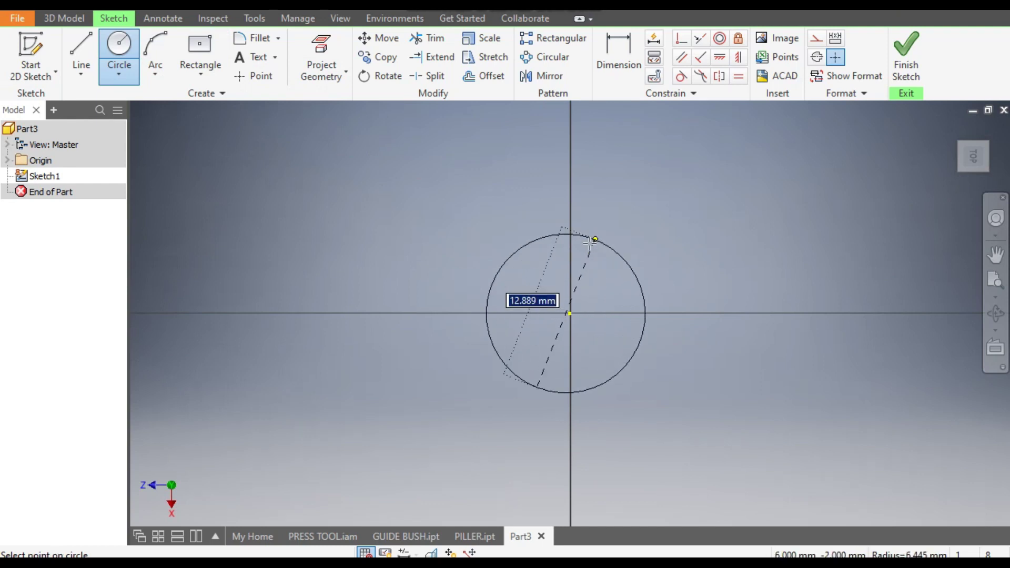
text(40)
key(Return)
click(569, 314)
text(25)
key(Return)
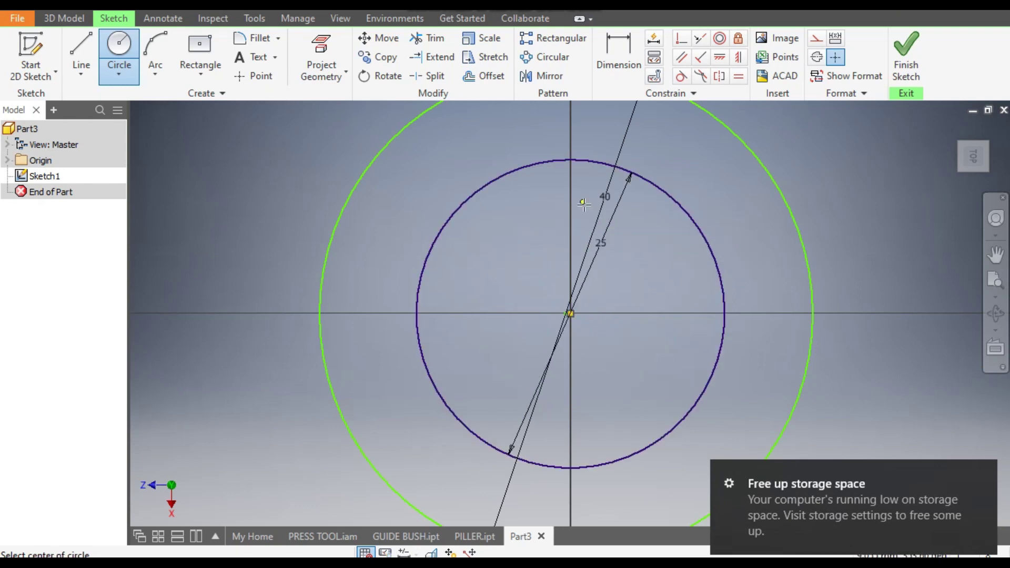
key(Escape)
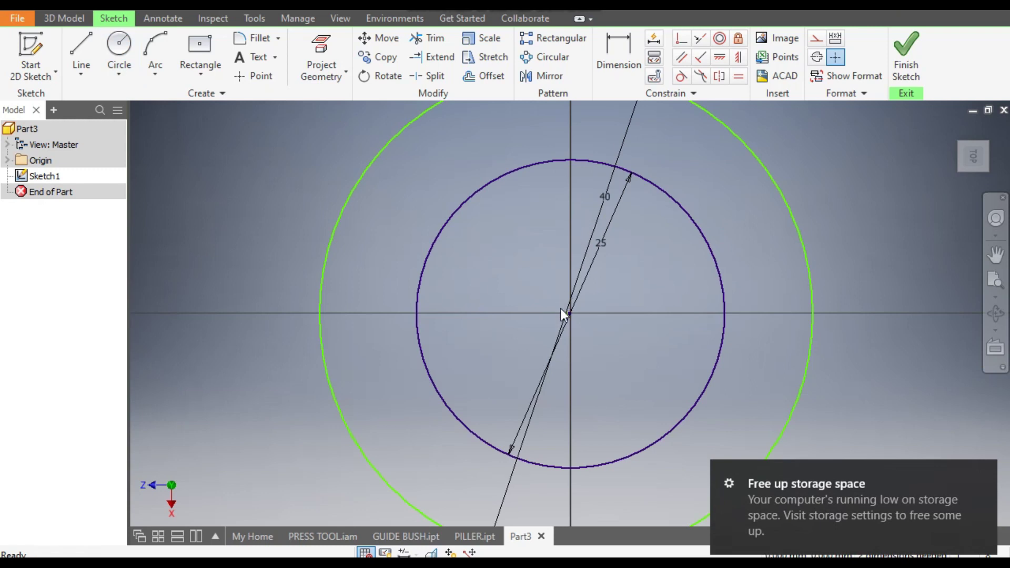
scroll(574, 326, up, 5)
scroll(578, 332, down, 6)
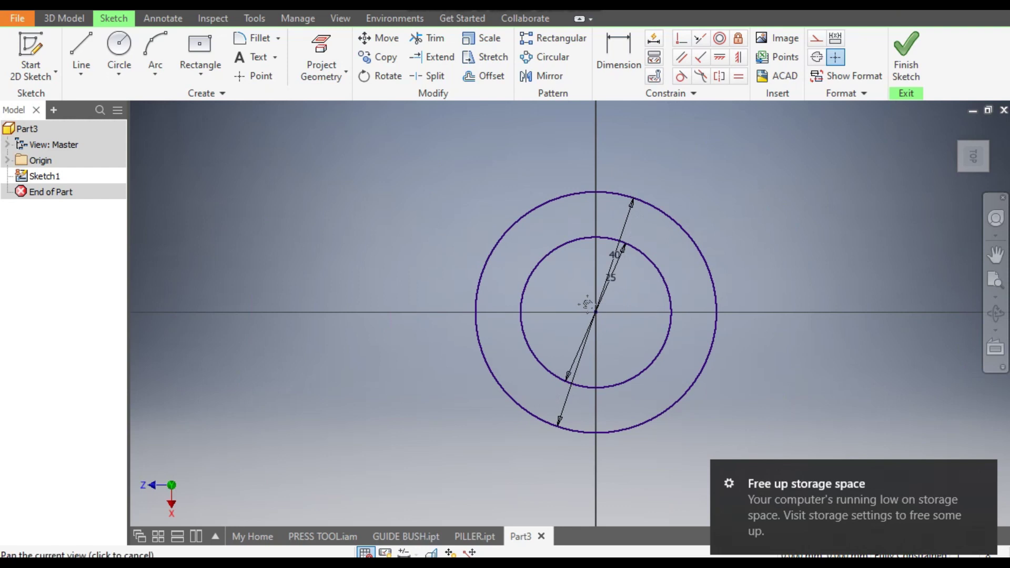
middle_drag(594, 311, 548, 313)
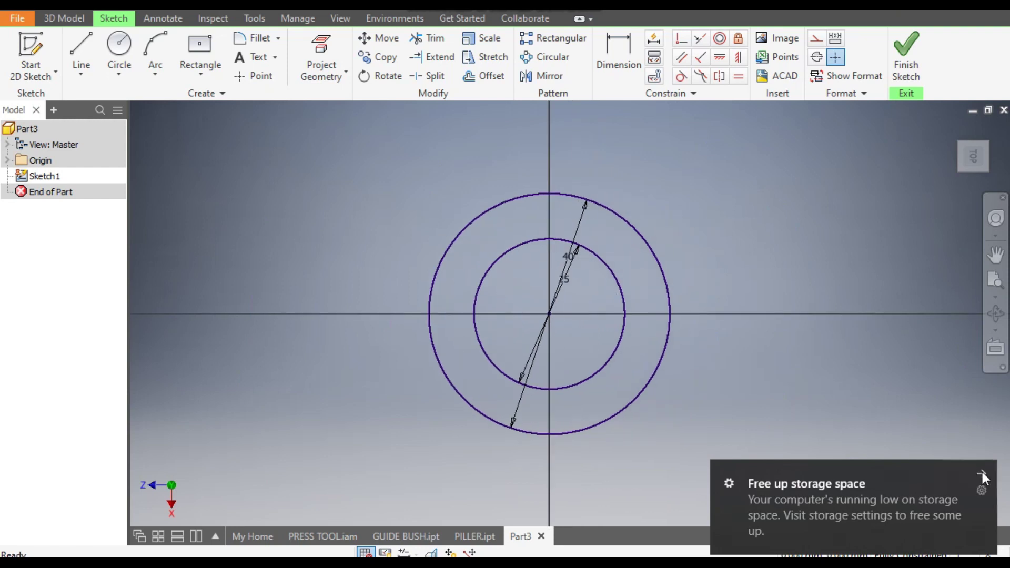
click(982, 471)
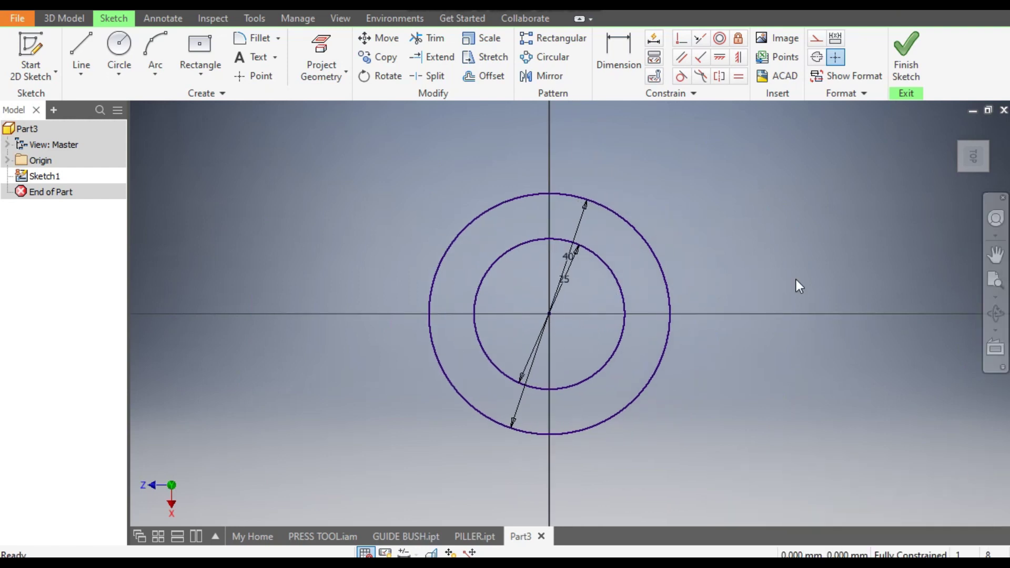
Step: Extrude the ring between the two circles symmetrically about the sketch plane to a total distance of 60 mm
click(74, 20)
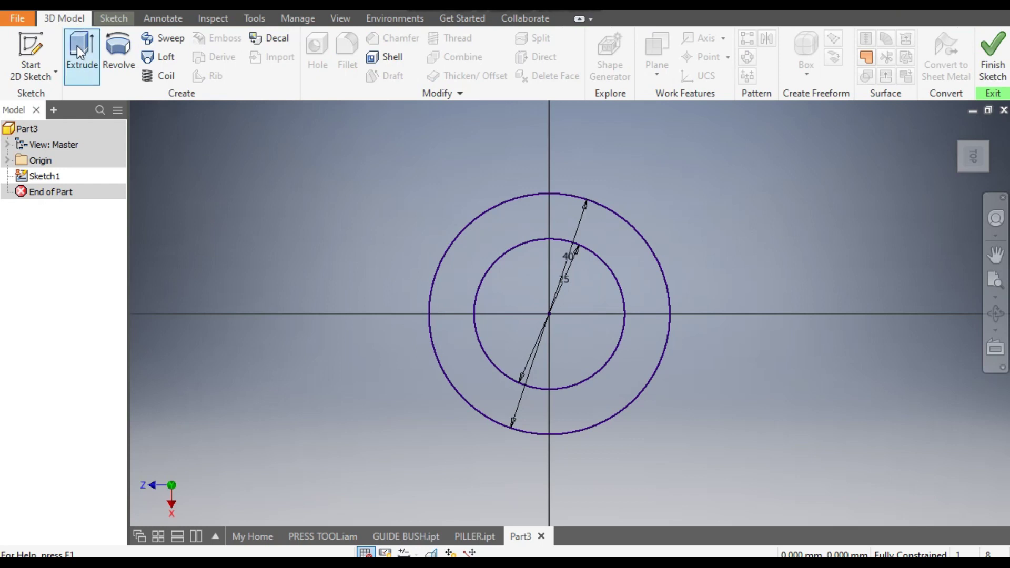
click(76, 46)
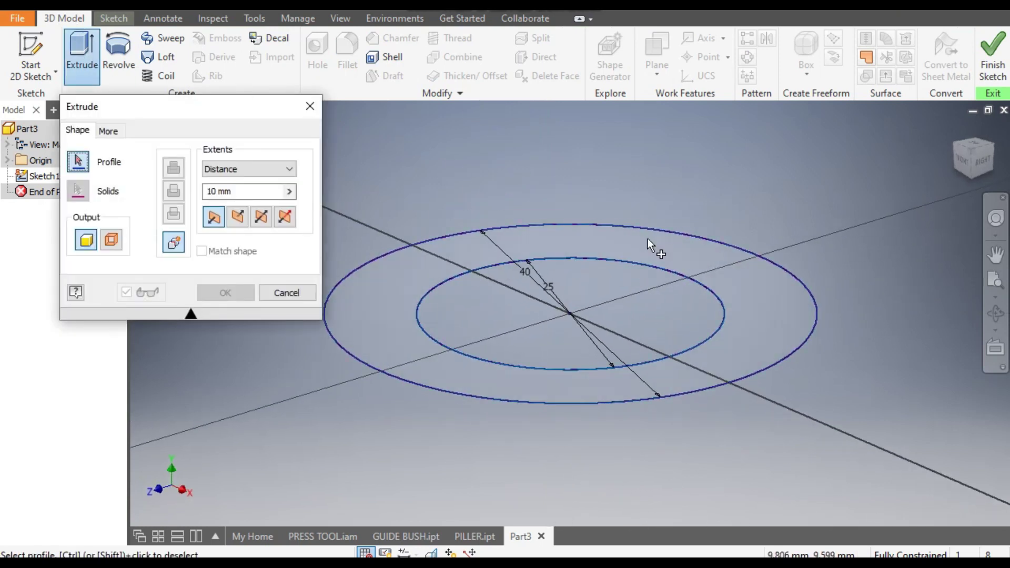
click(648, 238)
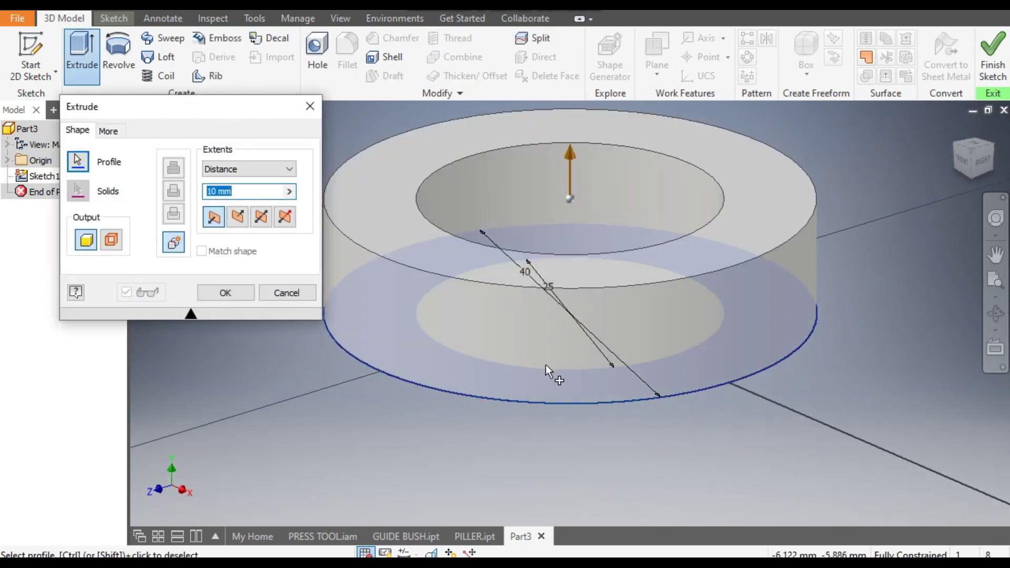
scroll(532, 319, down, 3)
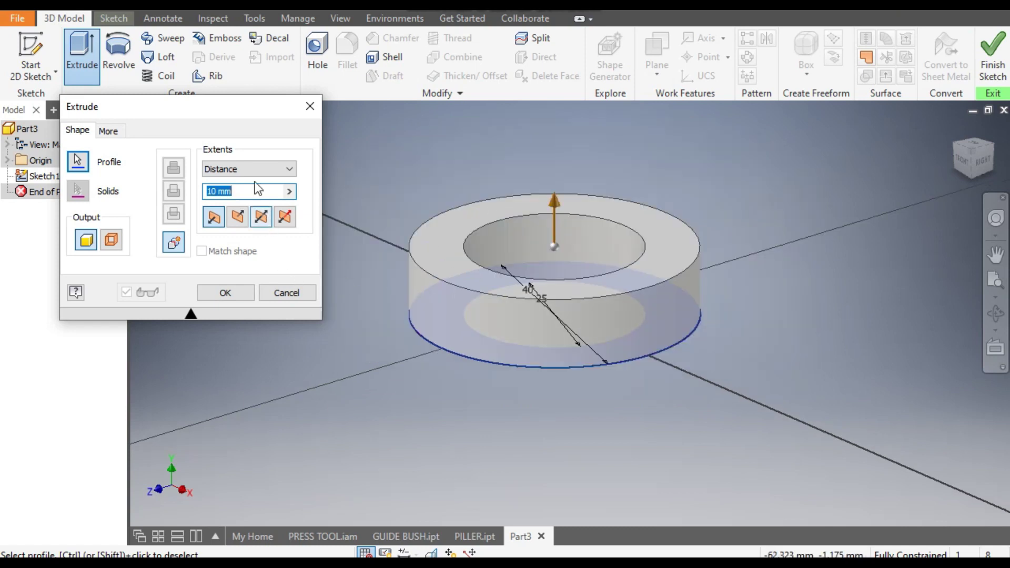
click(259, 216)
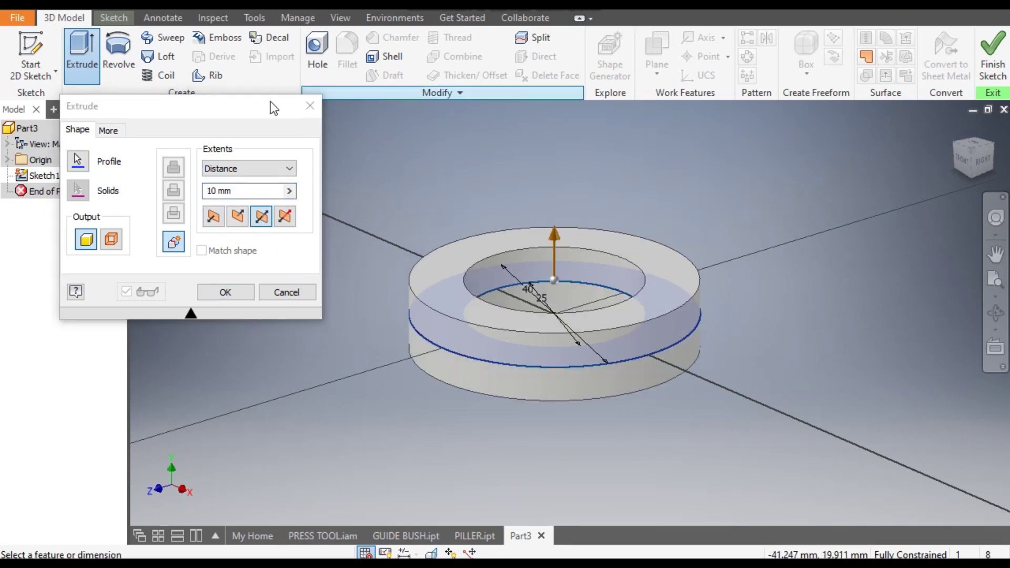
click(239, 194)
text(6)
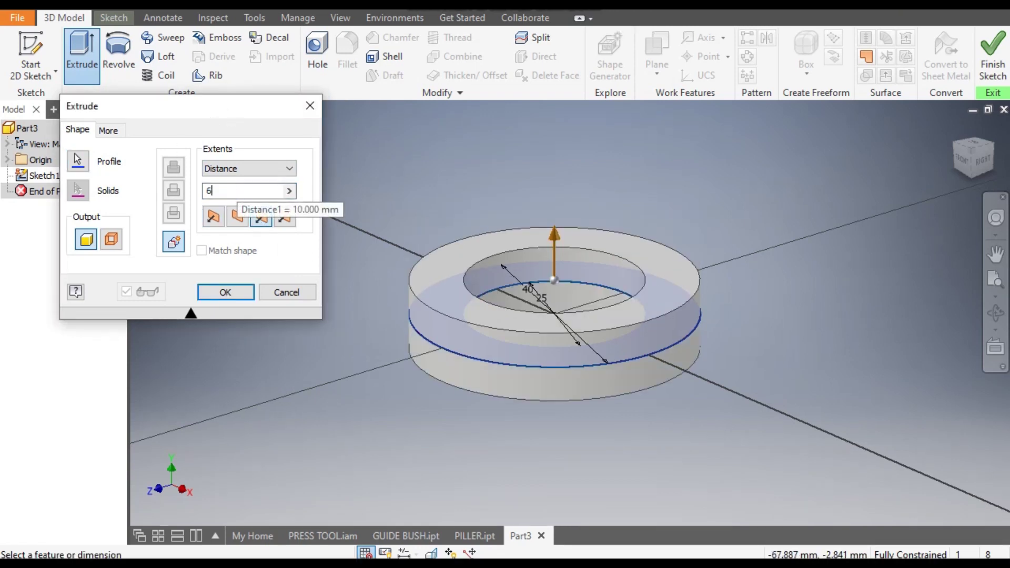
text(0)
scroll(410, 295, down, 4)
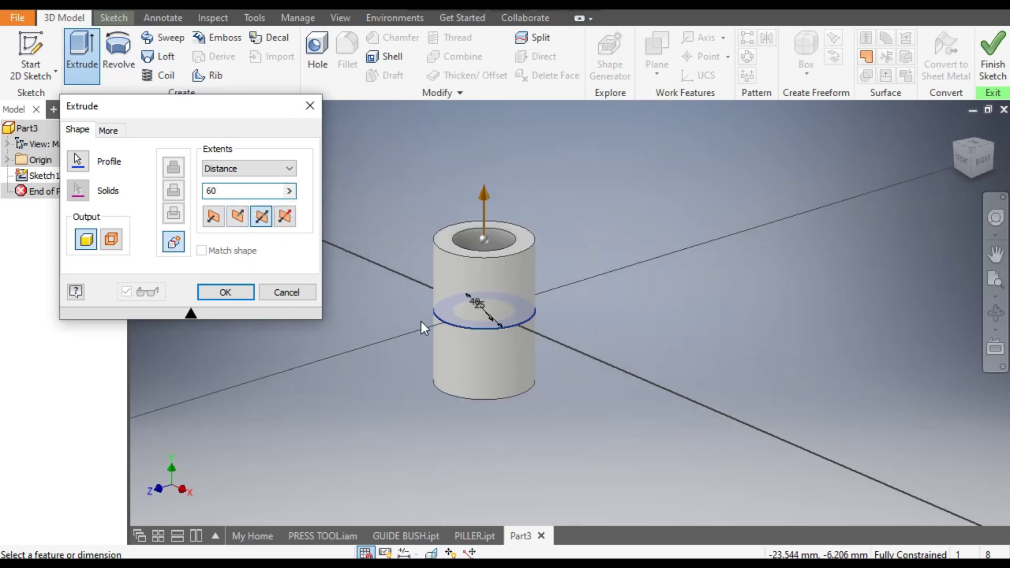
click(235, 297)
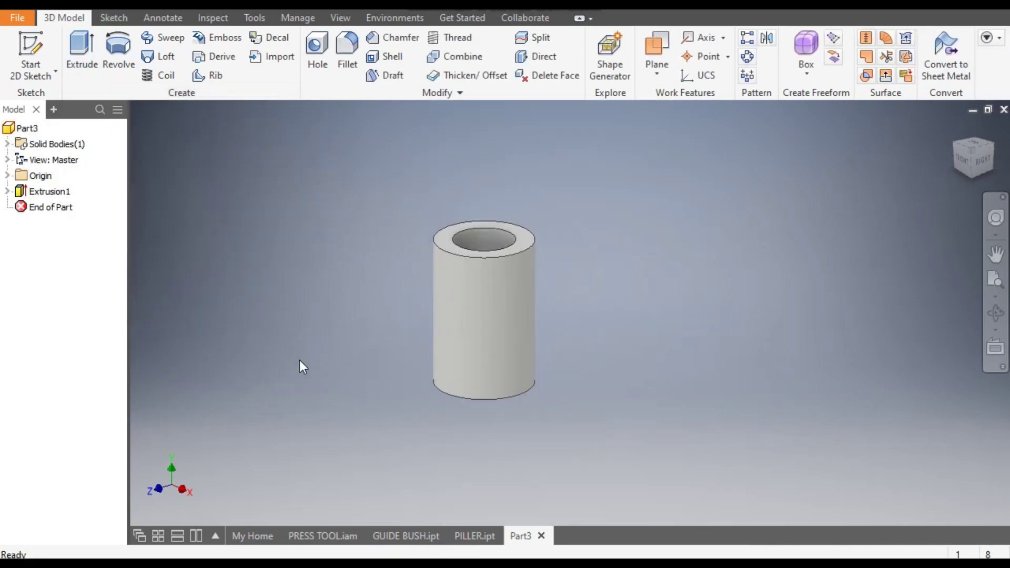
middle_drag(299, 360, 358, 321)
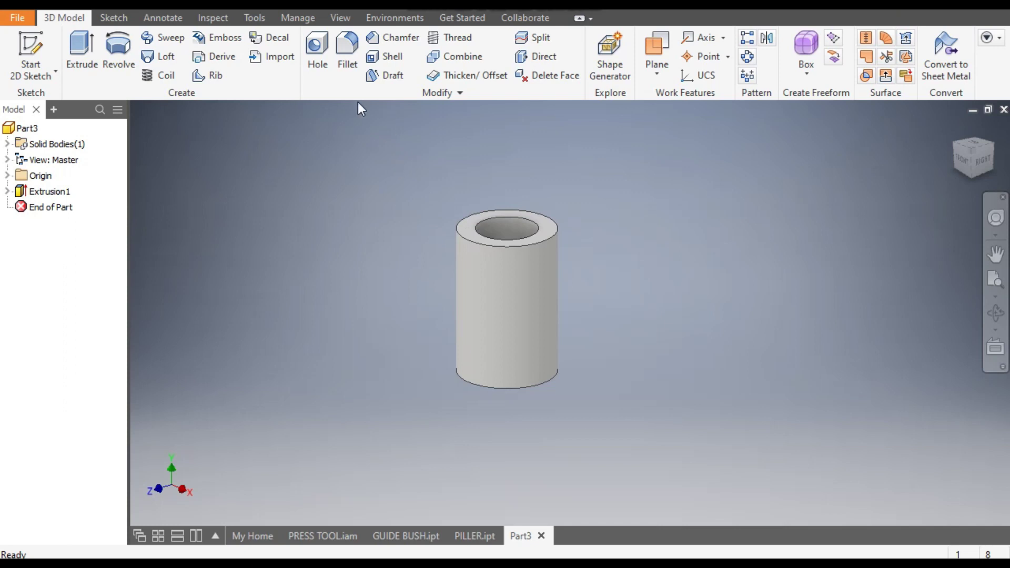
Step: Chamfer the outer circular edges at both ends of the hollow cylinder with a distance of 2 mm
click(405, 46)
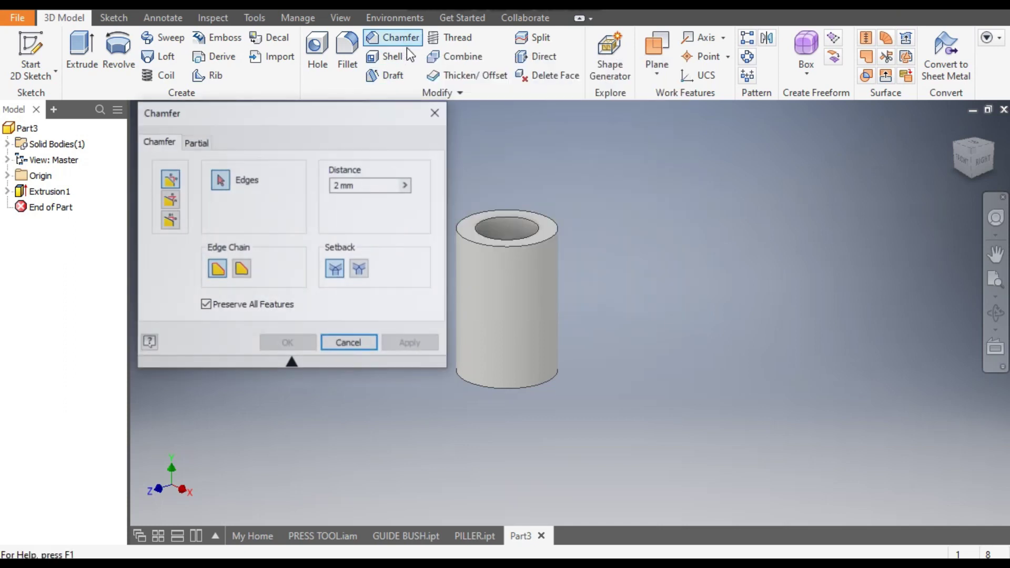
click(548, 238)
click(958, 141)
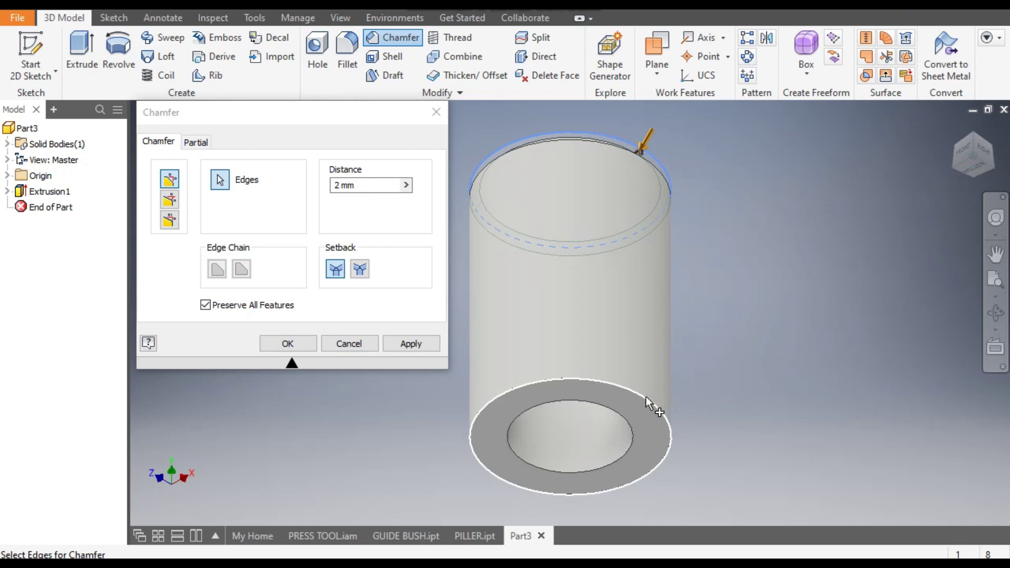
click(646, 396)
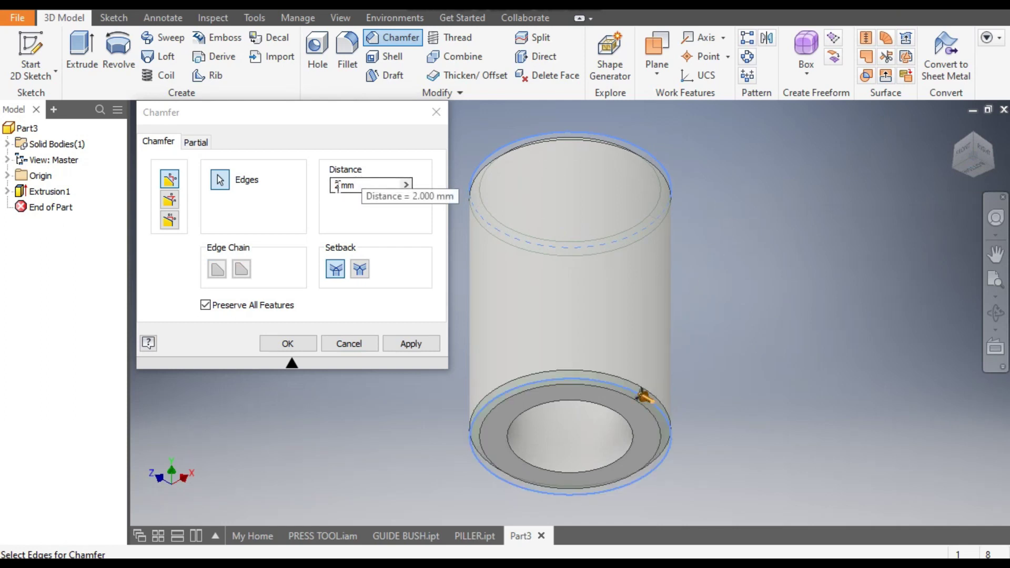
click(288, 343)
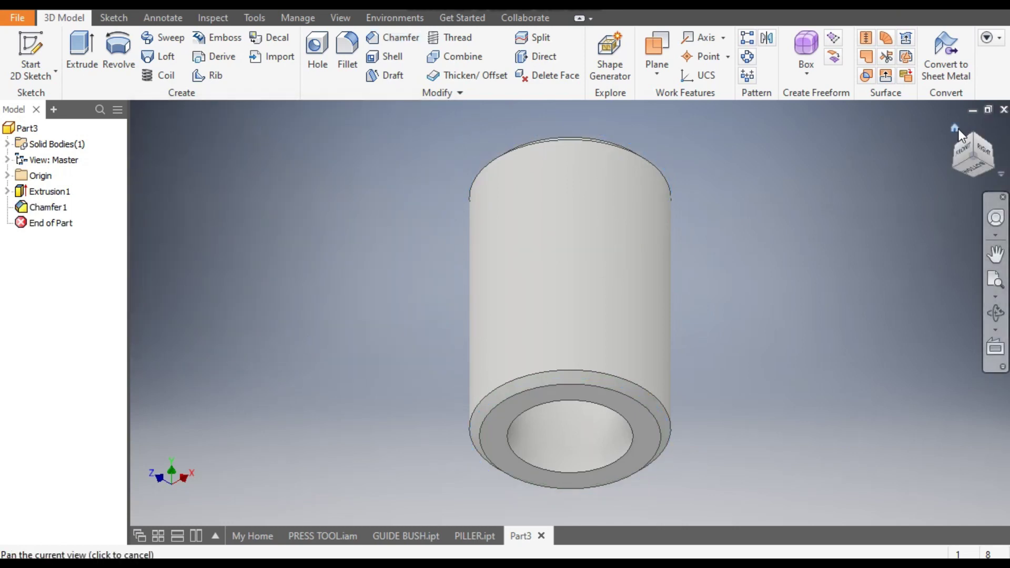
click(956, 129)
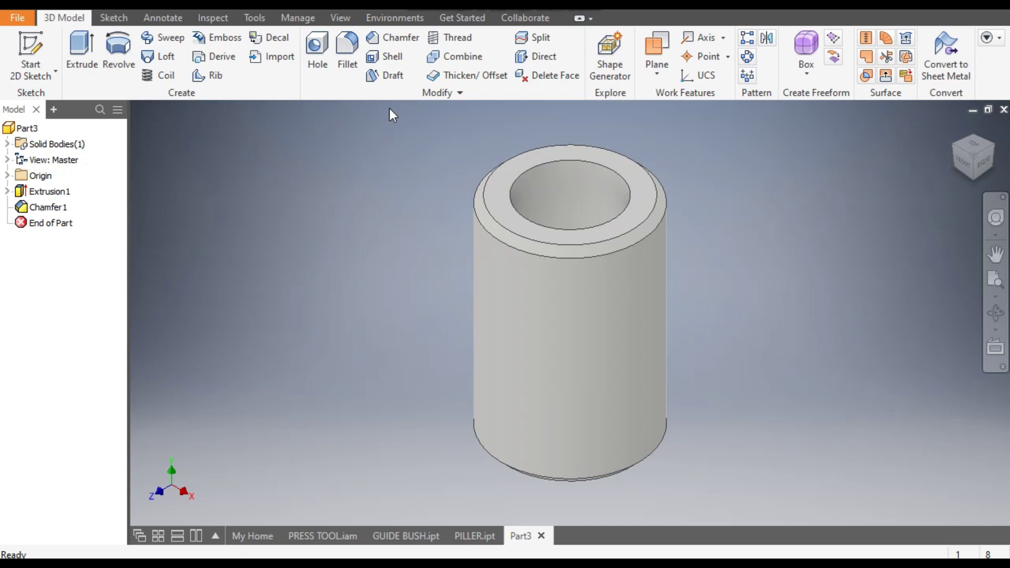
Step: Apply the Copper - Polished appearance from the Inventor Material Library to the whole bush
click(406, 10)
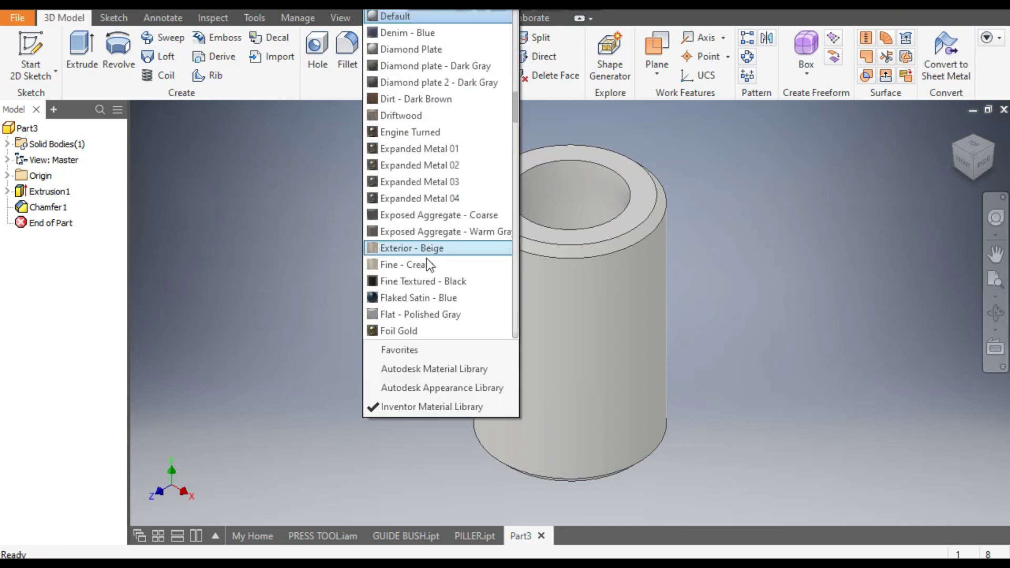
scroll(427, 261, up, 11)
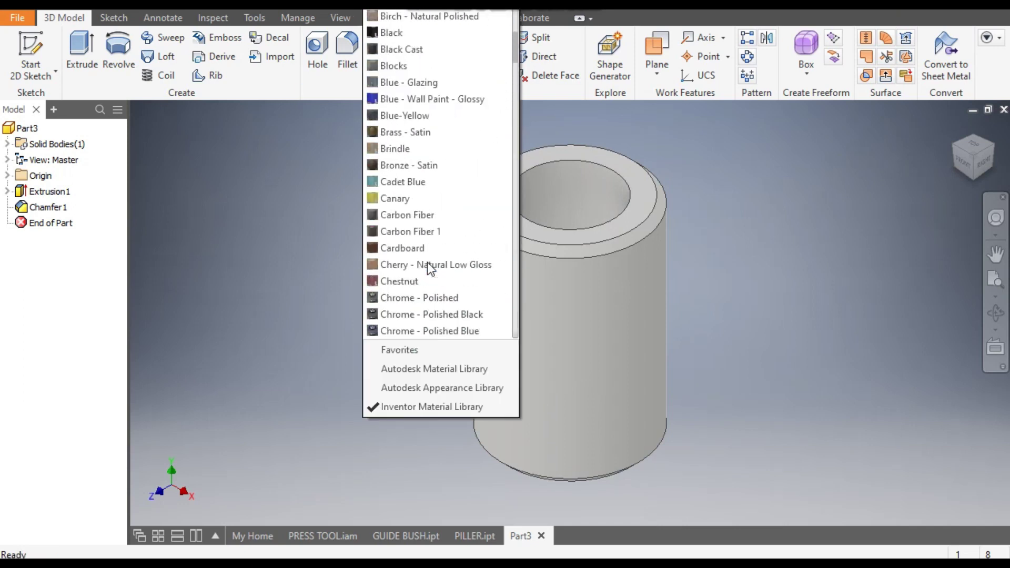
scroll(427, 262, up, 5)
scroll(427, 262, down, 9)
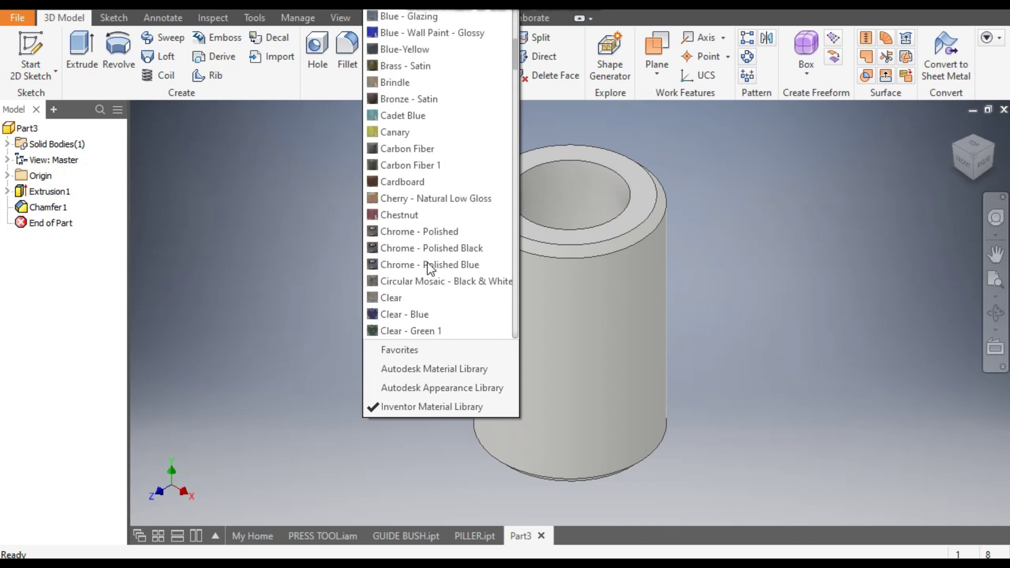
scroll(427, 262, down, 2)
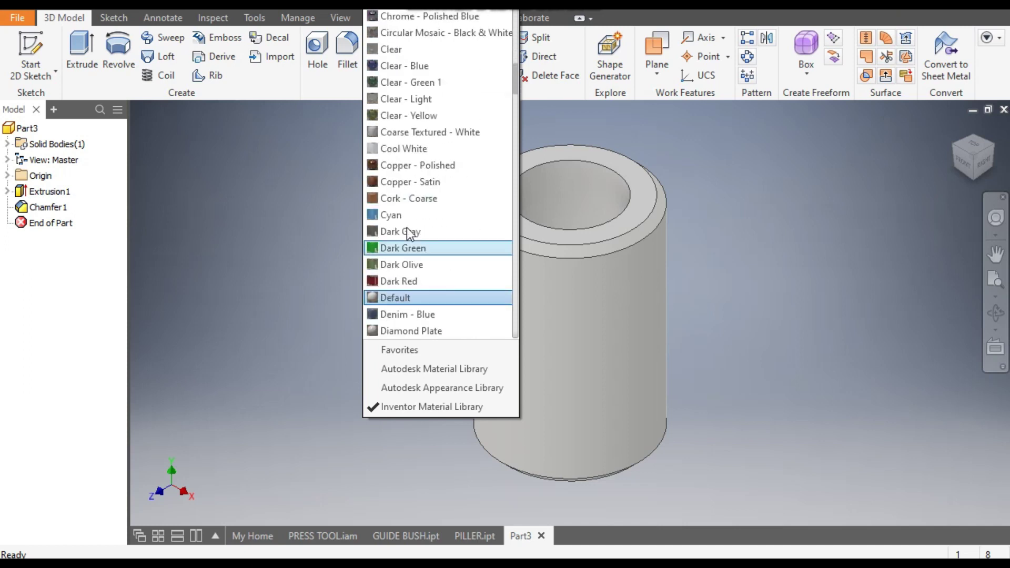
click(405, 166)
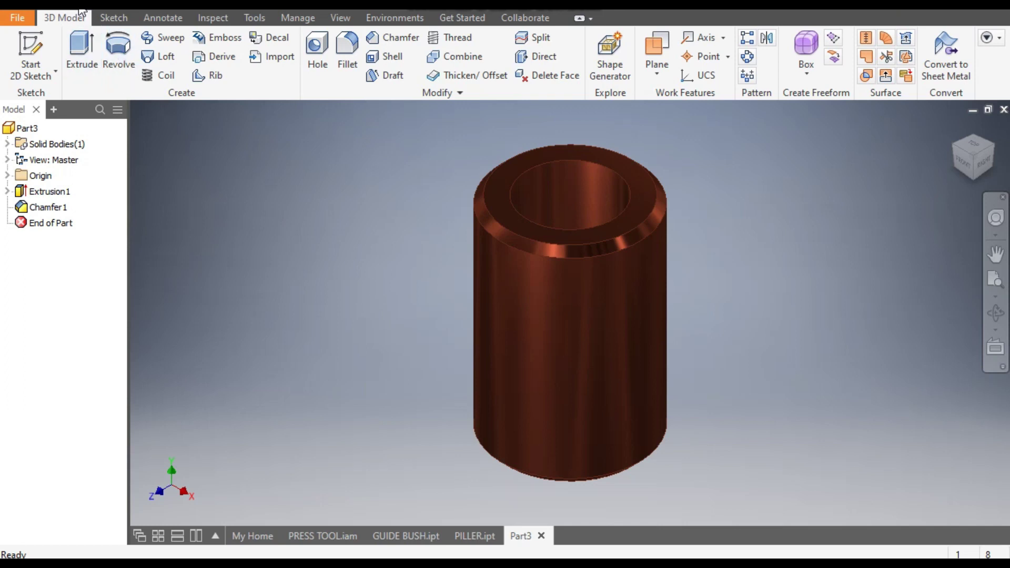
Step: Save the part as GUIDE BUSH in the new press tool assy folder
key(ctrl+s)
text(G)
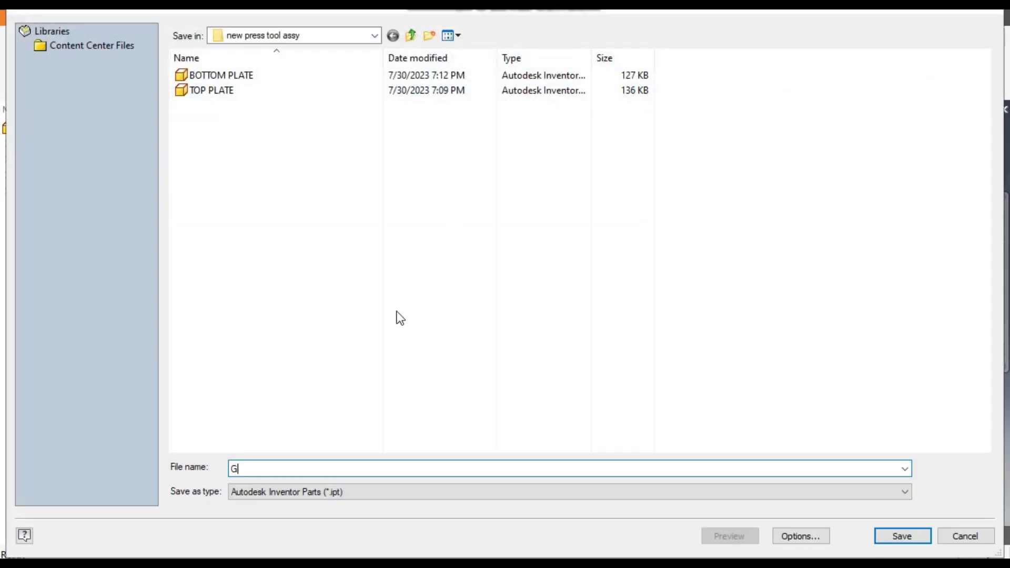
text(UIDE )
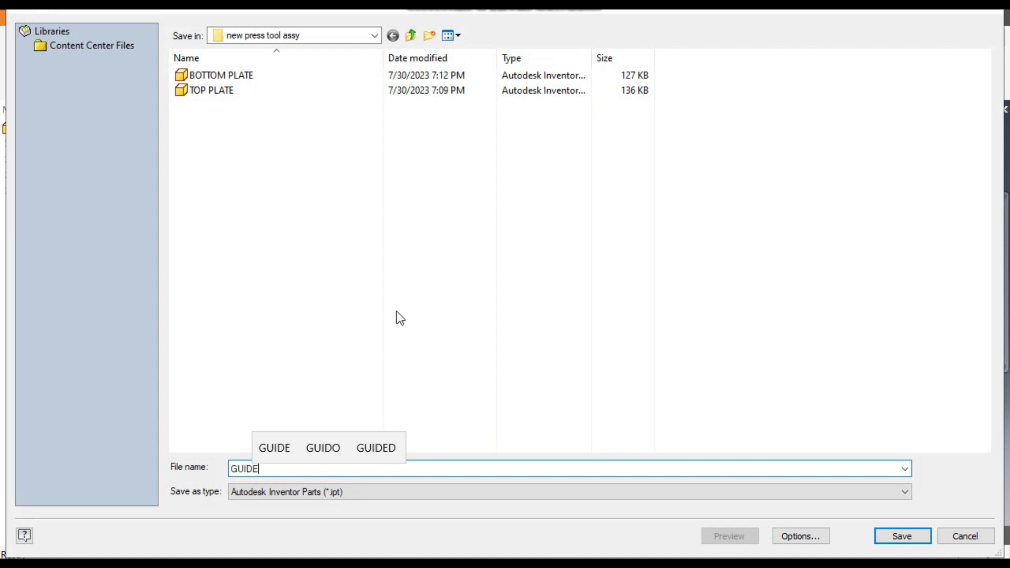
text(BUSH)
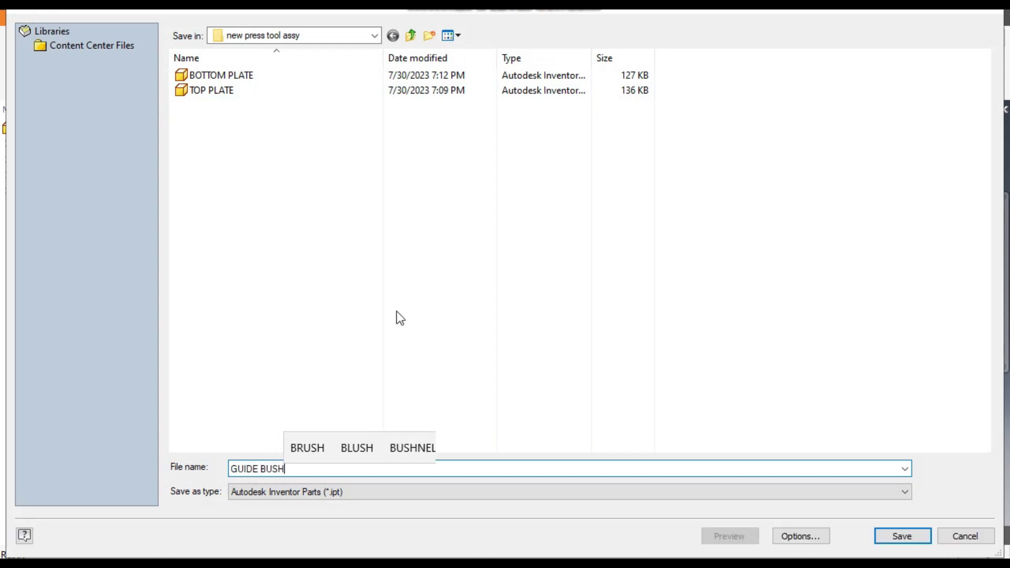
key(Return)
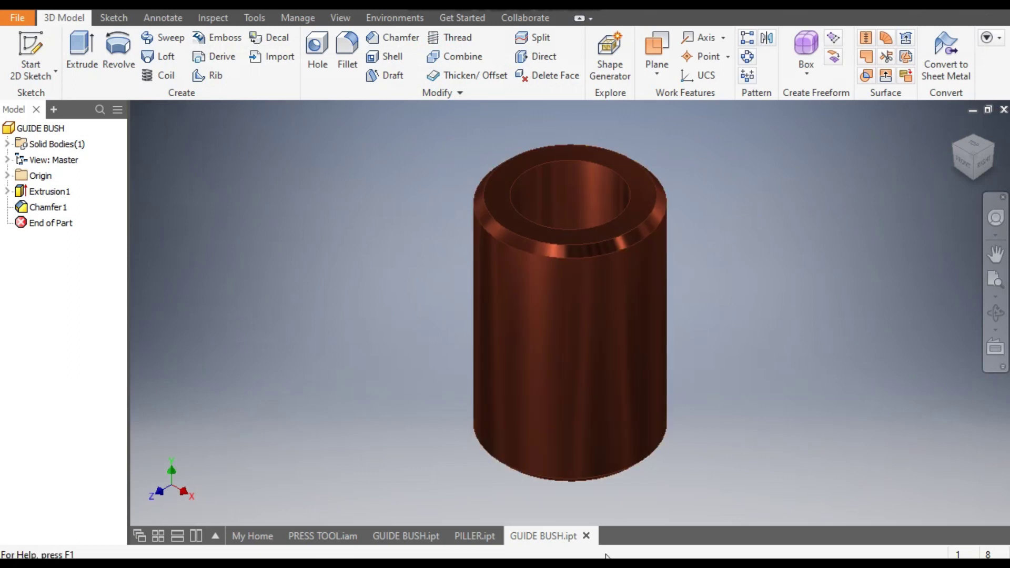
Step: Close both guide bush files, keeping the piller part and the press tool assembly open
click(585, 536)
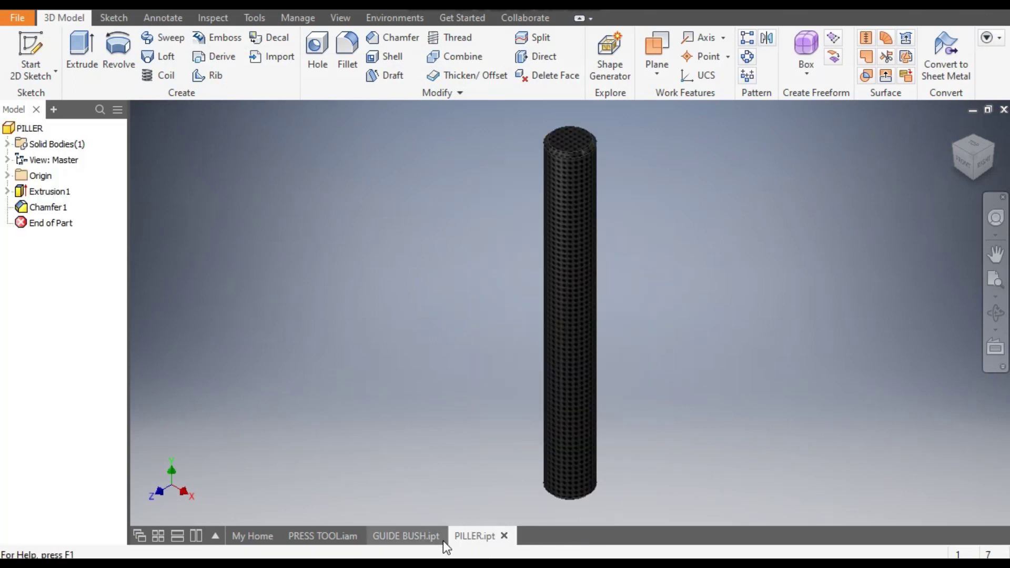
click(430, 537)
click(447, 535)
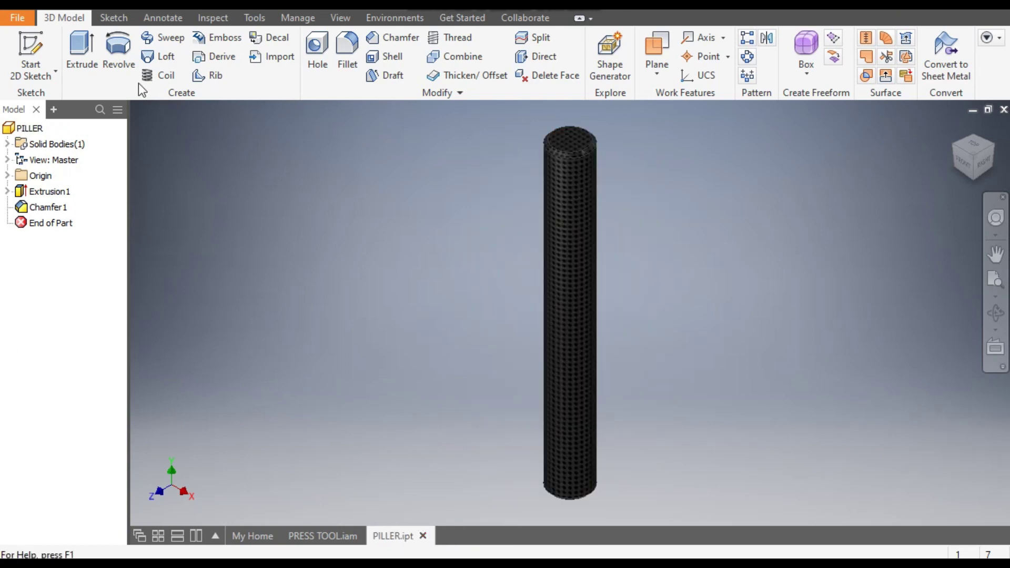
Step: Create a new part from the metric Standard (mm).ipt template and start a 2D sketch on the XZ plane
key(ctrl+n)
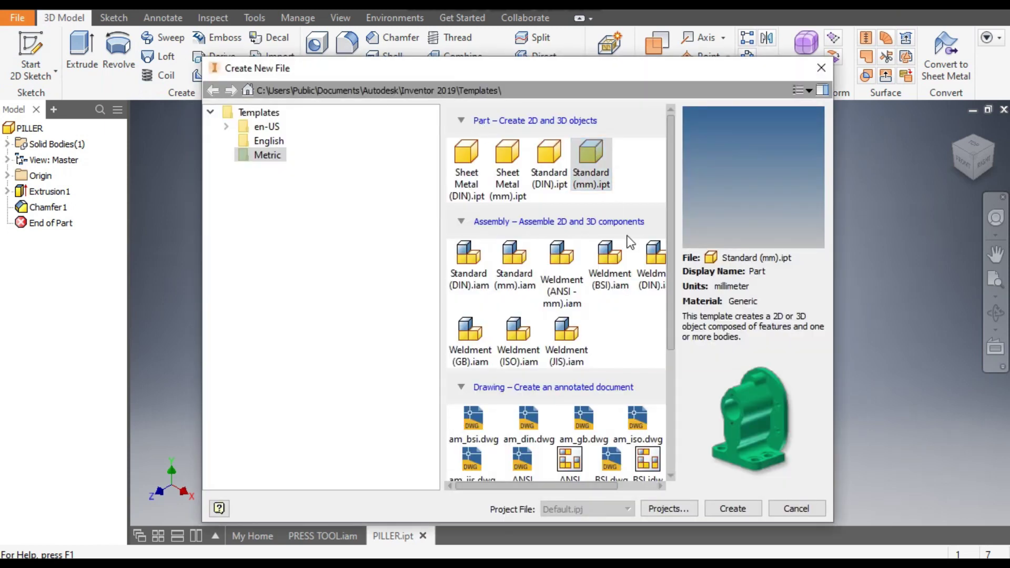
click(733, 508)
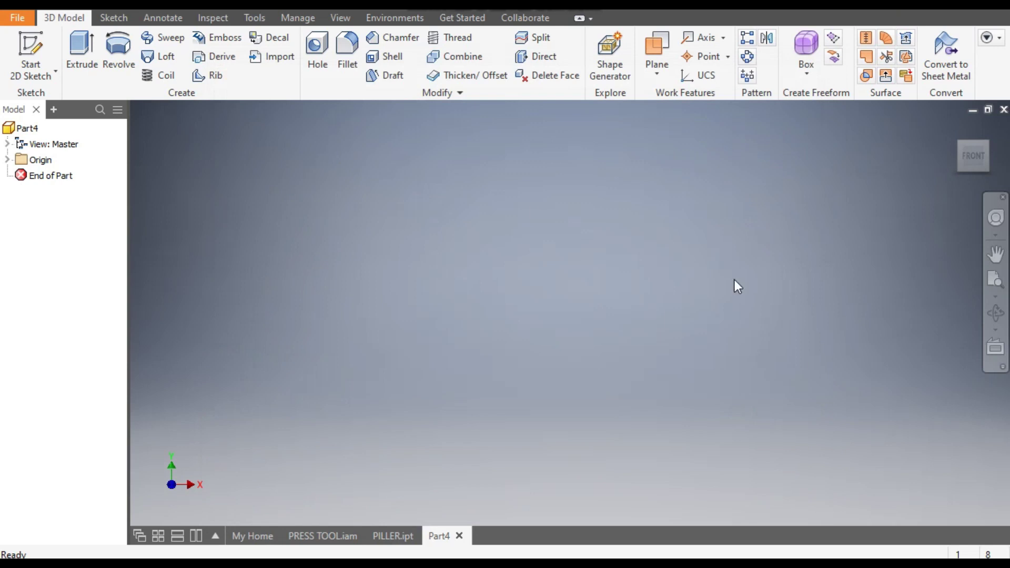
click(30, 55)
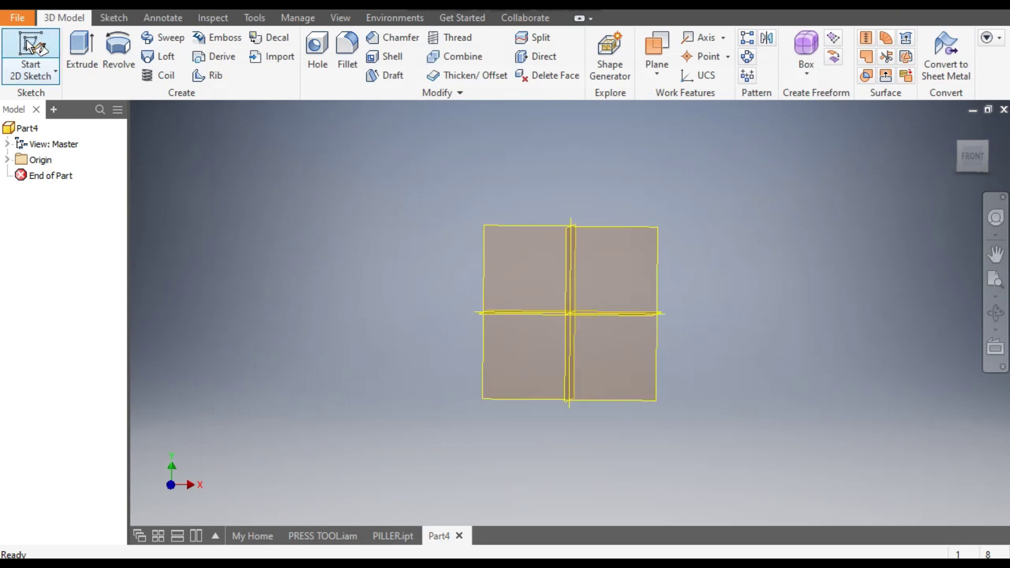
click(423, 309)
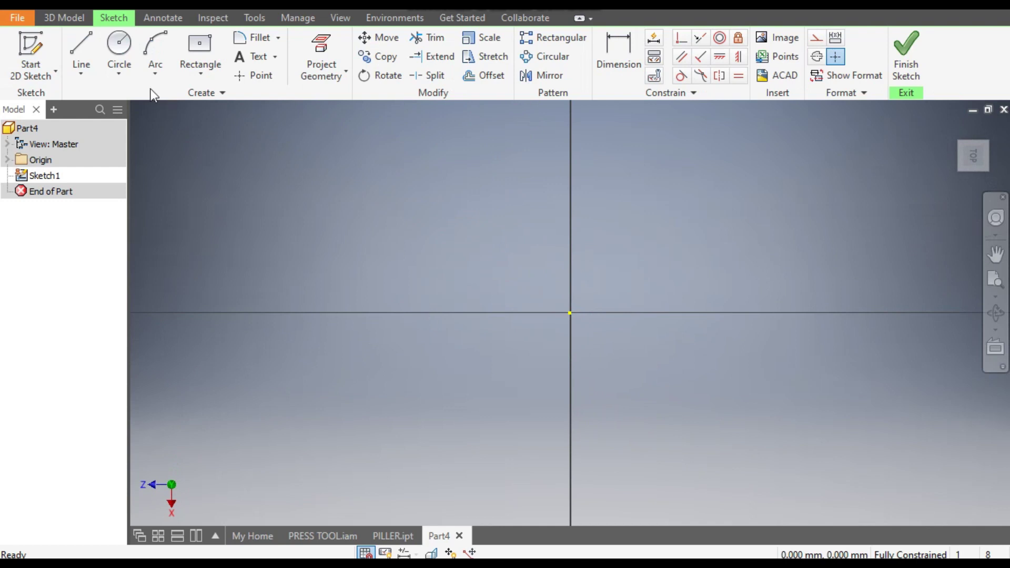
Step: Sketch a circle with a diameter of 25 mm centred on the origin
click(121, 52)
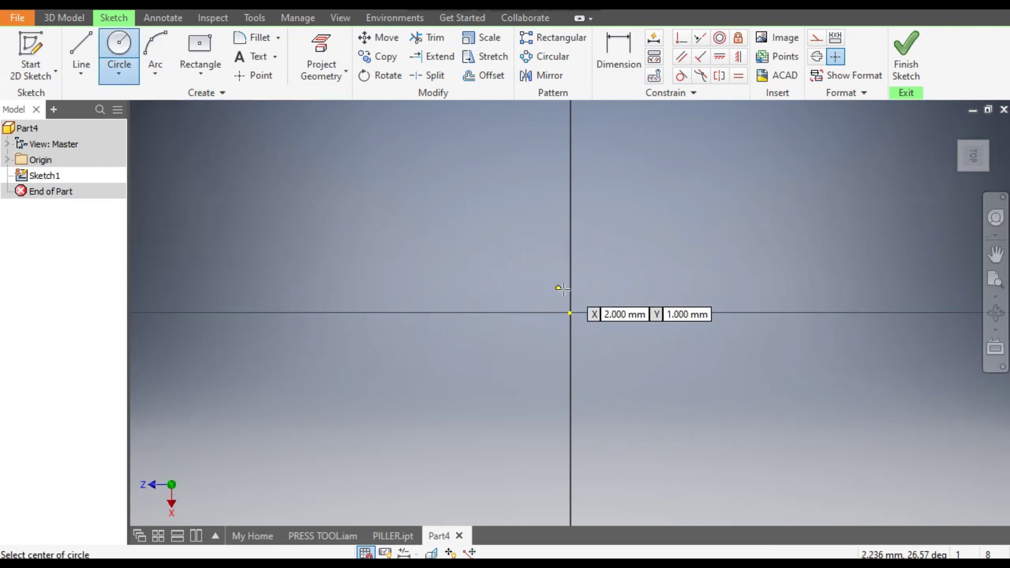
click(570, 313)
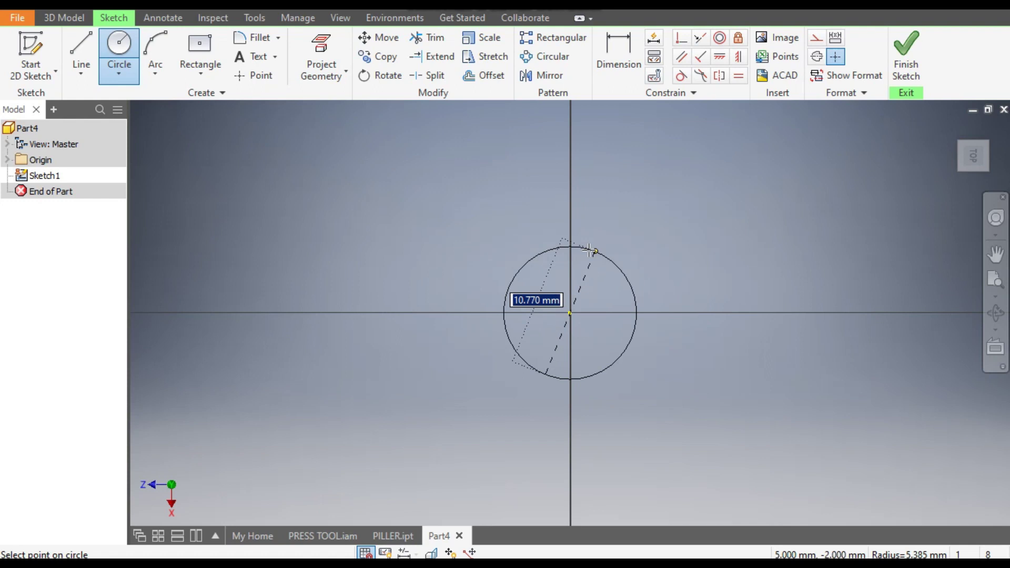
text(25)
key(Return)
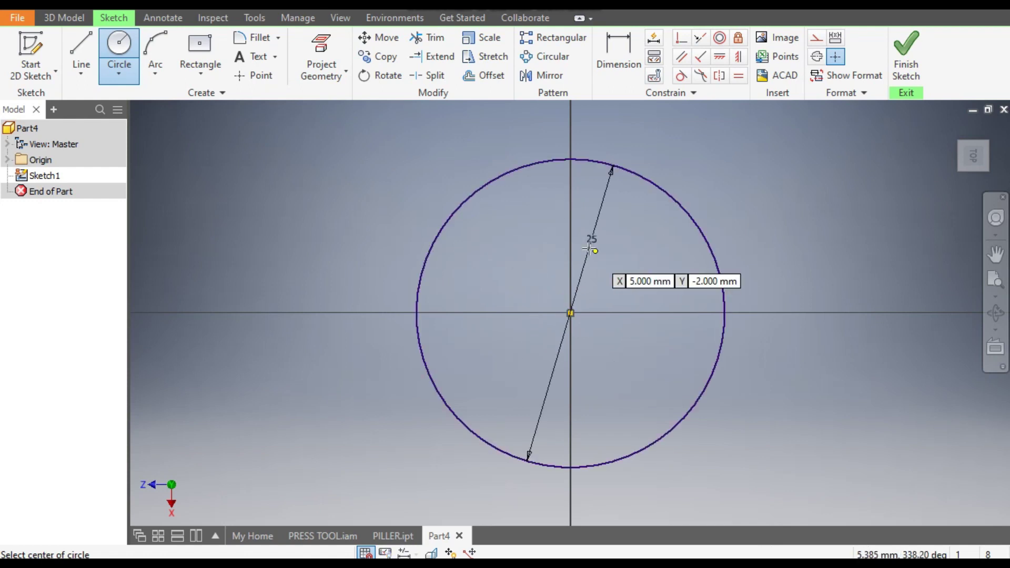
Step: Extrude the circle symmetrically about the sketch plane to a total distance of 200 mm
click(81, 21)
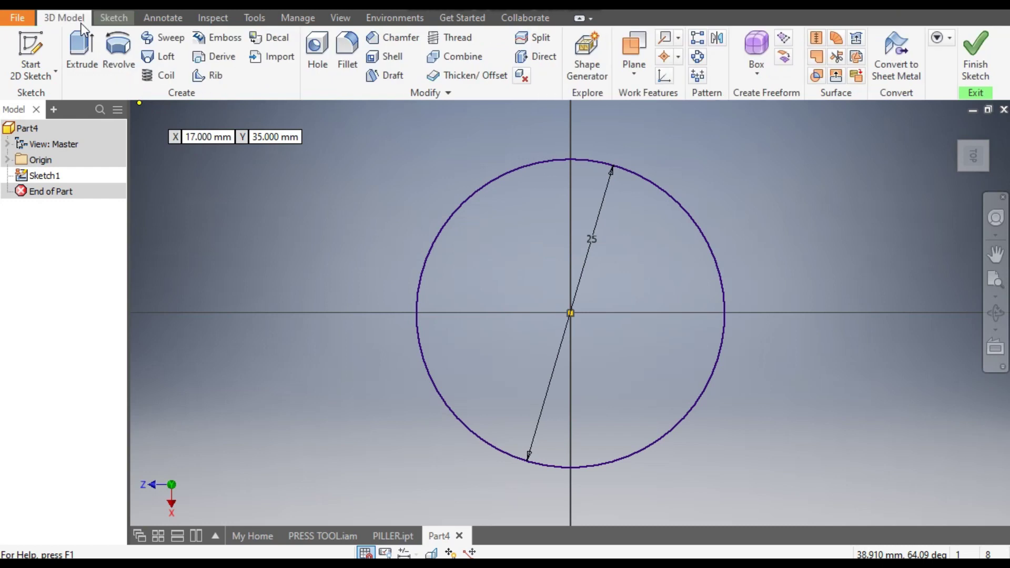
click(80, 46)
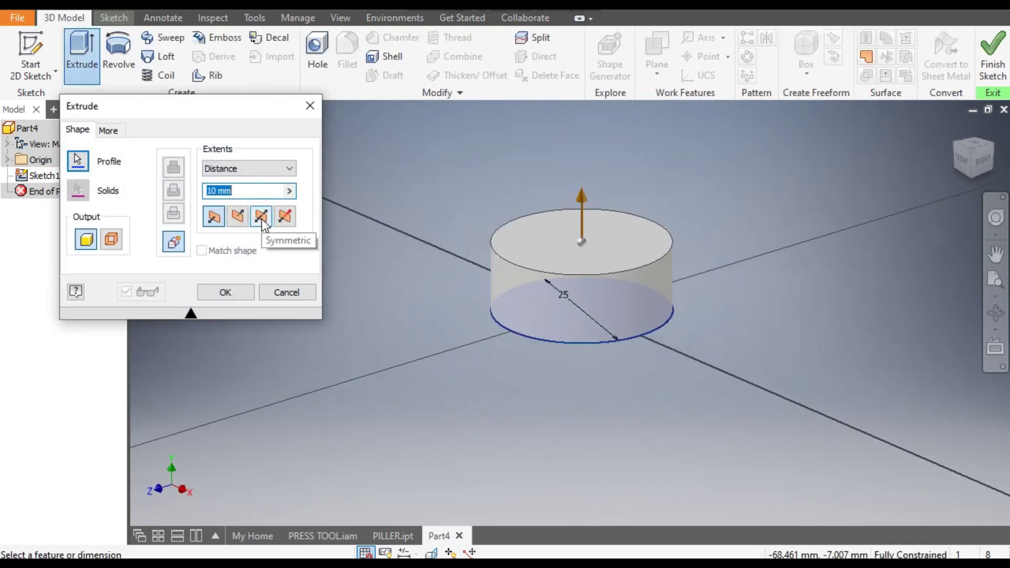
click(261, 217)
click(237, 195)
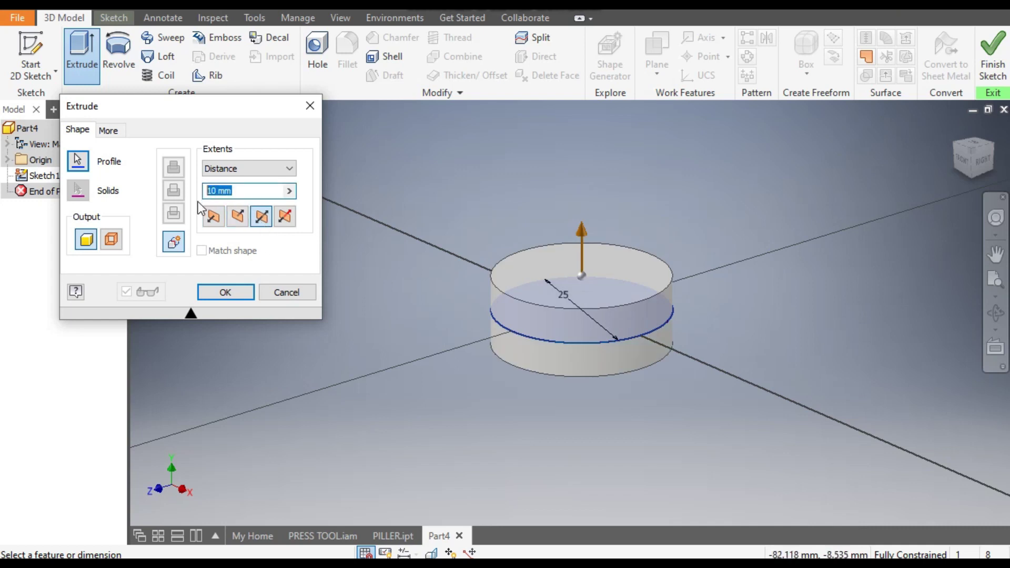
text(200)
scroll(498, 289, up, 8)
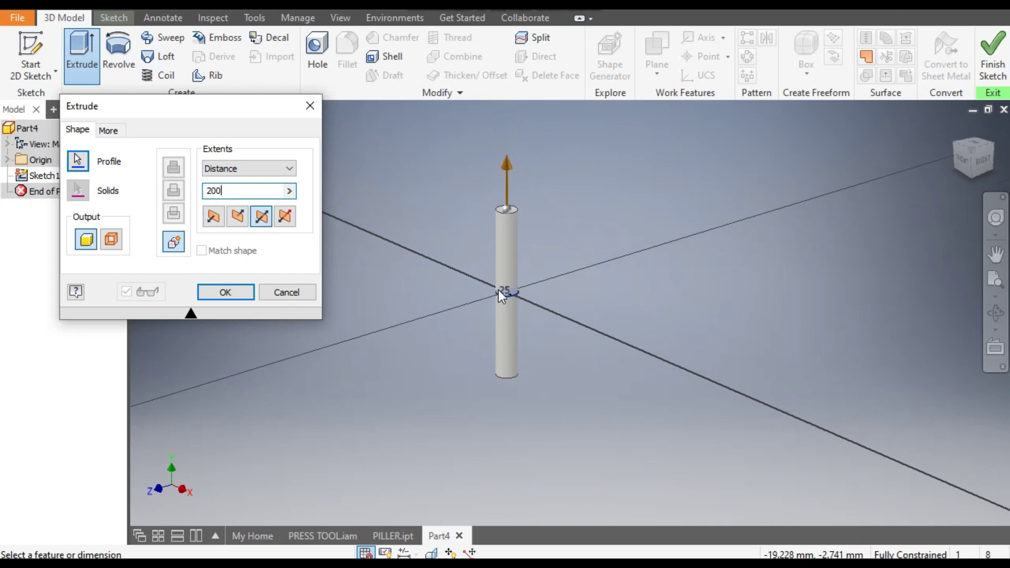
click(228, 295)
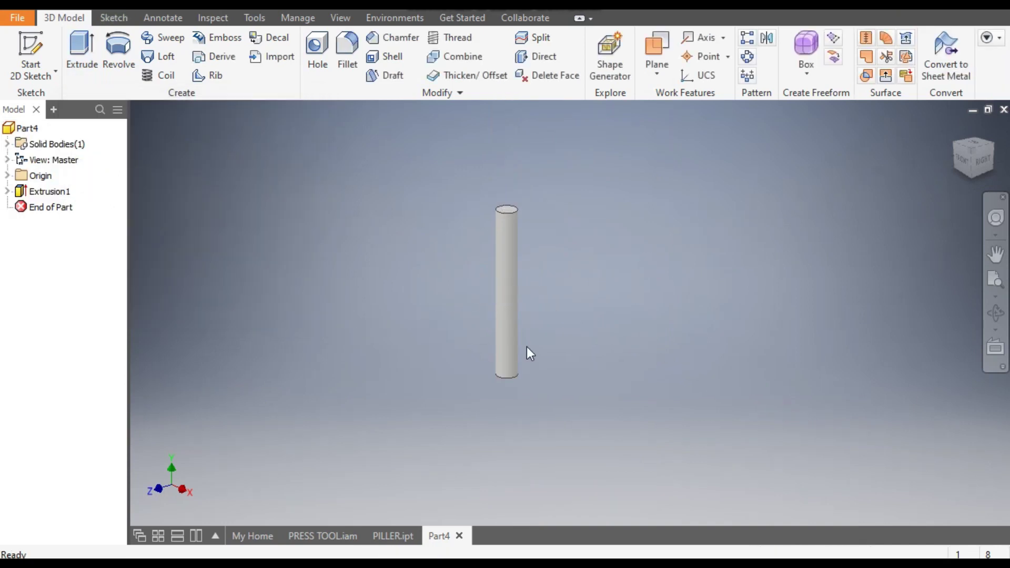
Step: Chamfer the circular edges at both ends of the solid cylinder with a distance of 2 mm
scroll(515, 244, down, 4)
click(513, 185)
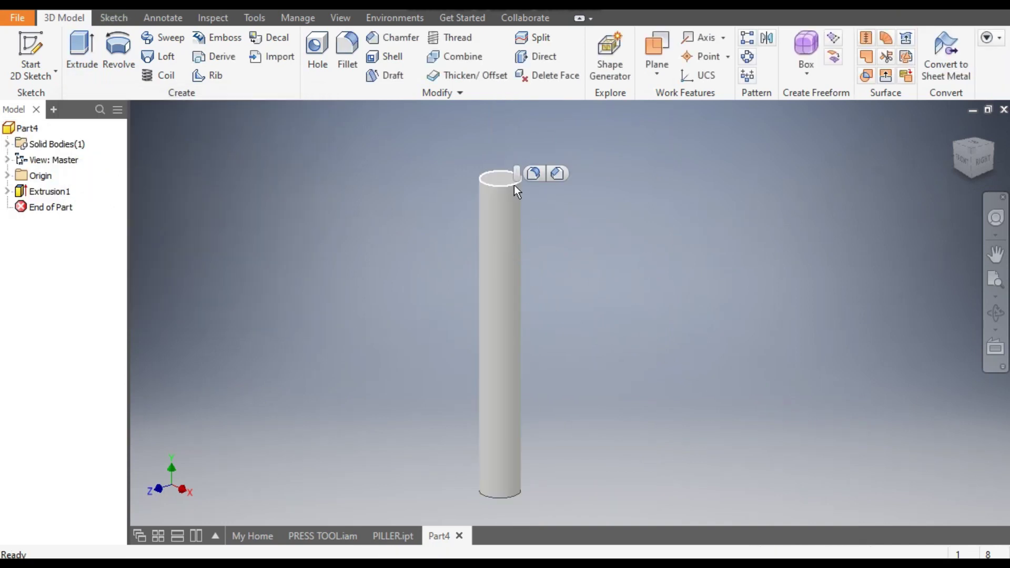
click(558, 174)
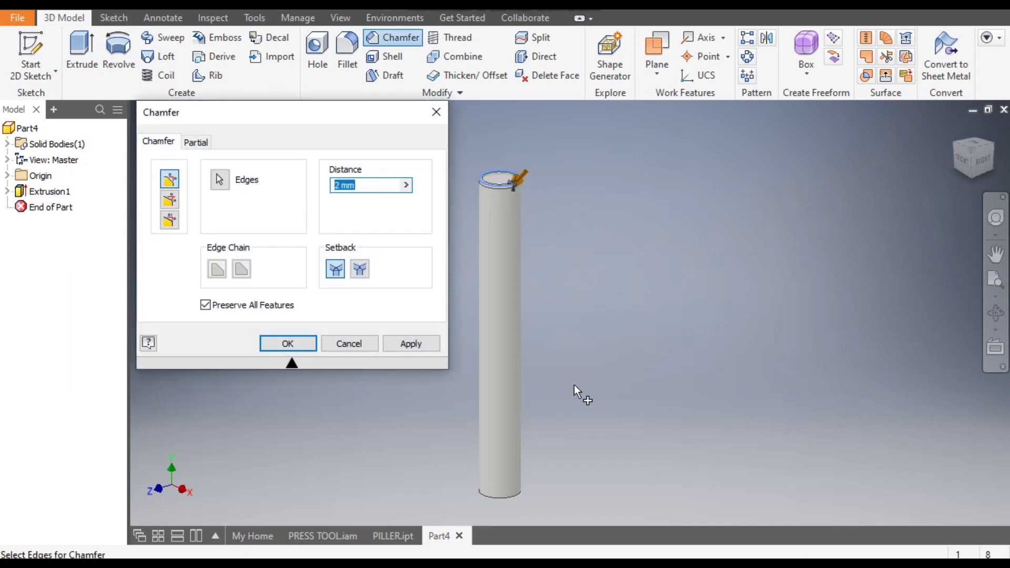
mouse_move(684, 158)
shift+middle_down()
mouse_move(676, 146)
mouse_move(671, 155)
shift+middle_up()
scroll(679, 317, up, 5)
click(643, 295)
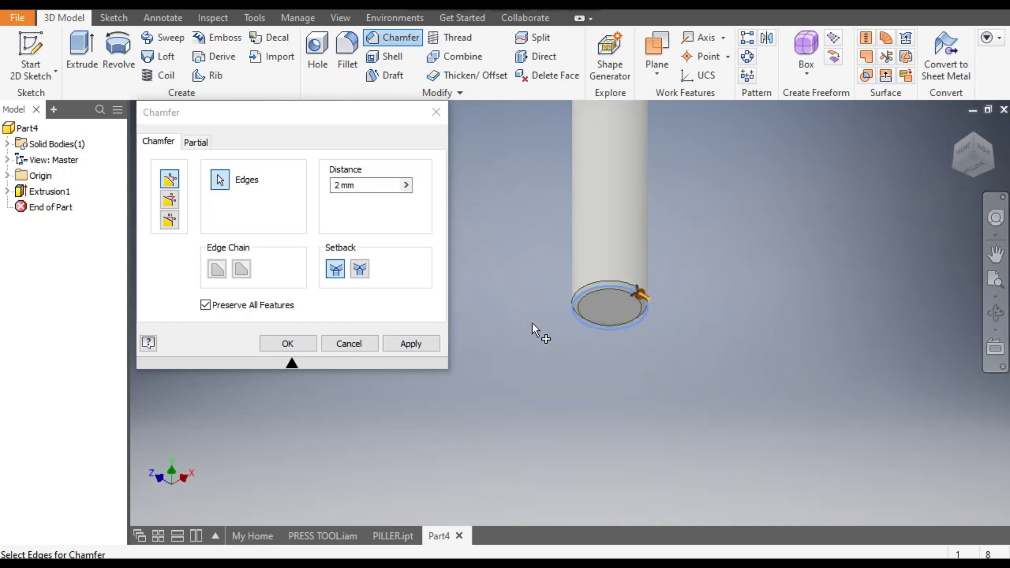
click(290, 344)
Step: Apply the Skid Plate appearance from the Inventor Material Library to the whole cylinder
click(955, 128)
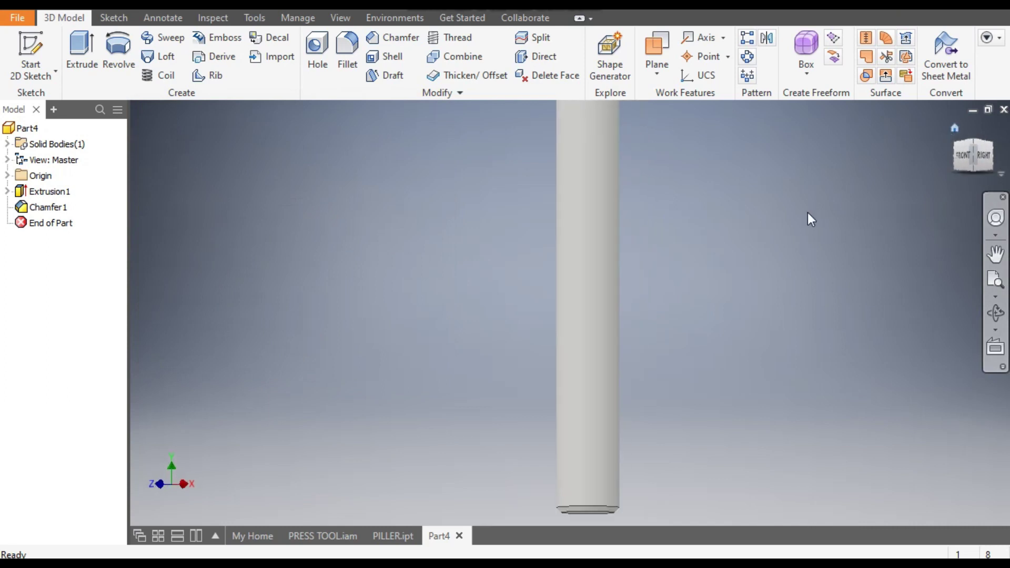
click(404, 11)
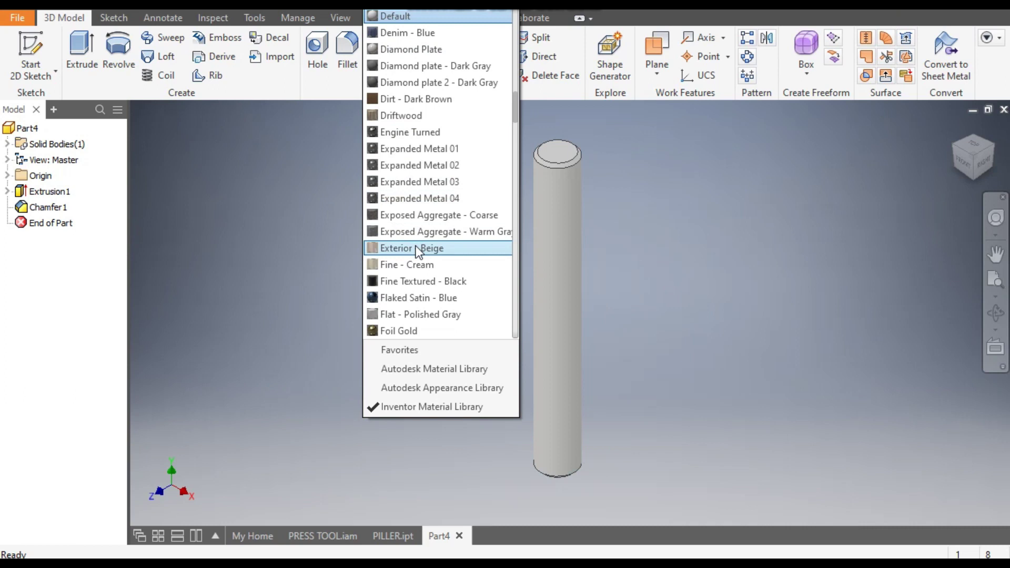
scroll(415, 245, down, 9)
scroll(416, 245, down, 12)
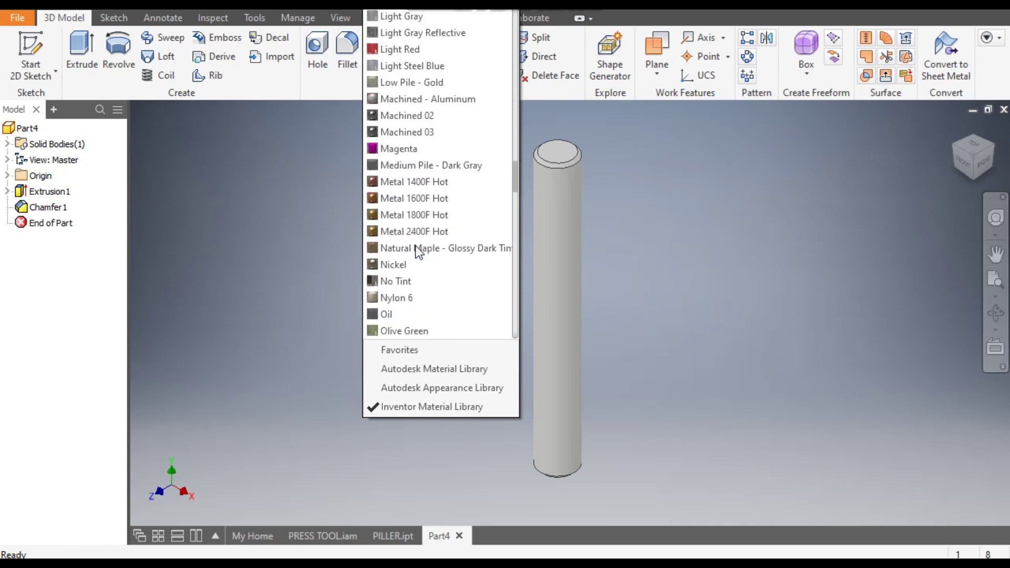
scroll(415, 245, down, 1)
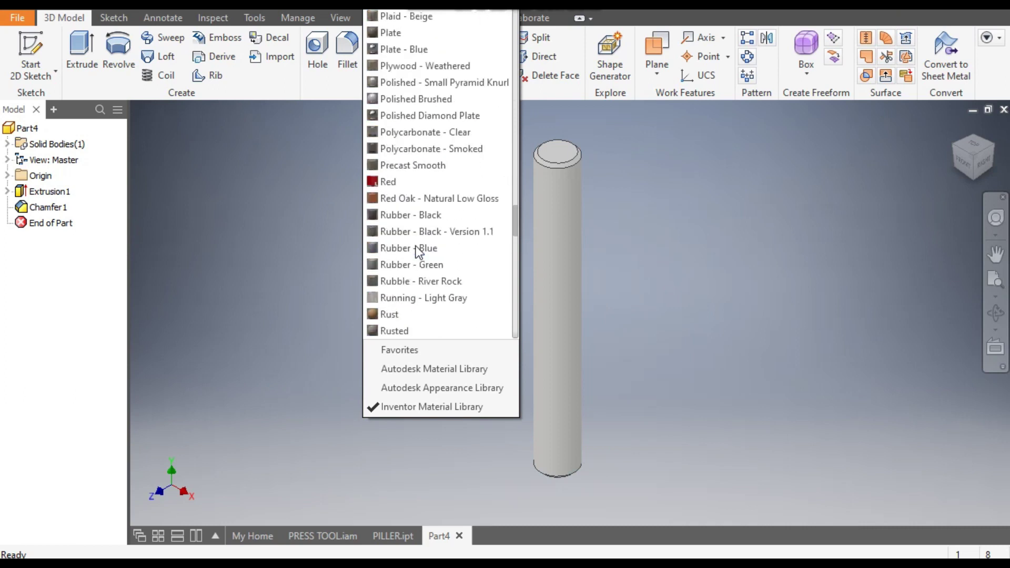
scroll(416, 245, down, 2)
scroll(420, 323, down, 1)
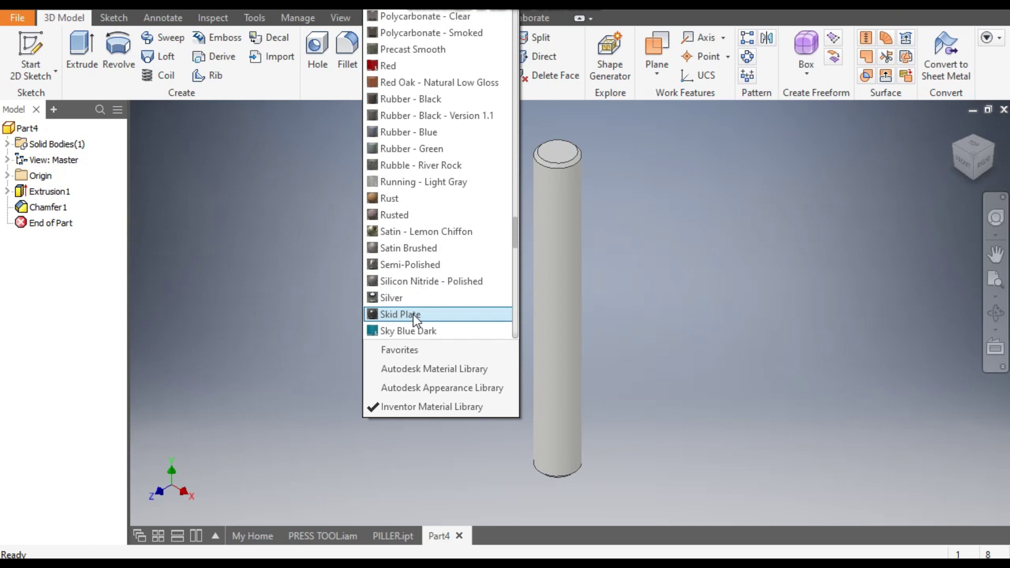
click(413, 314)
scroll(570, 199, up, 4)
scroll(570, 204, down, 5)
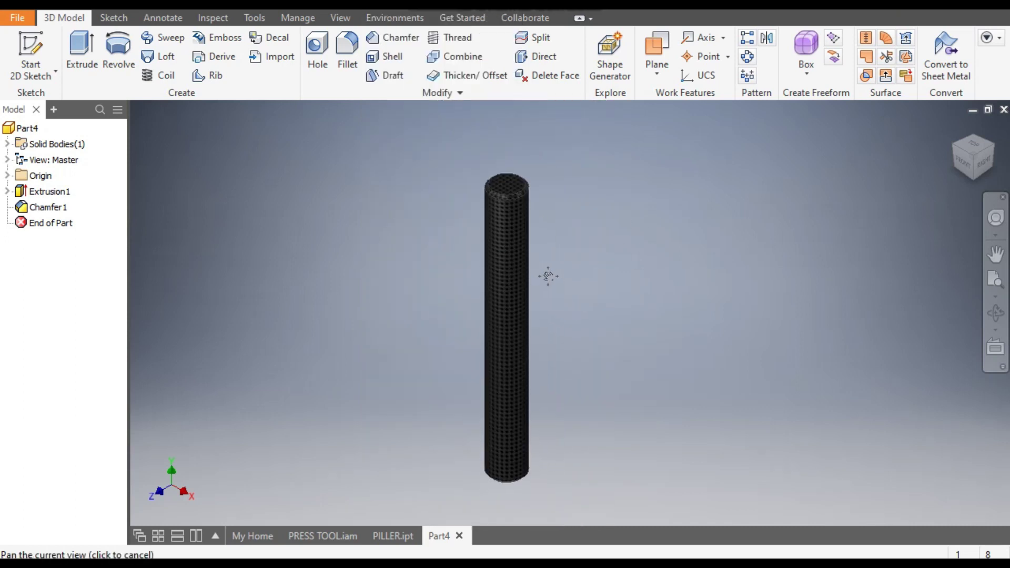
middle_drag(548, 275, 581, 252)
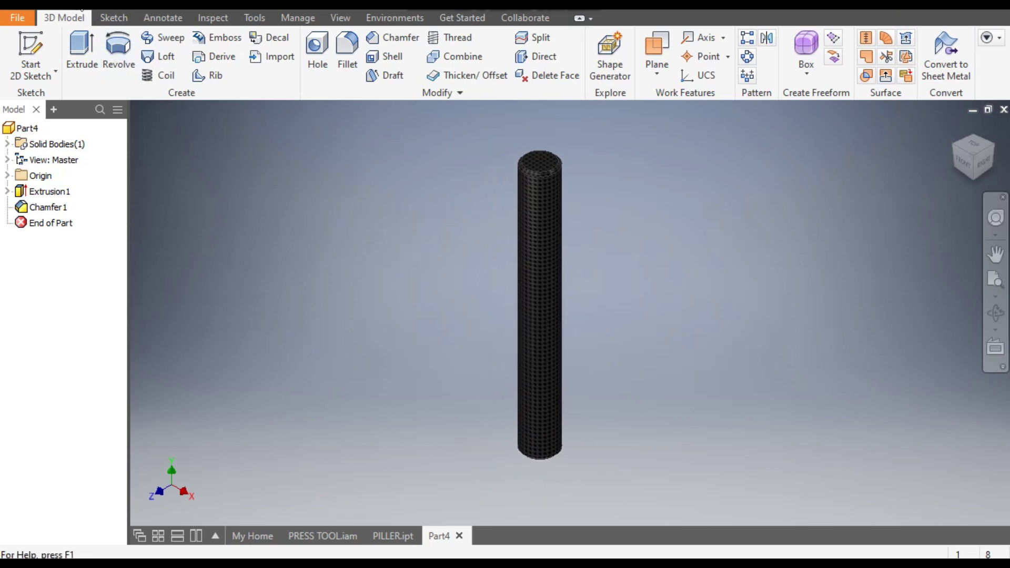
Step: Save the part as PILLER in the new press tool assy folder and close both piller files
key(ctrl+s)
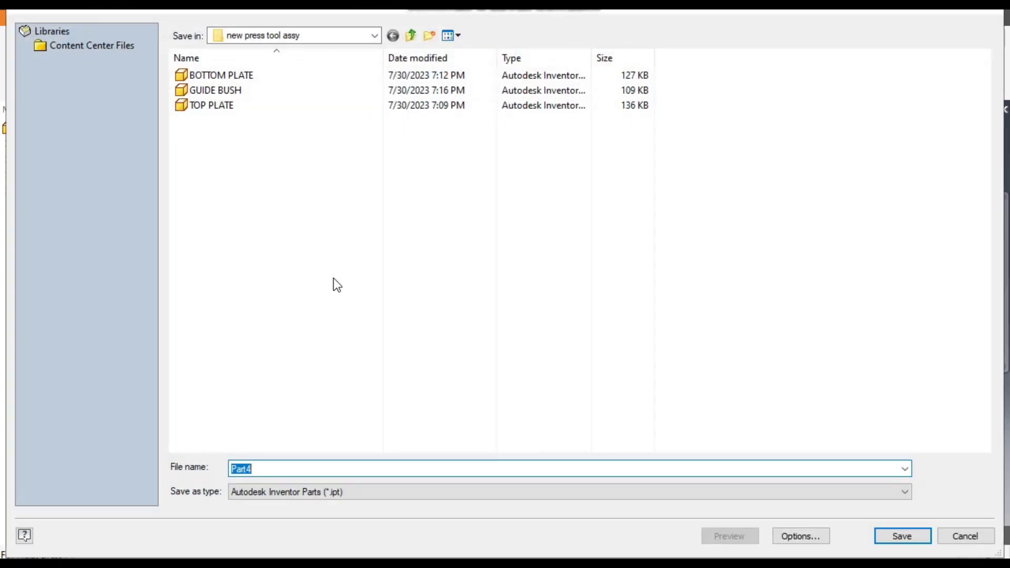
text(PILLER)
key(Return)
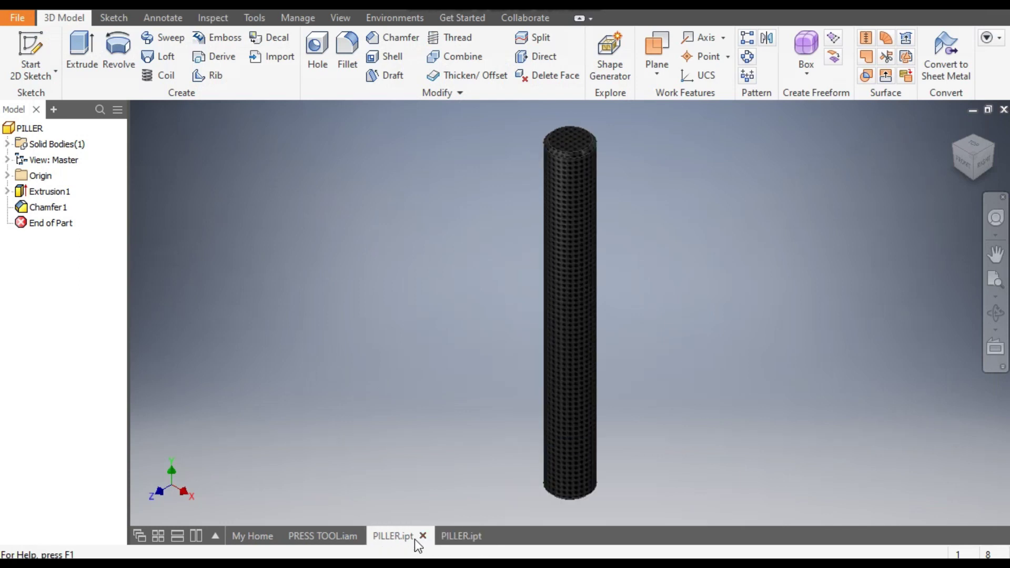
click(478, 535)
click(425, 535)
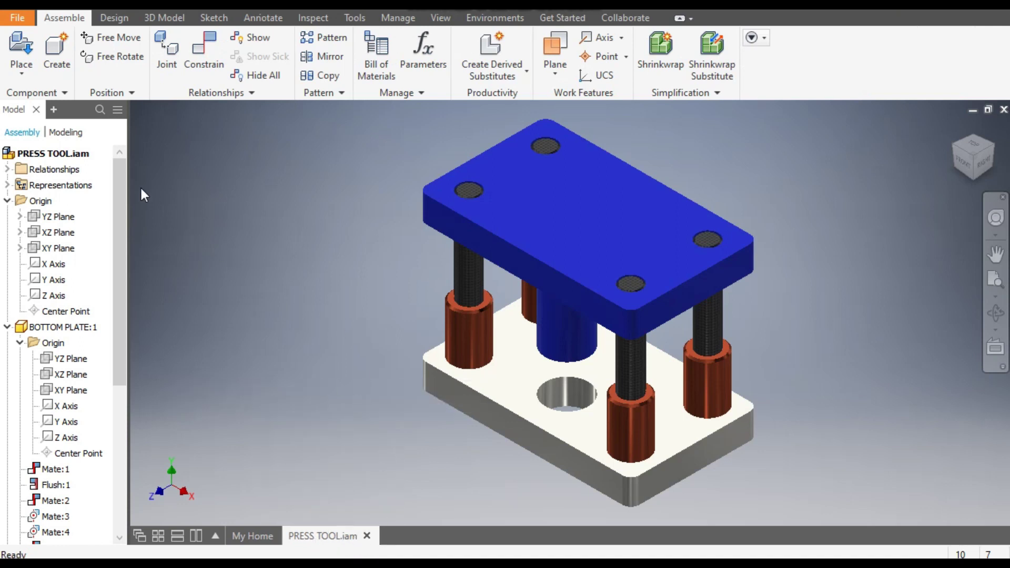
Step: Create a new assembly from the metric Standard (mm).iam template
key(ctrl+n)
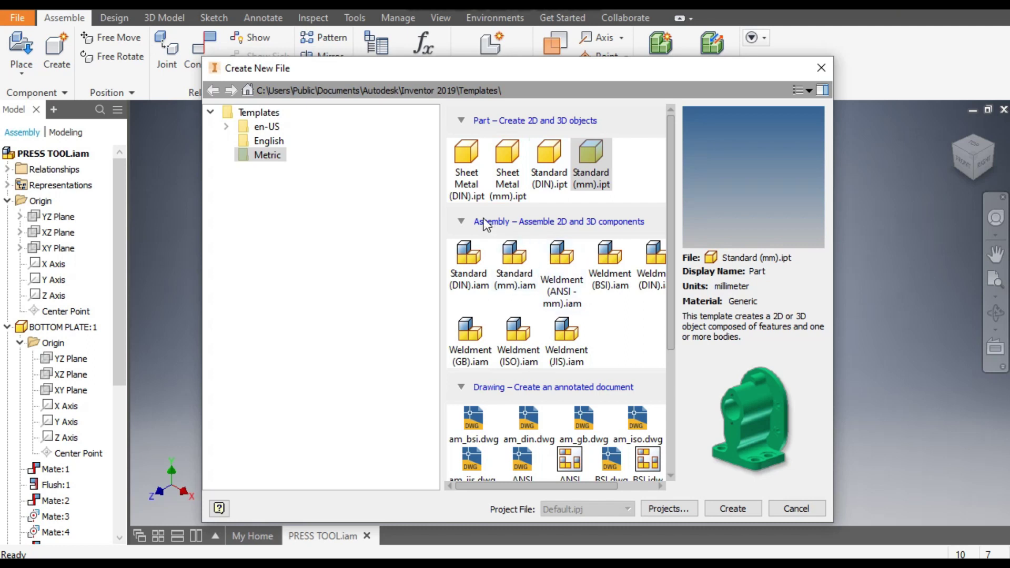
click(513, 261)
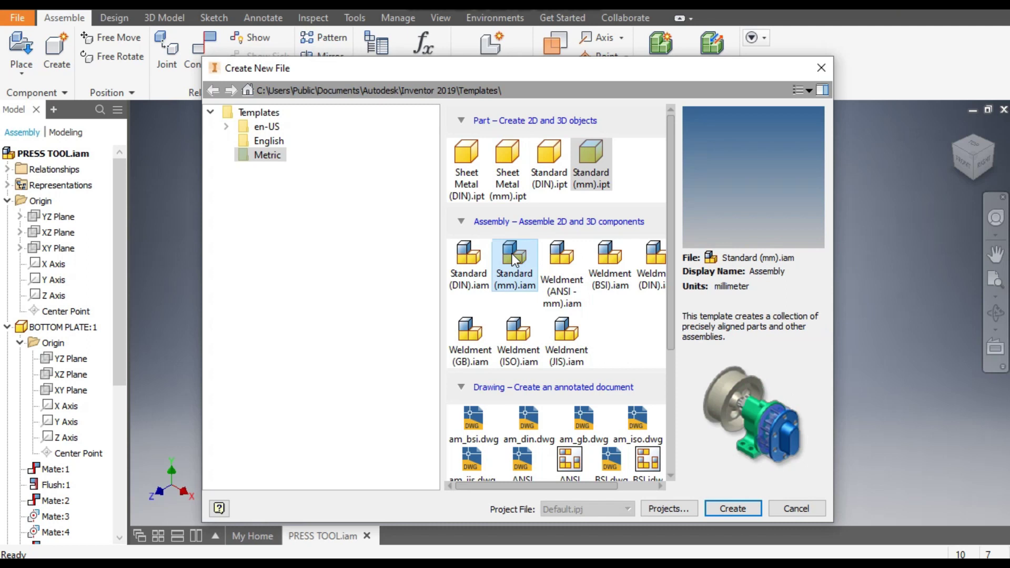
click(733, 509)
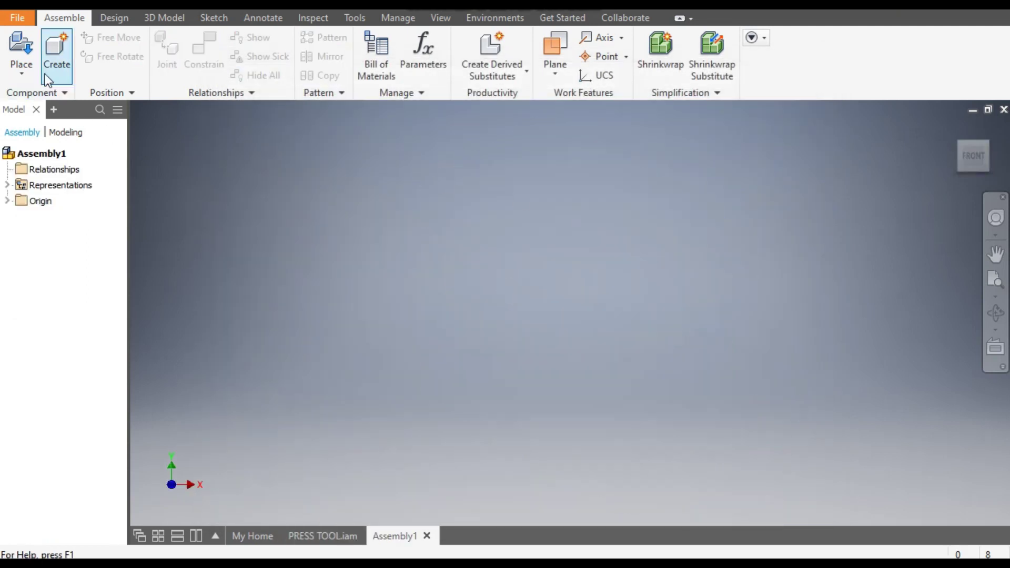
Step: Place a single instance of BOTTOM PLATE from the new press tool assy folder into the assembly
click(23, 52)
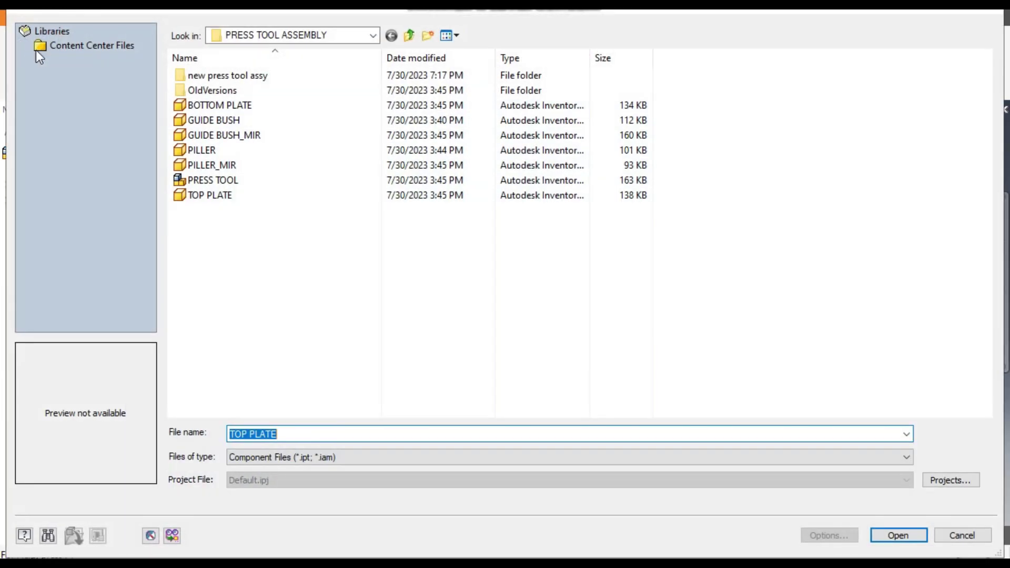
double_click(232, 78)
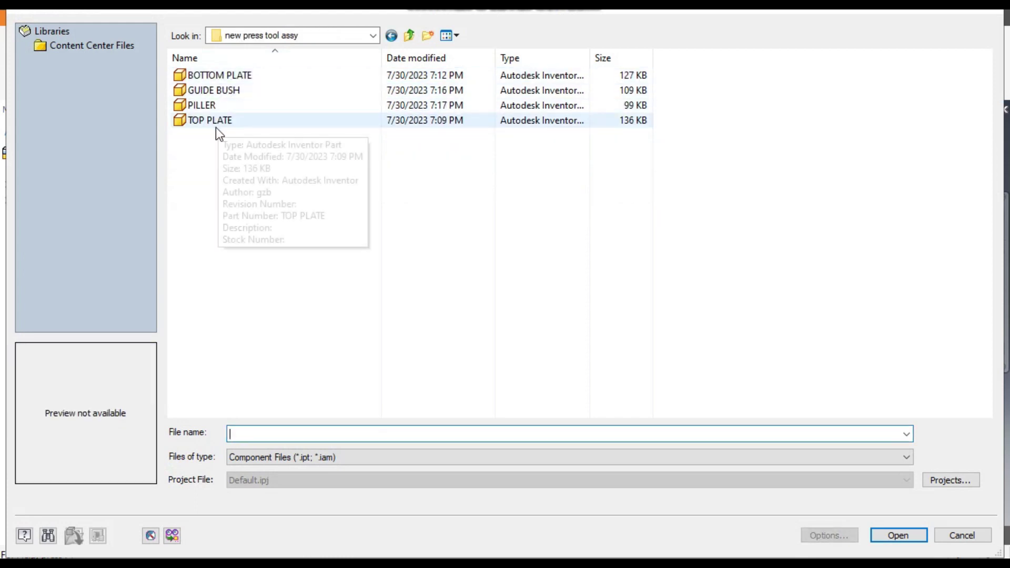
click(213, 77)
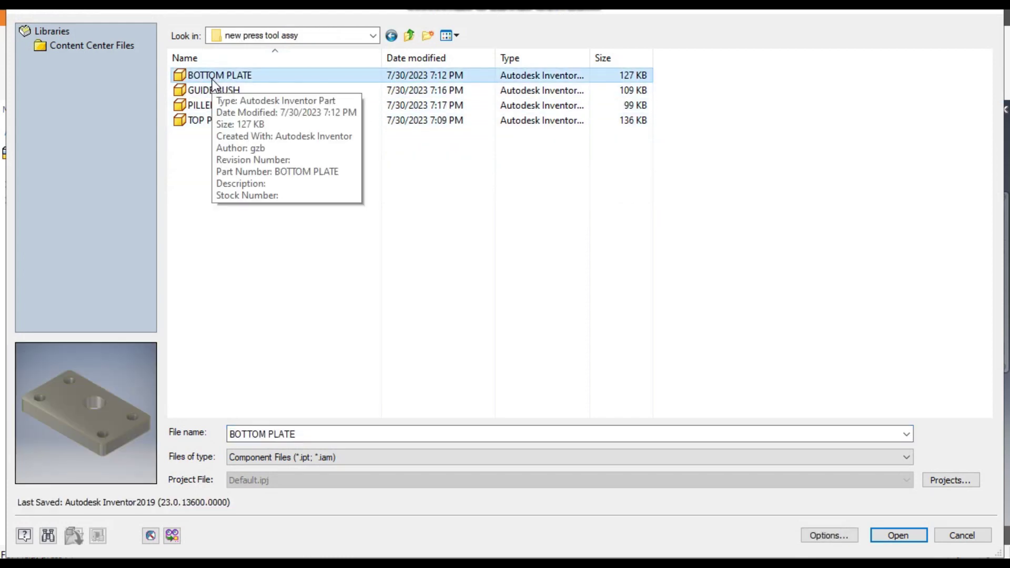
click(898, 536)
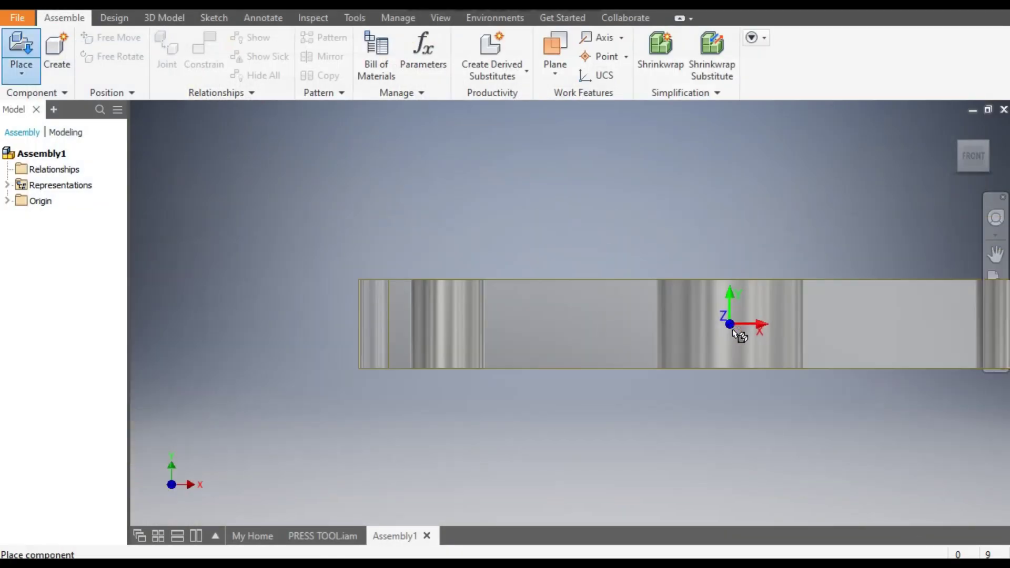
click(732, 342)
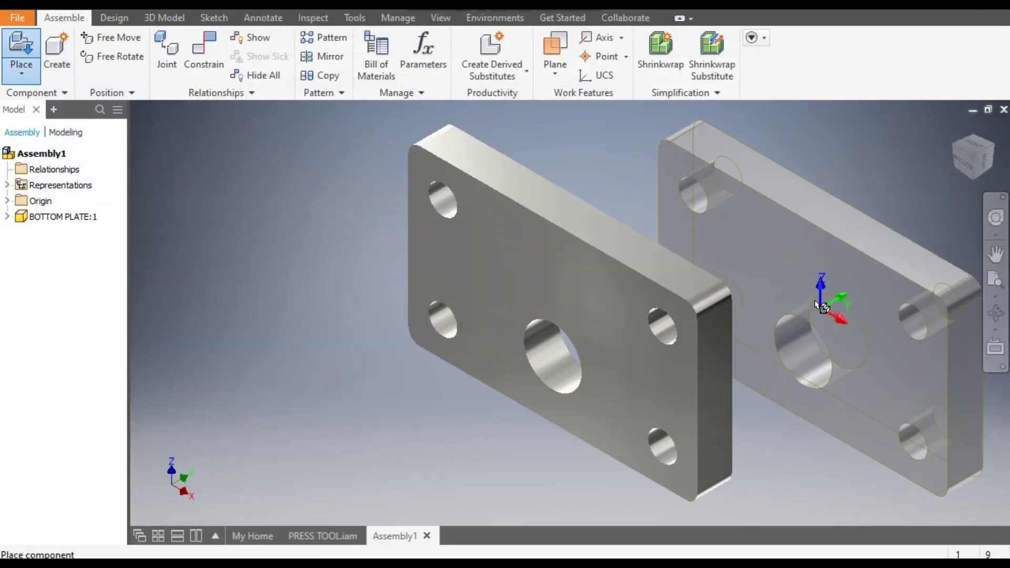
key(Escape)
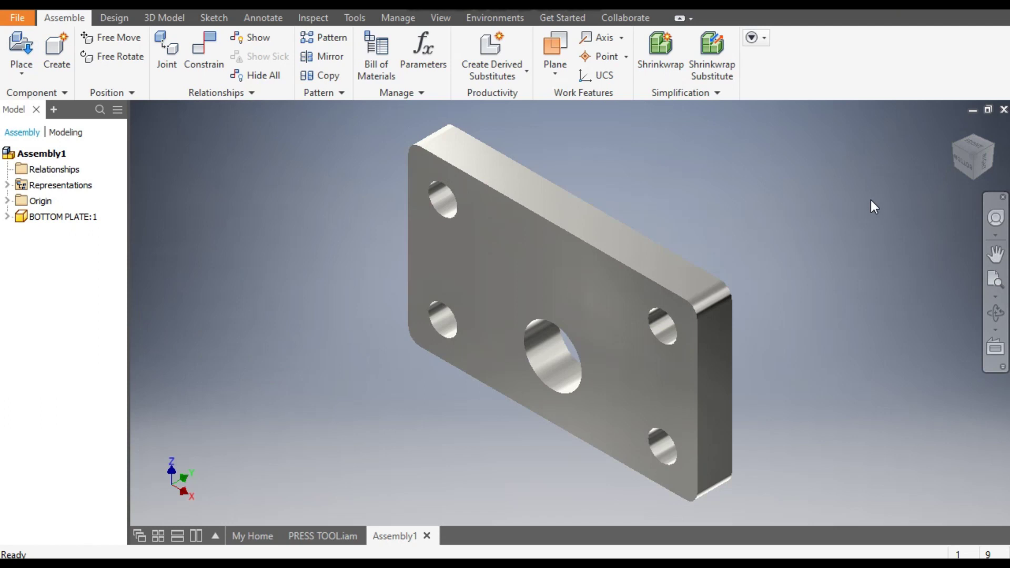
Step: Mate the assembly's YZ plane with the bottom plate's YZ plane at 0 mm offset
click(7, 218)
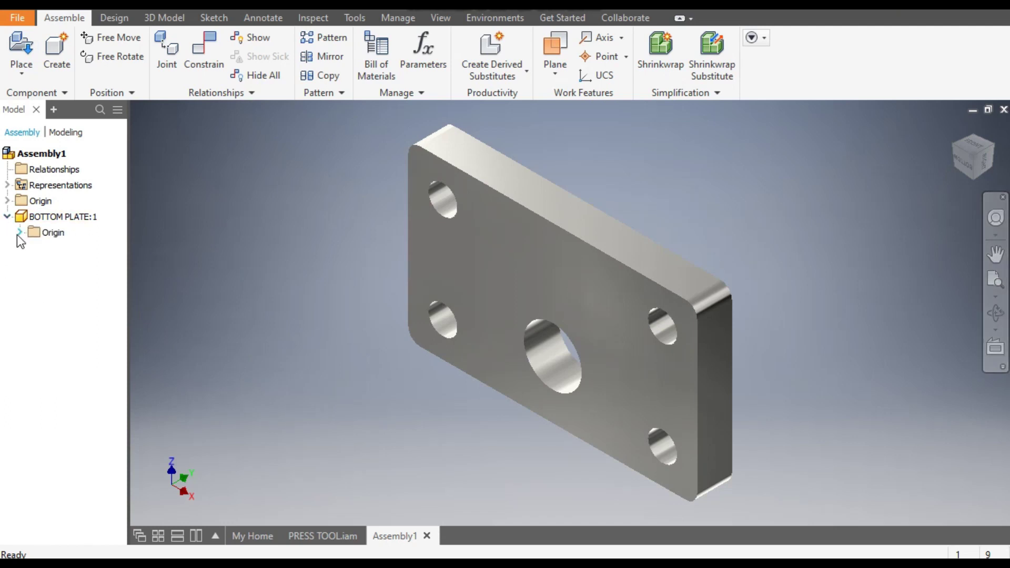
click(19, 233)
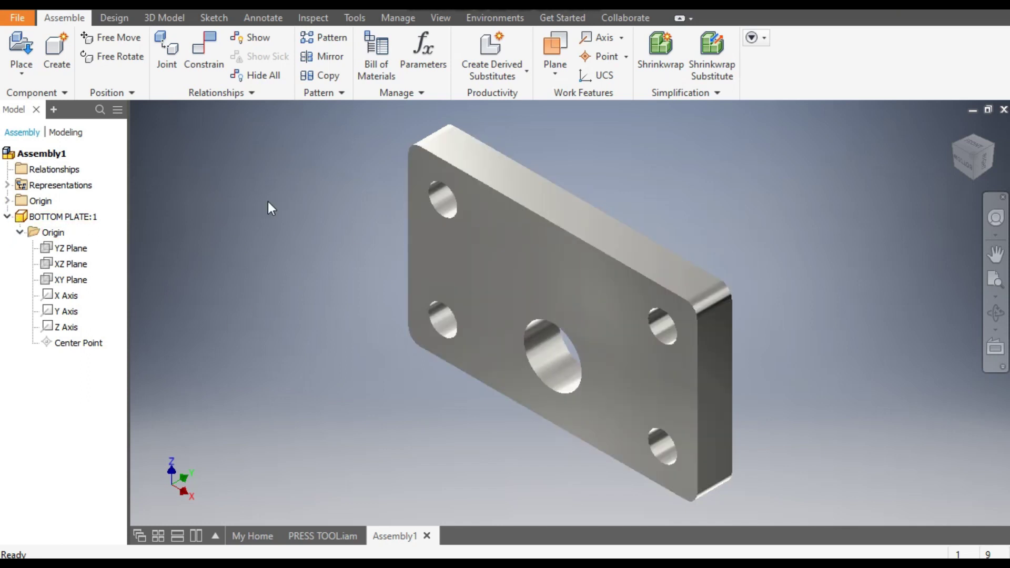
click(7, 200)
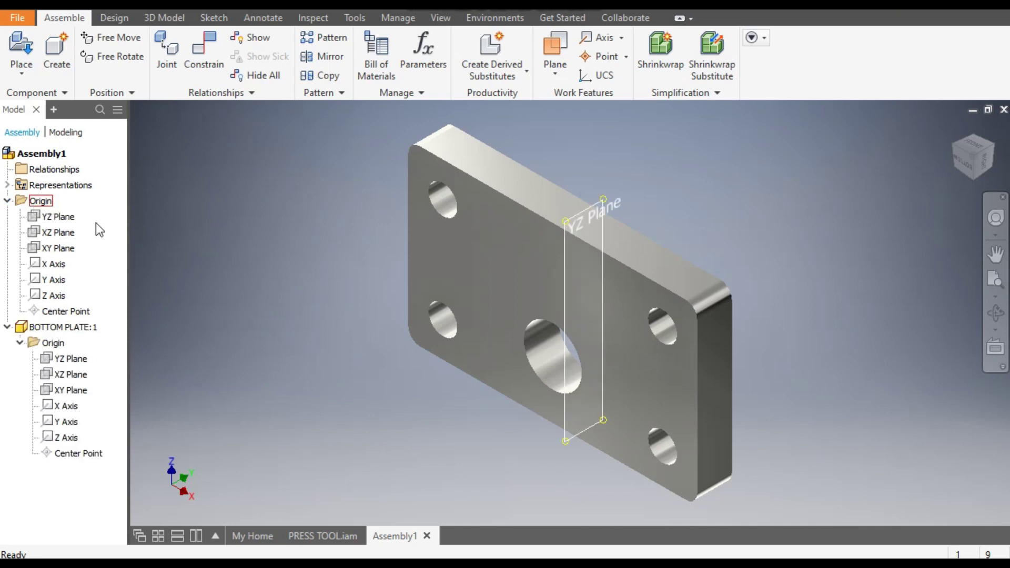
scroll(563, 326, down, 4)
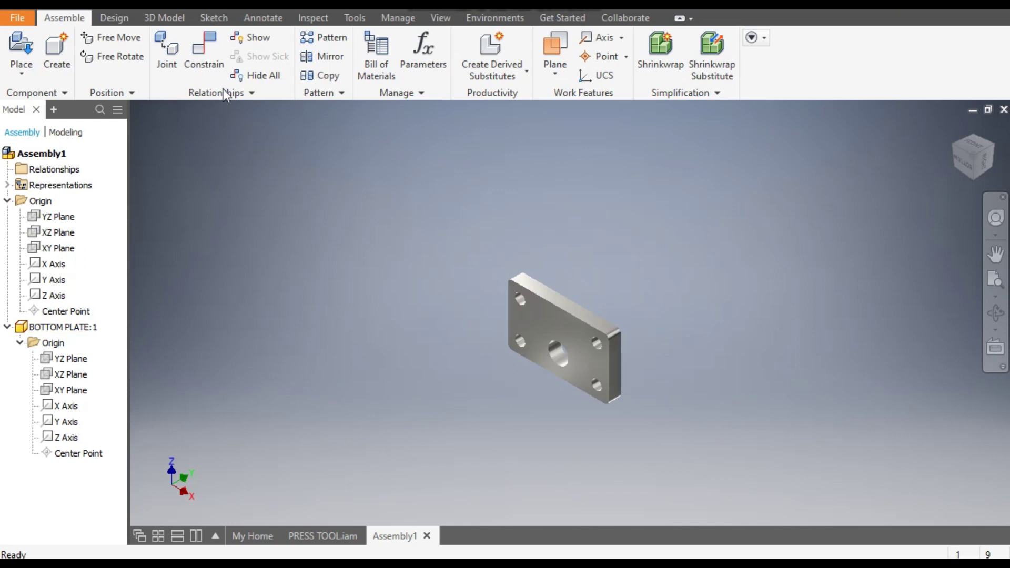
click(210, 59)
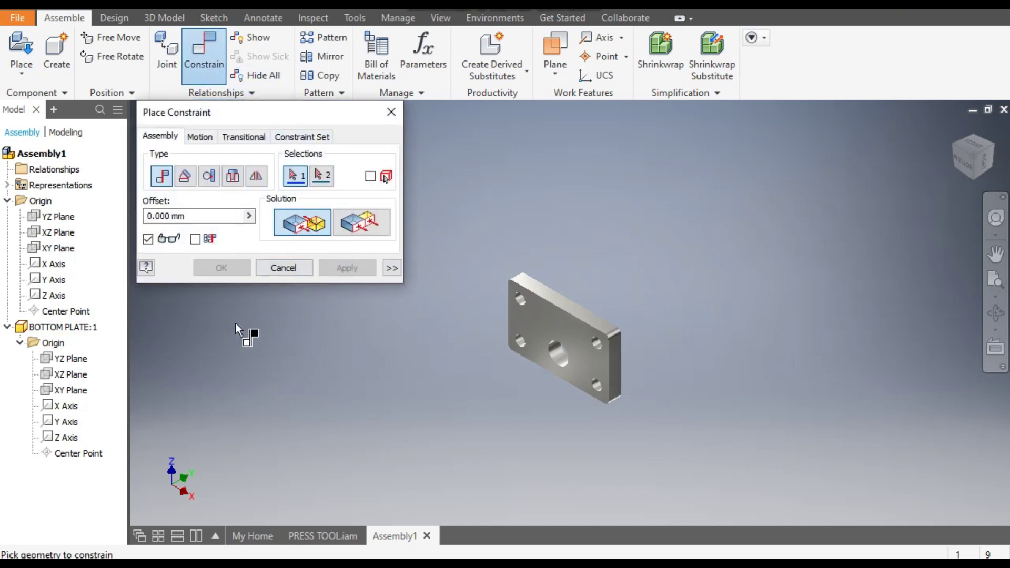
click(57, 219)
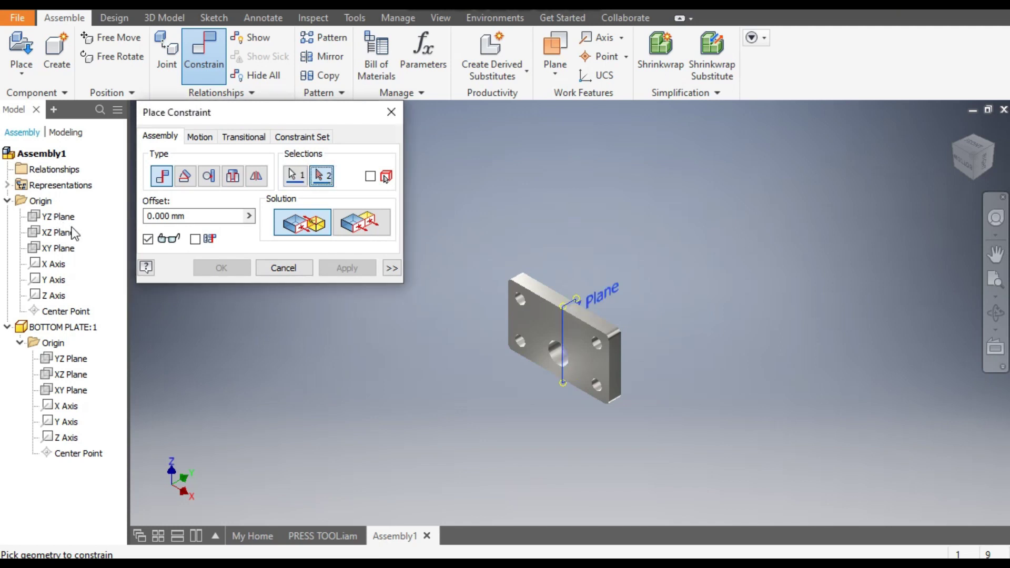
click(65, 361)
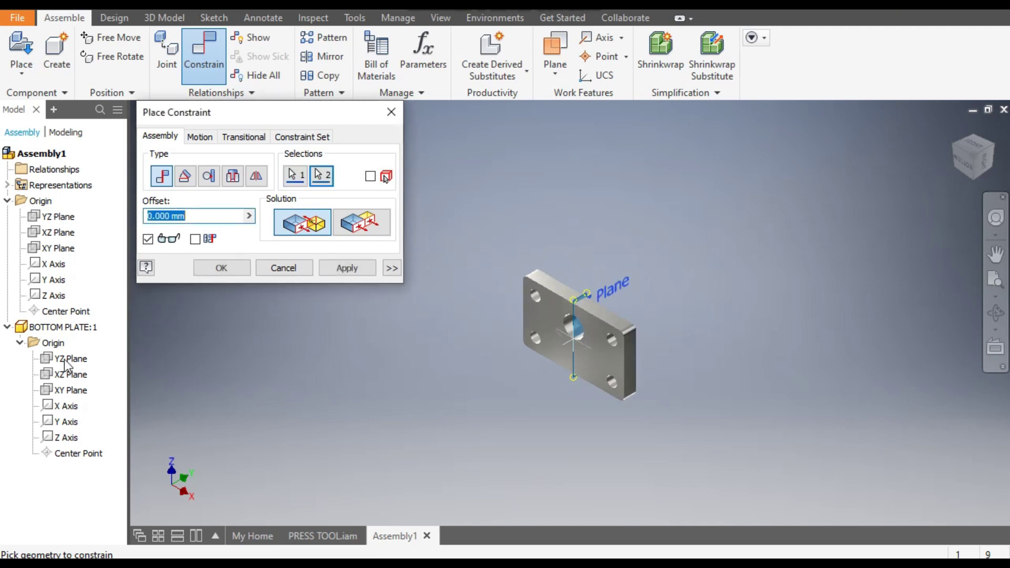
click(335, 270)
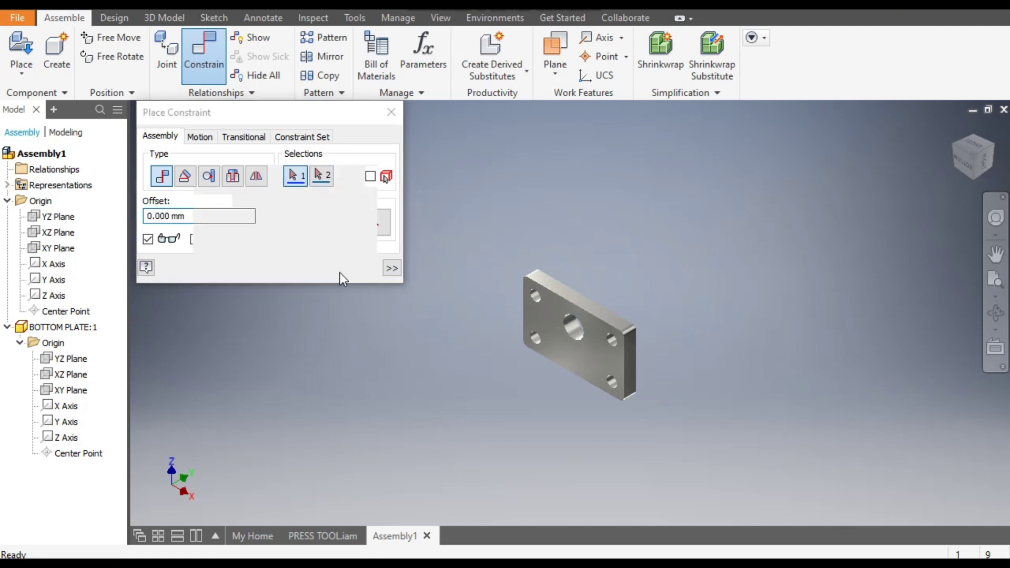
Step: Mate the assembly's XZ plane with the bottom plate's XZ plane at 0 mm offset
click(58, 232)
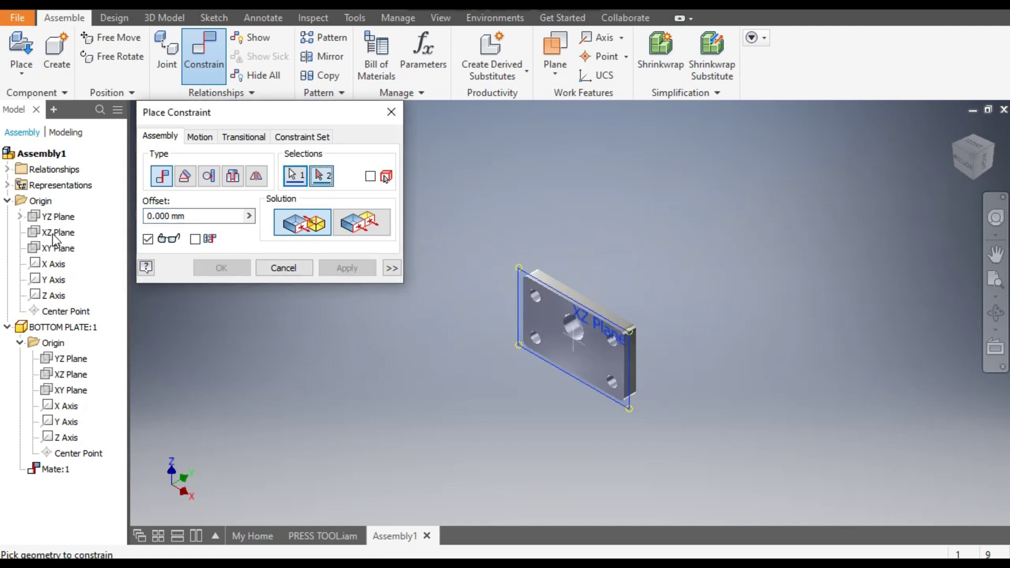
click(78, 375)
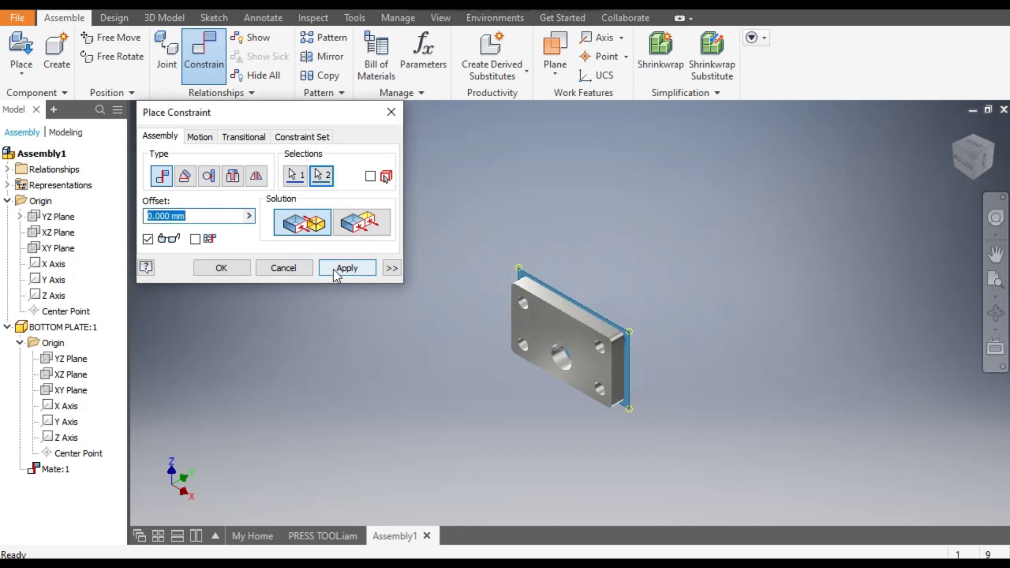
click(333, 269)
Step: Constrain the bottom plate's XY plane to the assembly's XY plane with the Flush solution at 0 mm offset and finish constraining
click(62, 263)
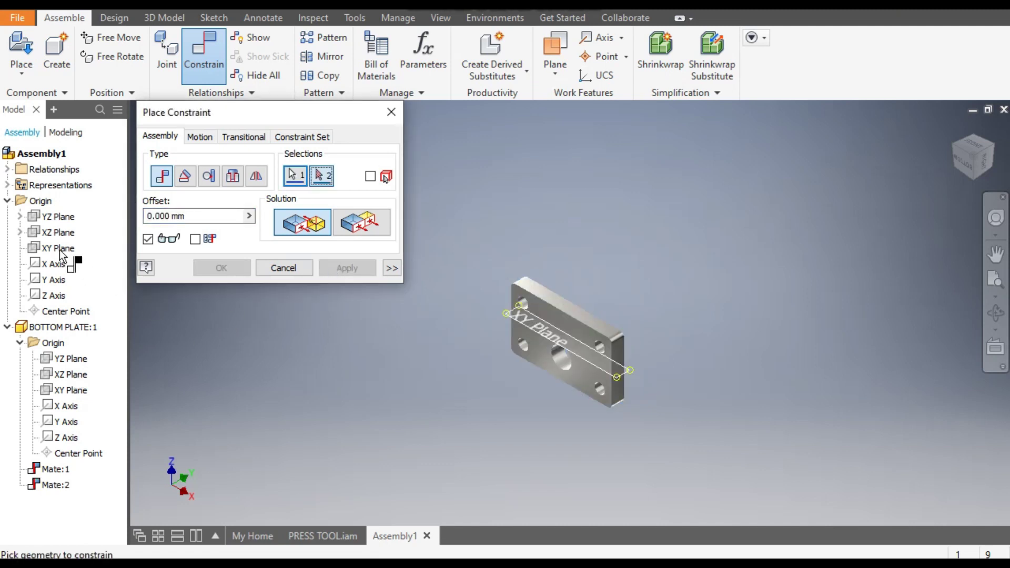
click(68, 389)
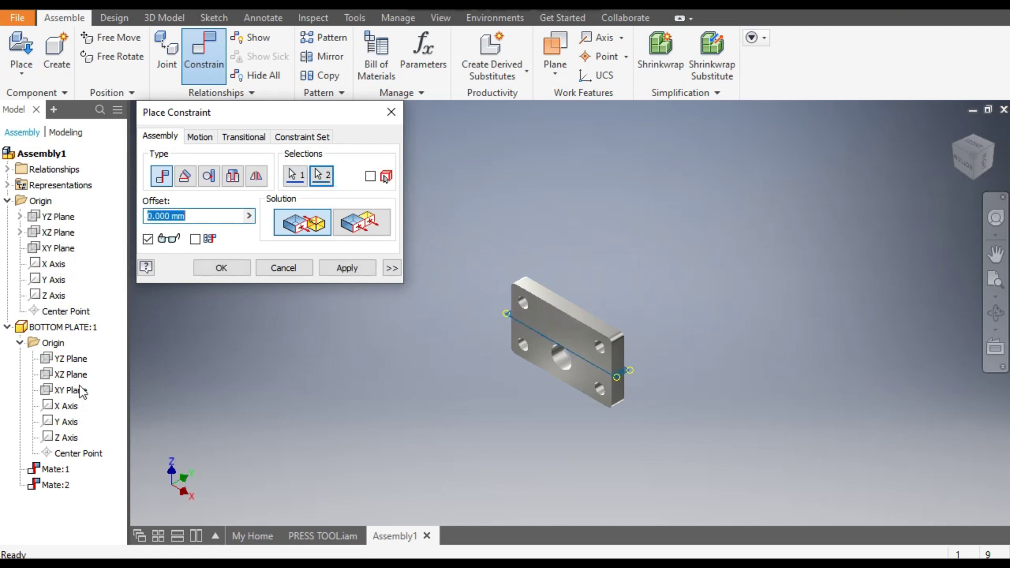
click(330, 267)
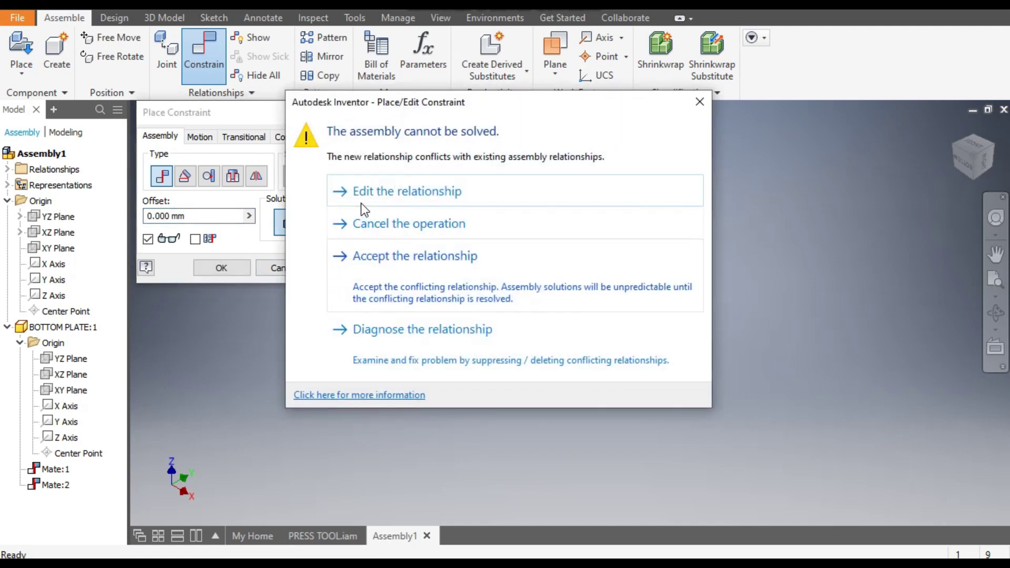
click(372, 192)
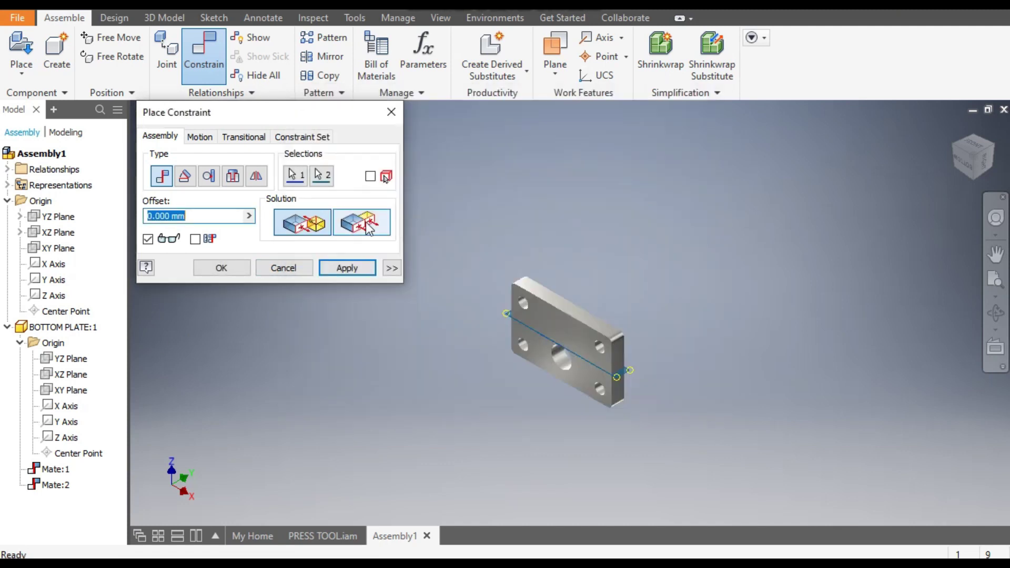
click(368, 226)
click(351, 269)
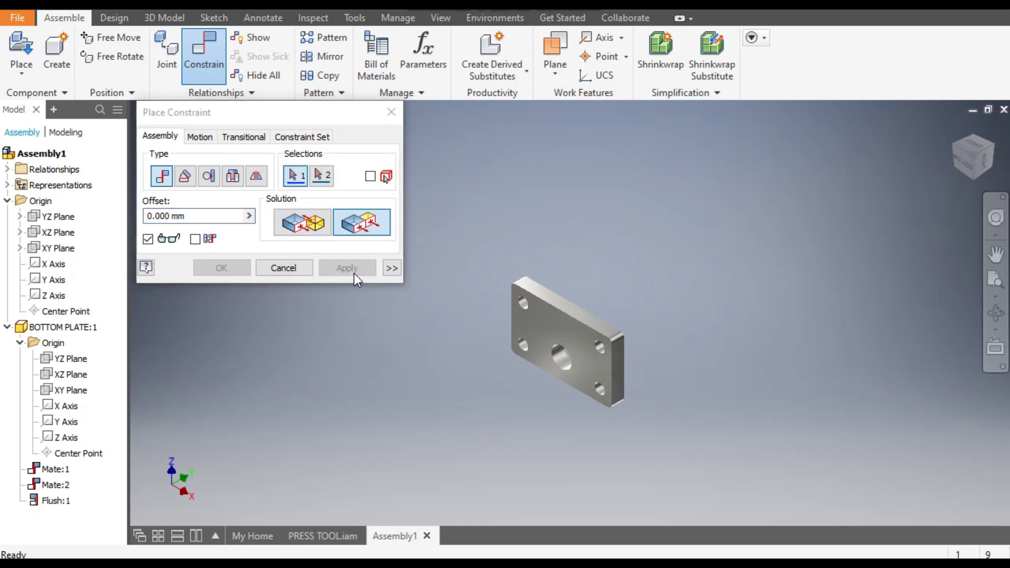
click(391, 112)
click(544, 320)
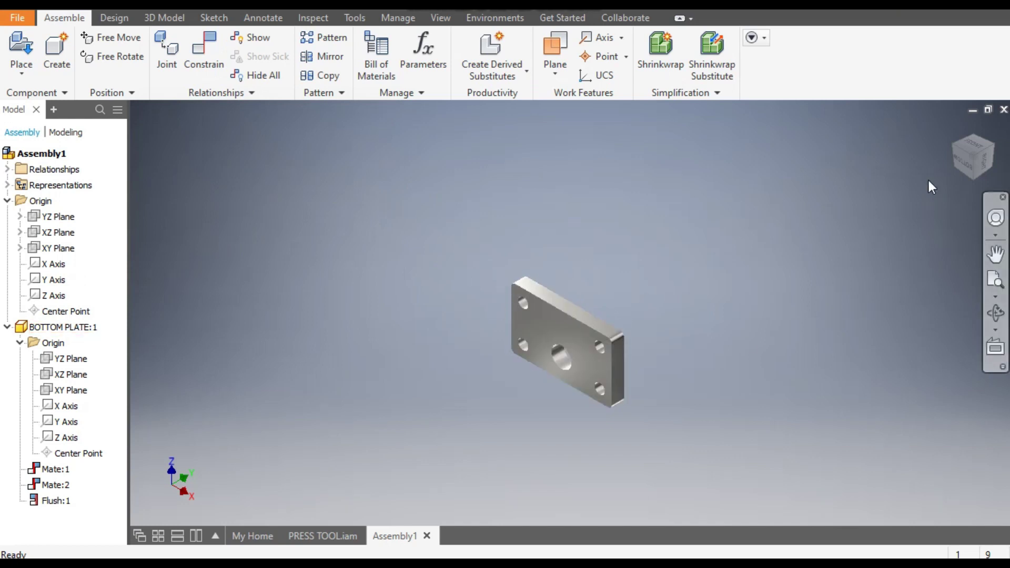
Step: Place two instances of GUIDE BUSH from the new press tool assy folder above the bottom plate laid flat in view
key(F2)
scroll(927, 152, down, 5)
key(Escape)
key(F4)
drag(749, 413, 778, 388)
key(Escape)
key(F2)
scroll(668, 369, down, 3)
key(Escape)
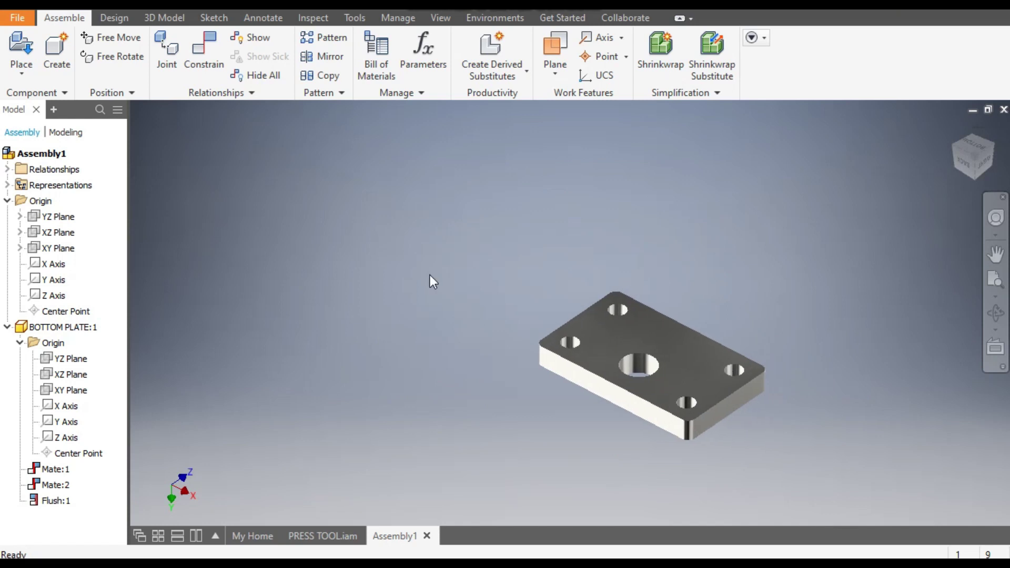
click(20, 48)
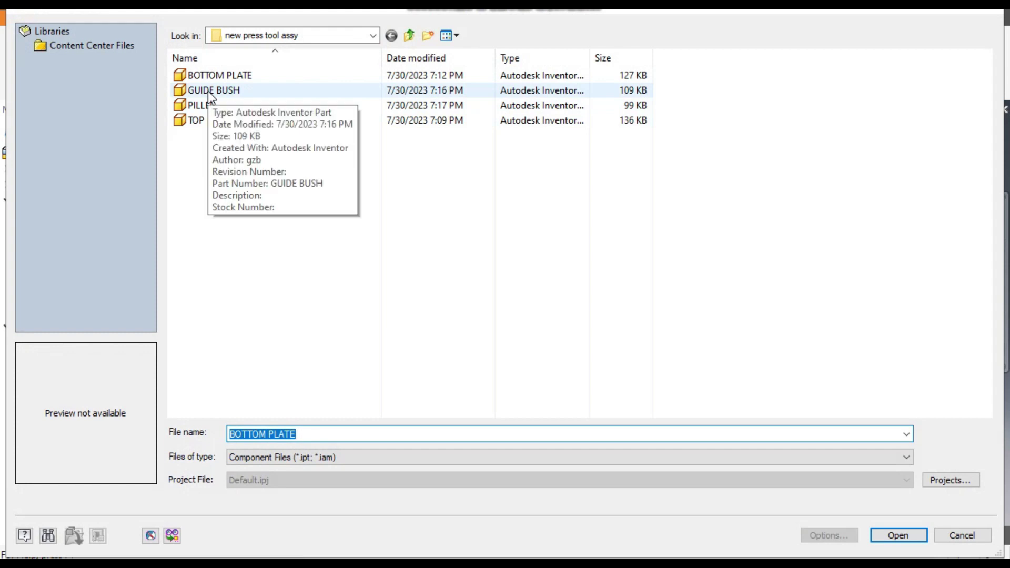
click(209, 91)
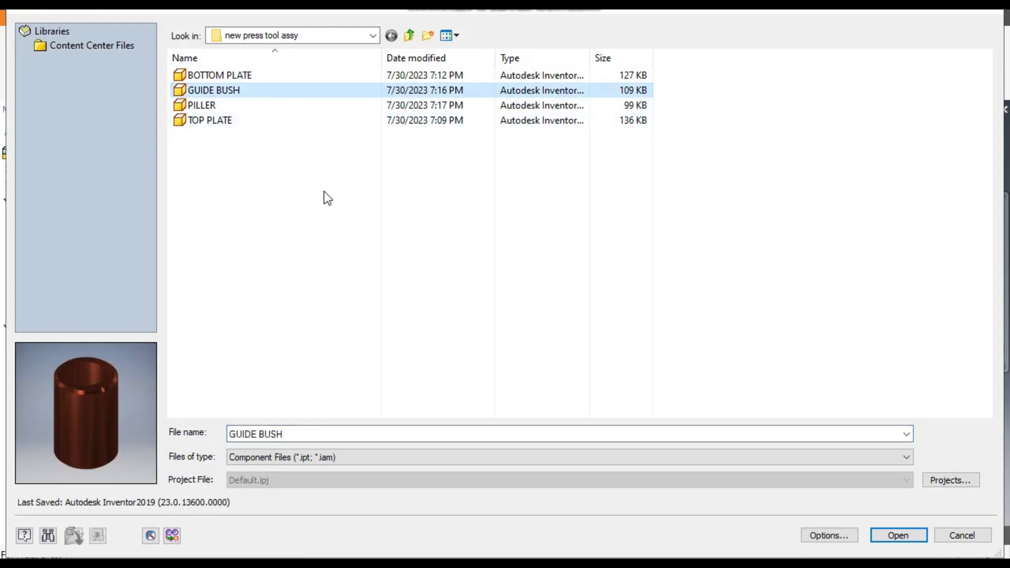
click(899, 534)
click(487, 247)
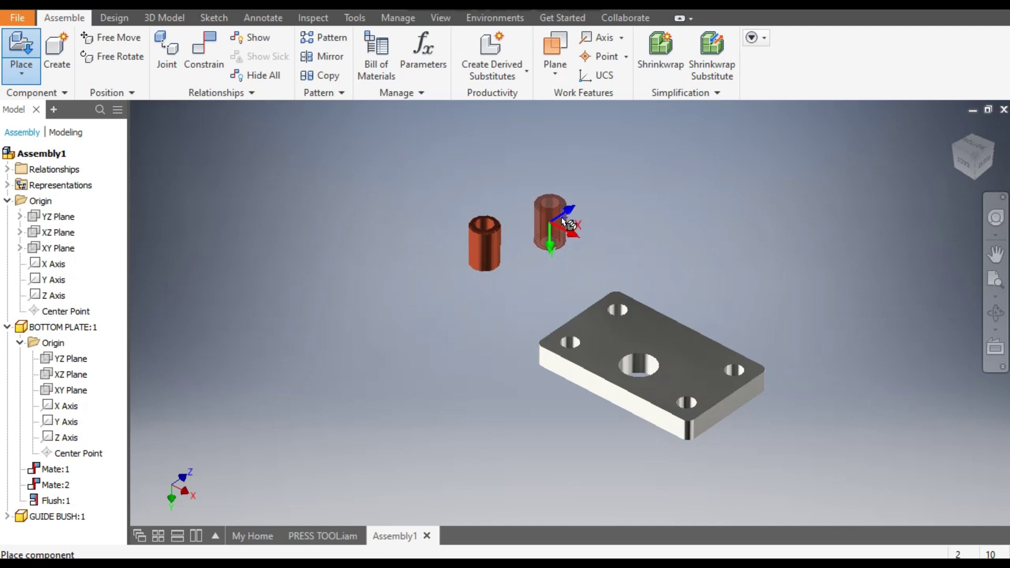
click(570, 213)
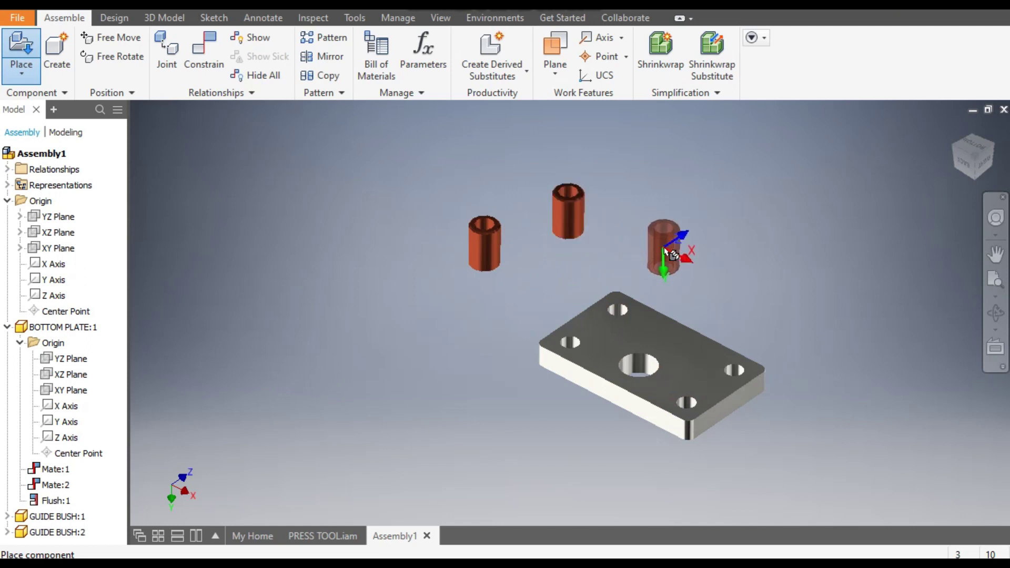
key(Escape)
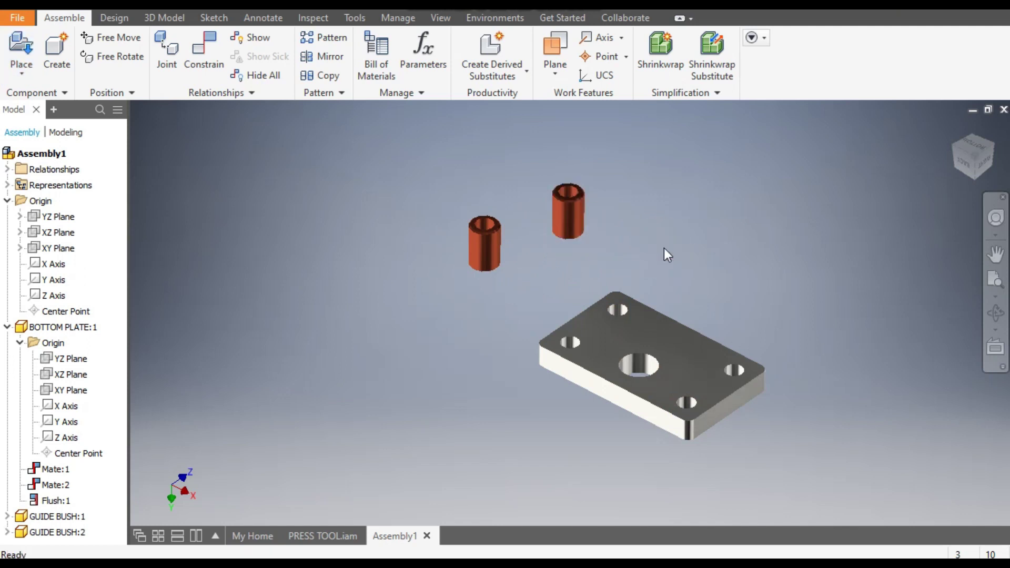
Step: Mate the first guide bush's axis with the bottom plate's near corner hole, using the Opposed solution at 0 mm offset
click(201, 58)
scroll(519, 252, up, 4)
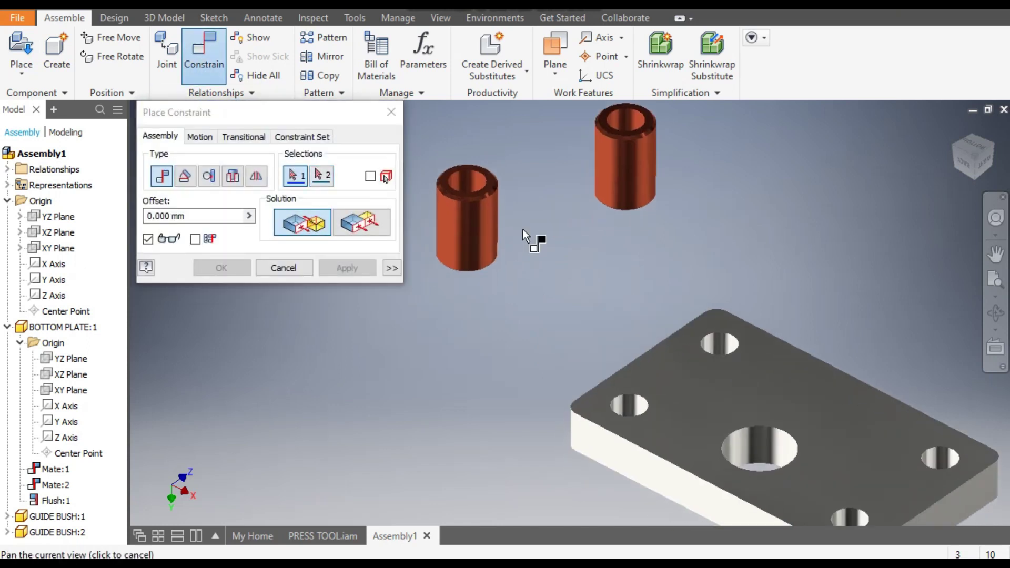
click(467, 230)
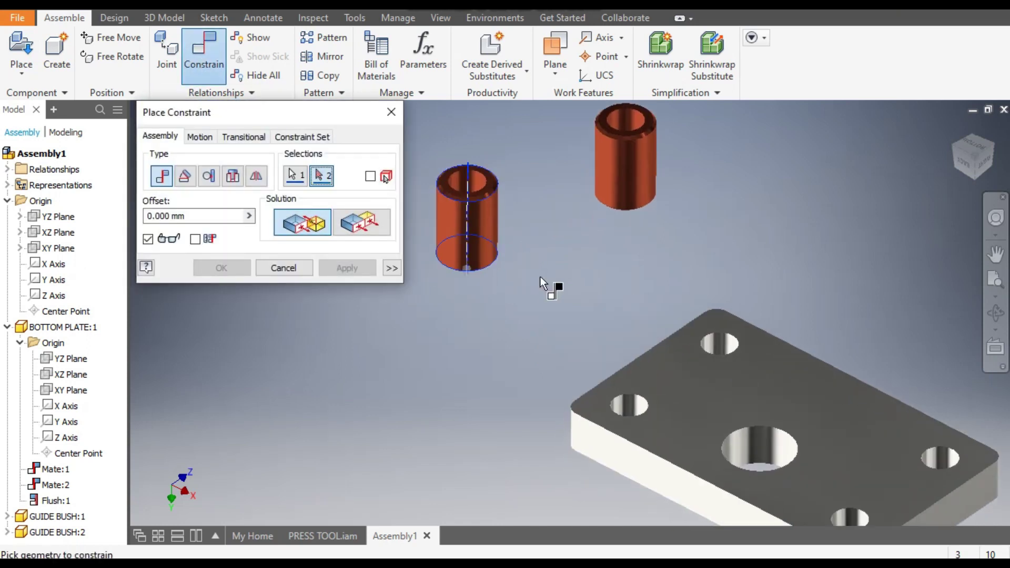
scroll(630, 400, up, 3)
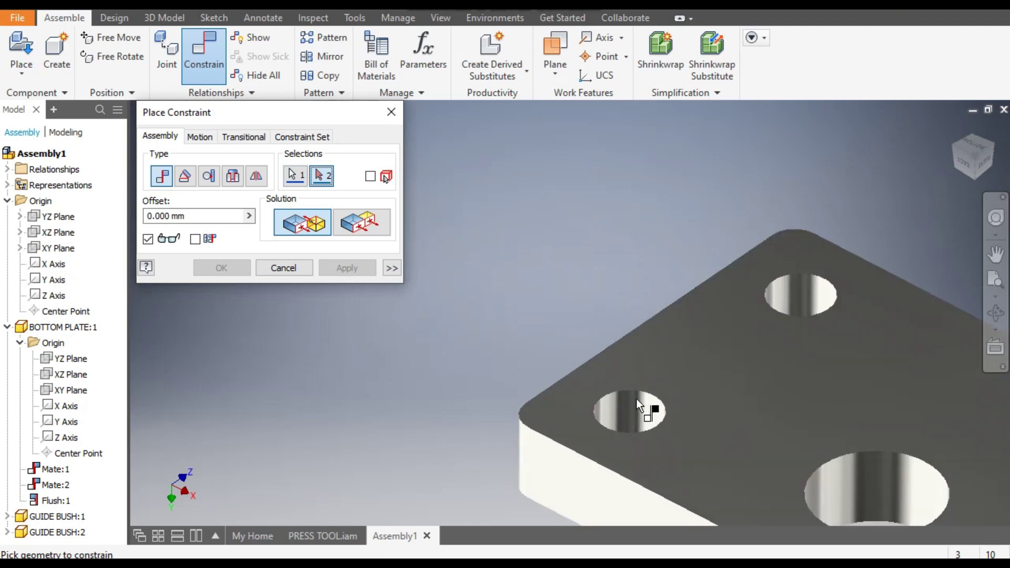
click(646, 404)
scroll(625, 388, down, 4)
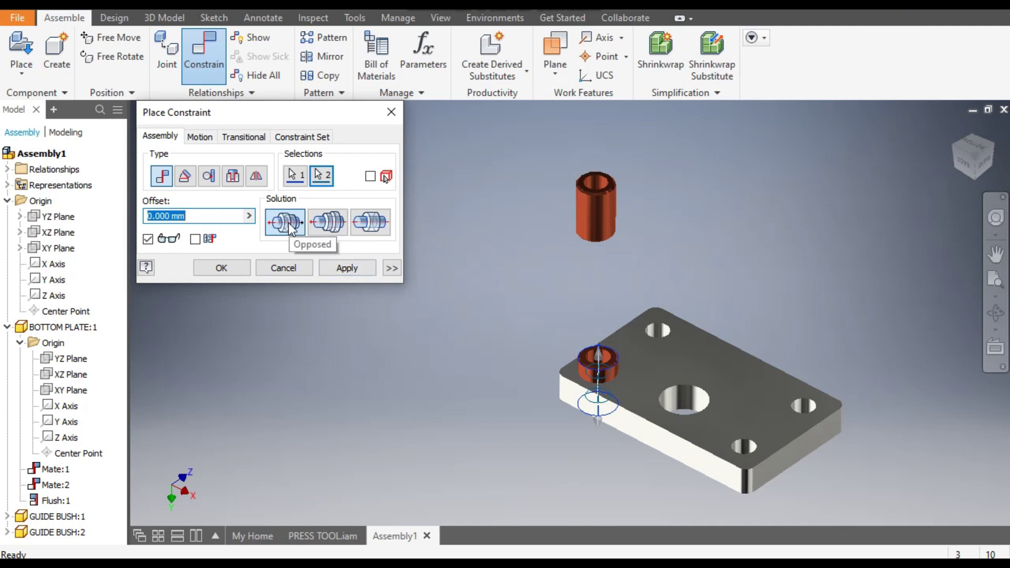
click(347, 268)
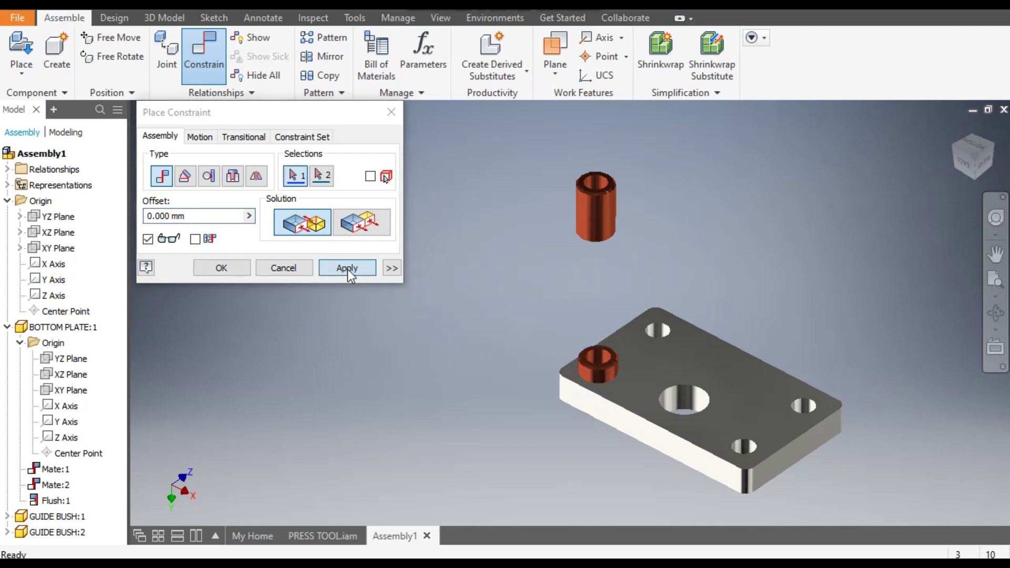
Step: Mate the second guide bush's axis with the adjacent corner hole on the same short side of the plate, using the Opposed solution
click(580, 209)
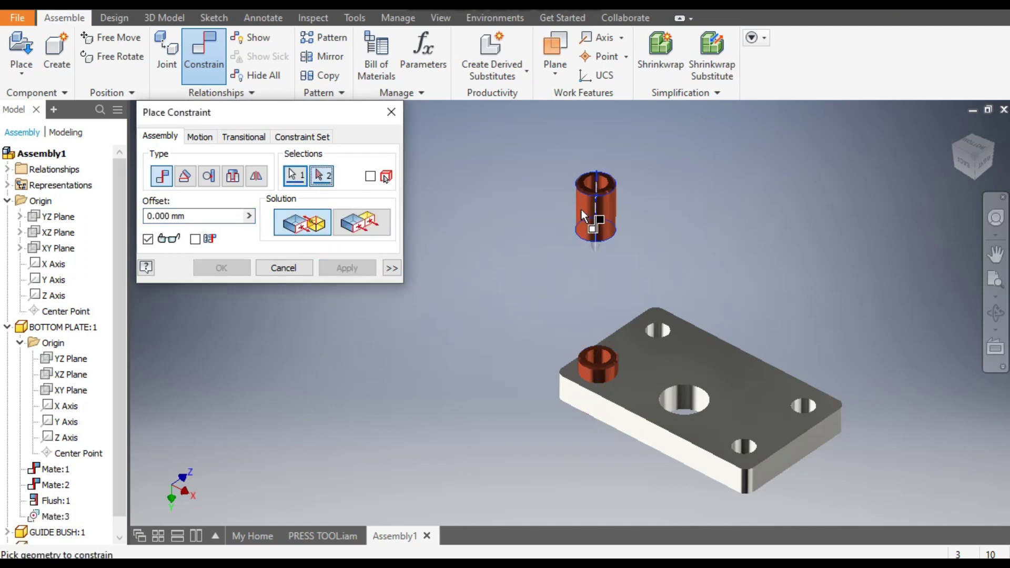
scroll(674, 344, up, 5)
click(656, 332)
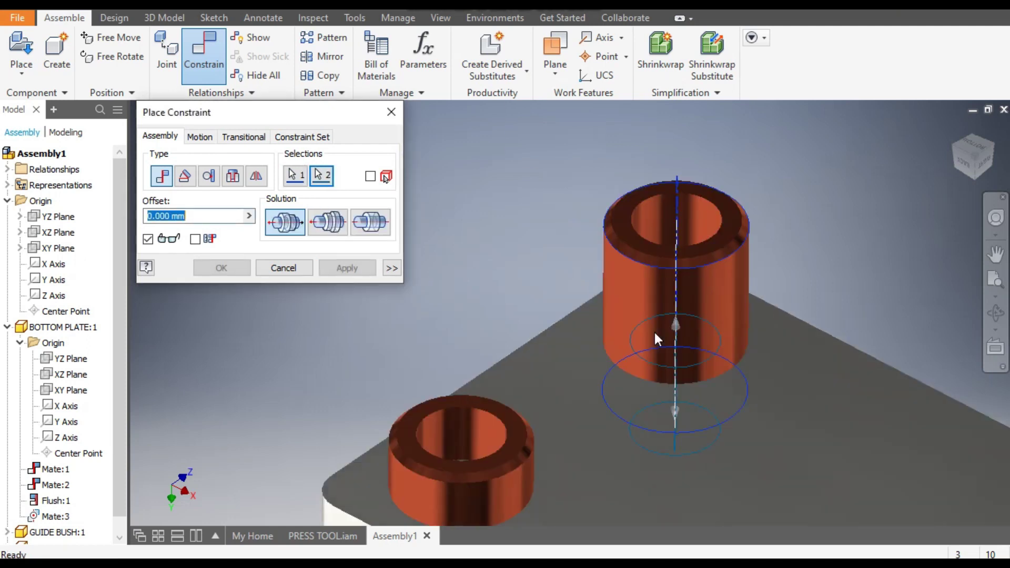
scroll(654, 332, down, 3)
click(367, 269)
Step: Try to constrain the near guide bush's lower end face to the bottom plate's underside with the Flush solution at 0 mm offset
scroll(553, 244, down, 4)
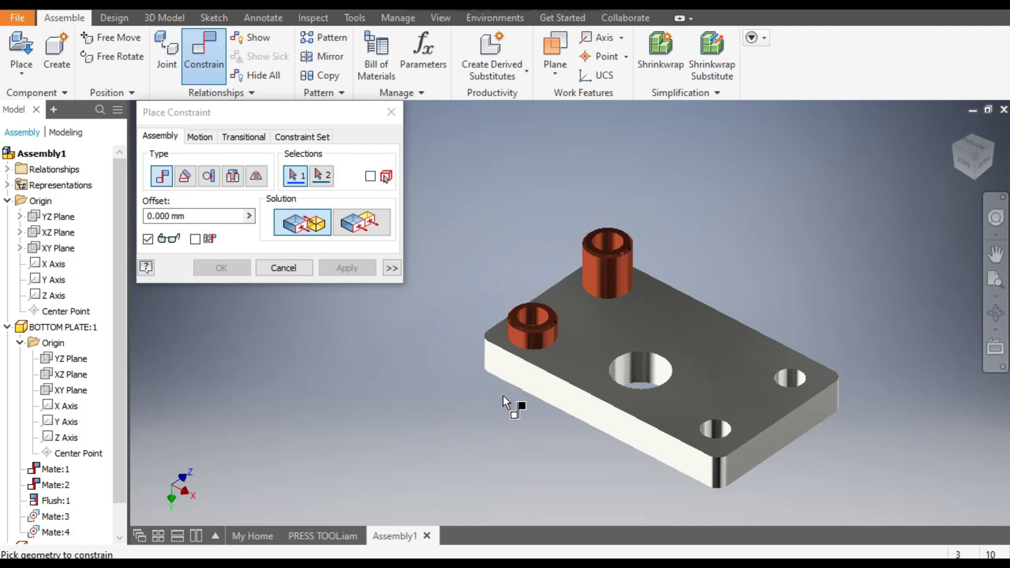
middle_drag(531, 403, 589, 400)
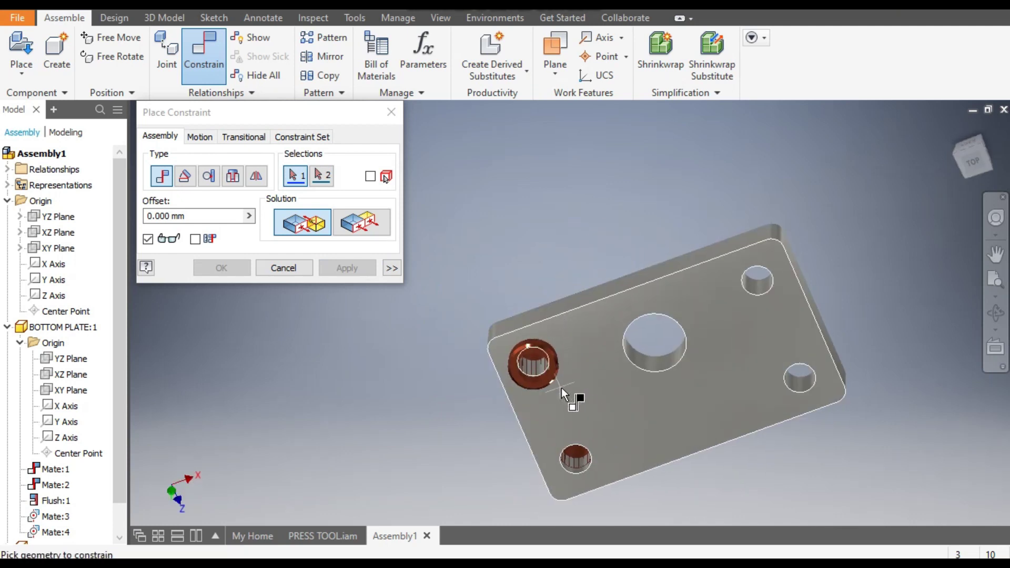
scroll(563, 387, up, 3)
scroll(581, 348, up, 3)
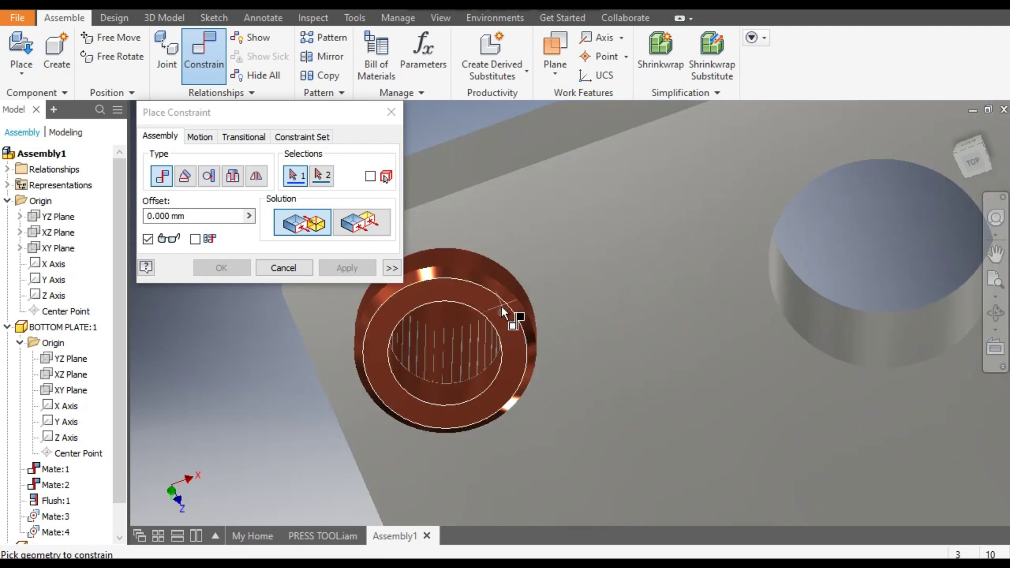
click(498, 309)
scroll(588, 357, down, 3)
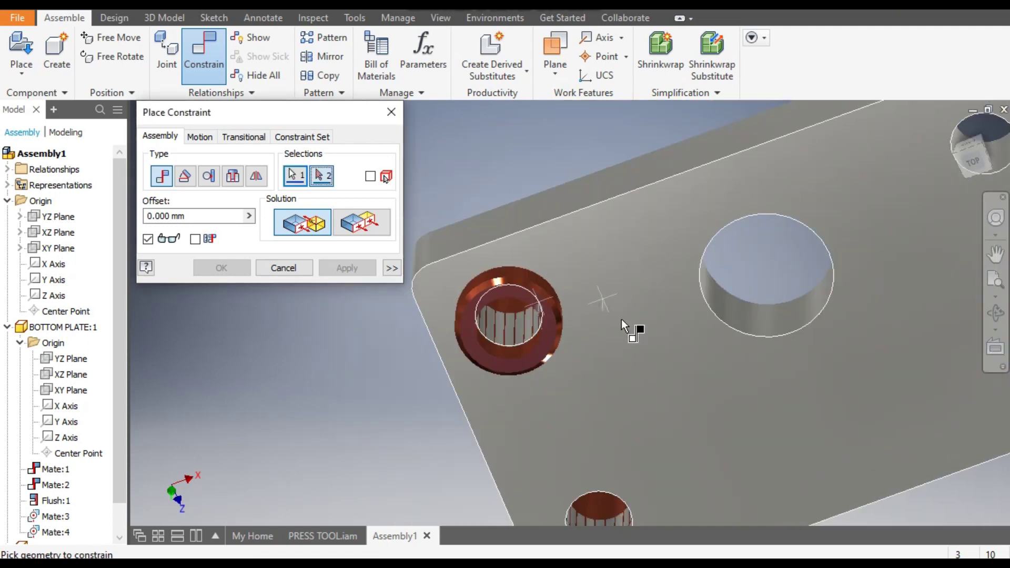
click(637, 317)
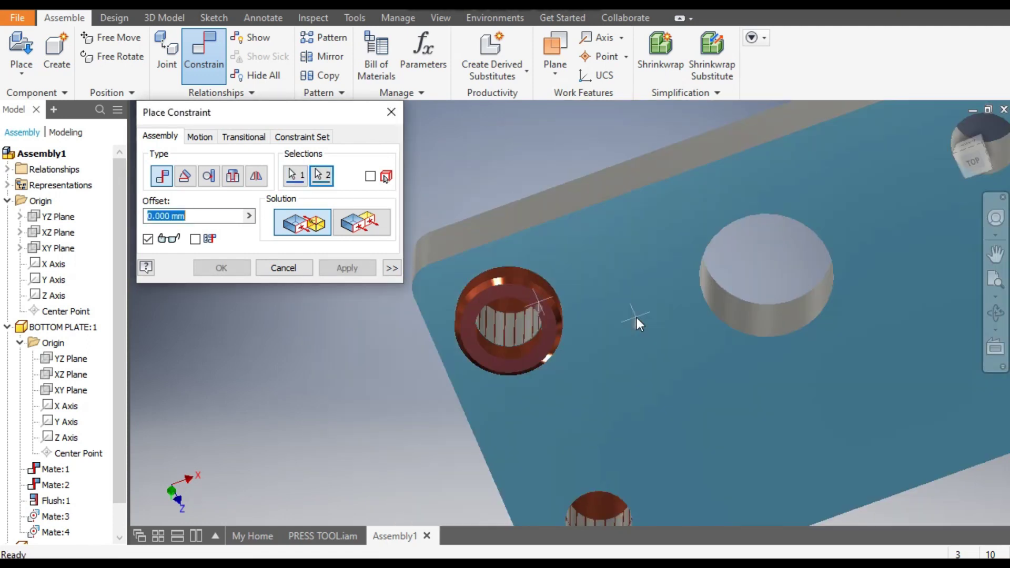
click(361, 232)
scroll(656, 317, down, 5)
middle_drag(655, 317, 654, 352)
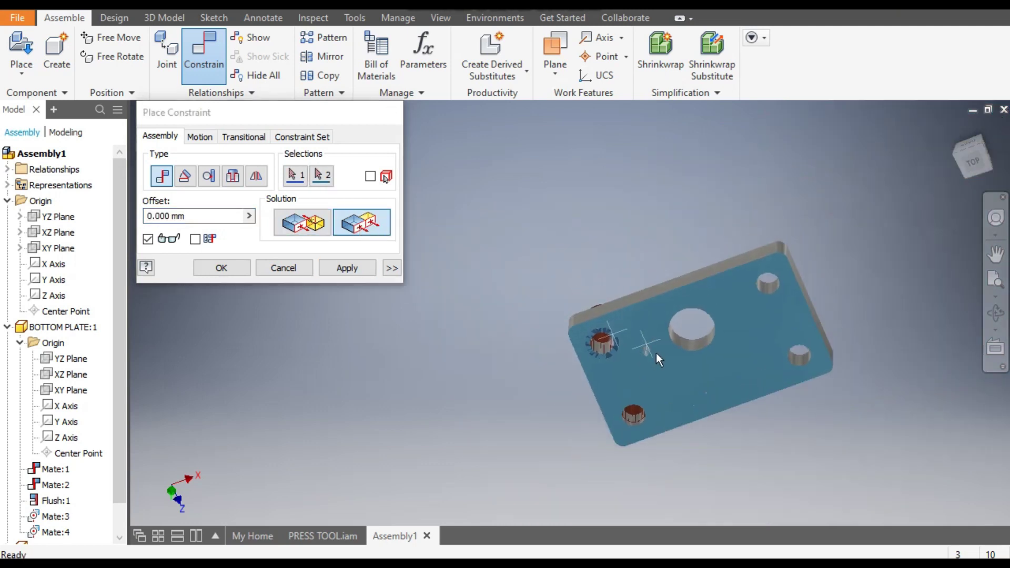
key(Return)
Step: Move both guide bushes up along their hole axes until they sit well clear above the bottom plate
shift+middle_drag(639, 274, 698, 371)
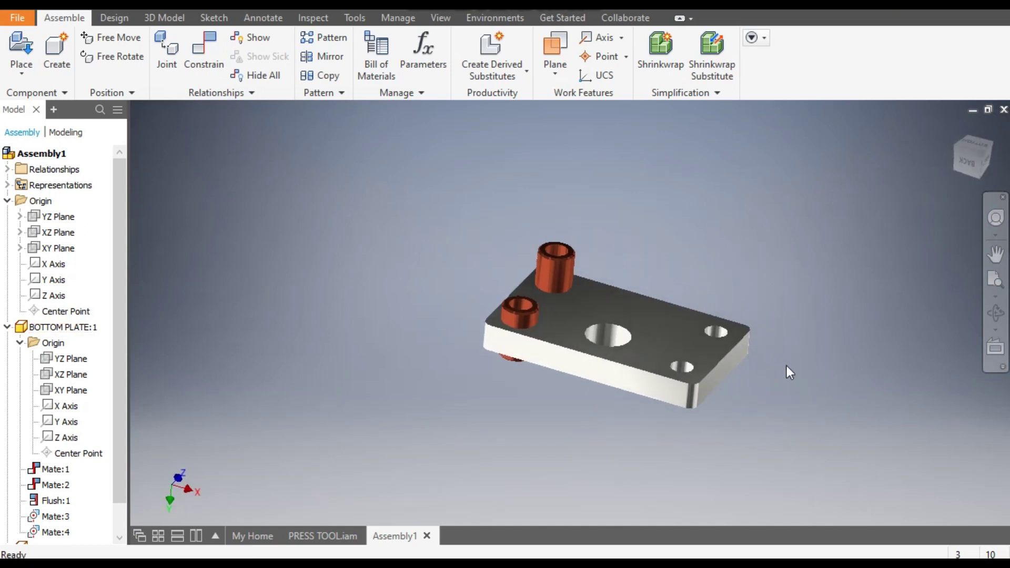
drag(563, 270, 566, 158)
drag(528, 316, 532, 187)
middle_drag(694, 219, 478, 311)
scroll(475, 304, up, 3)
scroll(493, 300, down, 1)
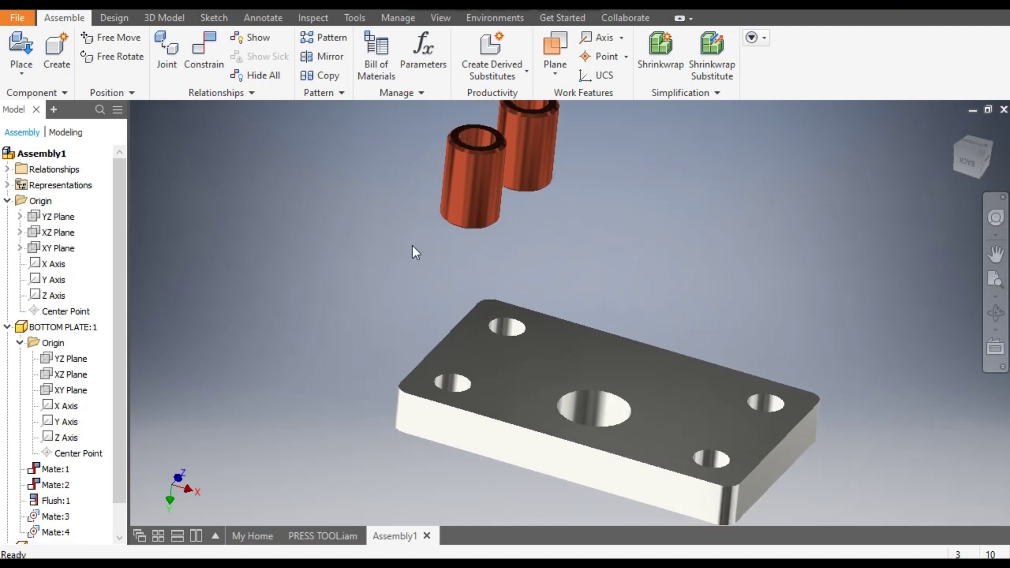
Step: Try to mate the upper end faces of the two guide bushes at 0 mm offset
click(200, 58)
middle_drag(563, 322, 584, 370)
scroll(476, 172, up, 5)
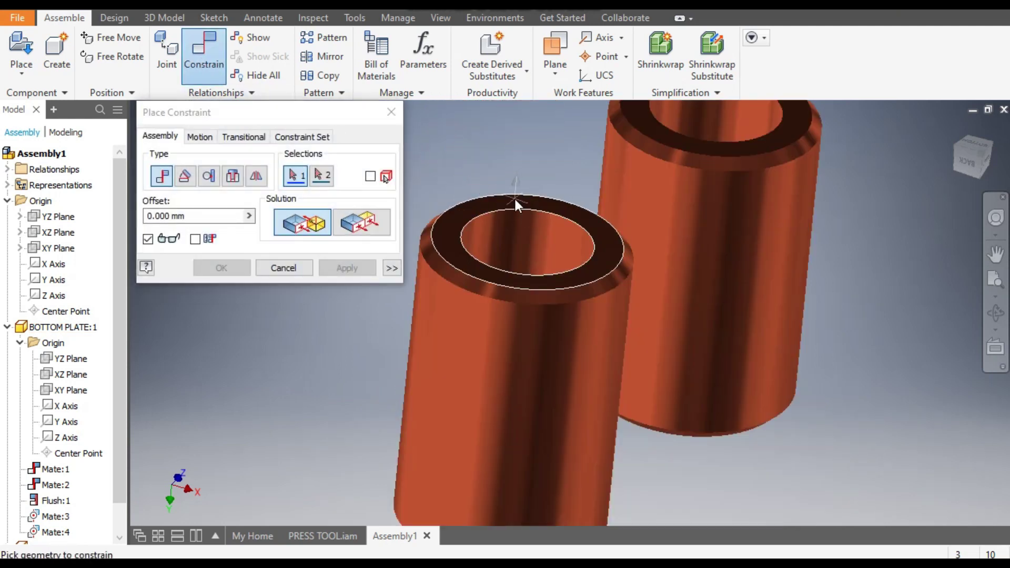
click(513, 196)
scroll(600, 197, down, 2)
scroll(597, 213, up, 4)
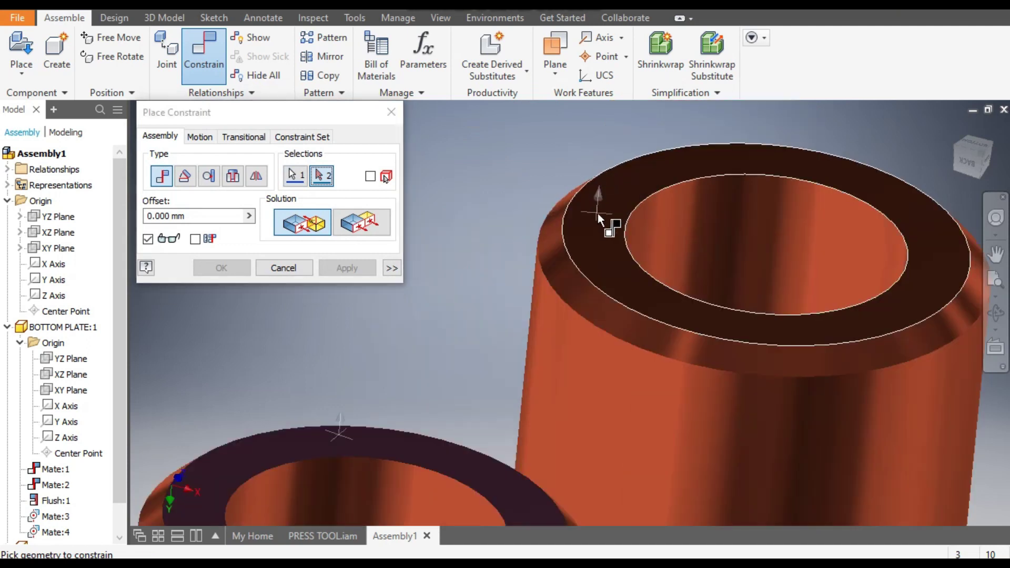
click(596, 212)
scroll(582, 239, down, 3)
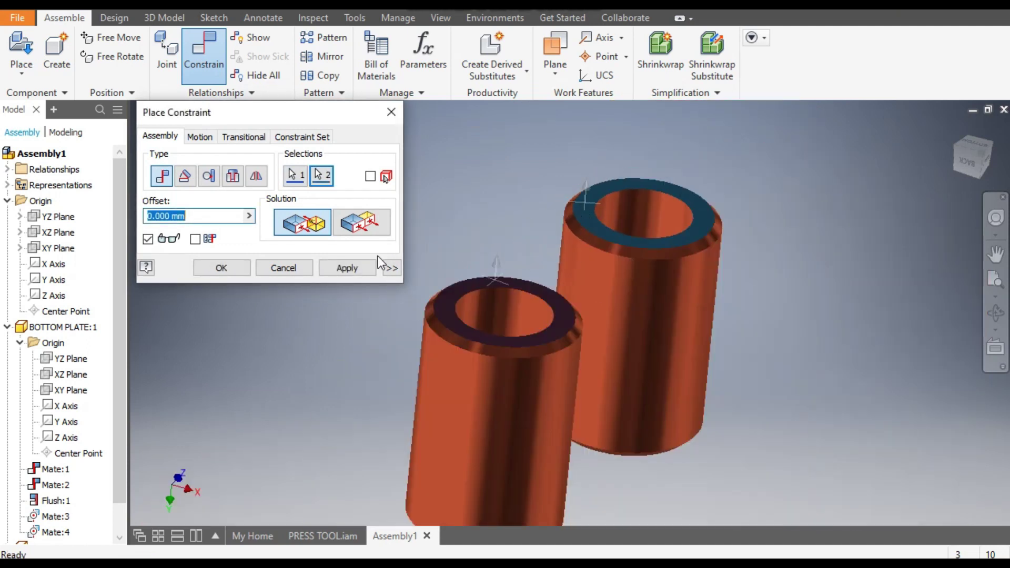
click(359, 269)
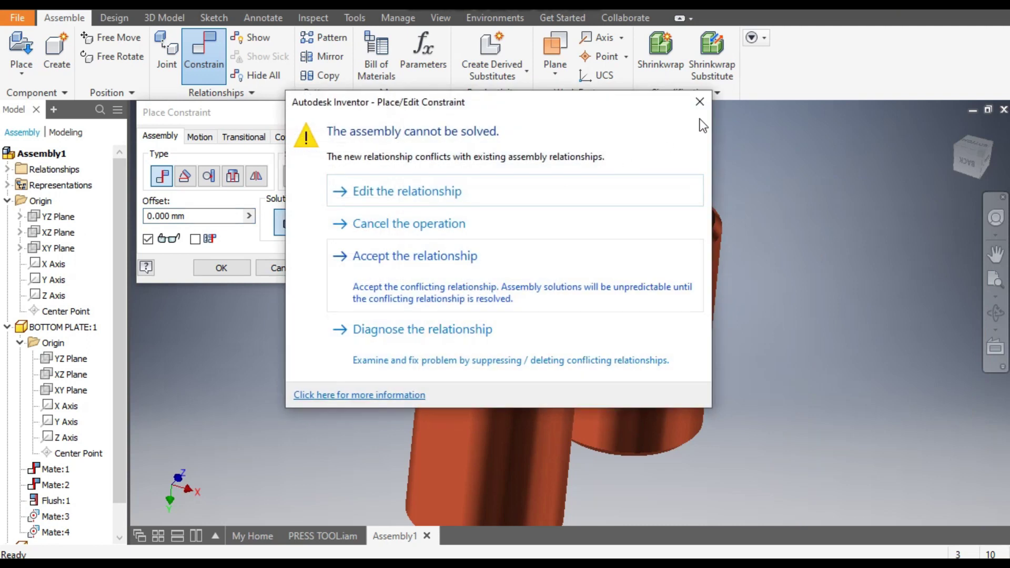
click(699, 102)
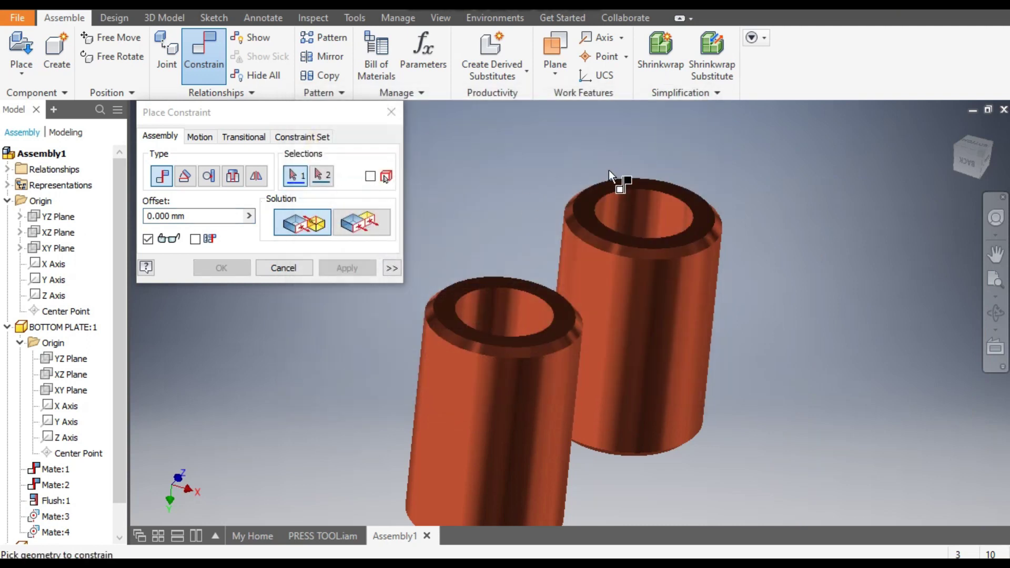
Step: Mate the bottom plate's upper face with the near guide bush's lower end face at 0 mm offset
scroll(608, 170, down, 4)
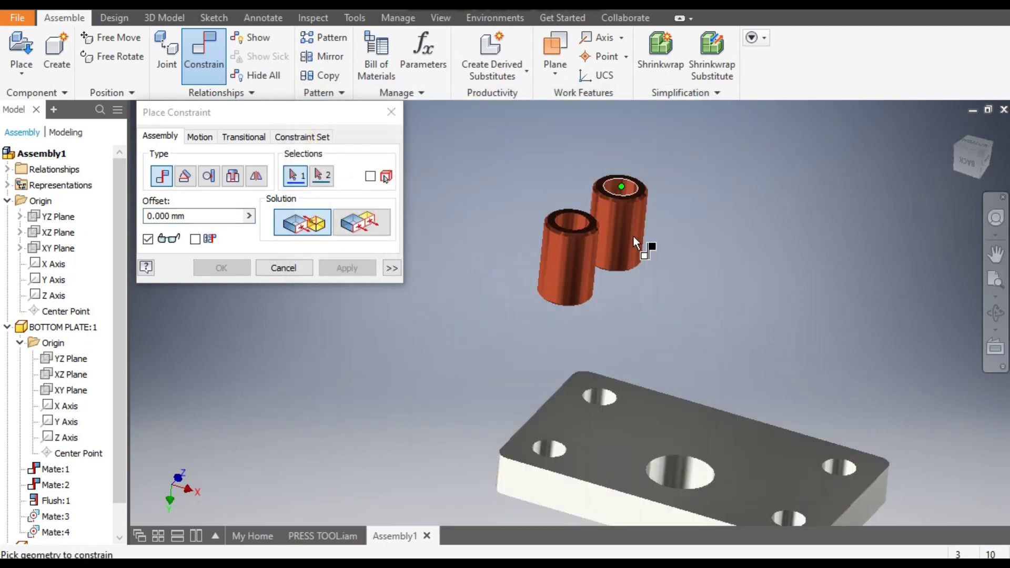
click(563, 405)
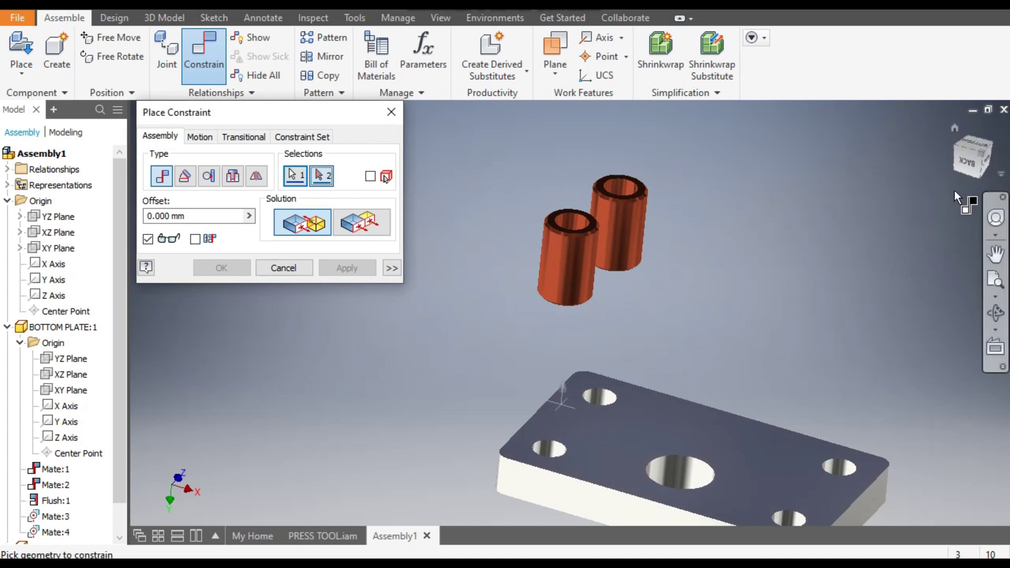
shift+middle_drag(954, 192, 604, 289)
scroll(604, 289, up, 5)
click(548, 273)
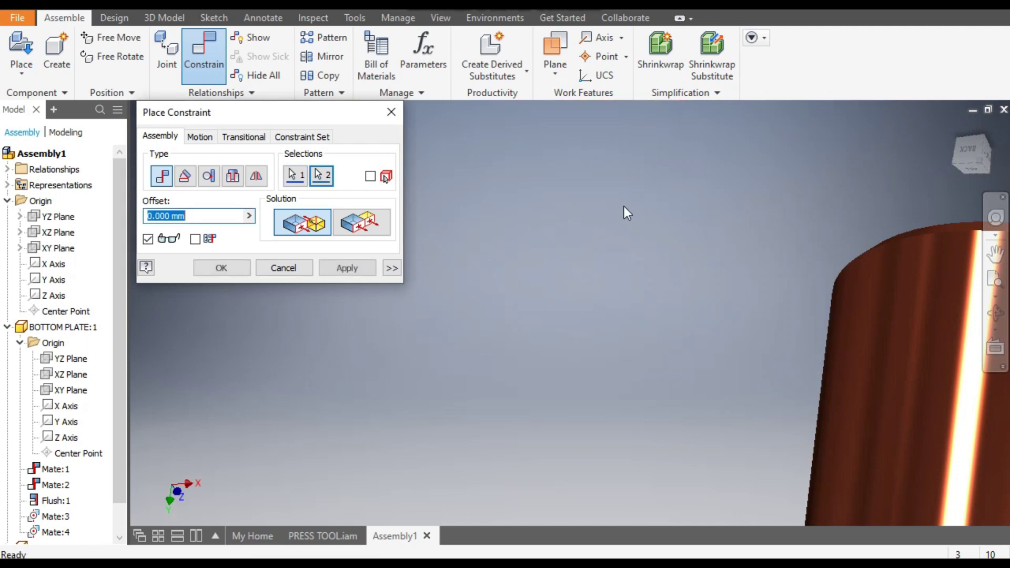
scroll(657, 221, down, 5)
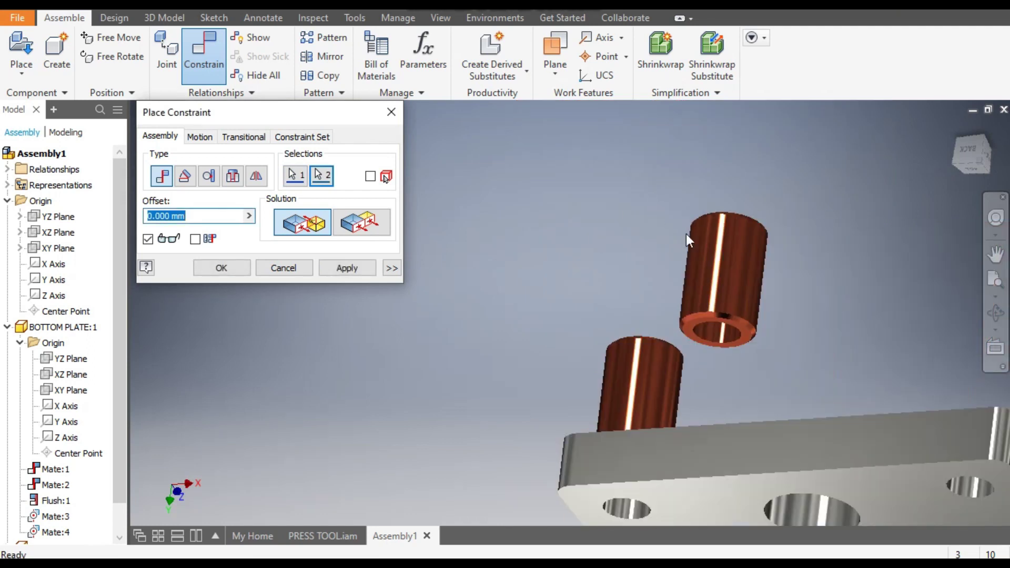
click(350, 269)
Step: Constrain the upper end faces of the two guide bushes with the Flush solution at 0 mm offset and finish constraining
shift+middle_drag(510, 229, 490, 273)
scroll(450, 317, down, 5)
scroll(528, 352, up, 5)
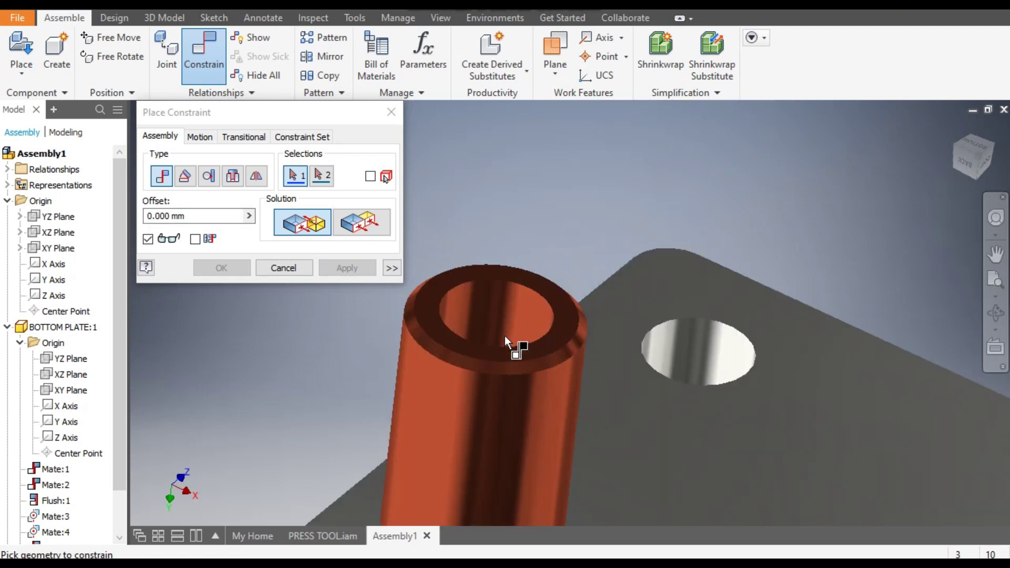
click(431, 320)
scroll(529, 330, down, 5)
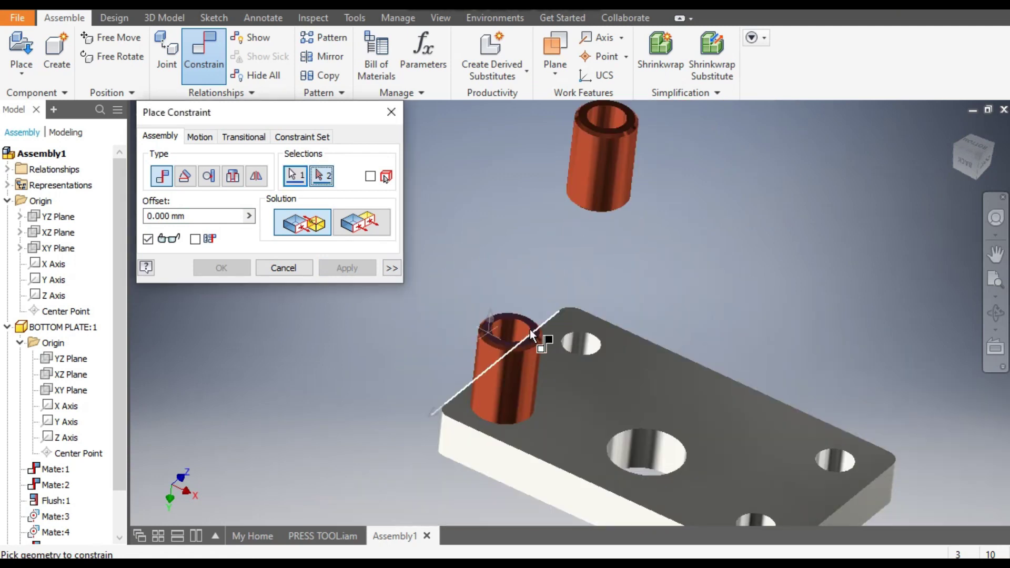
scroll(582, 141, up, 5)
click(582, 141)
scroll(542, 174, down, 5)
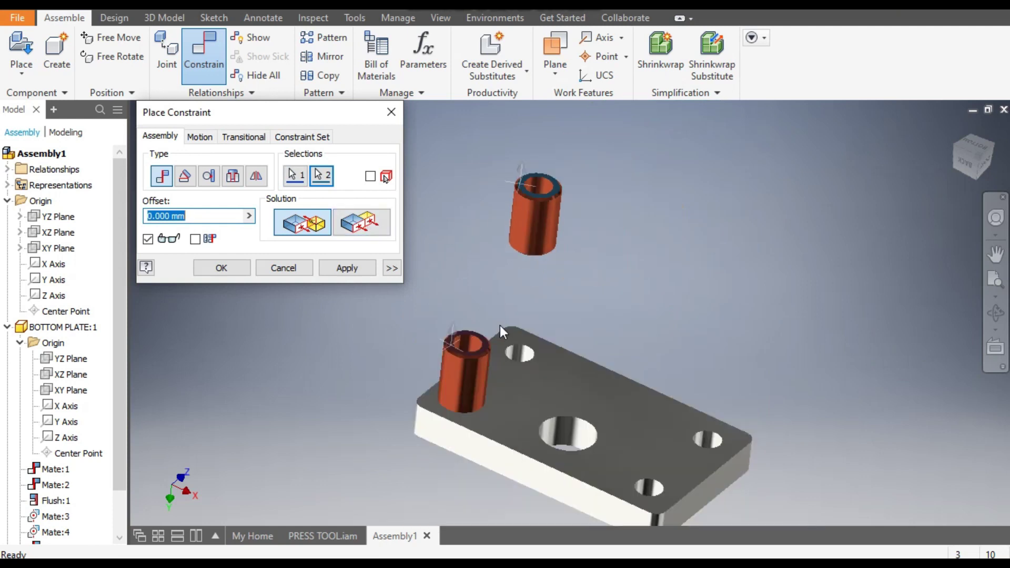
click(368, 227)
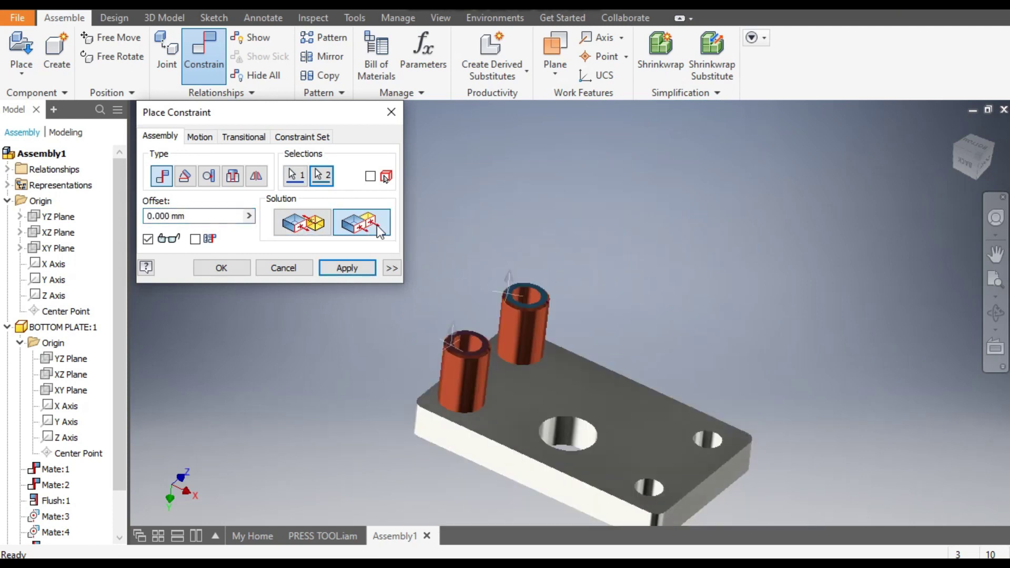
click(354, 266)
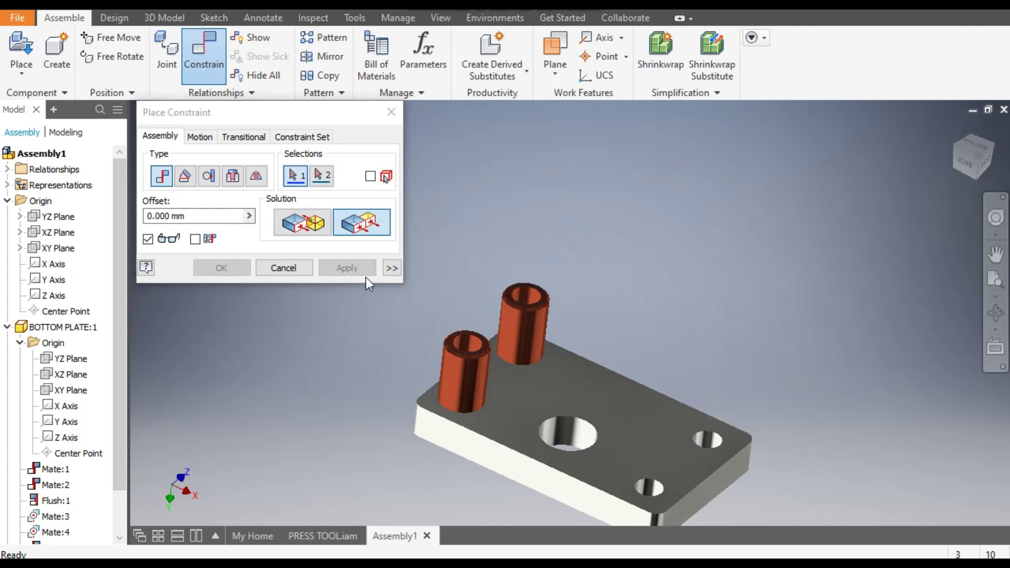
click(296, 267)
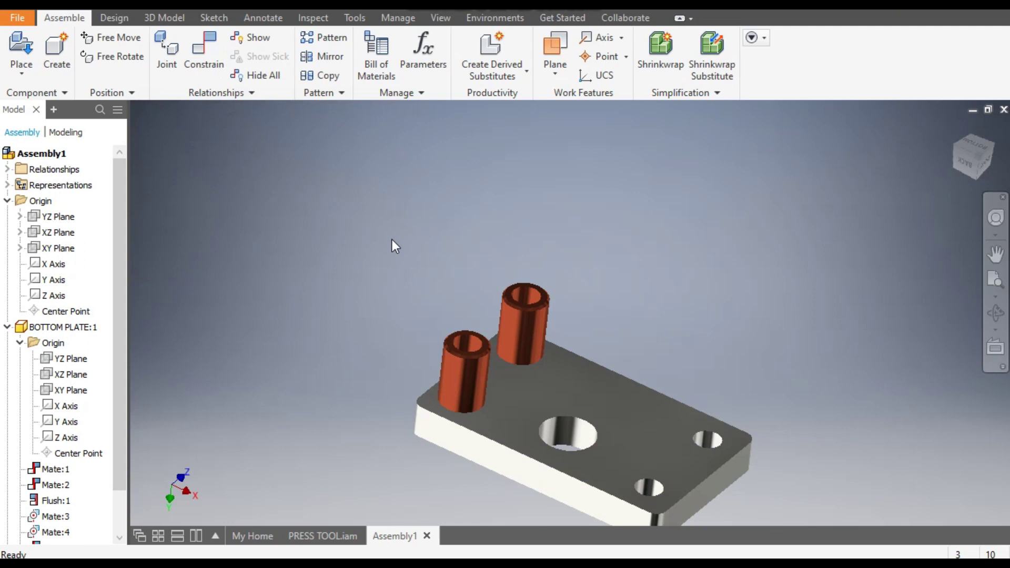
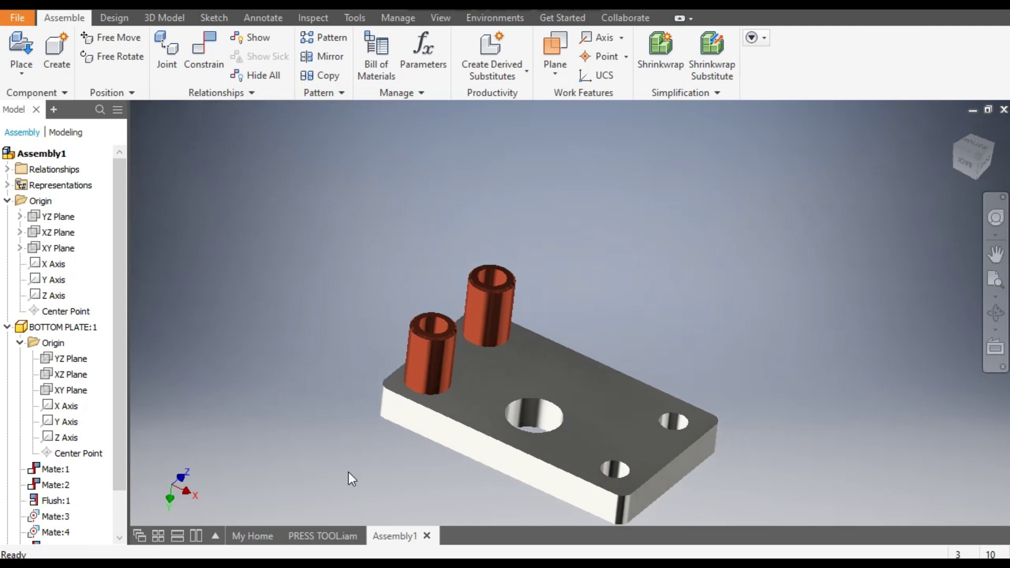
Step: Place two instances of PILLER from the new press tool assy folder beside the guide bushes in Assembly1
click(316, 536)
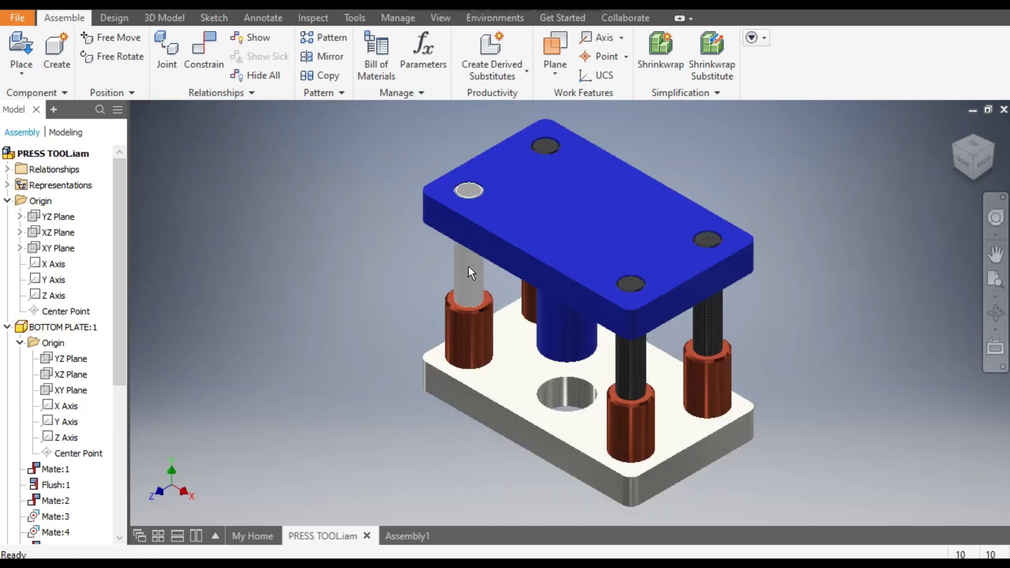
click(407, 535)
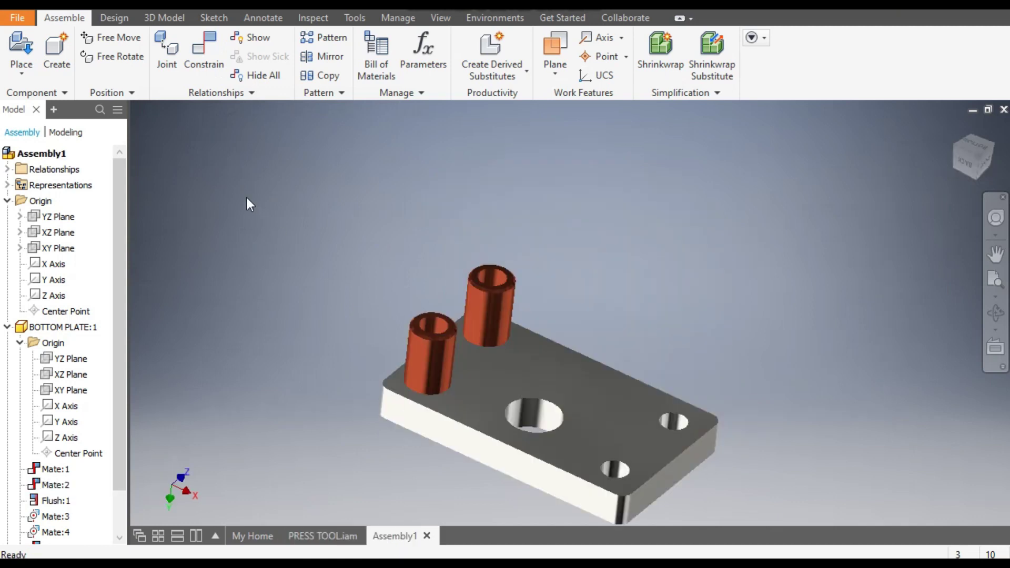
click(15, 46)
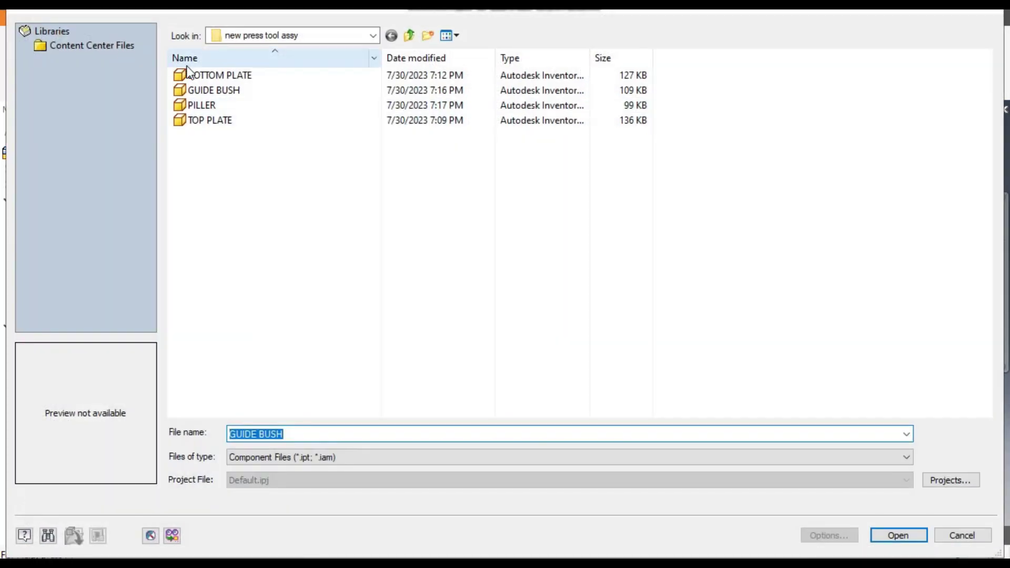
click(212, 104)
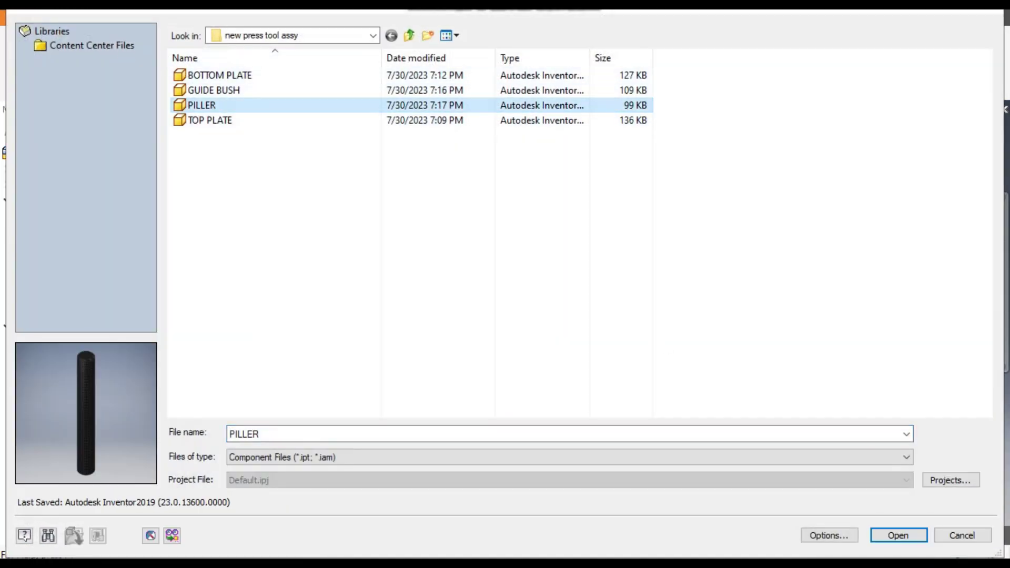
click(912, 540)
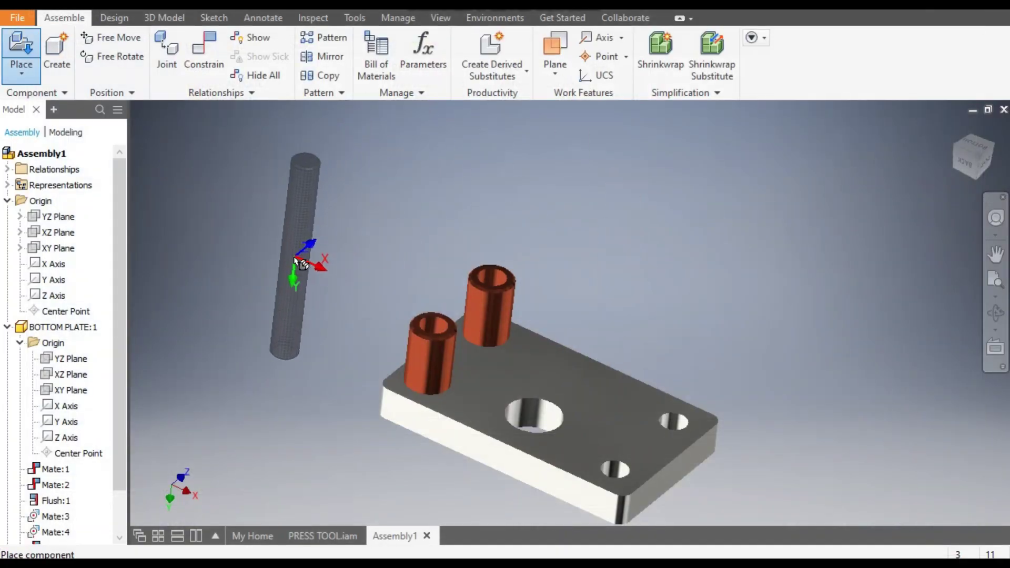
click(294, 259)
click(415, 203)
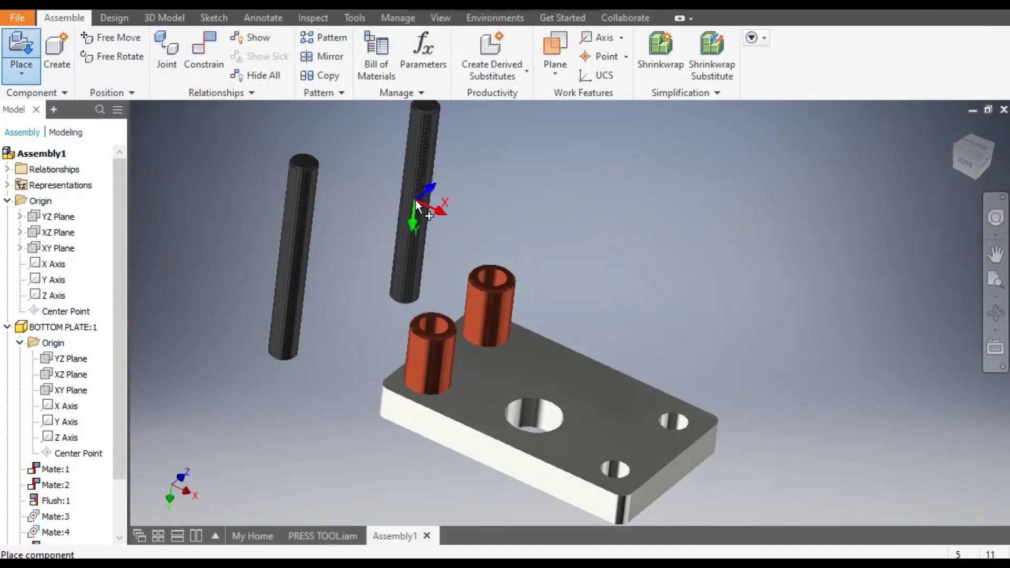
key(Escape)
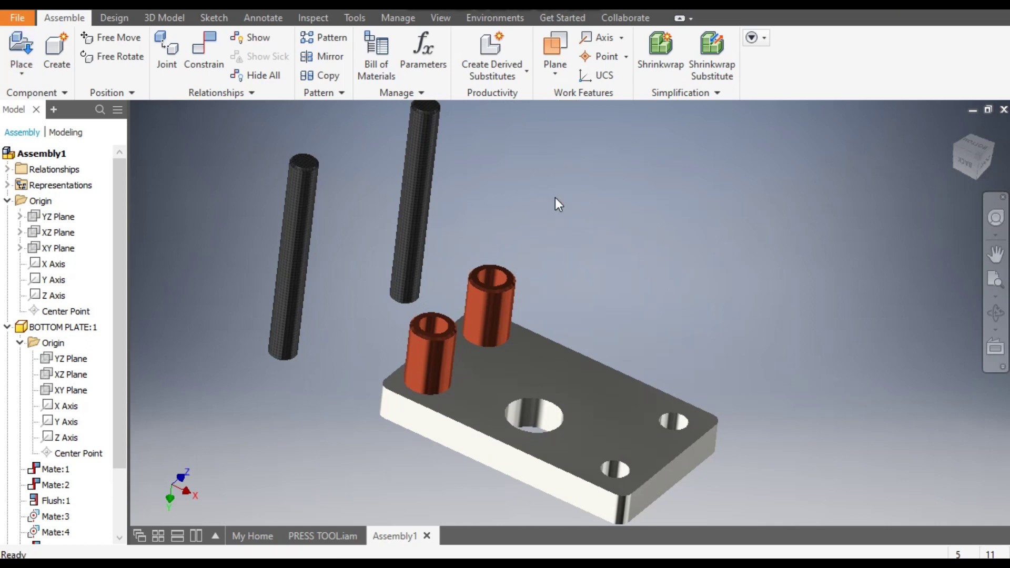
Step: Mate the first pillar's axis with the near guide bush's axis at 0 mm offset
click(204, 50)
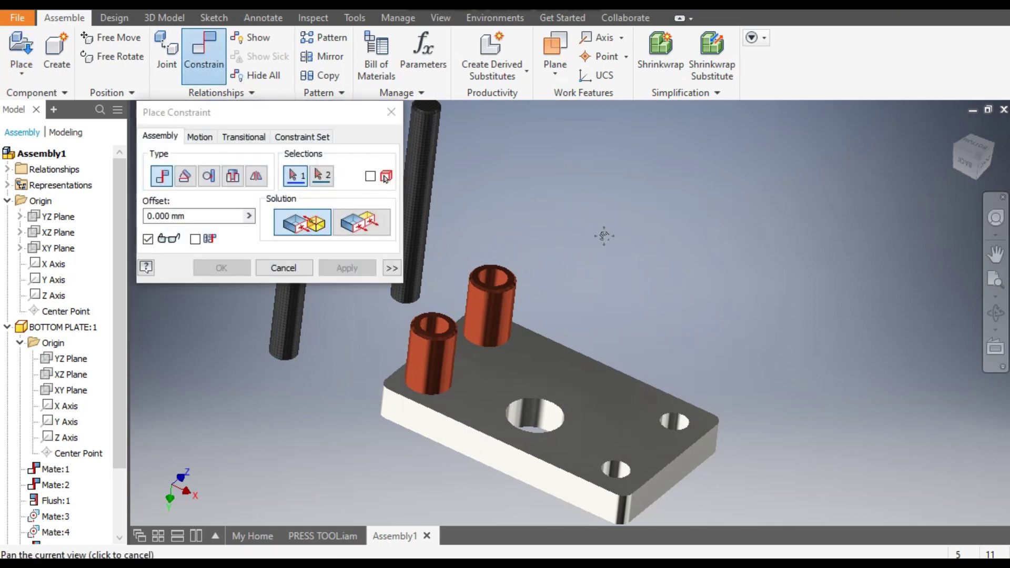
middle_drag(604, 236, 800, 226)
click(491, 244)
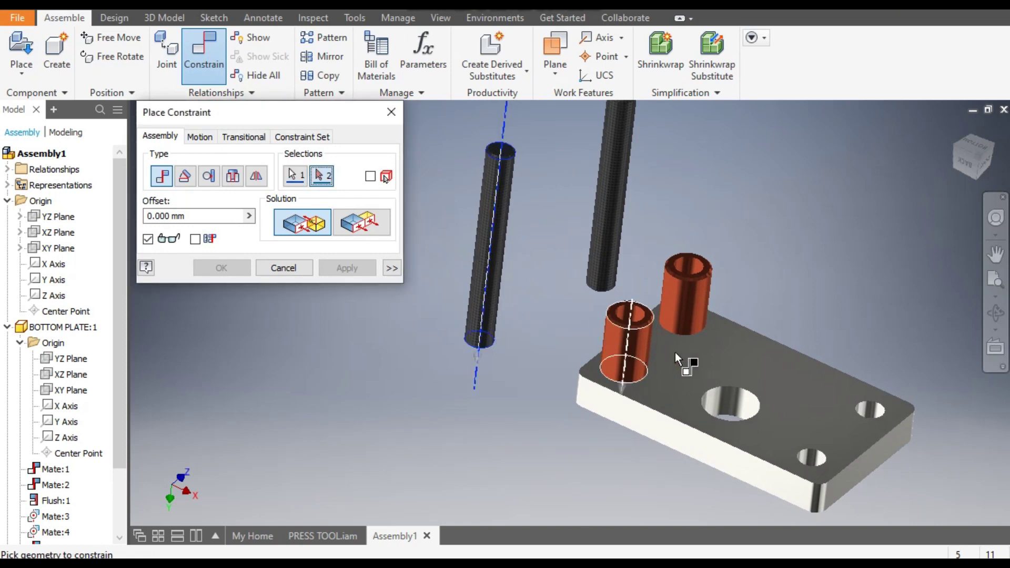
click(627, 336)
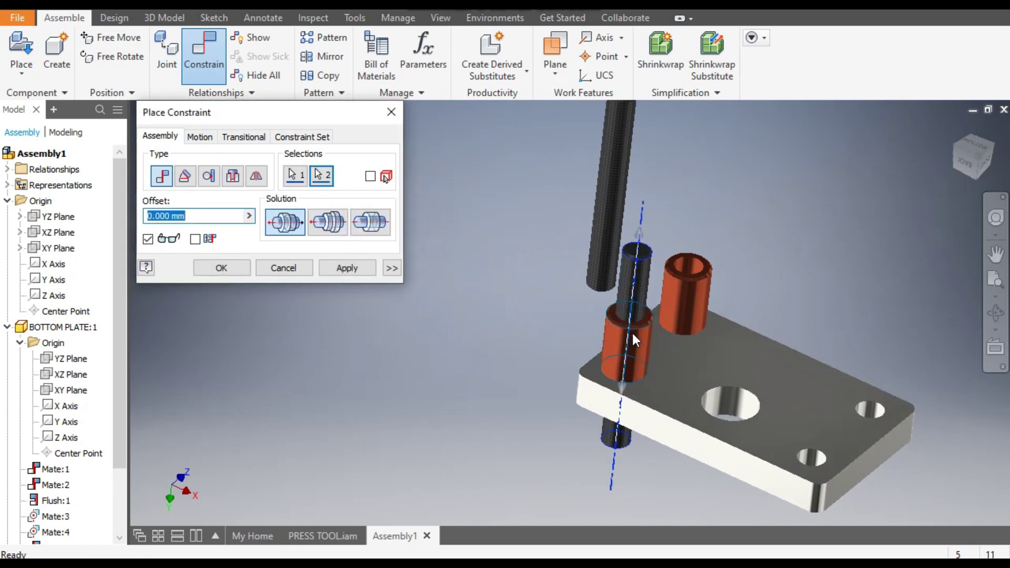
middle_drag(632, 330, 524, 285)
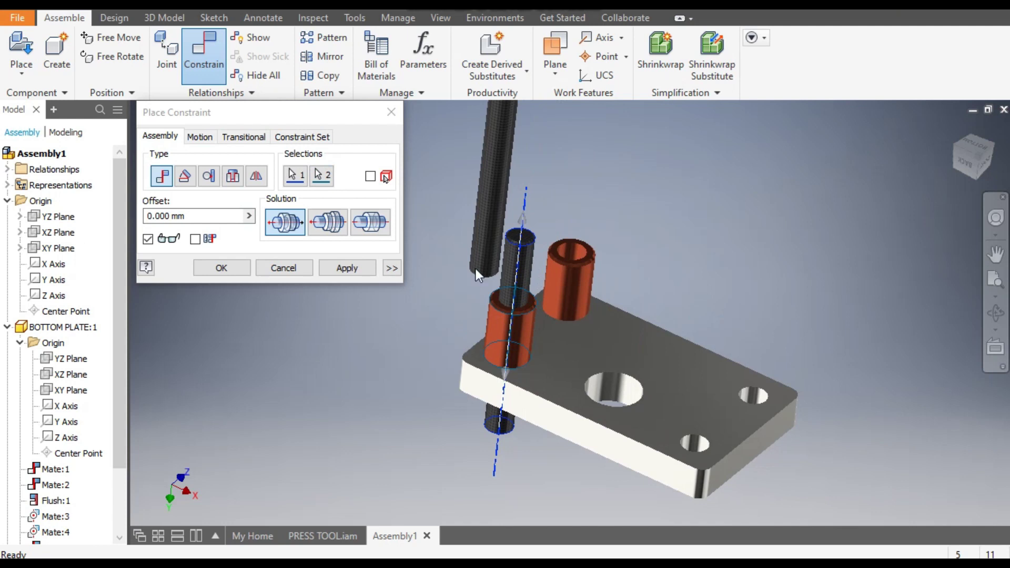
click(364, 269)
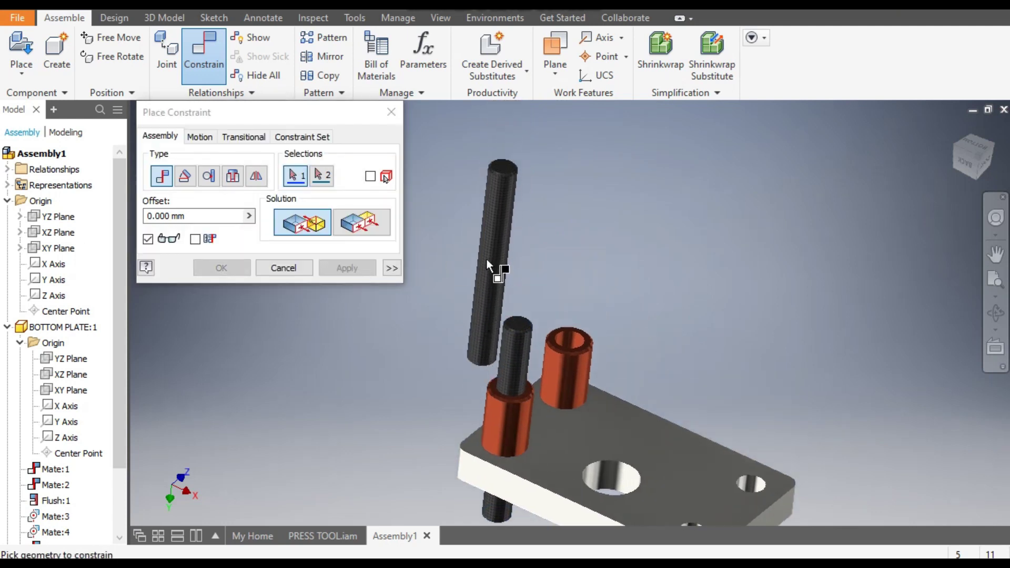
Step: Mate the second pillar's axis with the far guide bush's axis at 0 mm offset and finish constraining
click(497, 222)
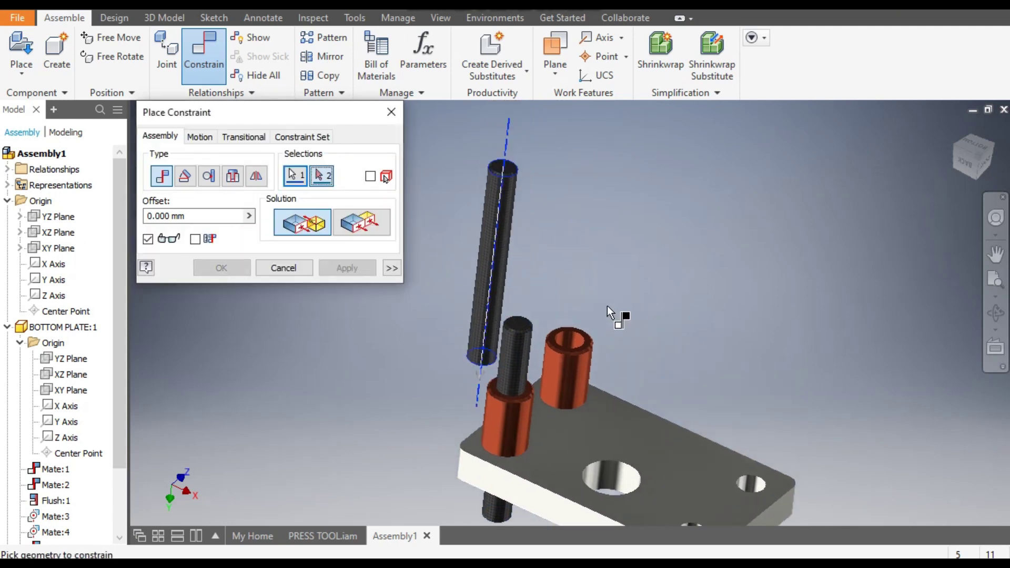
click(572, 362)
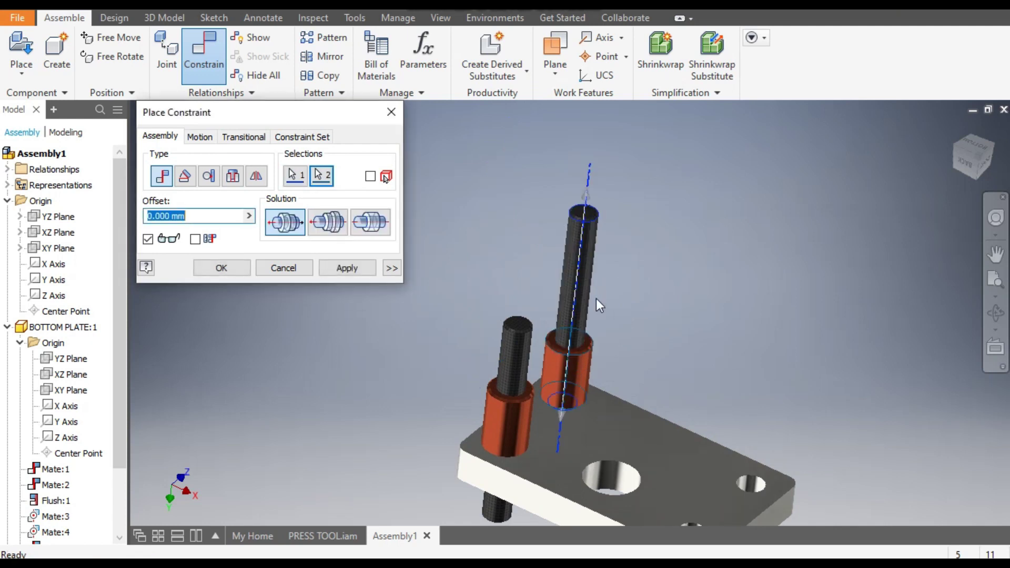
click(357, 269)
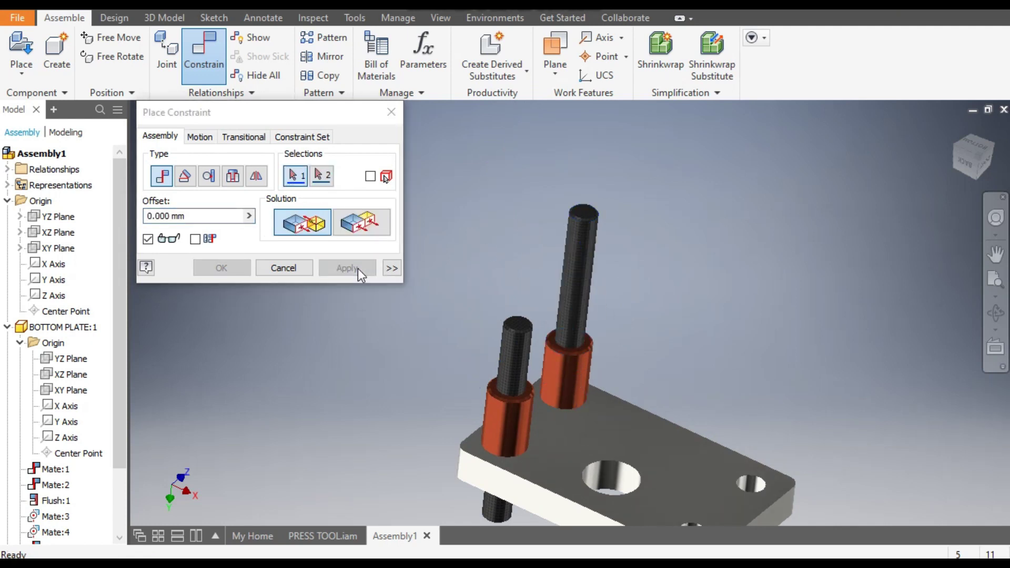
click(283, 268)
Step: Slide both pillars upward along their axes to lift them clear of the guide bushes, exposing their lower ends
drag(585, 240, 592, 148)
drag(517, 349, 535, 200)
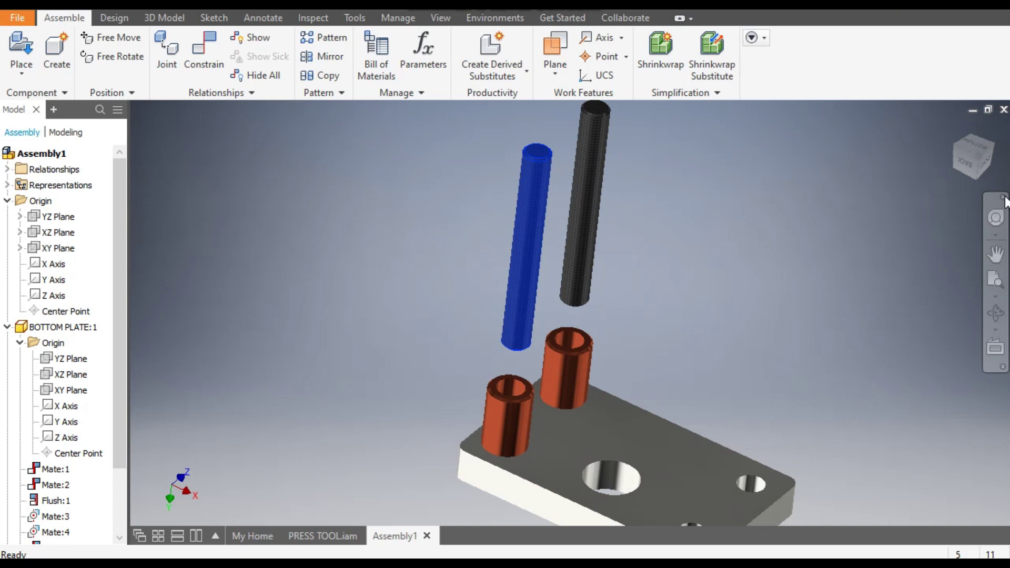
shift+middle_drag(1004, 203, 1001, 196)
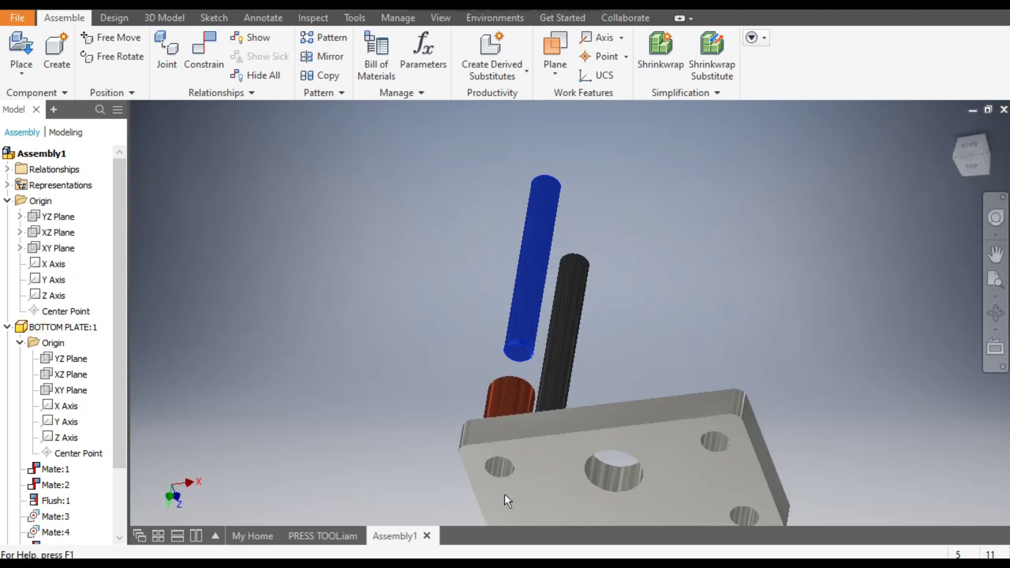
click(663, 314)
middle_drag(661, 312, 655, 278)
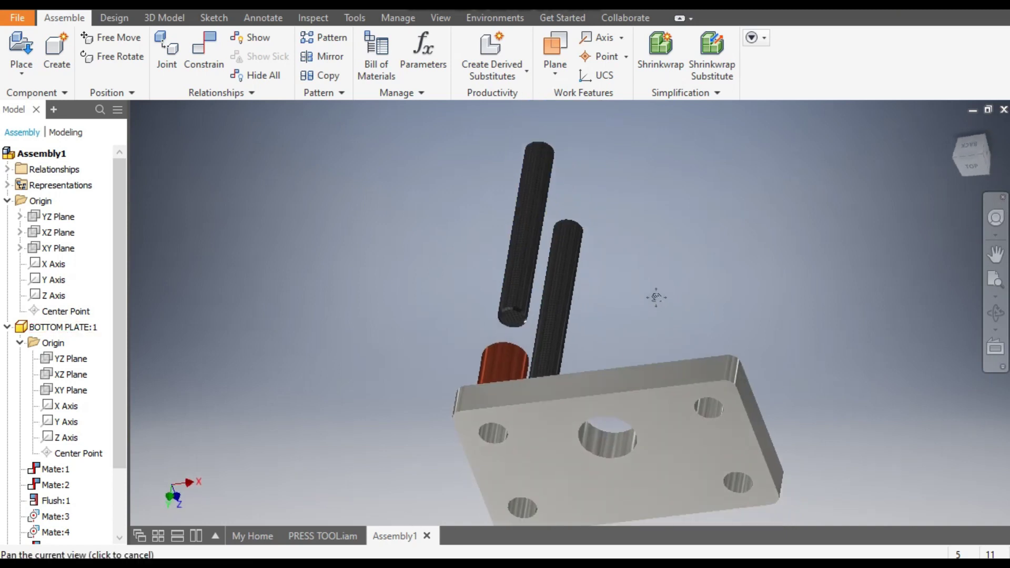
Step: Constrain the near pillar's lower end face to the bottom plate's underside with the Flush solution at 0 mm offset
click(209, 49)
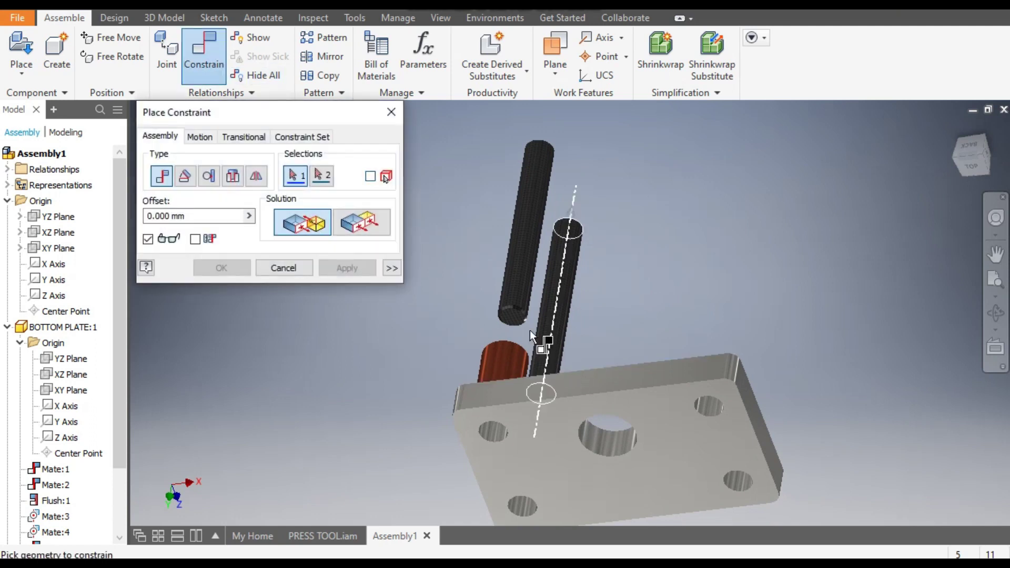
scroll(501, 310, down, 3)
click(500, 310)
scroll(514, 232, up, 2)
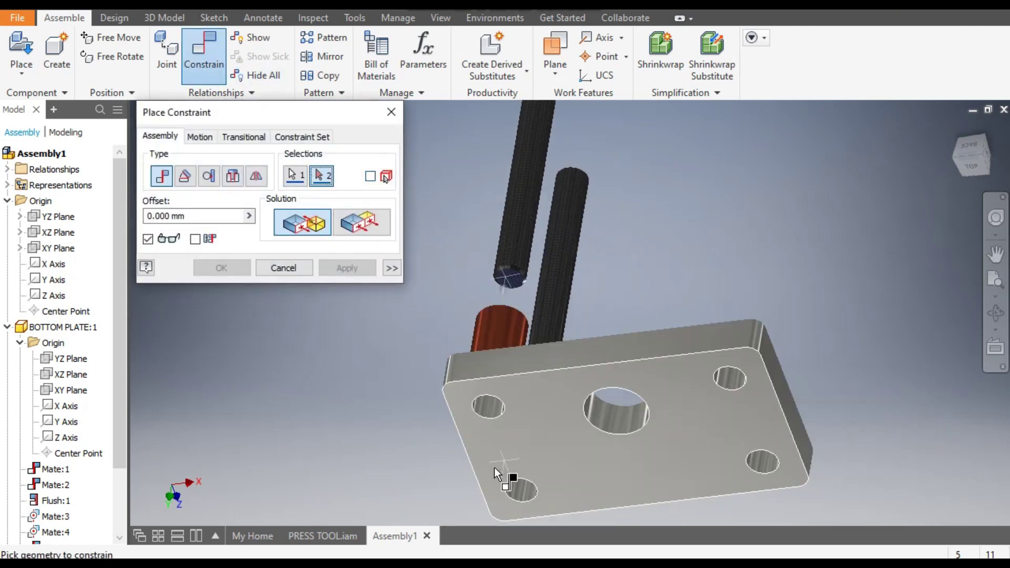
click(517, 442)
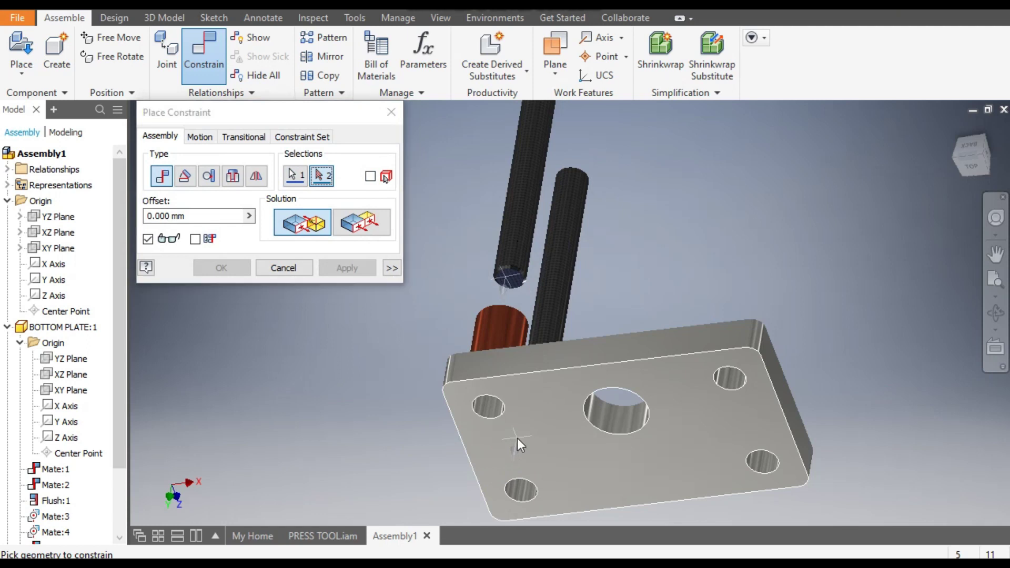
click(363, 226)
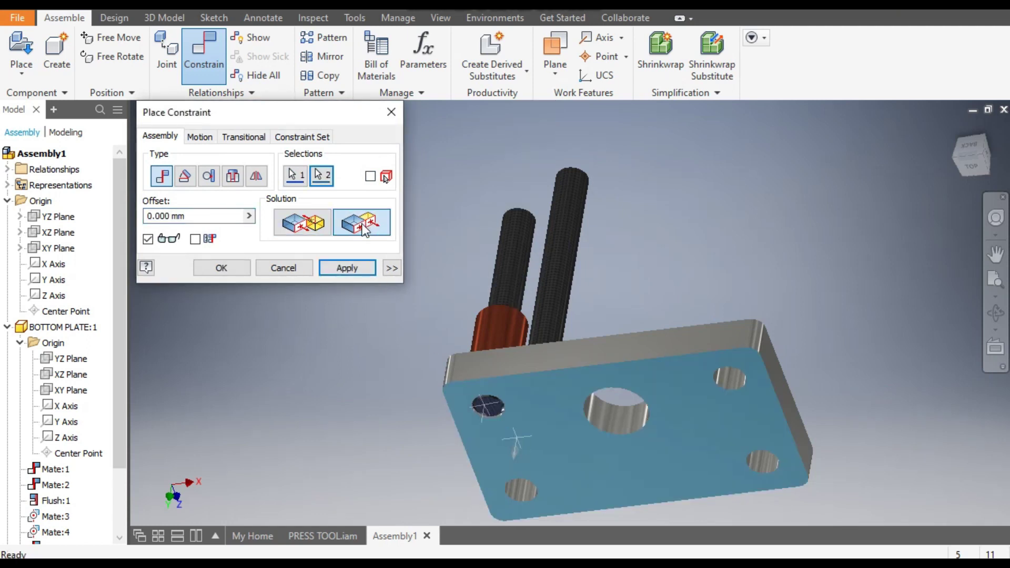
click(359, 269)
scroll(482, 441, down, 5)
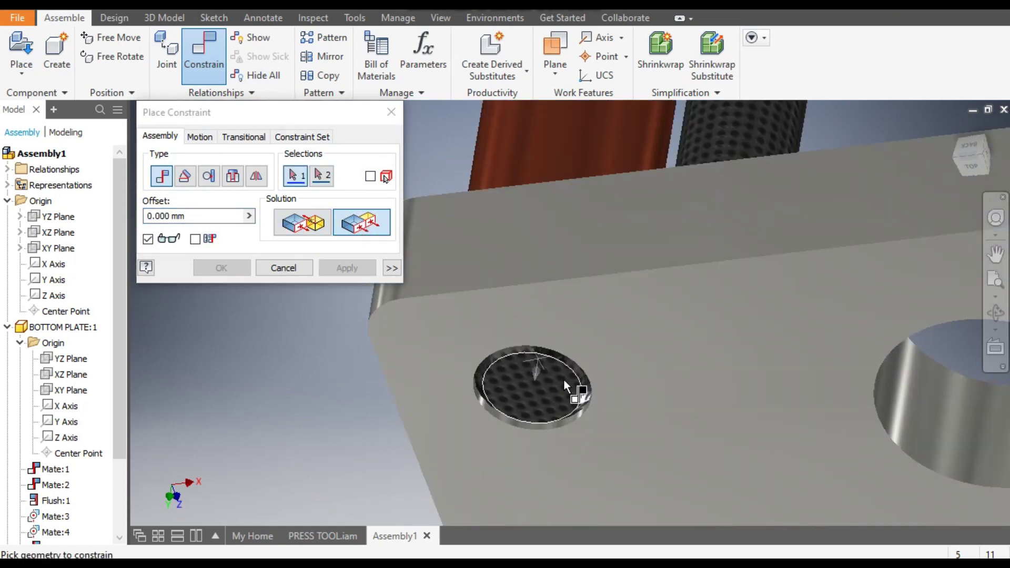
scroll(484, 339, up, 6)
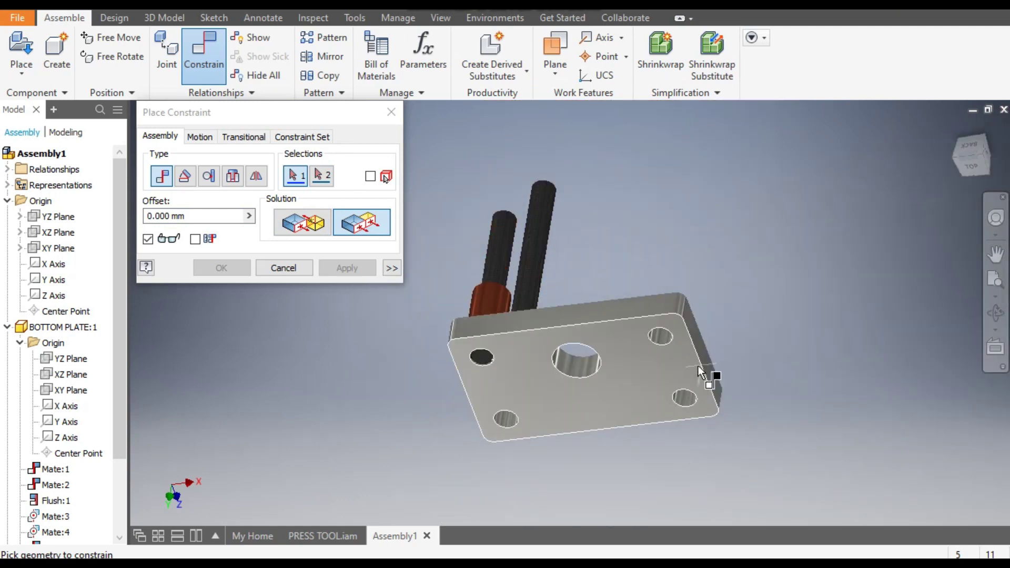
Step: Constrain the far pillar's lower end face flush with the bottom plate's underside at 0 mm offset and finish constraining
shift+middle_drag(694, 392, 600, 337)
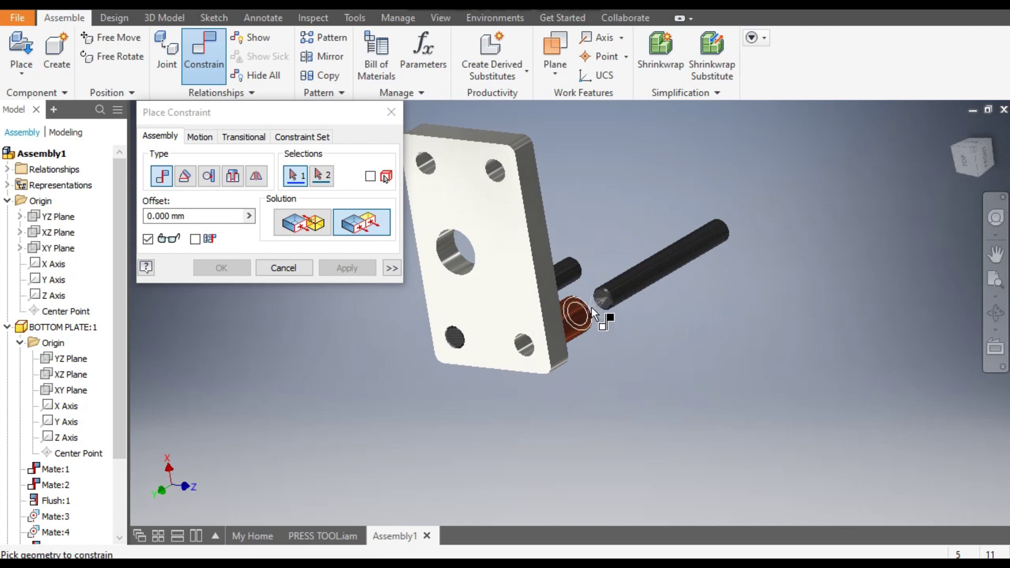
scroll(602, 323, down, 3)
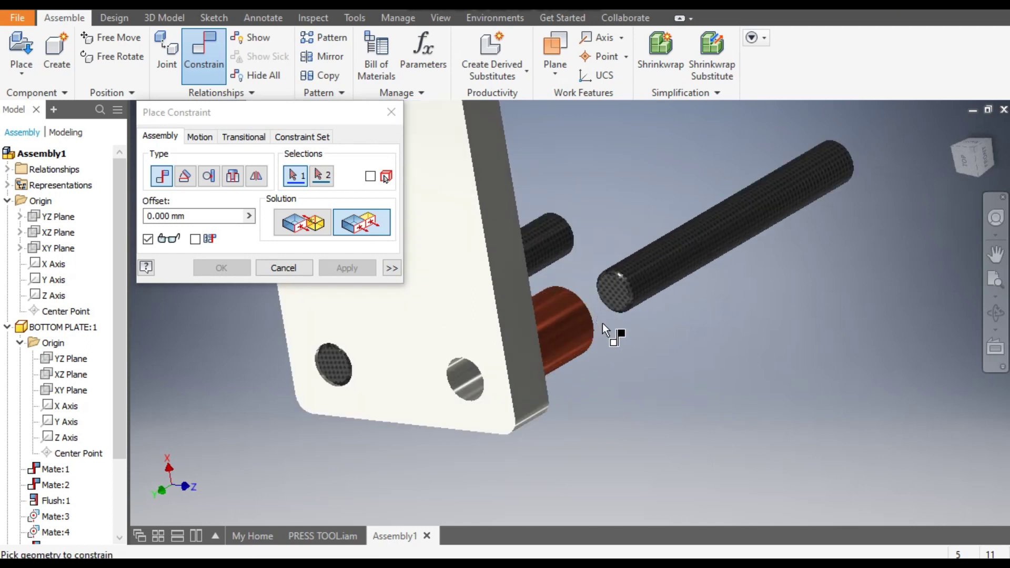
click(612, 283)
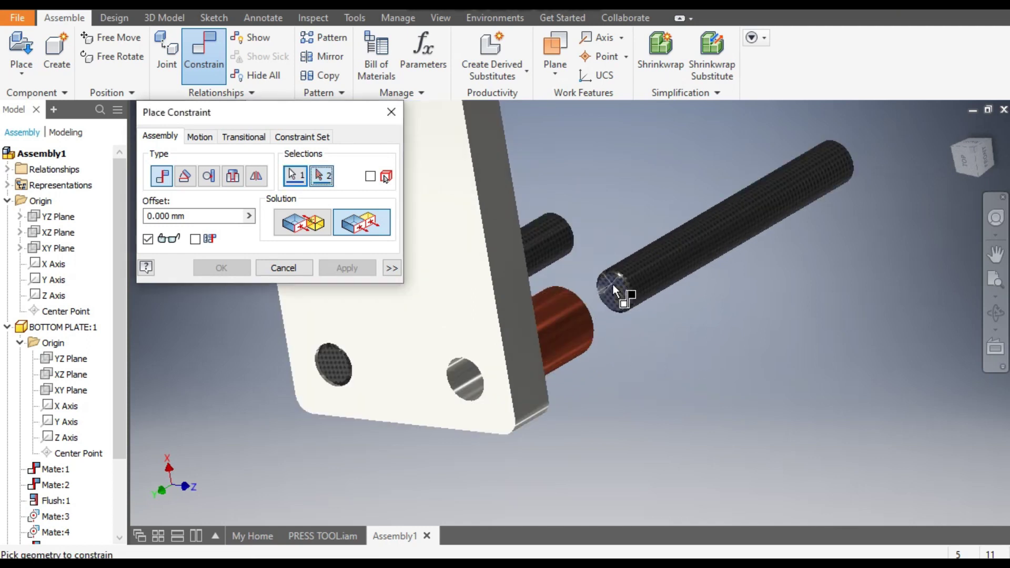
click(434, 319)
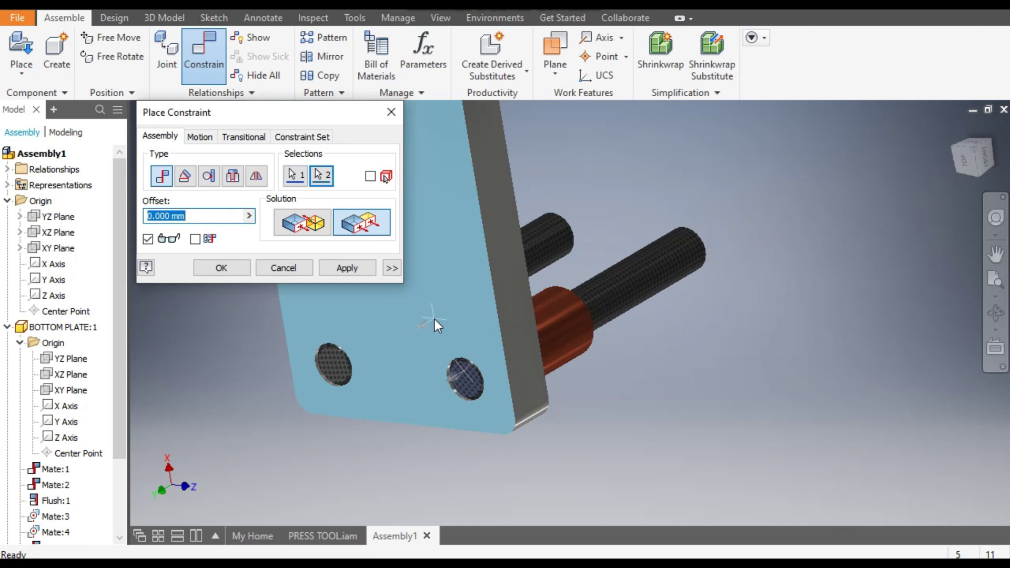
click(355, 268)
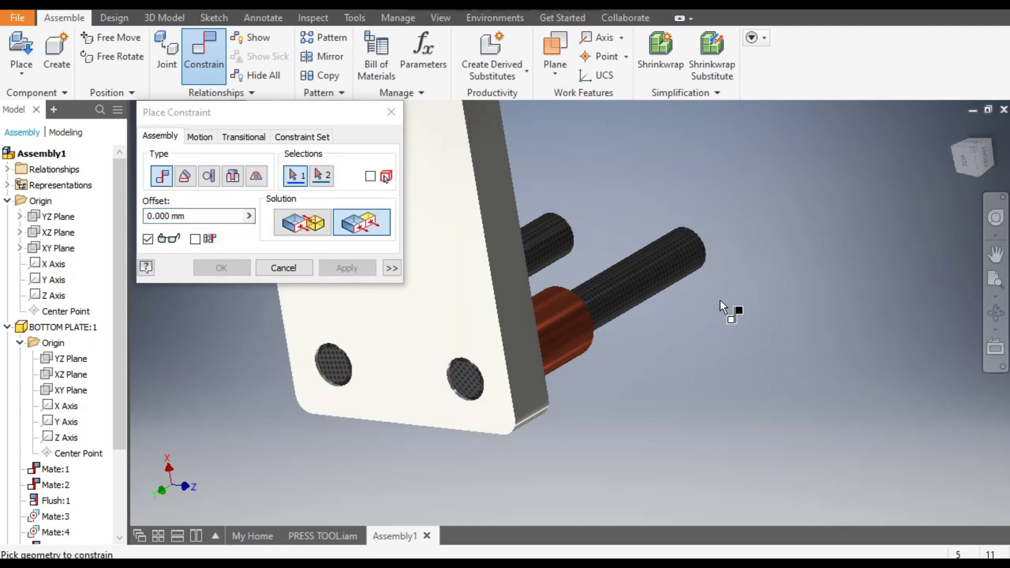
shift+middle_drag(631, 295, 709, 383)
click(290, 267)
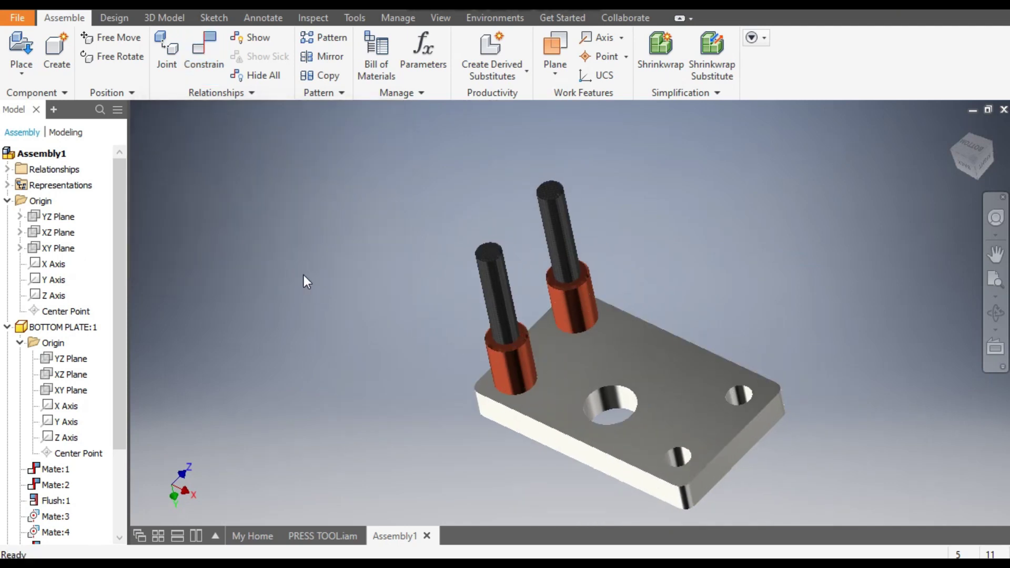
Step: Mirror both pillars and both guide bushes across the assembly's YZ Plane, inserting the copies in the assembly with the _MIR suffix
scroll(304, 275, up, 5)
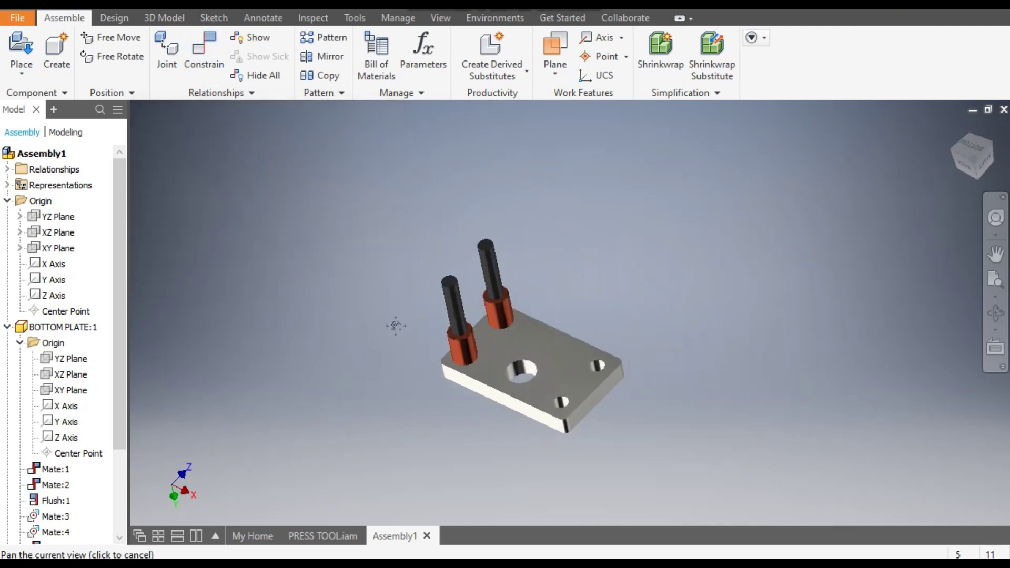
click(974, 163)
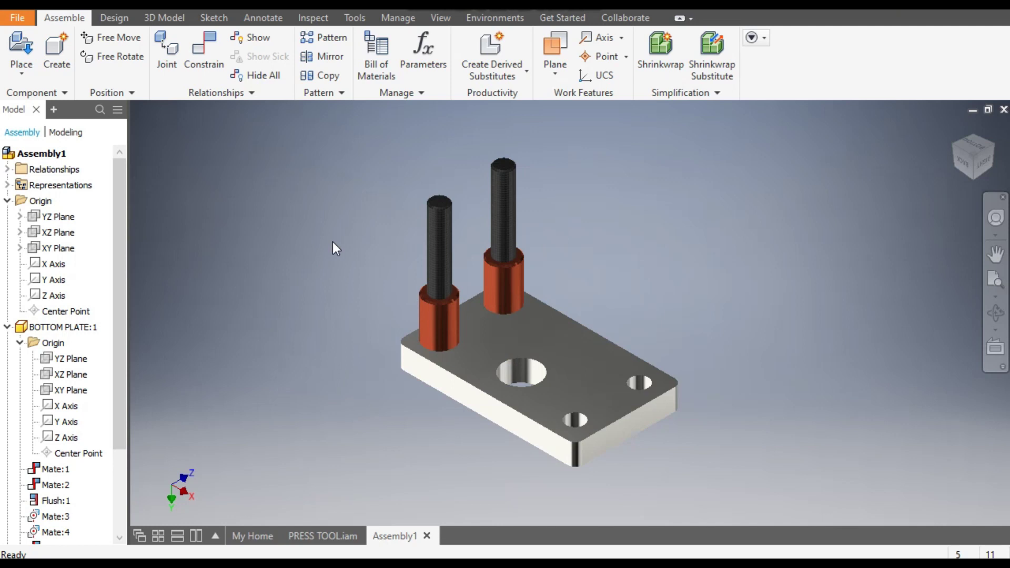
click(330, 55)
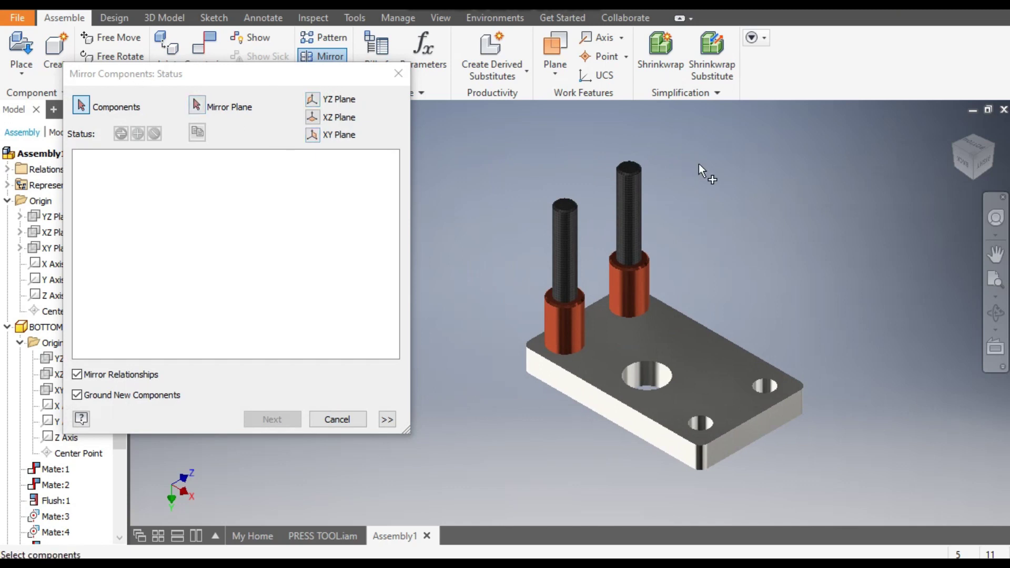
click(631, 187)
click(568, 232)
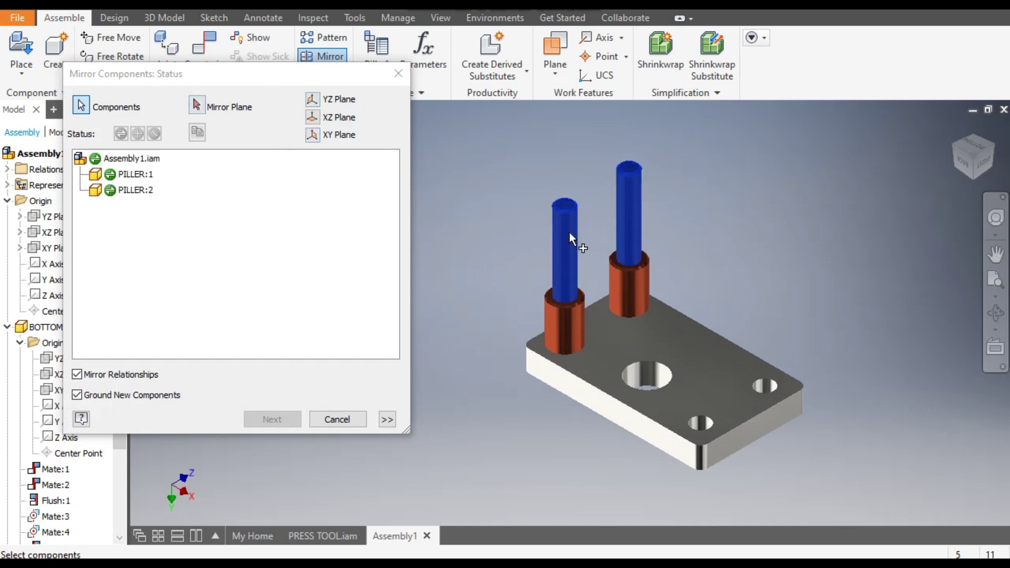
click(570, 320)
click(626, 282)
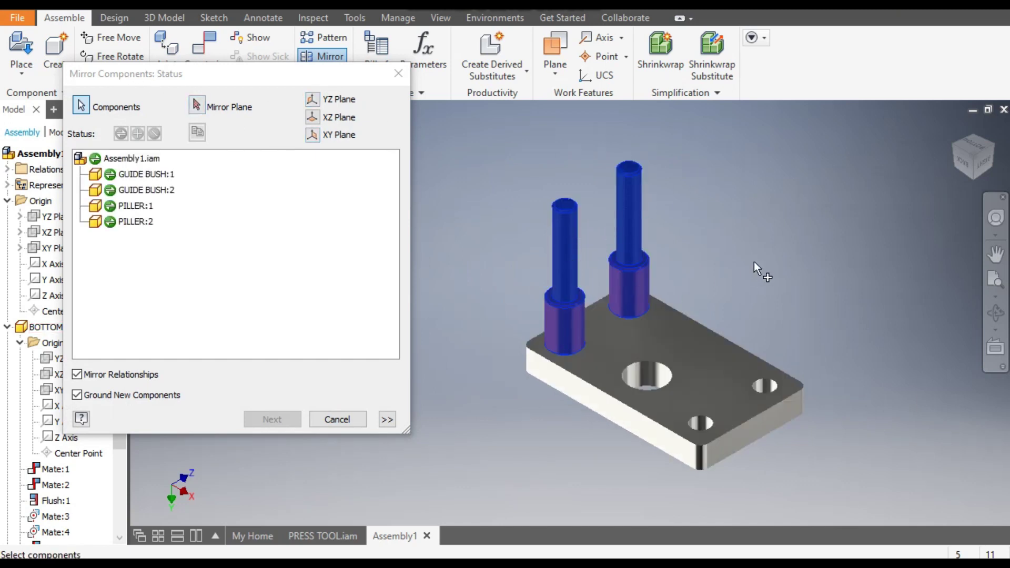
click(197, 107)
drag(224, 74, 345, 65)
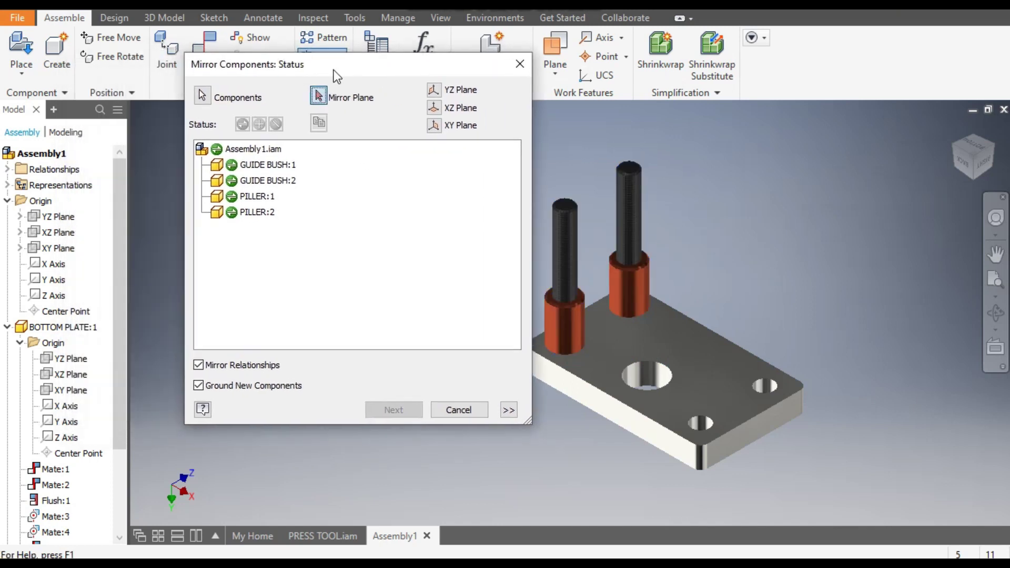
click(58, 217)
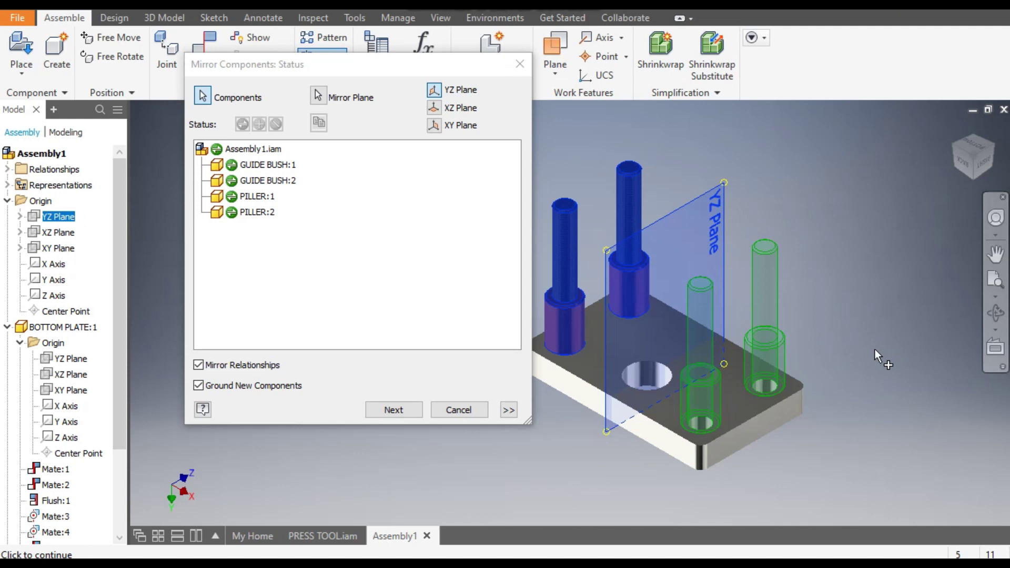
click(408, 412)
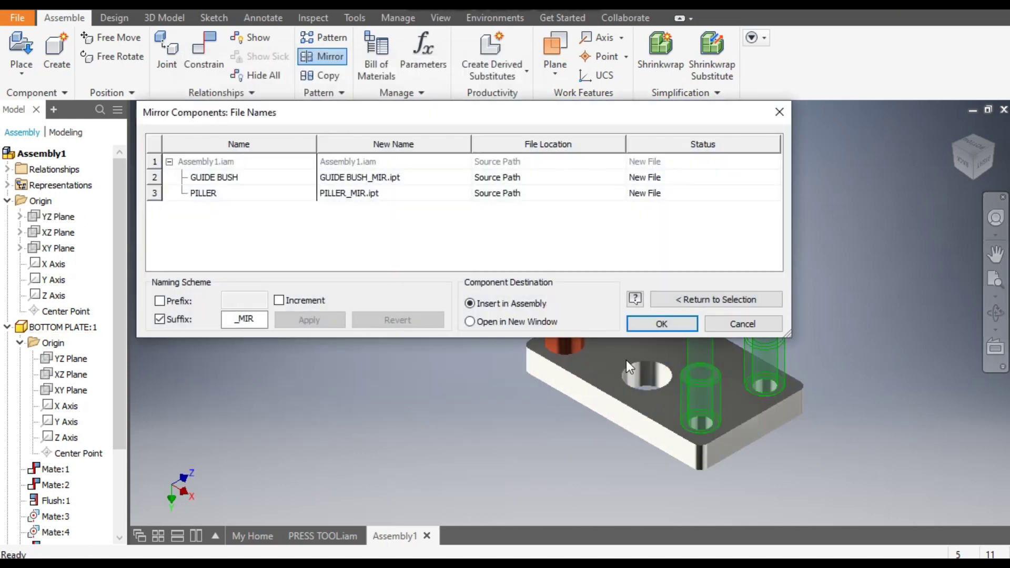
click(668, 324)
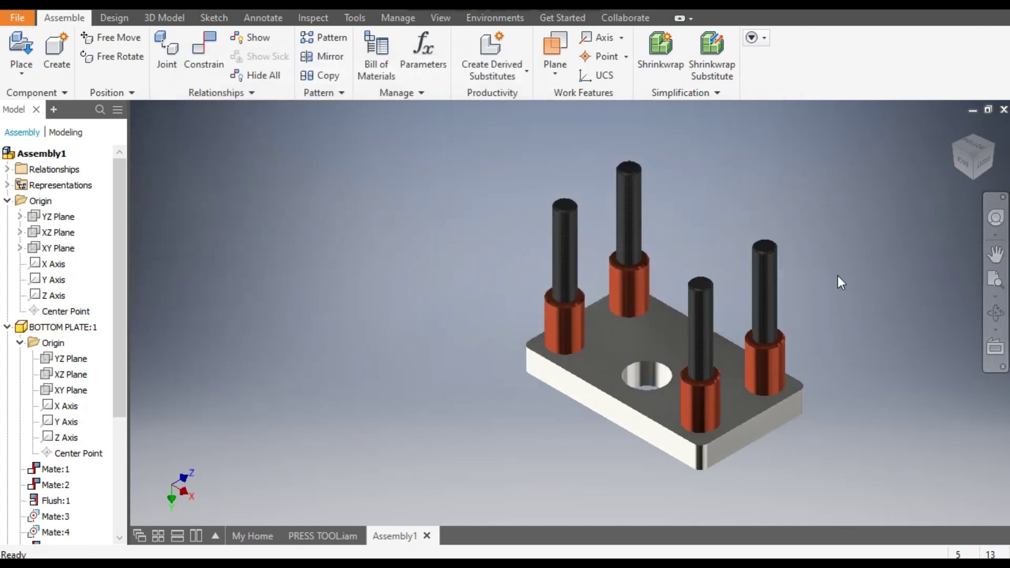
Step: Place one TOP PLATE component in the assembly, beside the bottom plate with its pillars
click(770, 292)
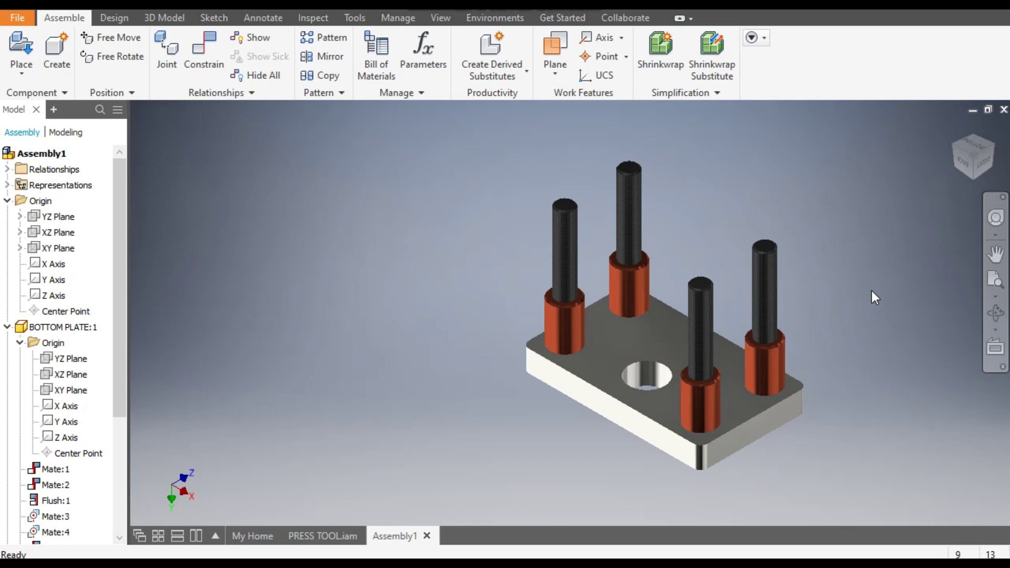
middle_drag(872, 293, 802, 312)
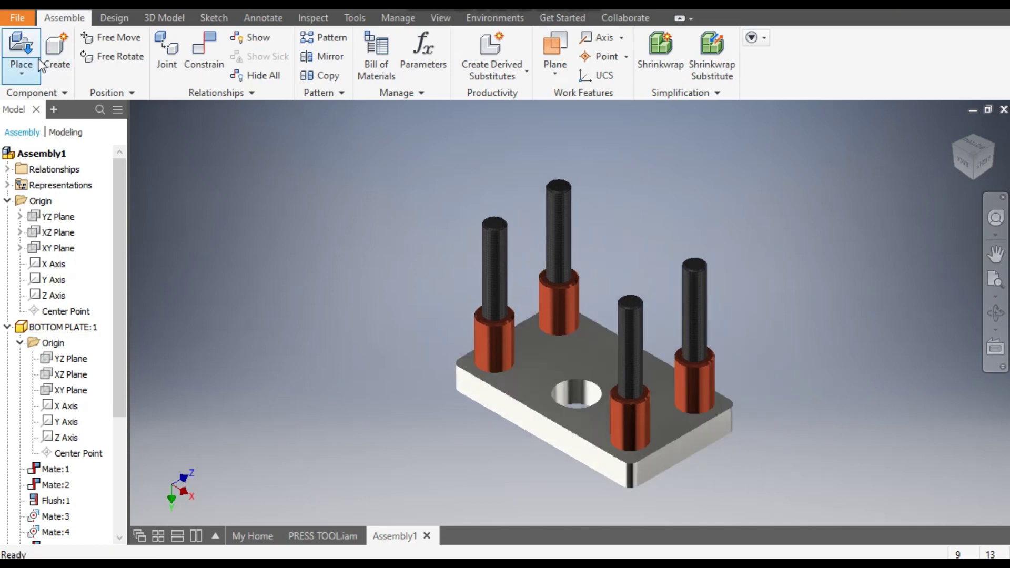
click(33, 45)
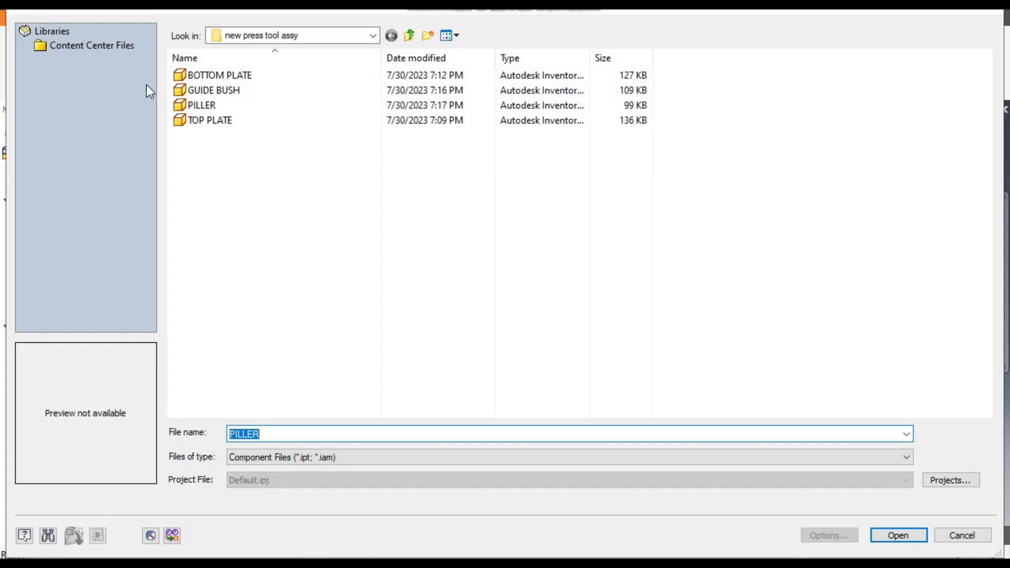
click(221, 122)
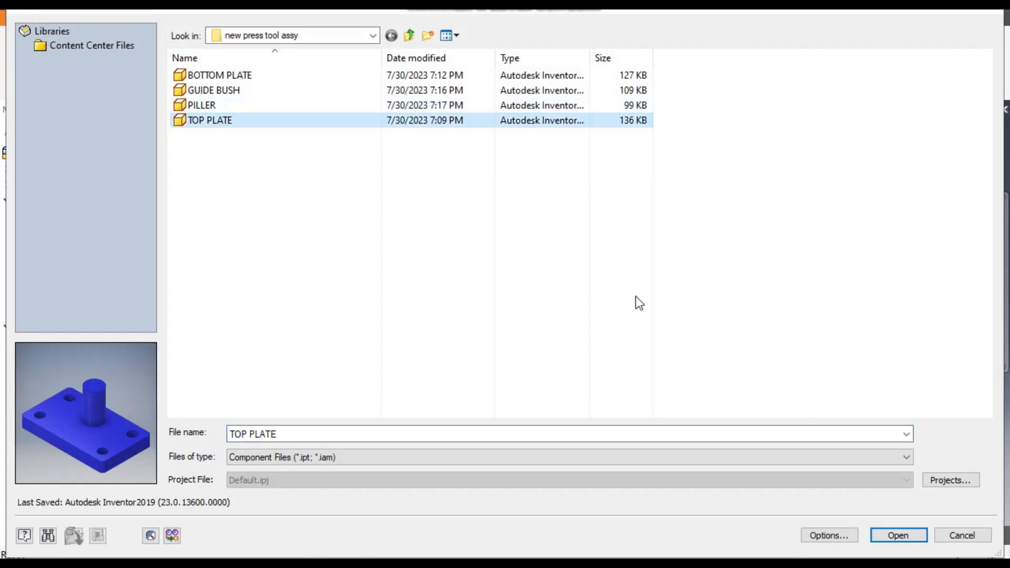
click(892, 534)
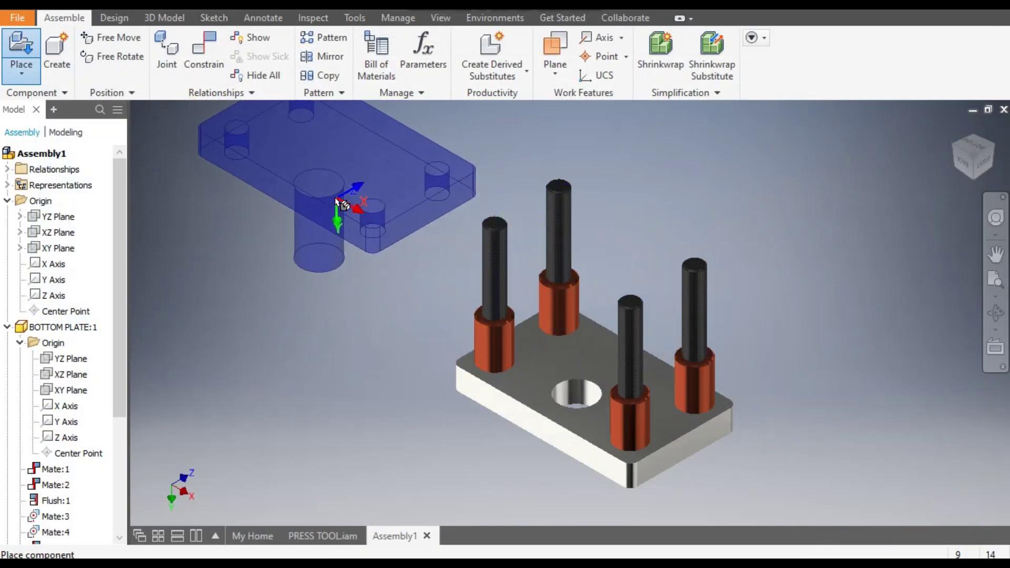
click(344, 227)
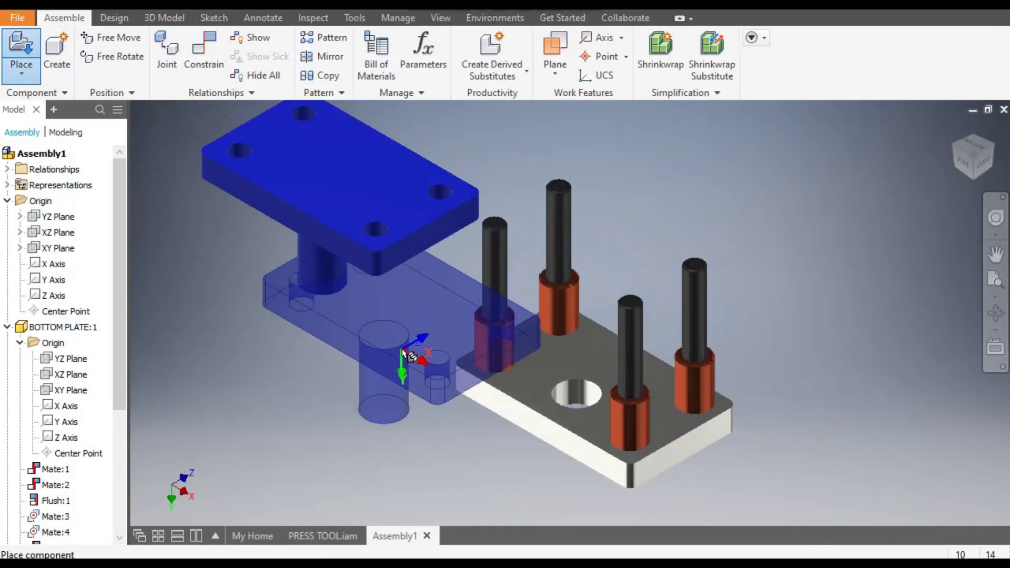
key(Escape)
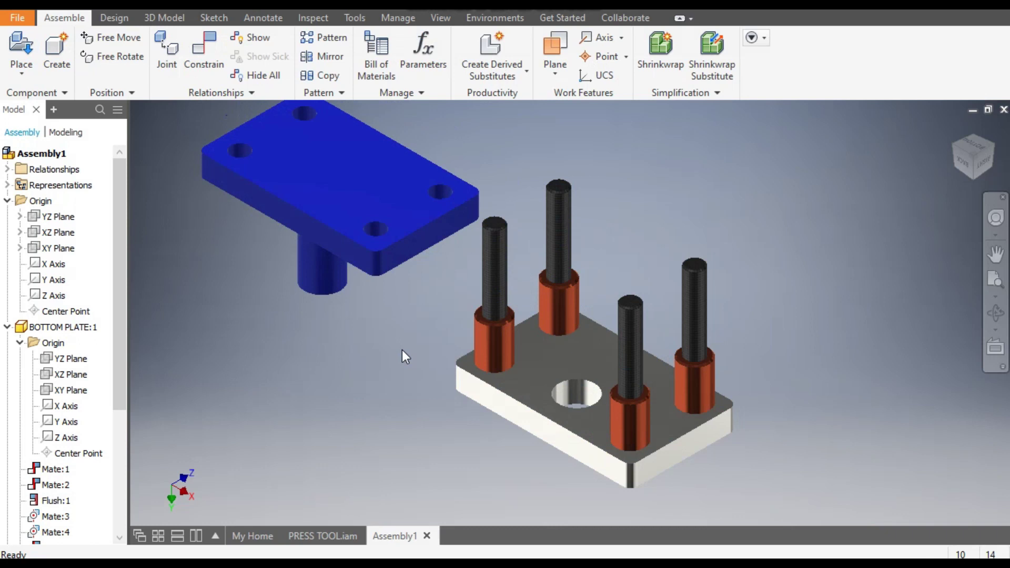
Step: Mate the axis of the top plate's left corner hole to the left pillar's axis with the Aligned solution at 0 mm offset, and finish constraining
middle_drag(424, 286, 477, 286)
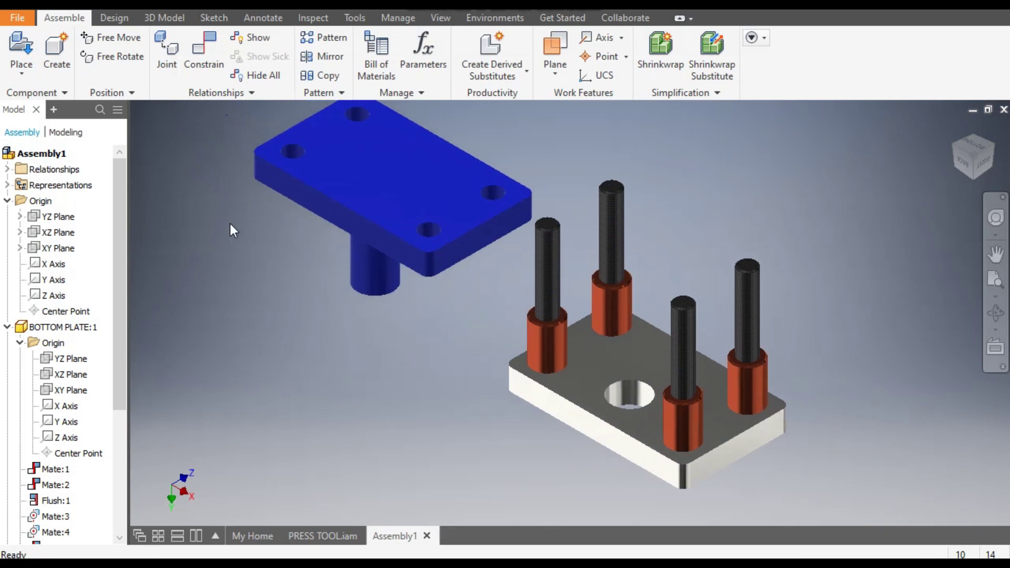
click(210, 49)
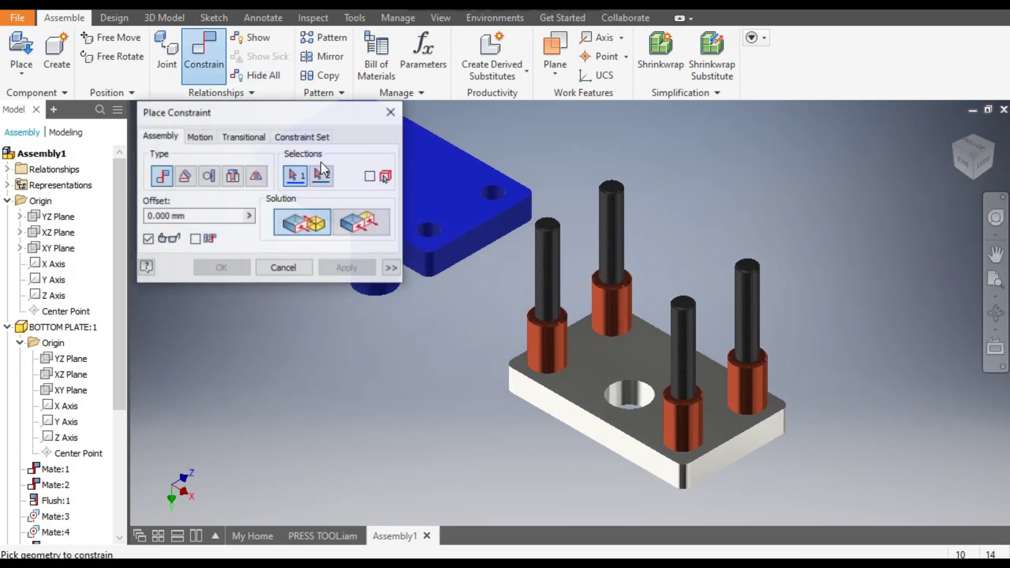
scroll(527, 159, up, 6)
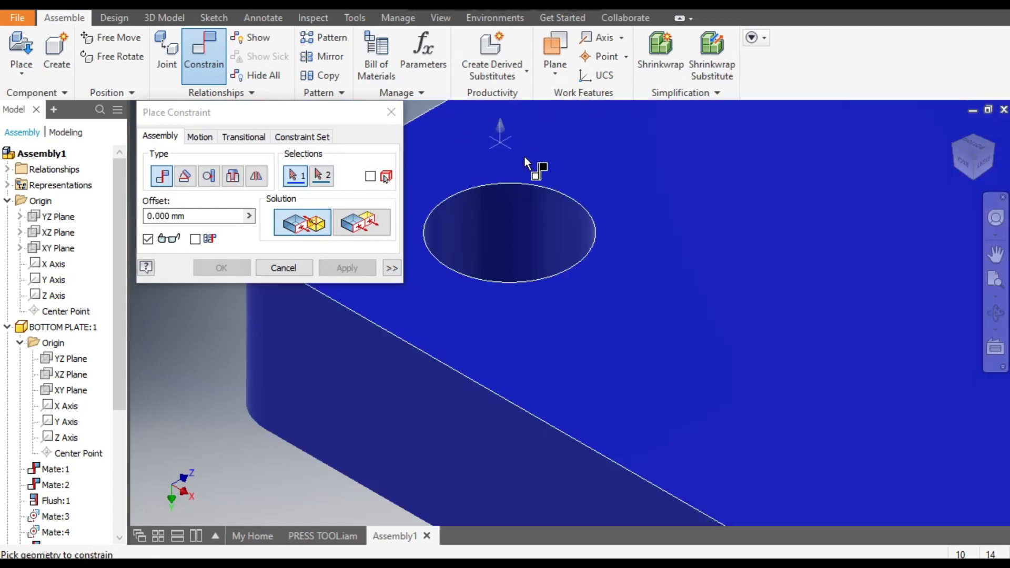
click(519, 214)
scroll(473, 216, down, 6)
scroll(513, 240, down, 2)
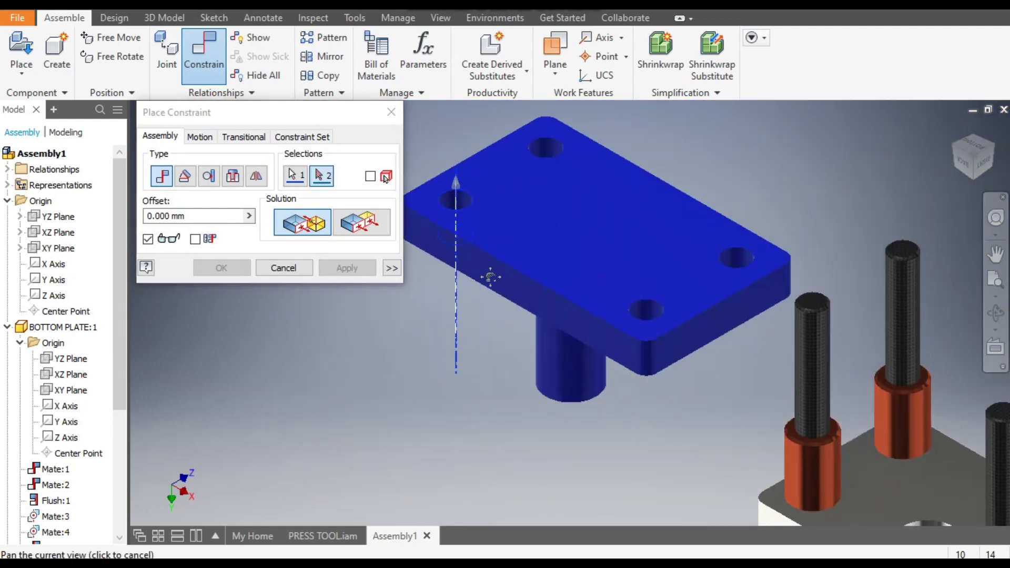
scroll(693, 305, up, 2)
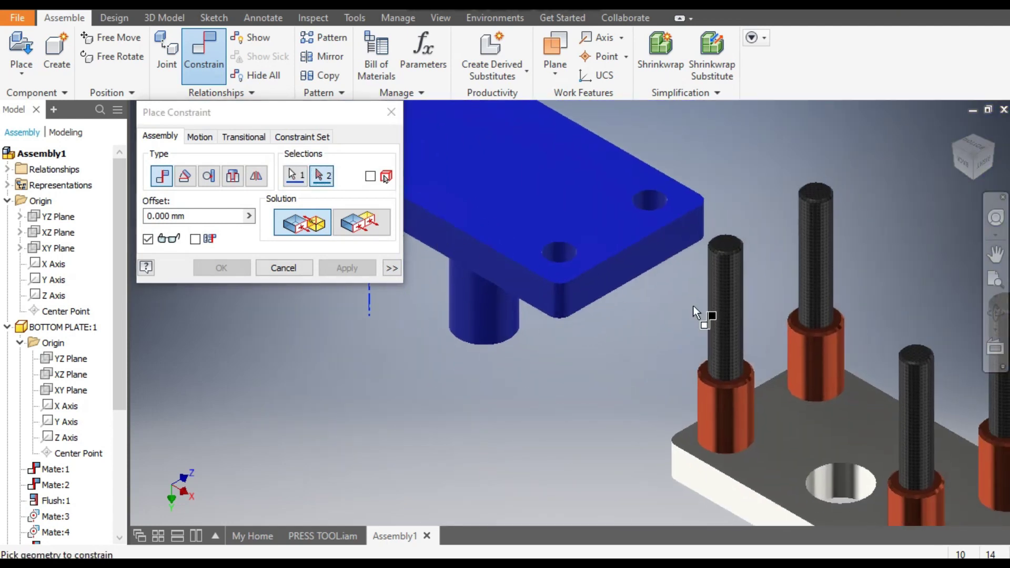
click(724, 279)
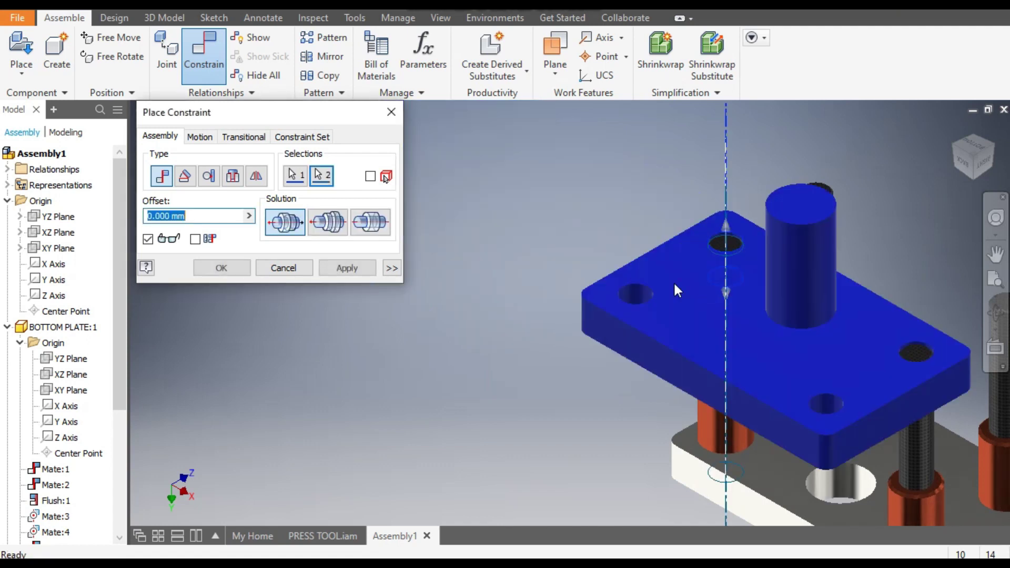
click(327, 221)
key(F2)
drag(530, 265, 517, 225)
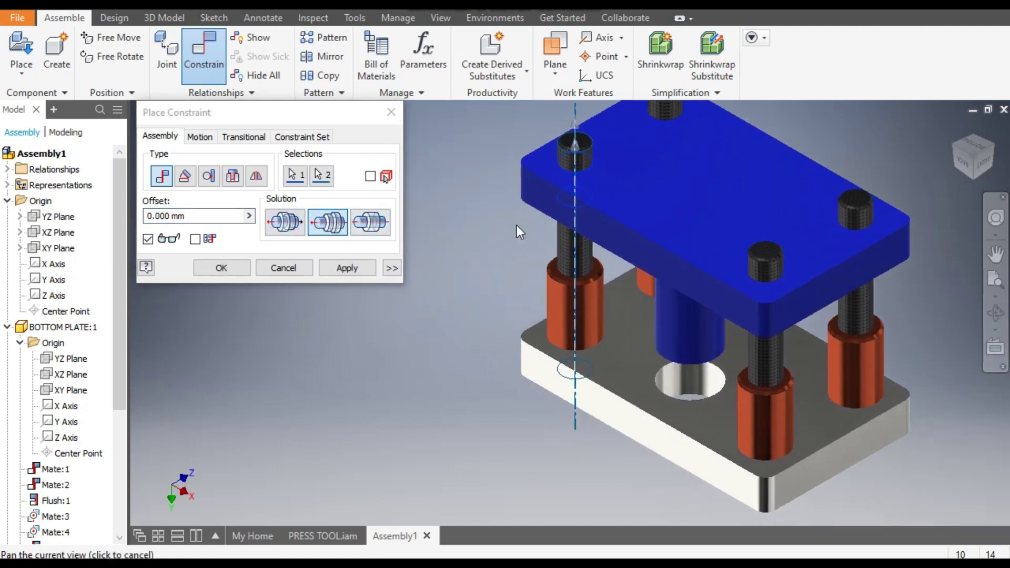
click(348, 268)
key(F2)
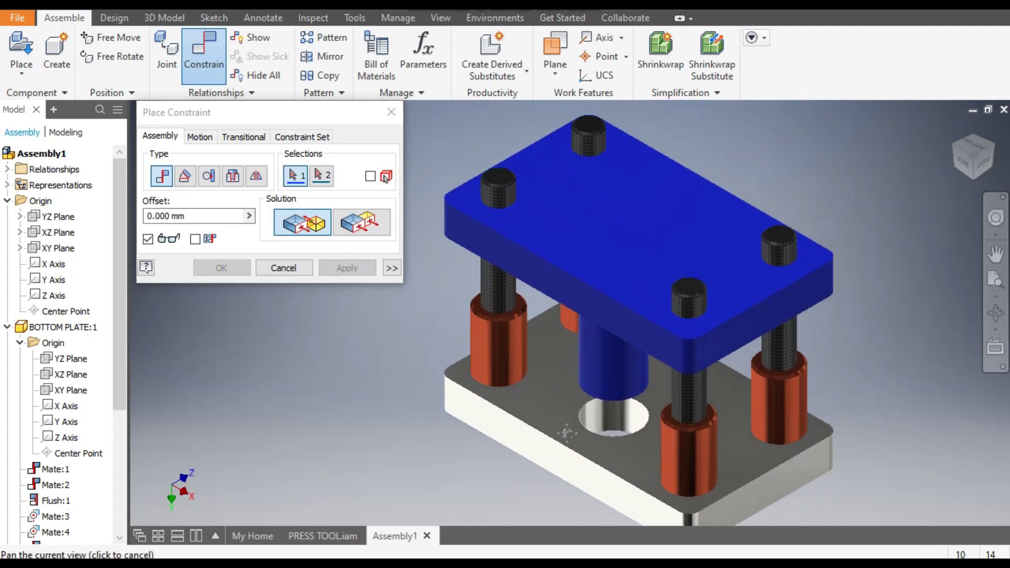
drag(667, 381, 563, 420)
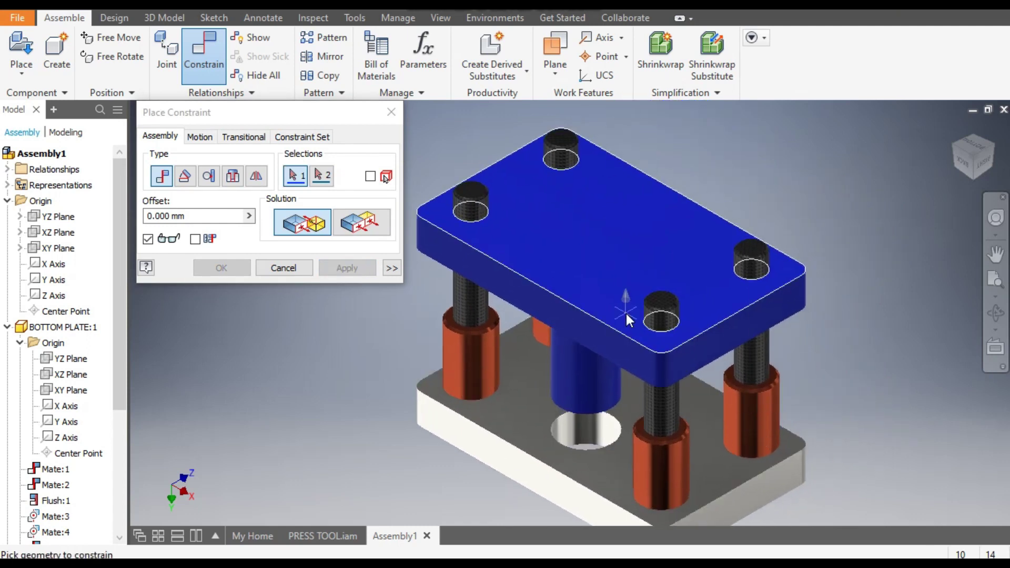
key(Escape)
Step: Slide the top plate upward along the constrained pillar axis until it clears all four pillars
scroll(475, 363, down, 5)
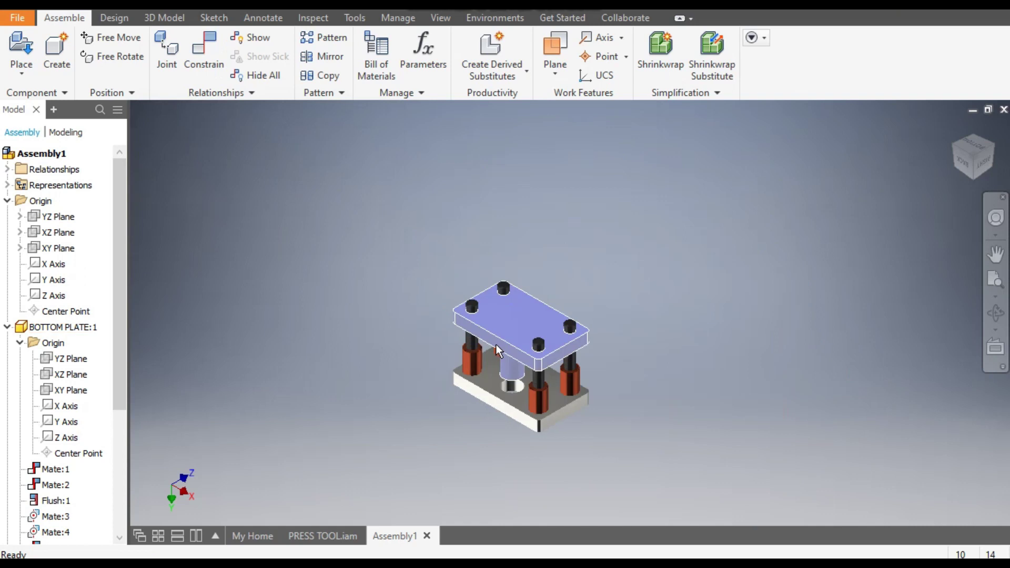
drag(496, 345, 520, 255)
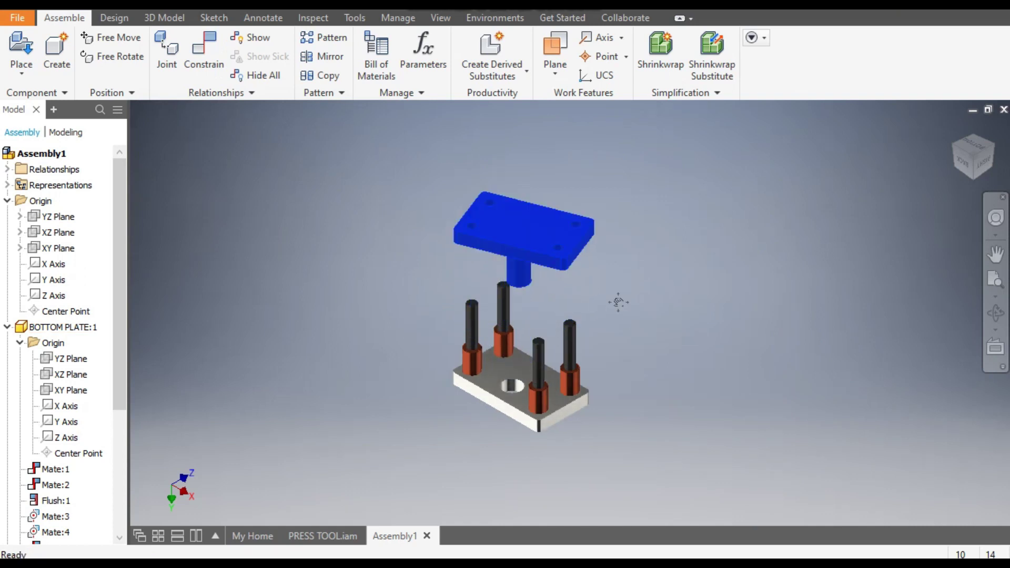
scroll(617, 303, up, 3)
middle_drag(651, 288, 719, 309)
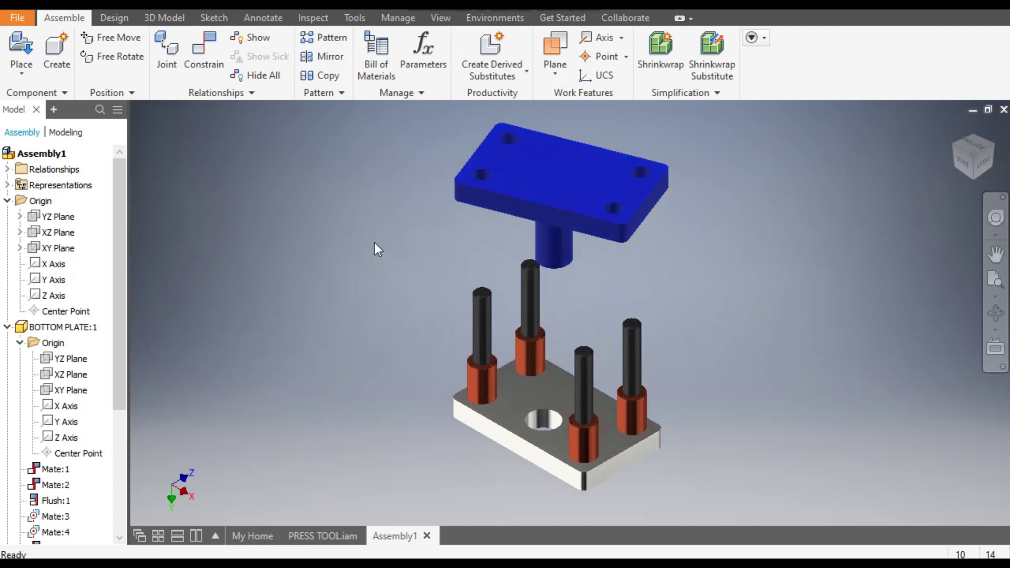
Step: Mate the axis of the top plate's right corner hole to the right pillar's axis at 0 mm offset
click(213, 51)
scroll(658, 186, up, 4)
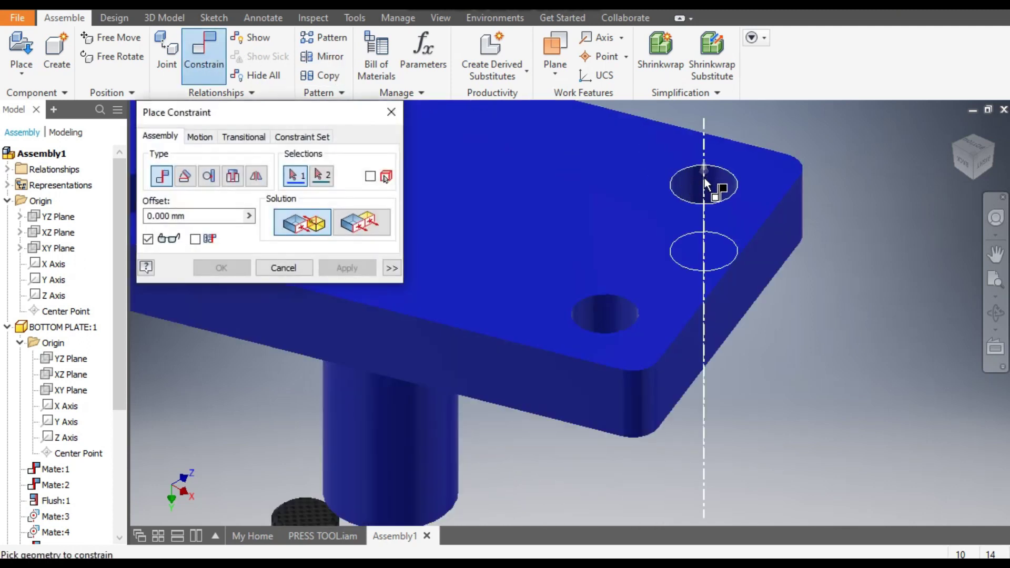
click(705, 183)
scroll(694, 221, down, 5)
scroll(687, 298, up, 2)
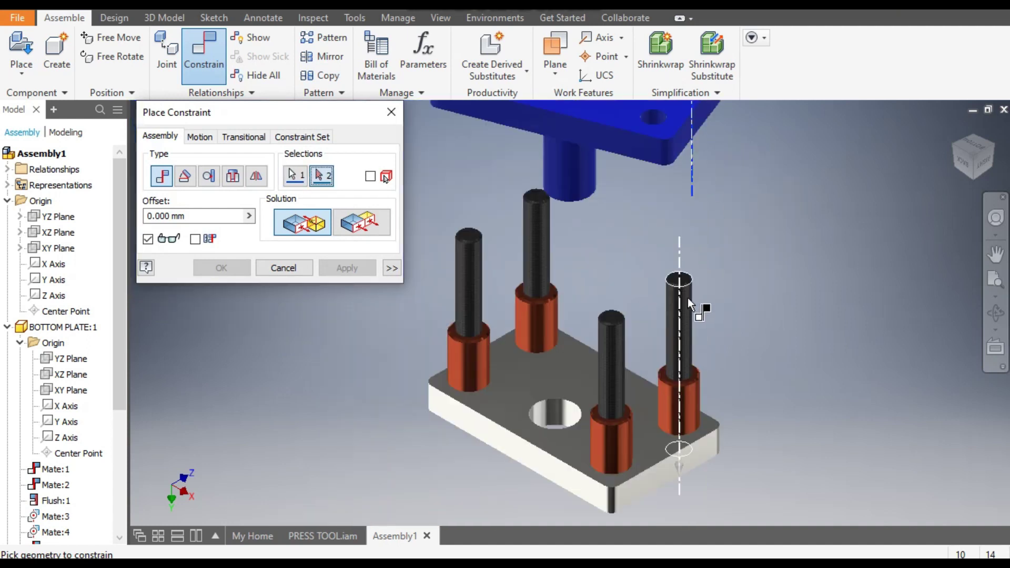
click(684, 298)
scroll(717, 269, down, 3)
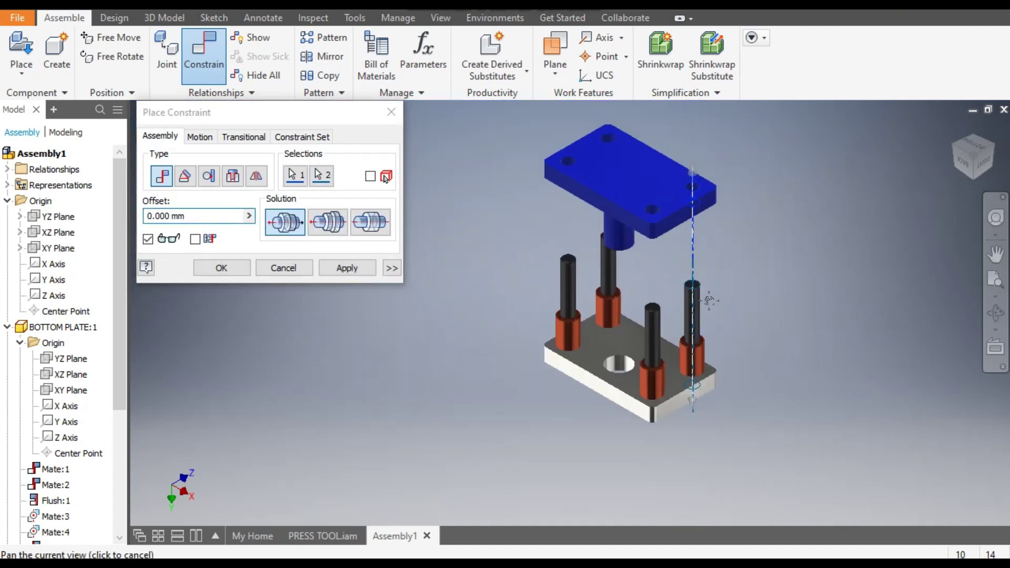
click(345, 268)
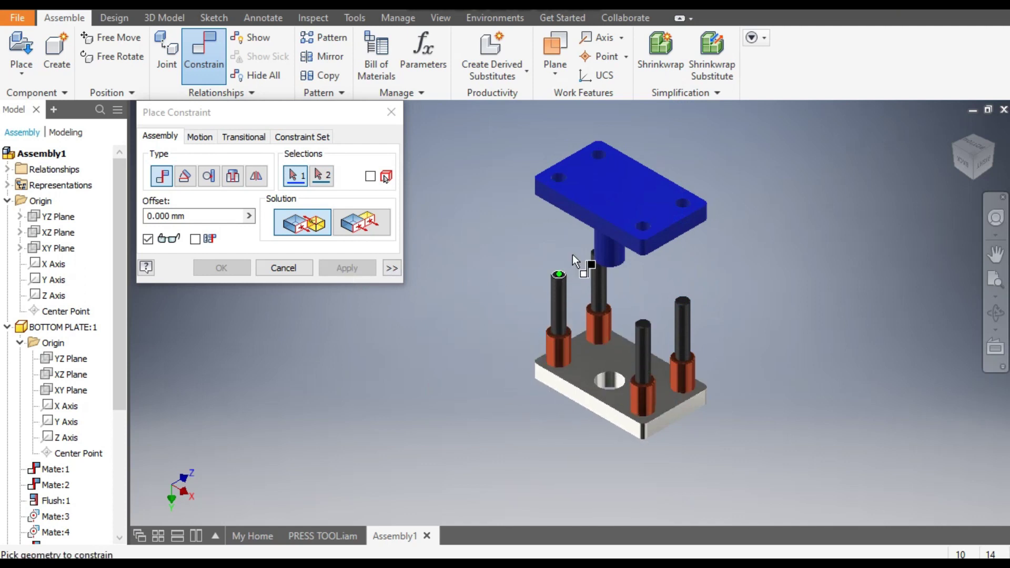
Step: Constrain the top plate's upper face flush with the left pillar's top end face at 0 mm offset, and finish constraining
click(608, 187)
scroll(574, 263, up, 5)
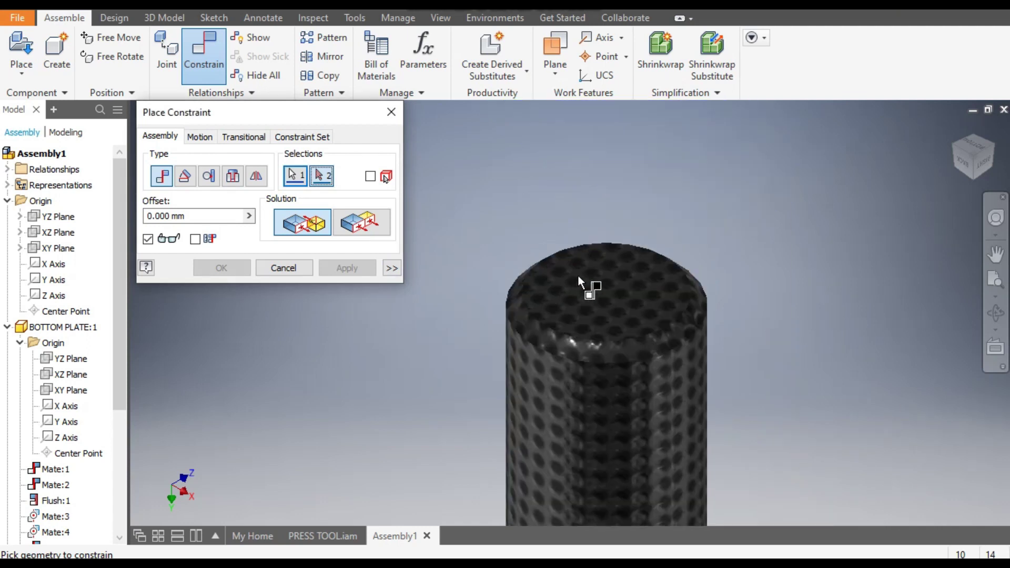
click(589, 292)
scroll(586, 285, down, 5)
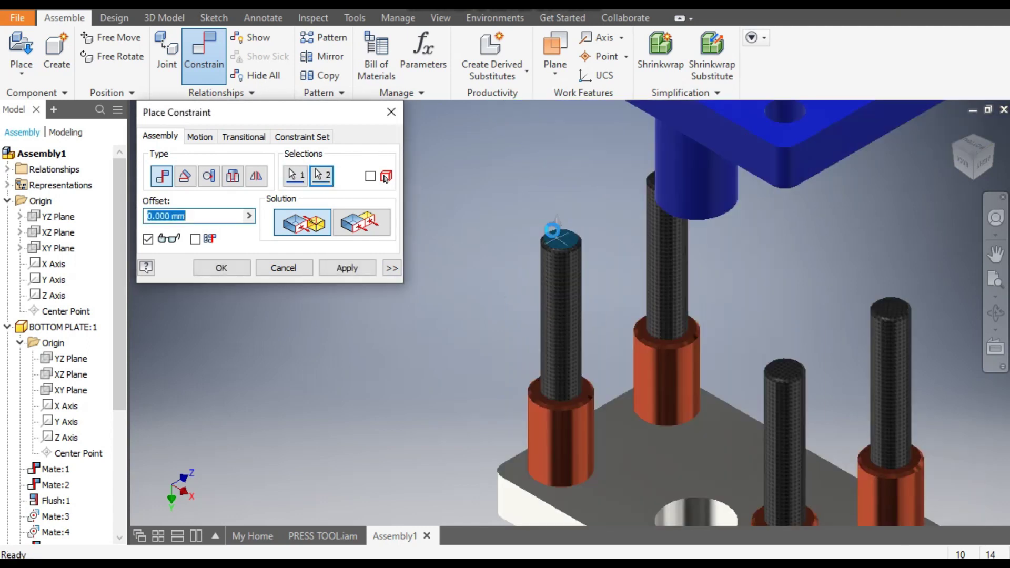
click(363, 232)
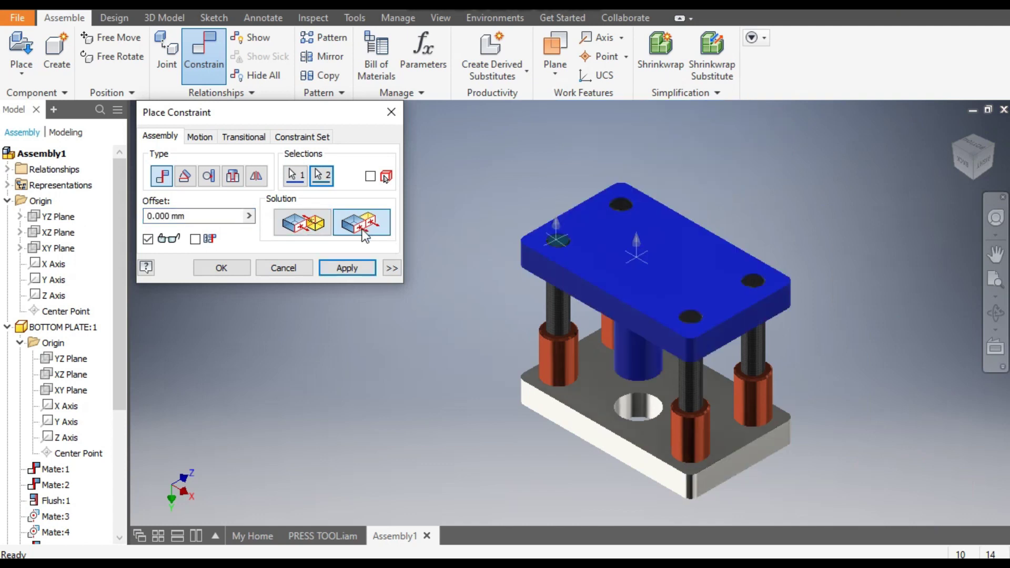
click(357, 267)
click(293, 268)
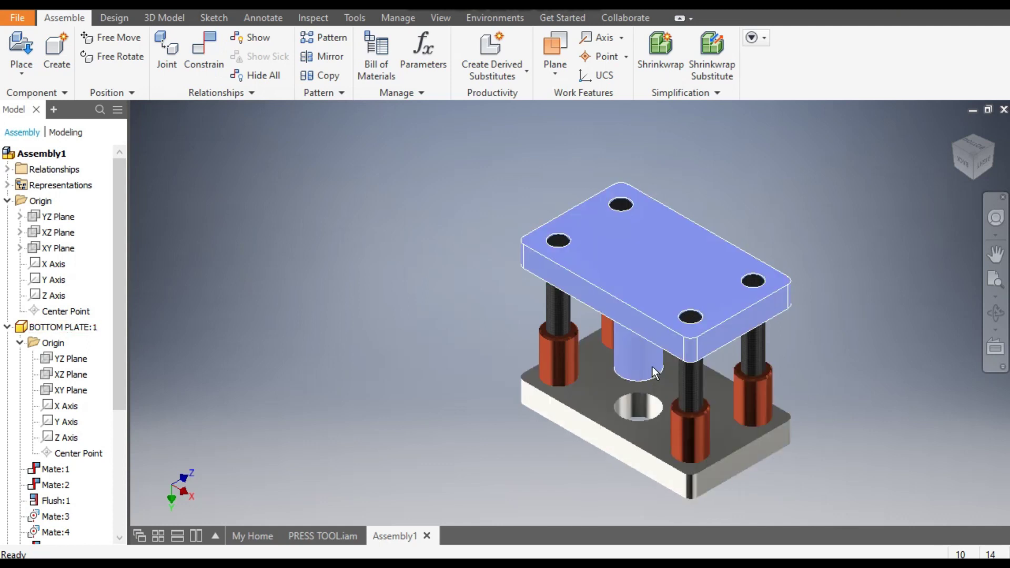
shift+middle_drag(885, 340, 796, 297)
scroll(626, 333, up, 3)
scroll(626, 333, down, 3)
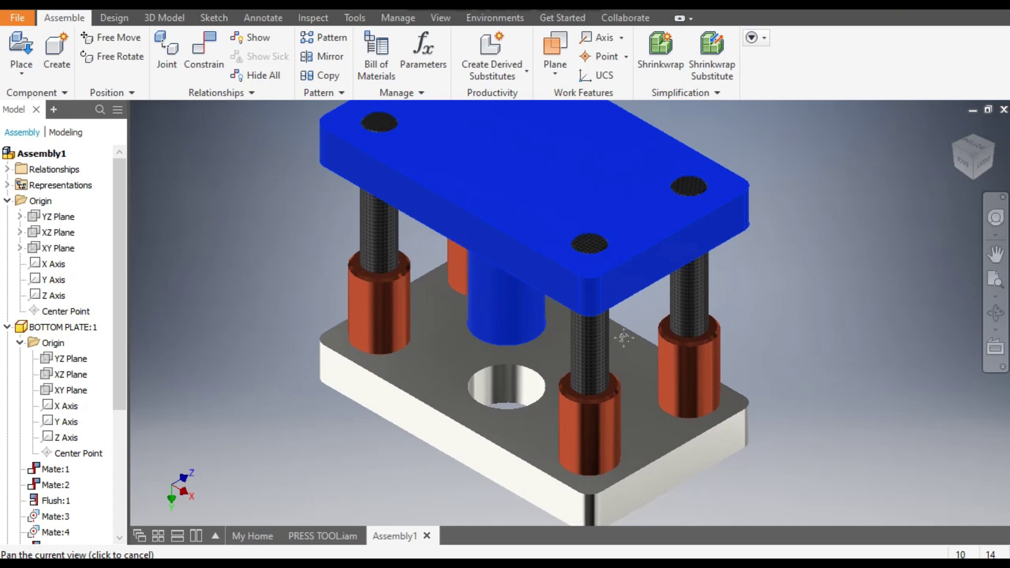
shift+middle_drag(625, 333, 636, 350)
drag(621, 347, 603, 324)
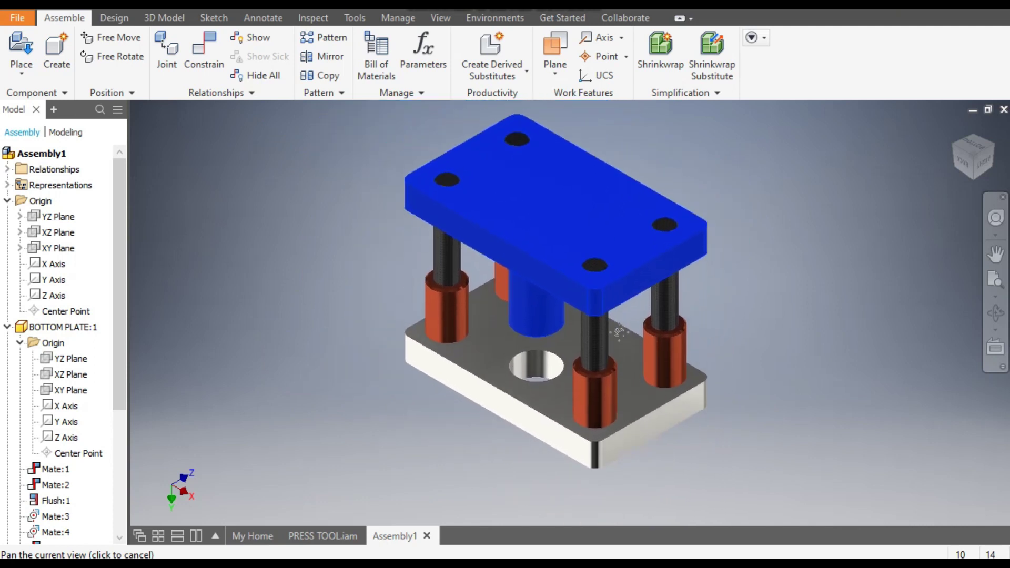
key(Escape)
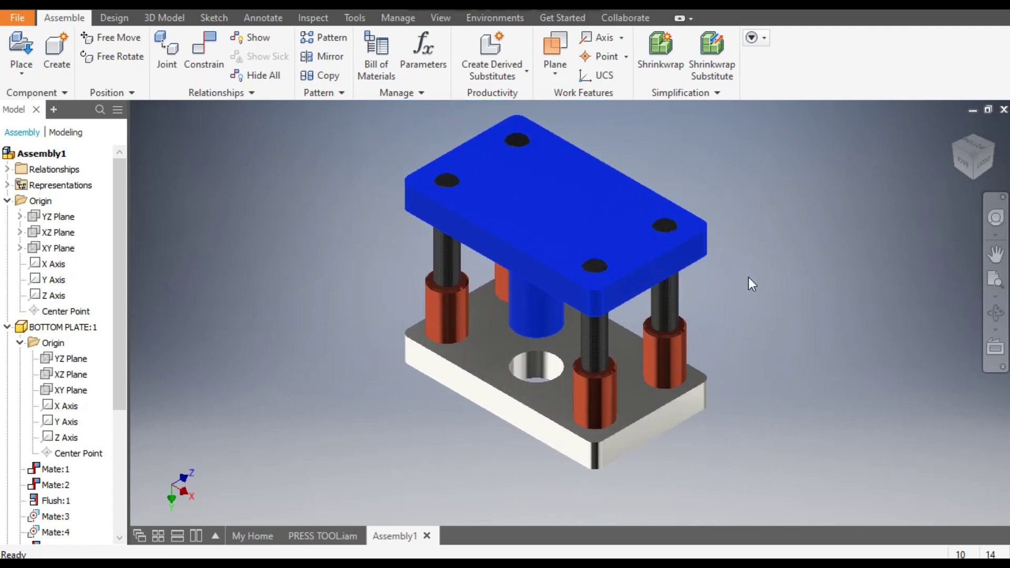